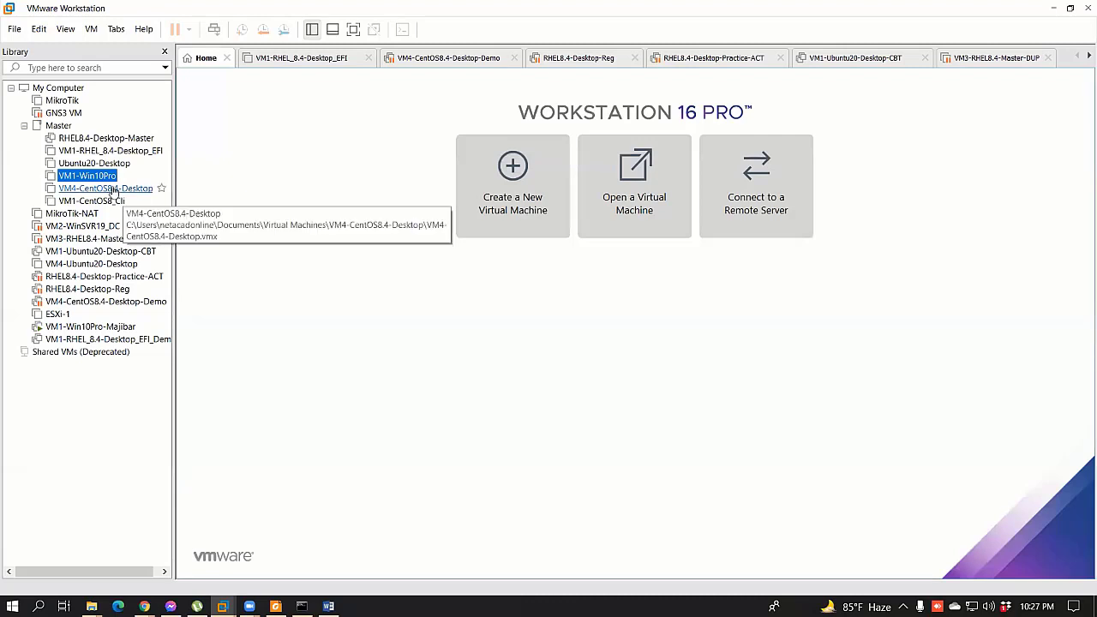
# Step: Power on VM1-Win10Pro, dismiss the CD-ROM warning, and switch to the IT Essentials folder
pyautogui.doubleClick(94, 175)
pyautogui.hotkey('ctrl', 'b')
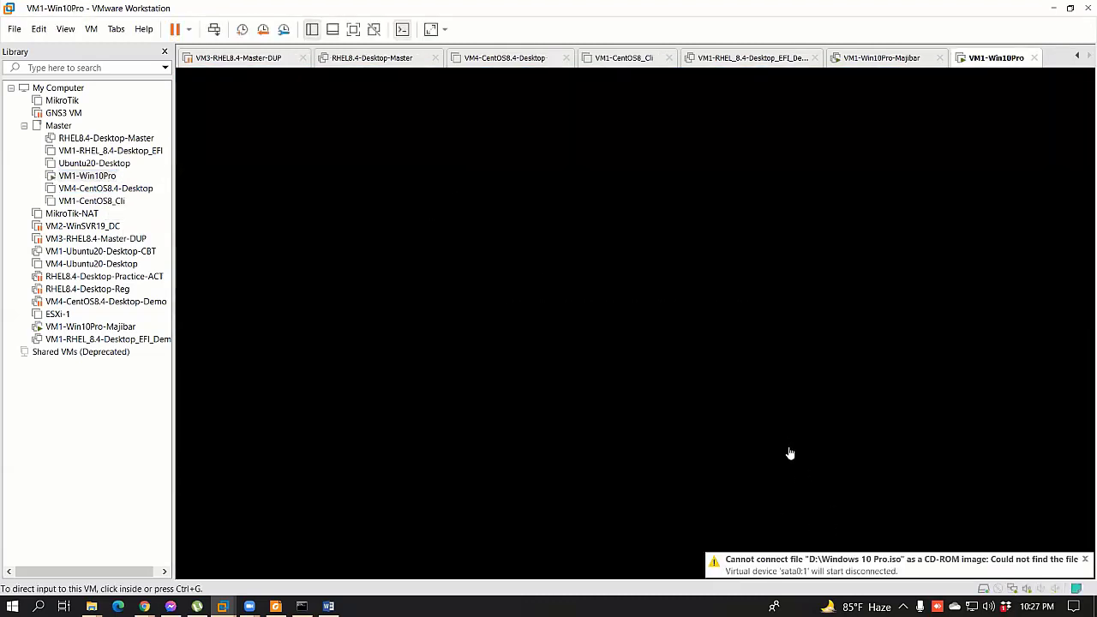
pyautogui.click(1084, 559)
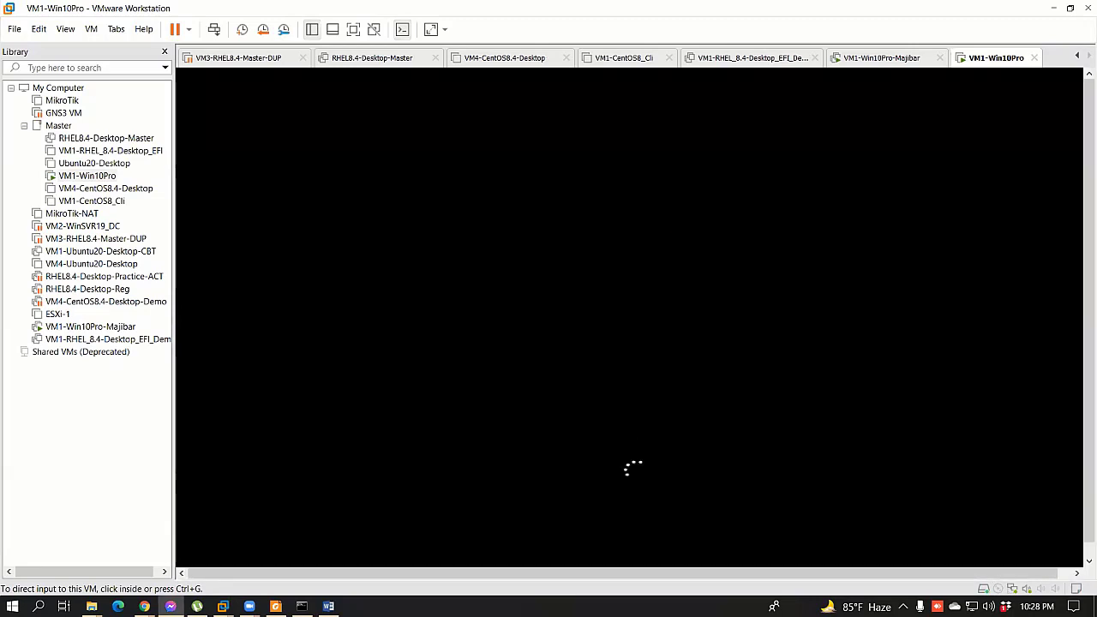
pyautogui.hotkey('alt', 'Tab')
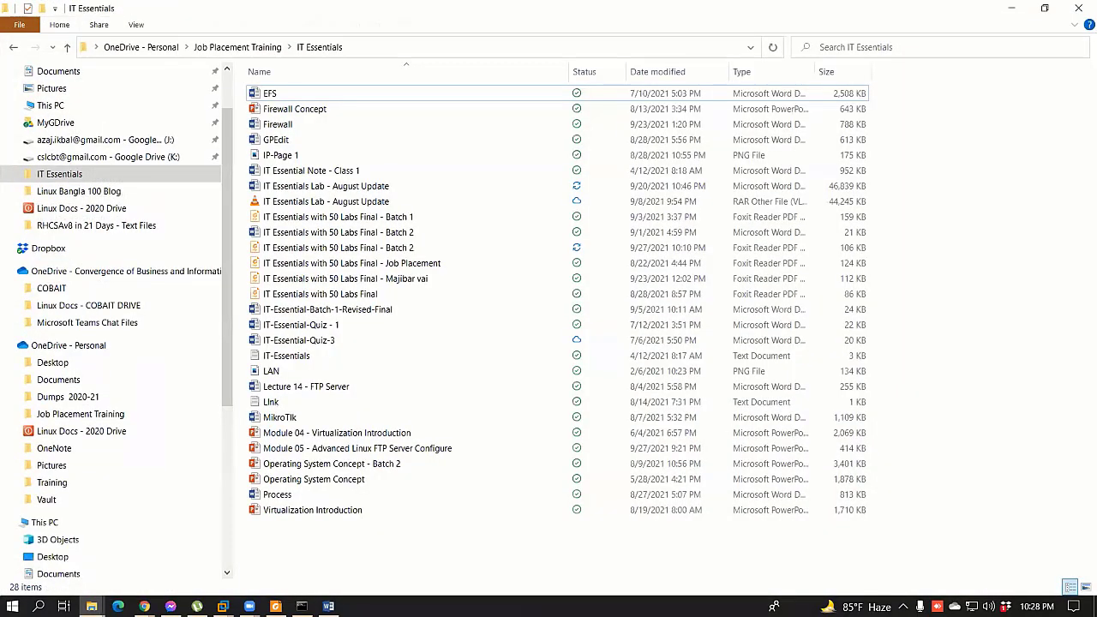
# Step: Switch from the IT Essentials folder back to the VM1-Win10Pro lock screen
pyautogui.hotkey('alt', 'Tab')
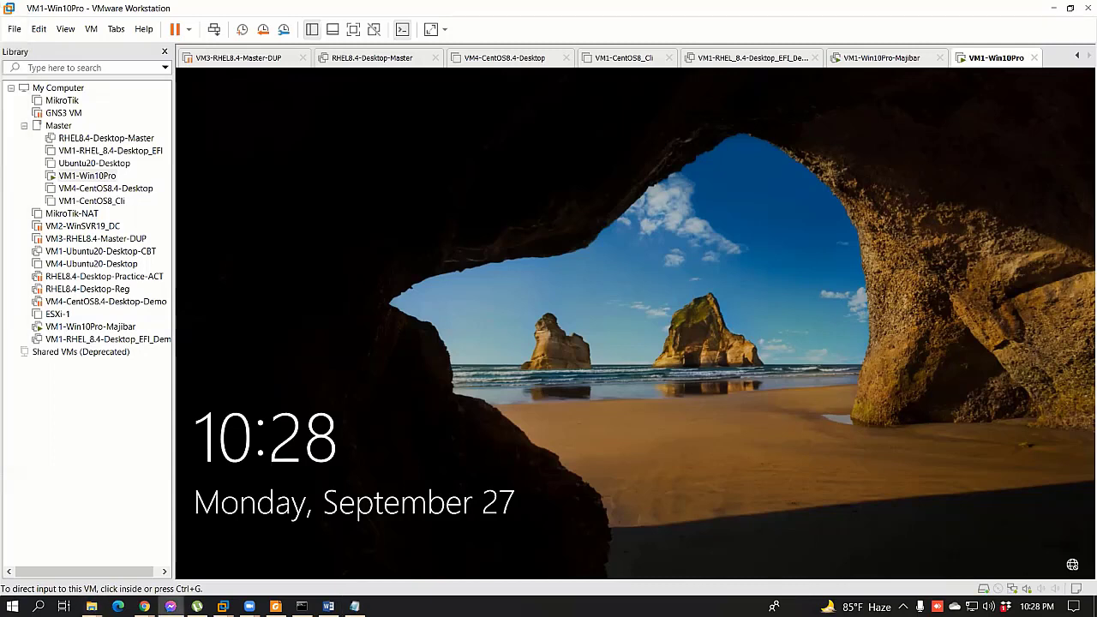
# Step: Focus the VM console and flip between the Majibar and VM1-Win10Pro tabs
pyautogui.click(456, 241)
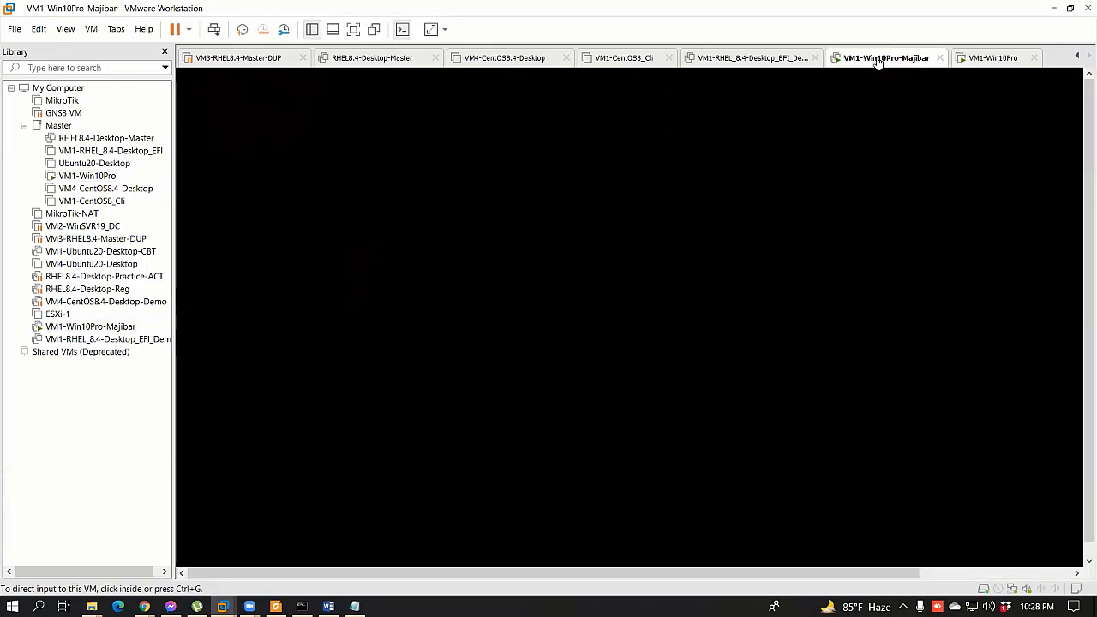
pyautogui.click(878, 60)
pyautogui.click(992, 57)
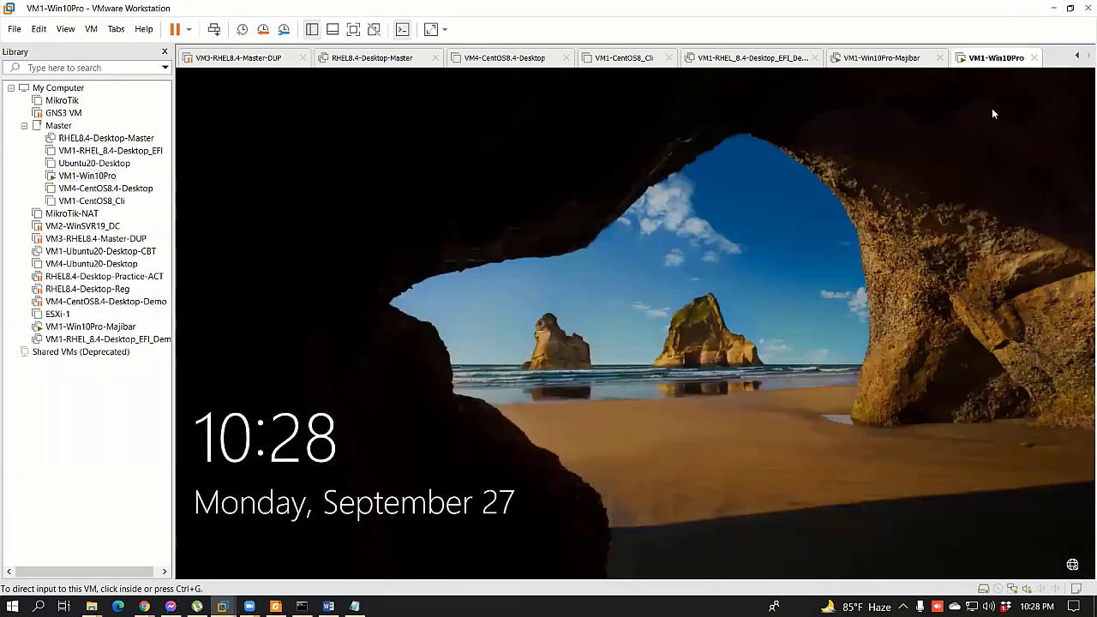
pyautogui.rightClick(992, 58)
# Step: Unlock VM1-Win10Pro and sign in as Admin with the account password
pyautogui.click(651, 353)
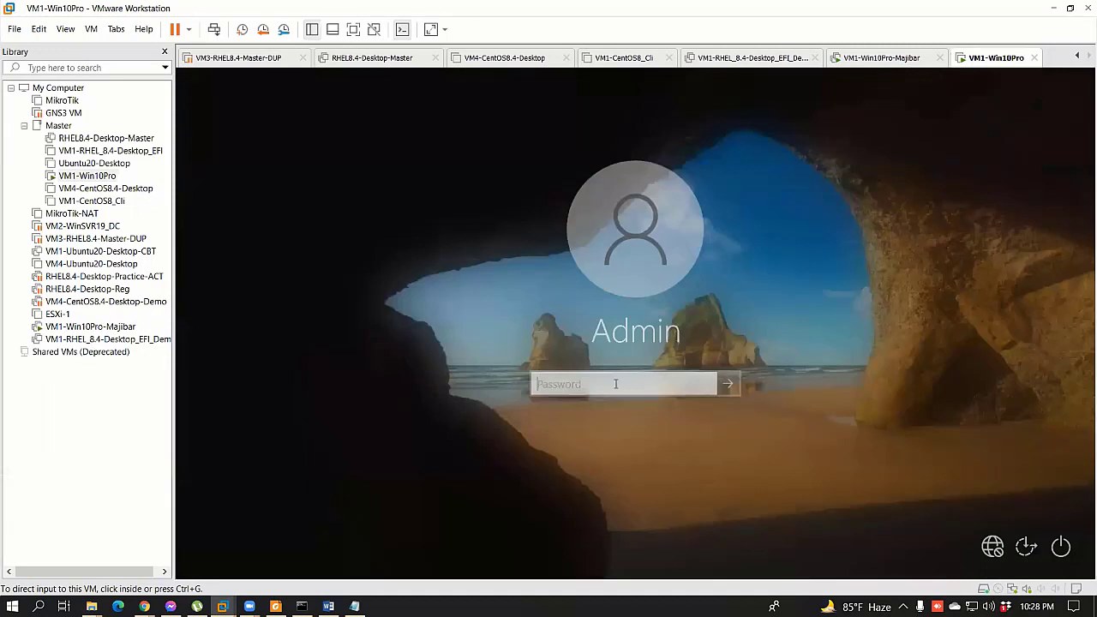
pyautogui.click(615, 384)
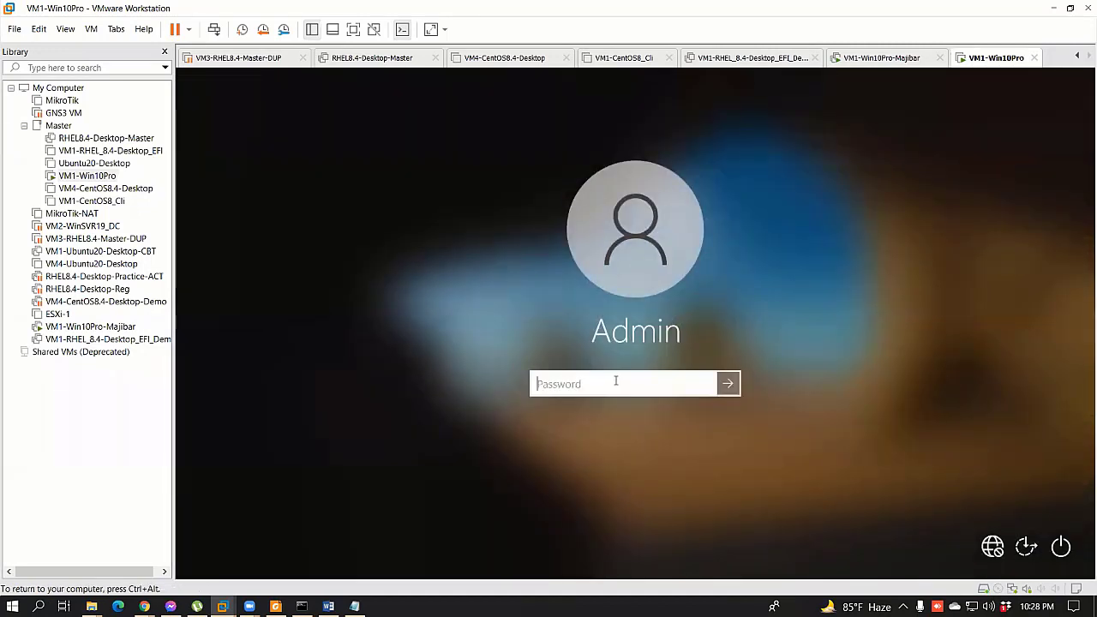
pyautogui.write('12')
pyautogui.press('BackSpace')
pyautogui.write('23456789')
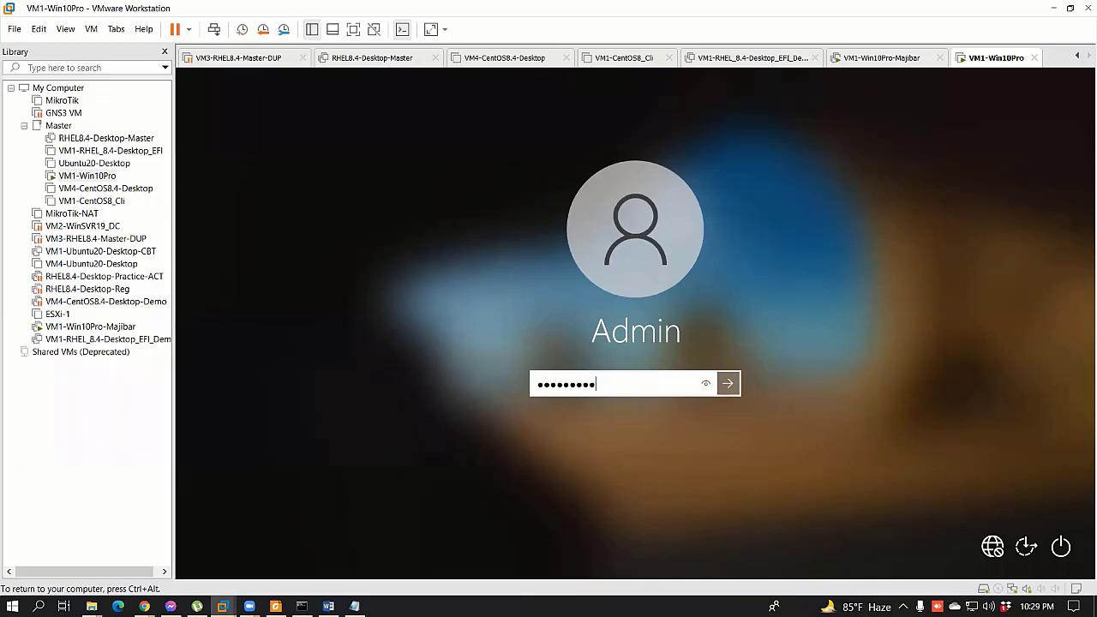
pyautogui.press('Return')
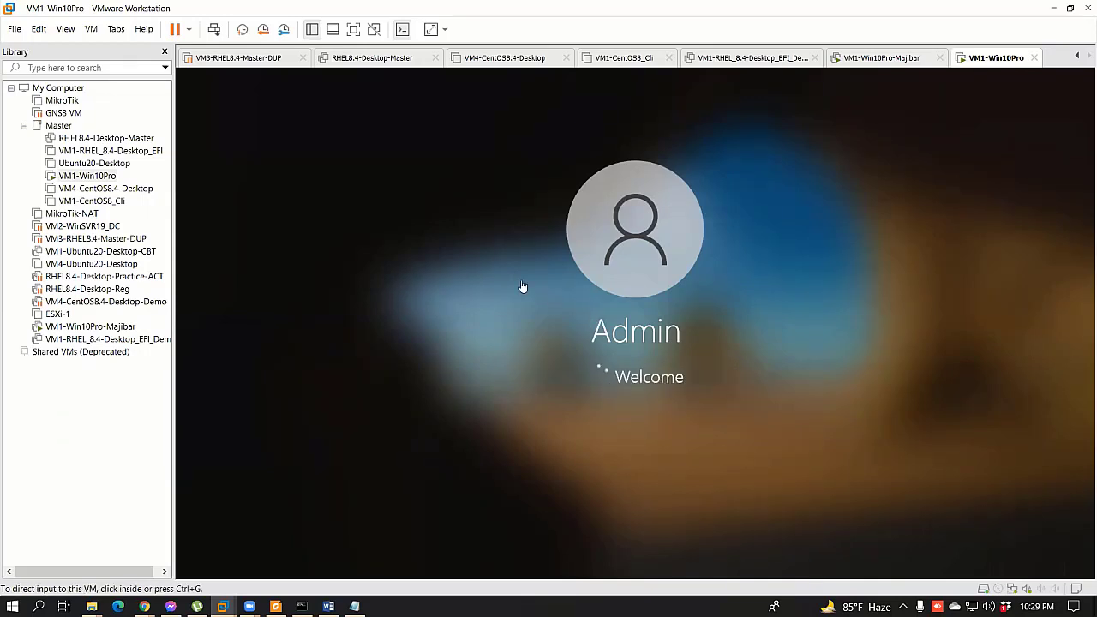
pyautogui.hotkey('ctrl', 'g')
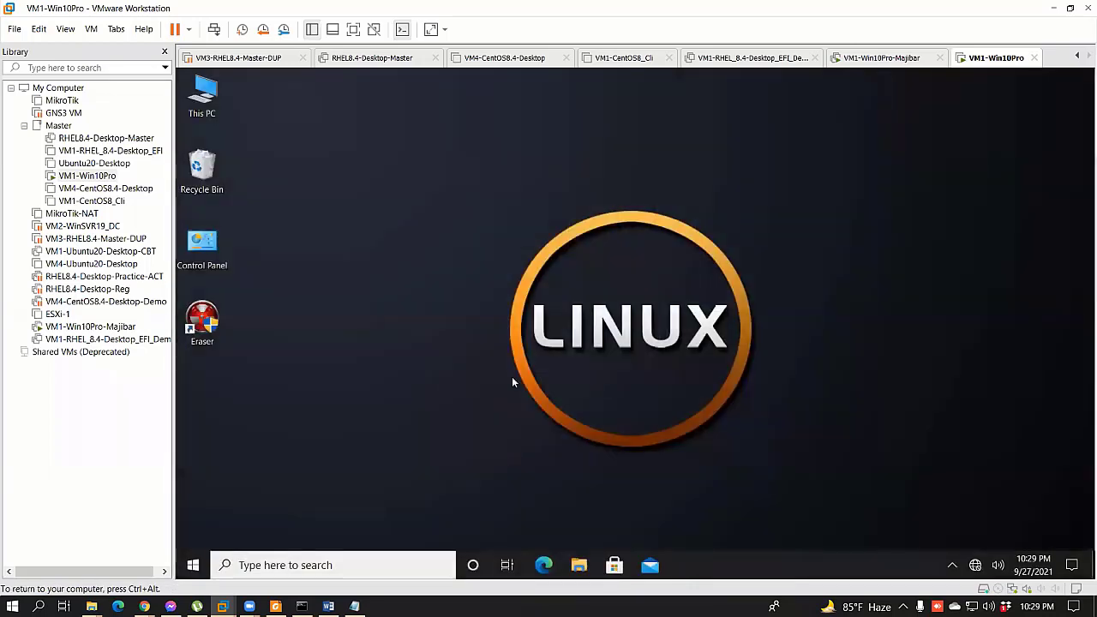
pyautogui.hotkey('ctrl', 'alt')
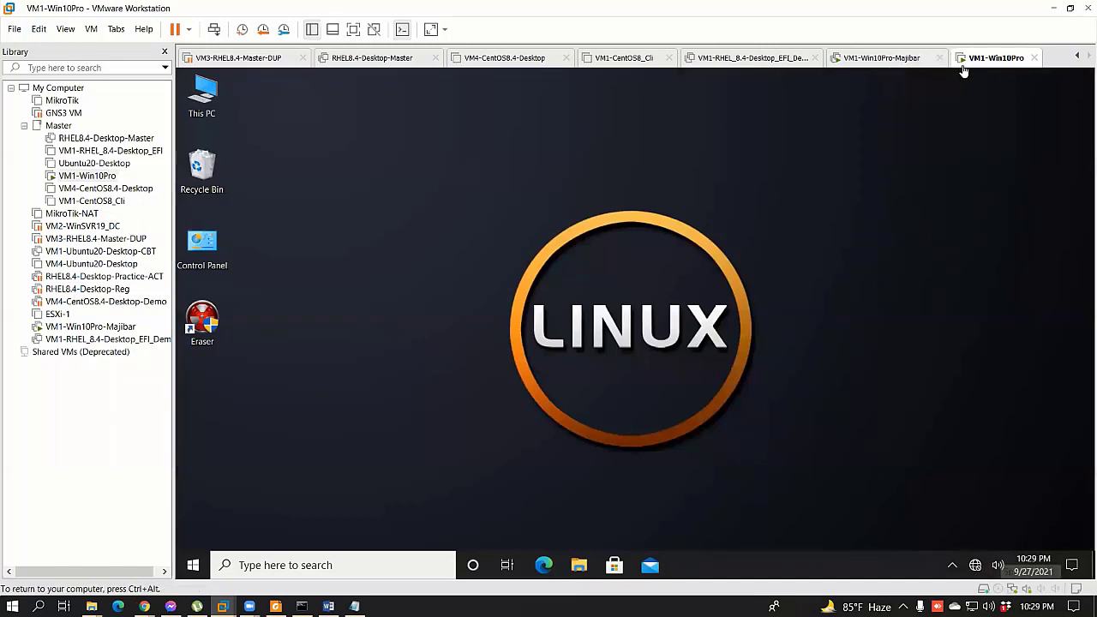
# Step: Switch VM1-Win10Pro's network adapter to Bridged in Virtual Machine Settings
pyautogui.rightClick(993, 237)
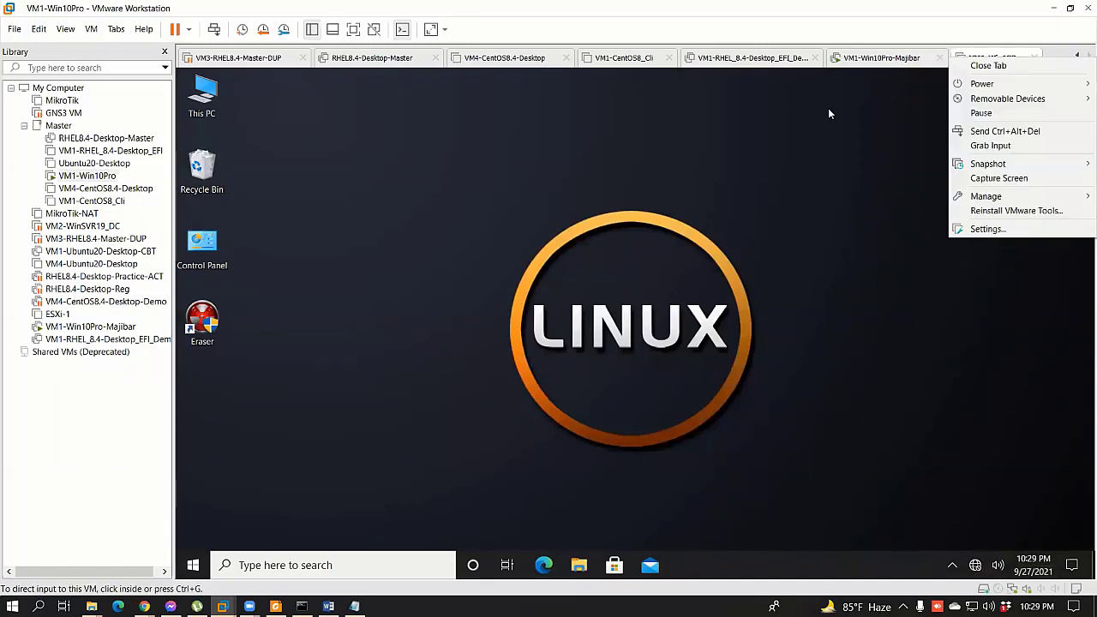
pyautogui.click(951, 60)
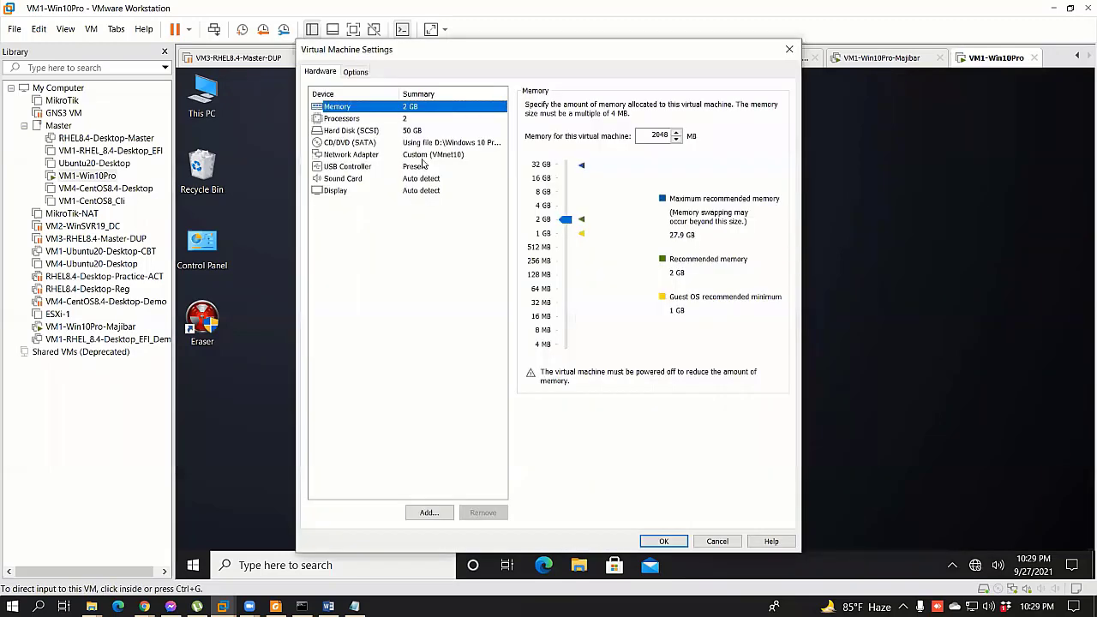
pyautogui.press('n')
pyautogui.hotkey('alt', 'b')
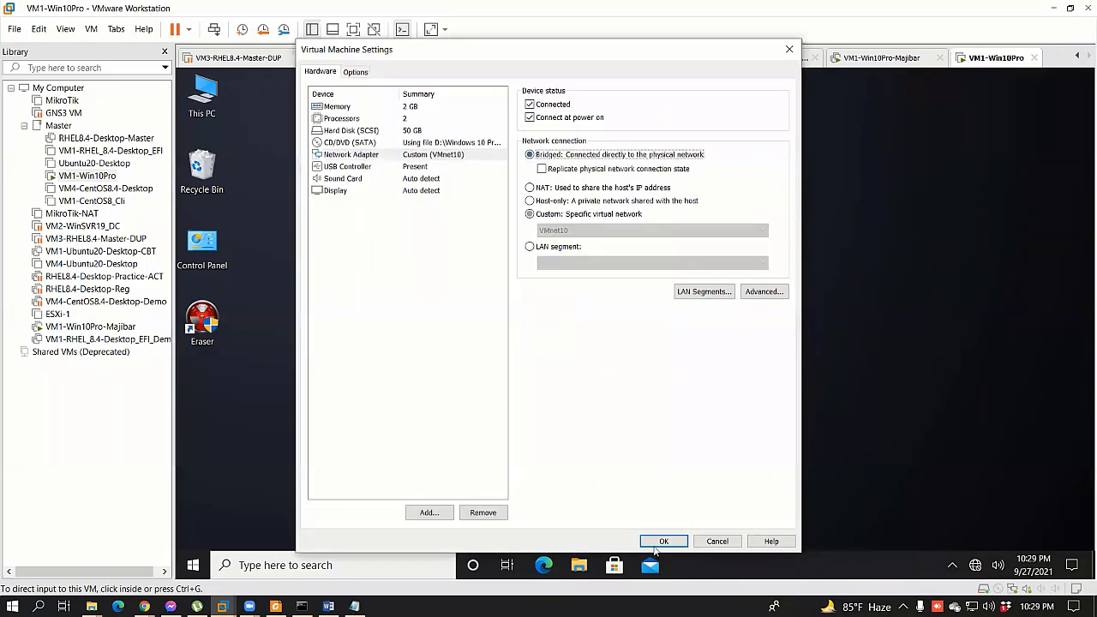
pyautogui.press('Return')
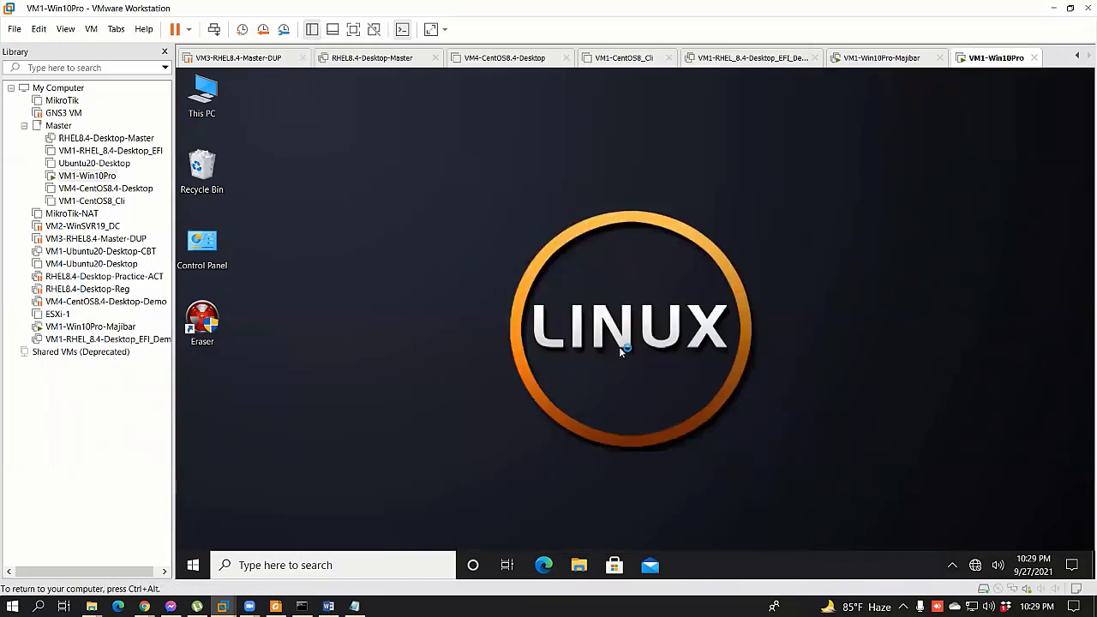
# Step: Open and dismiss the guest desktop's context menu twice
pyautogui.rightClick(601, 313)
pyautogui.click(1031, 265)
pyautogui.rightClick(825, 297)
pyautogui.click(947, 574)
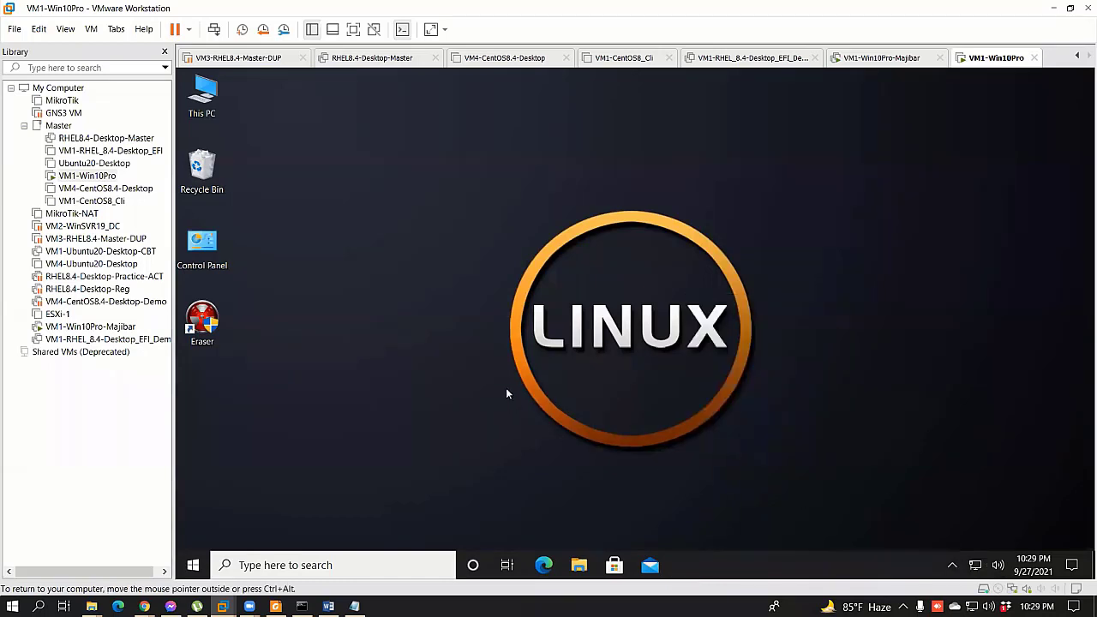
# Step: Open \\172.25.11.159 from the Run box, adding the missing leading backslashes after the error
pyautogui.press('super+r')
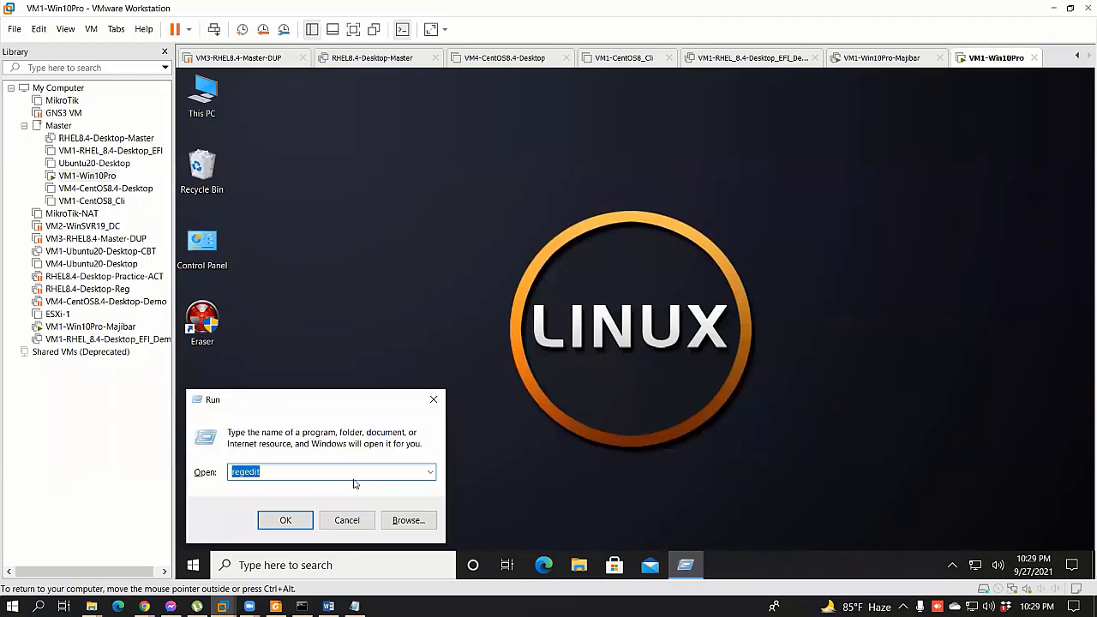
pyautogui.write('172.25.11.15')
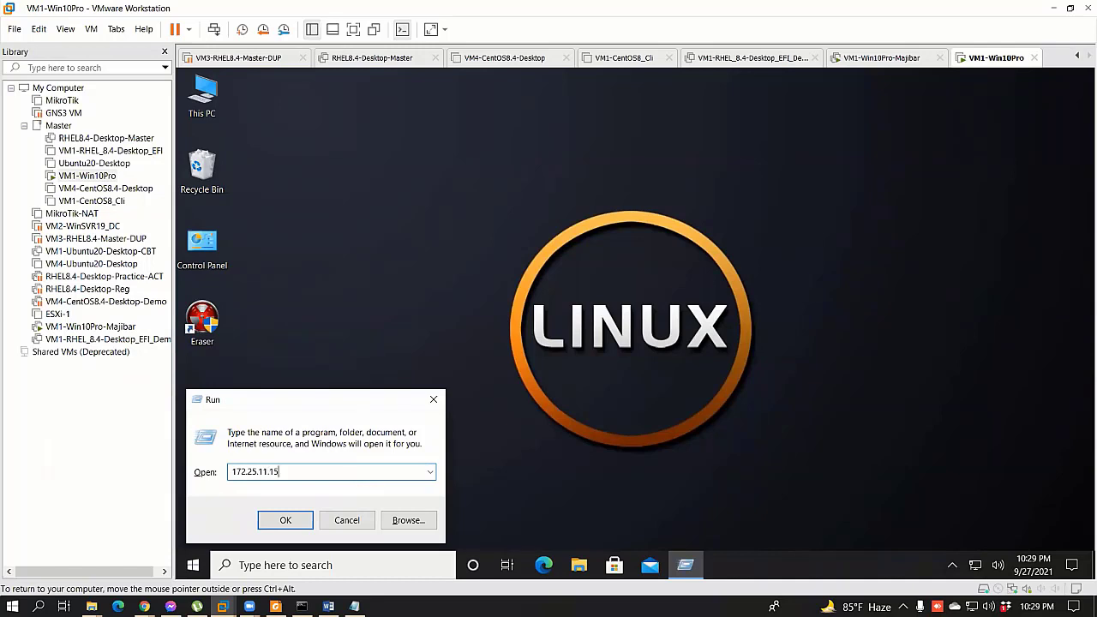
pyautogui.write('9')
pyautogui.press('Return')
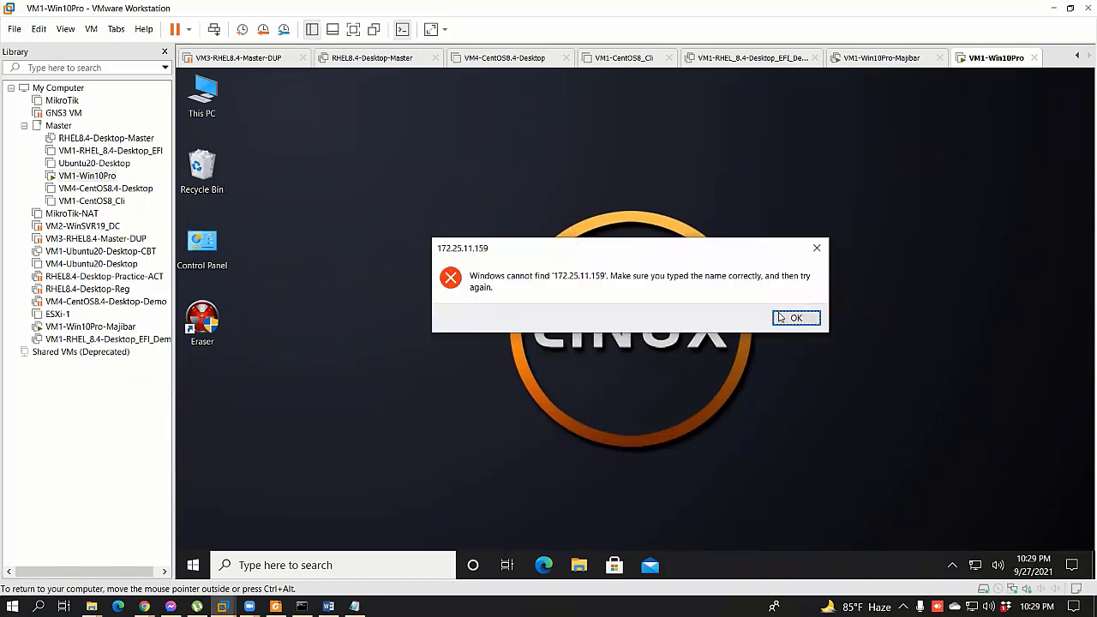
pyautogui.click(795, 317)
pyautogui.click(229, 468)
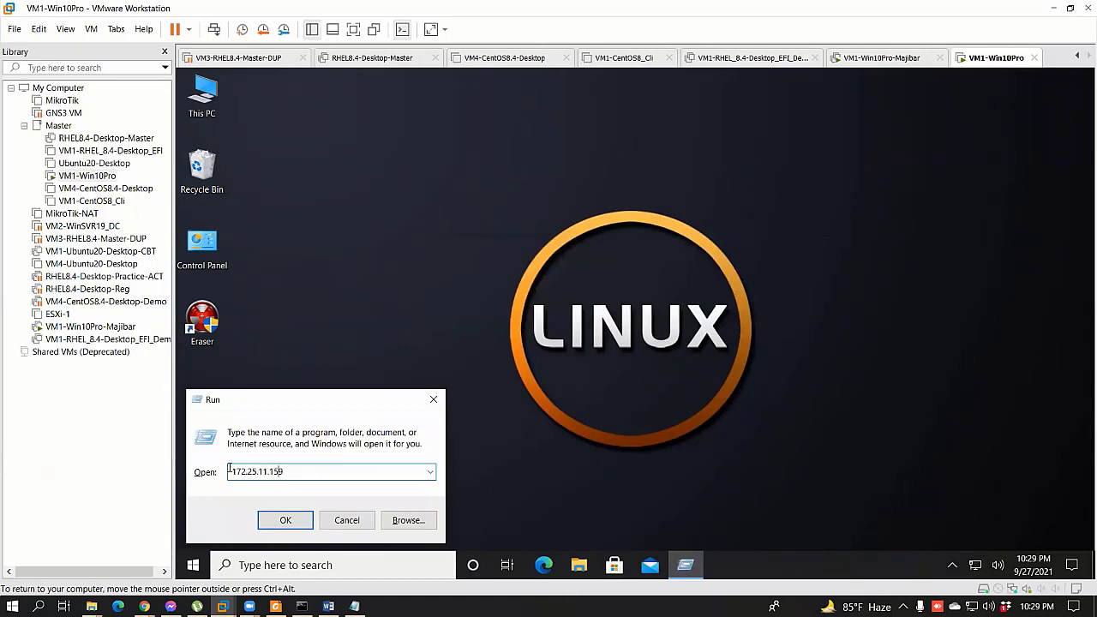
pyautogui.write('\\\\')
pyautogui.click(293, 521)
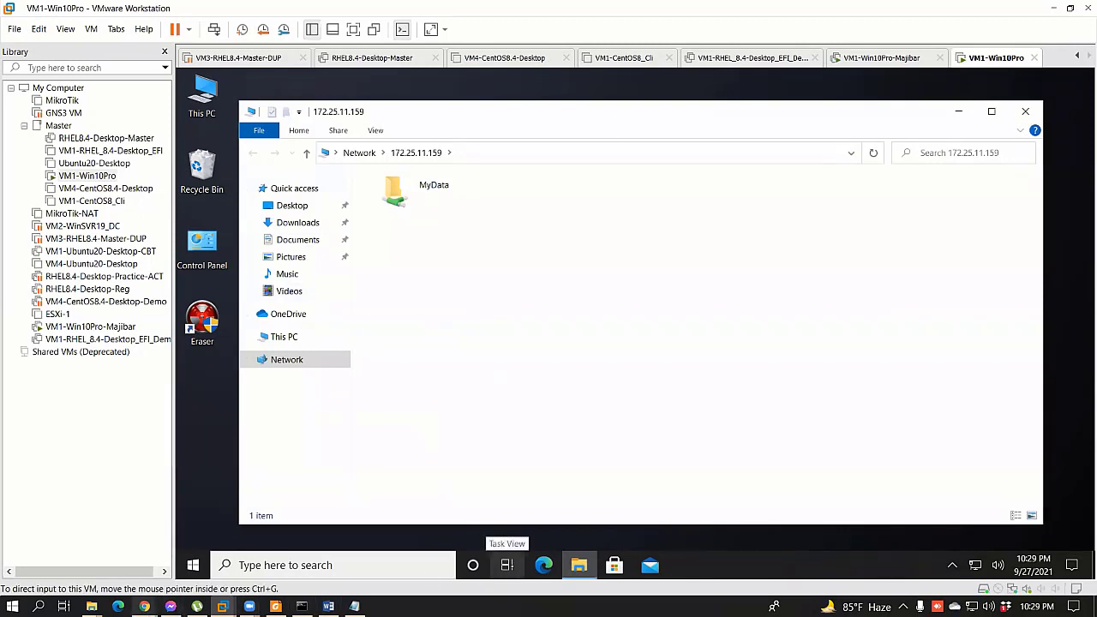
# Step: On the Majibar VM, open MyData's sharing properties on Data (E:) and cancel the Share dialog
pyautogui.click(89, 327)
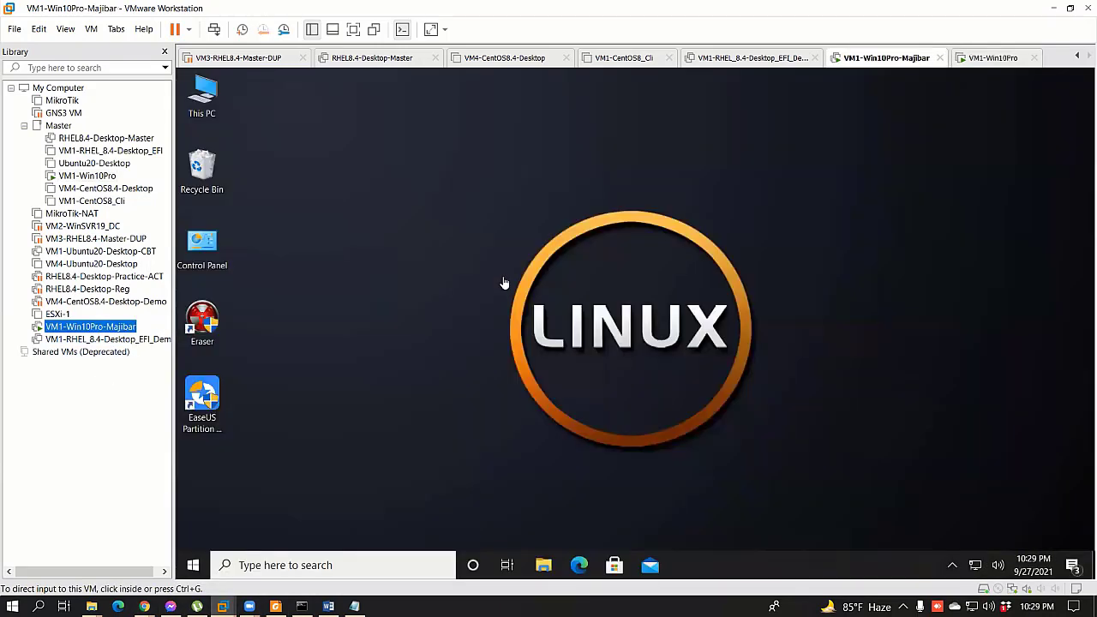
pyautogui.click(532, 342)
pyautogui.click(543, 564)
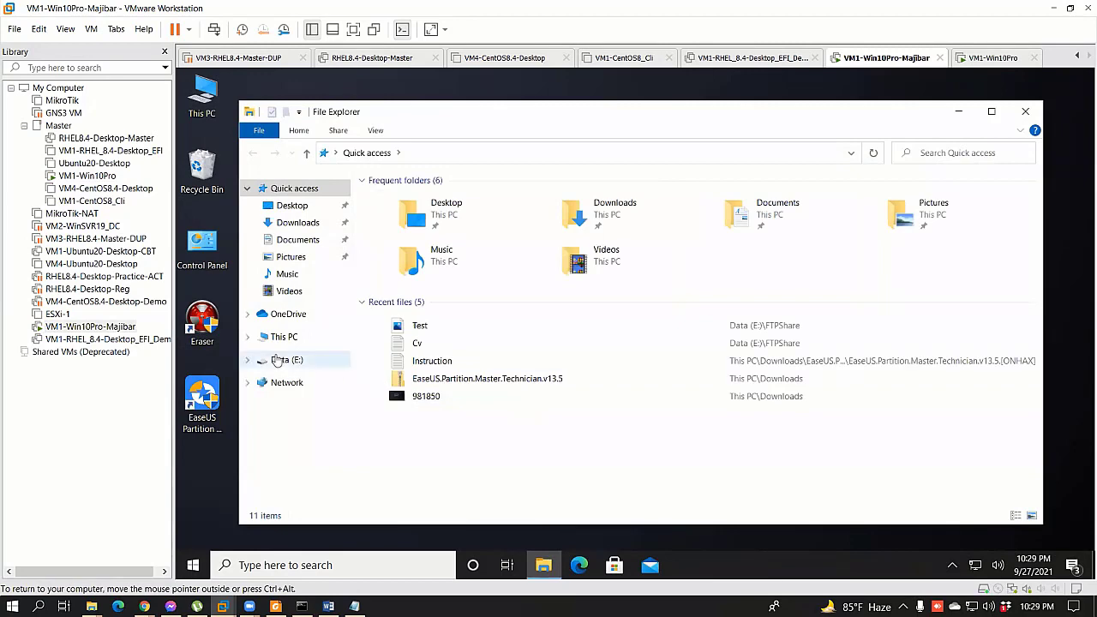
pyautogui.click(279, 360)
pyautogui.rightClick(413, 218)
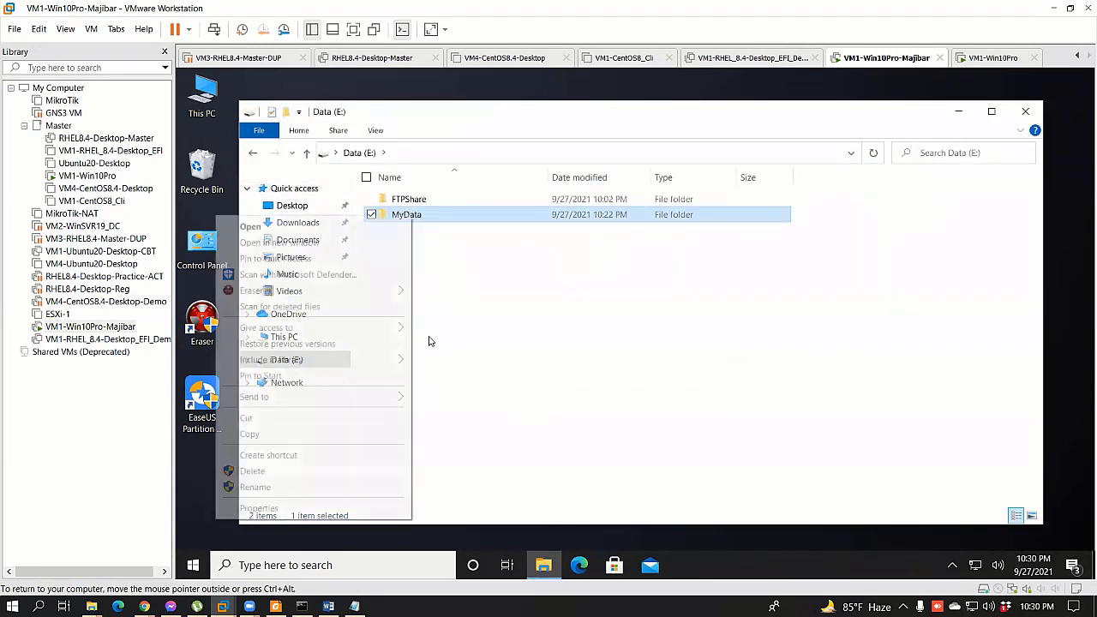
pyautogui.click(259, 508)
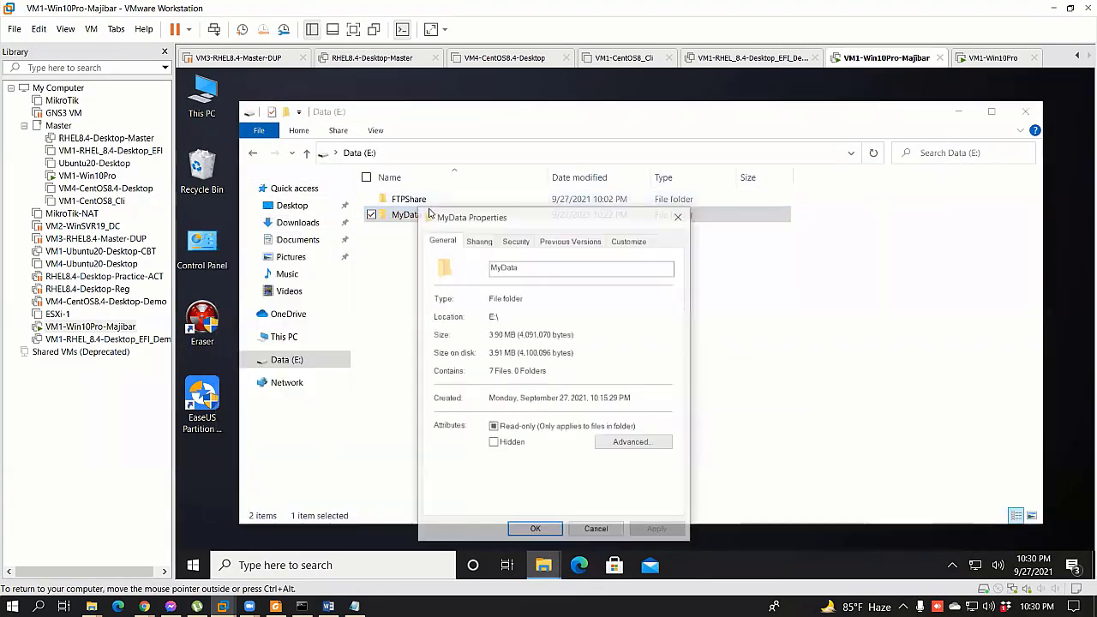
pyautogui.click(478, 239)
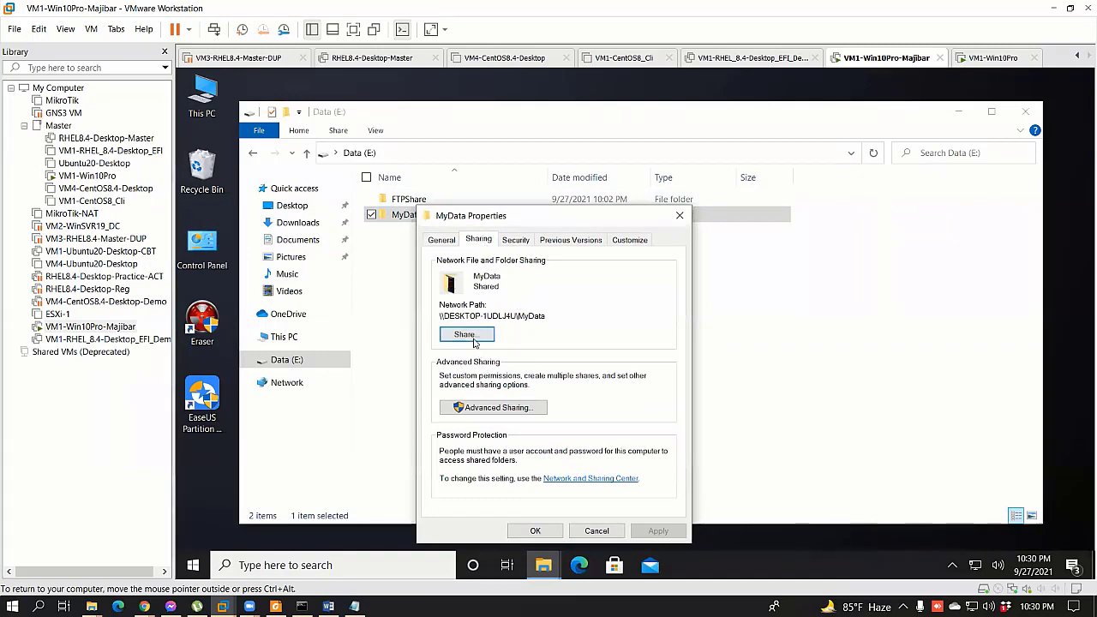
pyautogui.click(475, 334)
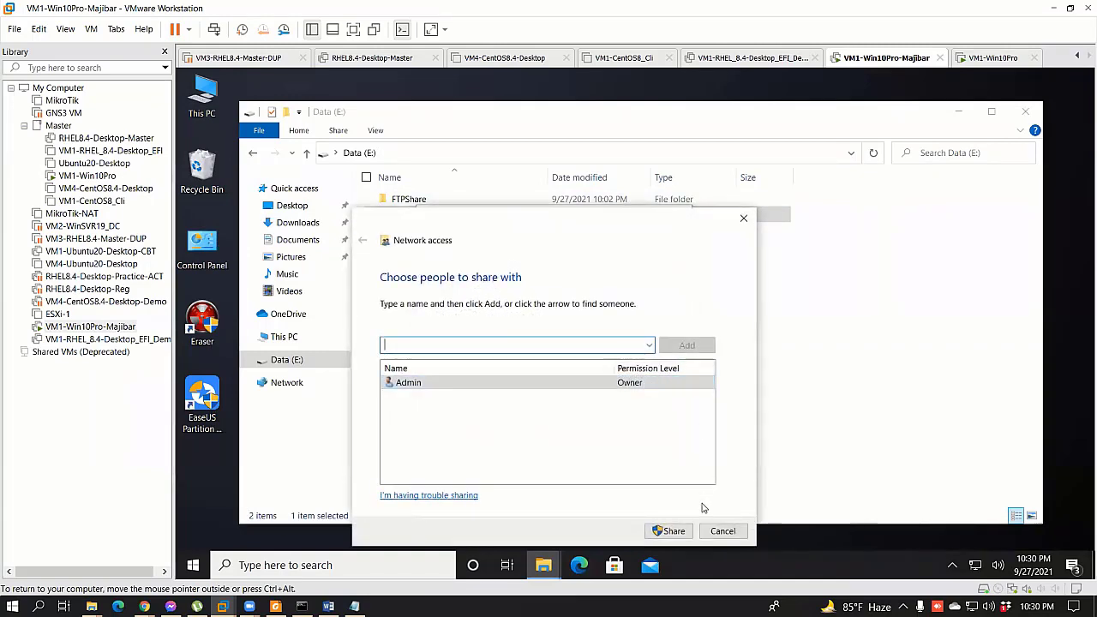
pyautogui.click(719, 530)
# Step: Review MyData's Security permissions and advanced settings, then return to the Sharing tab
pyautogui.rightClick(435, 224)
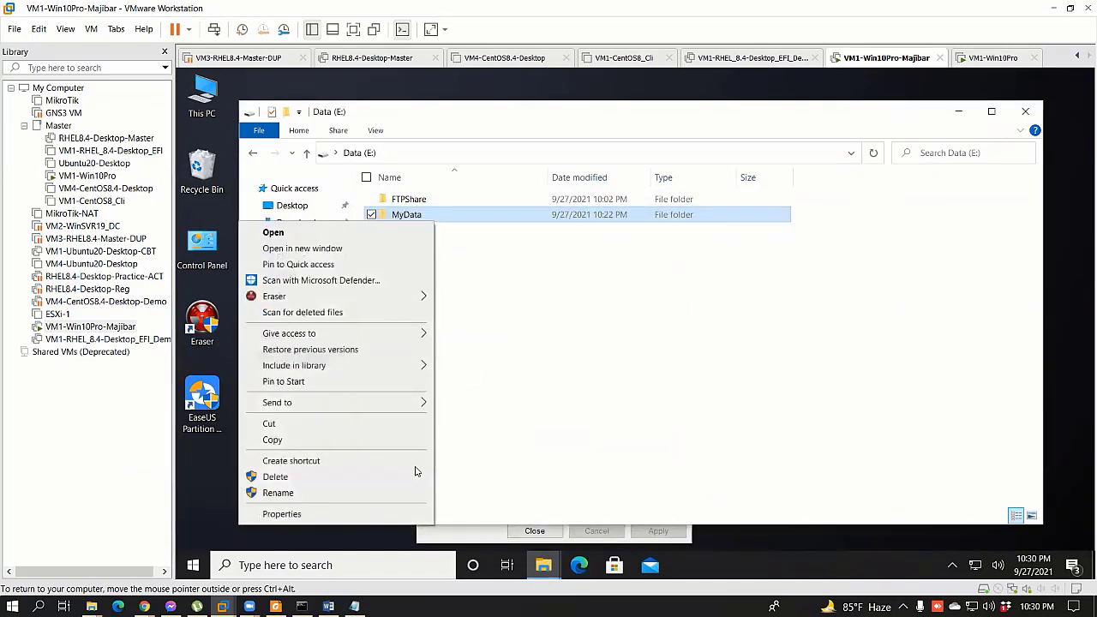
pyautogui.click(351, 517)
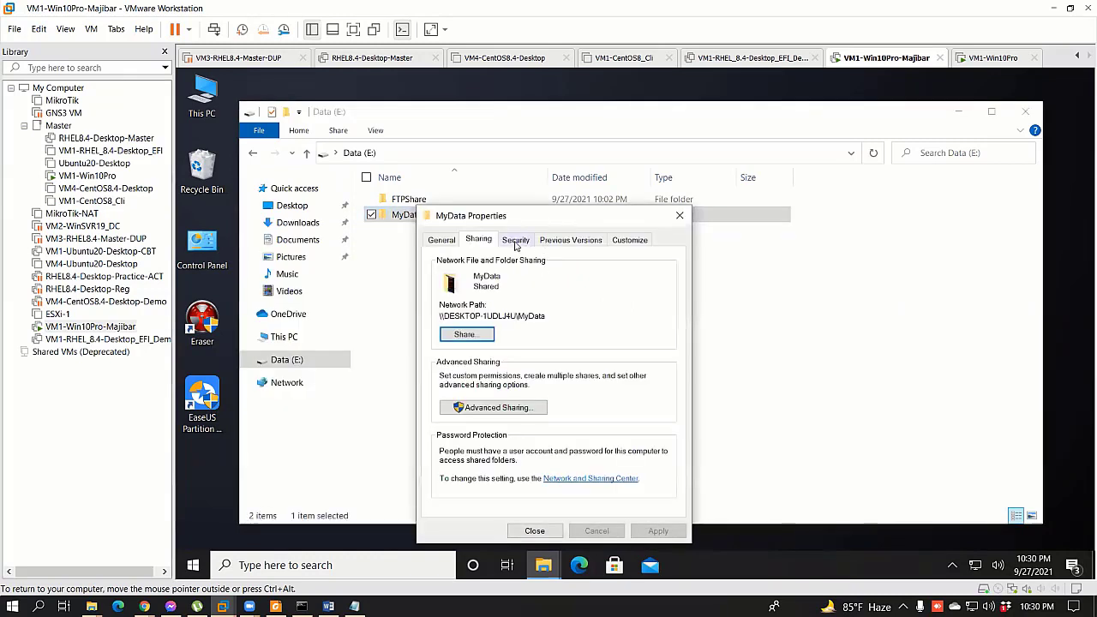
pyautogui.click(516, 240)
pyautogui.click(489, 313)
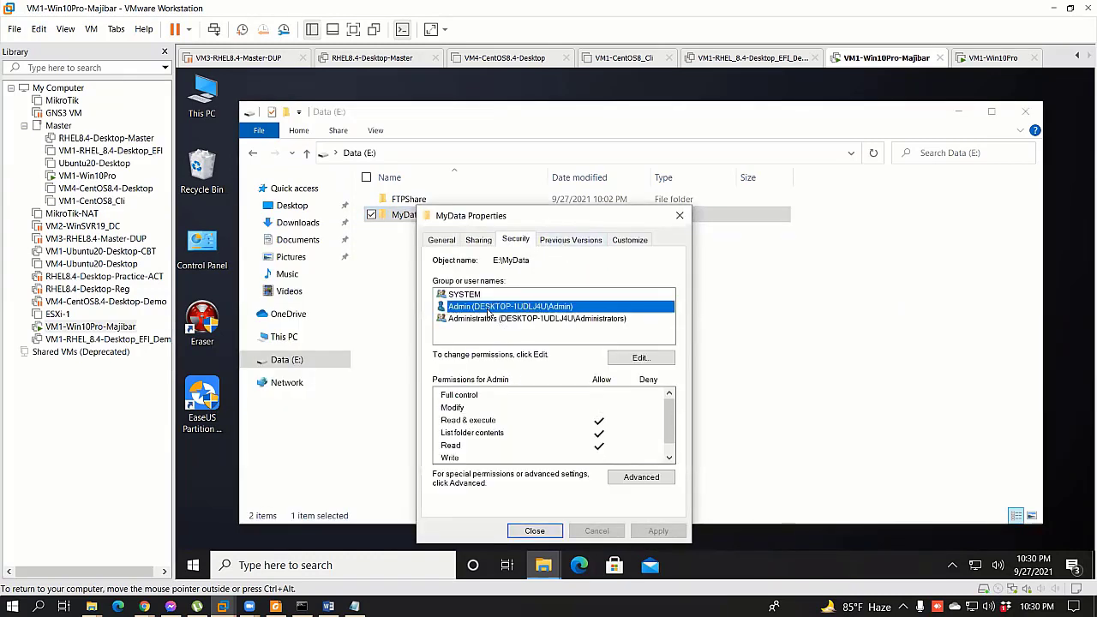
pyautogui.click(644, 478)
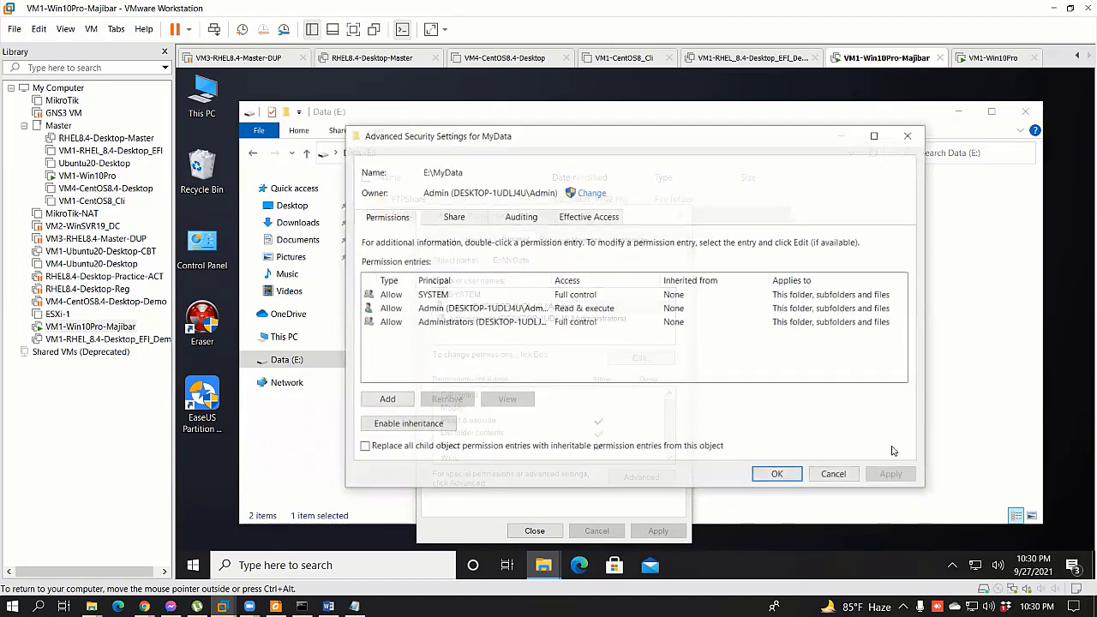
pyautogui.click(834, 476)
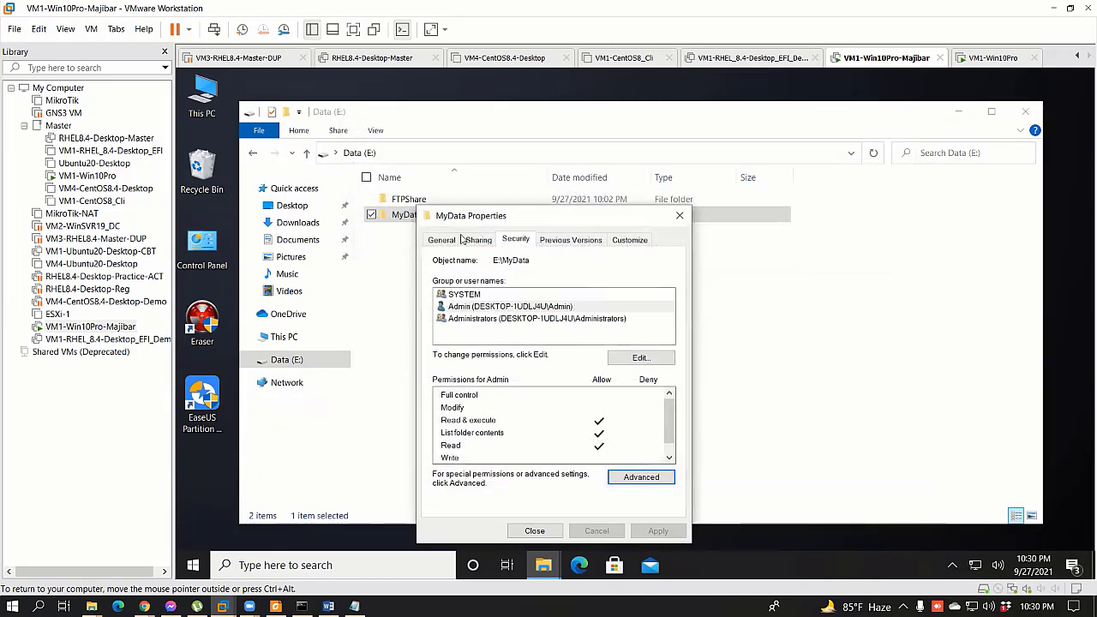
pyautogui.click(471, 243)
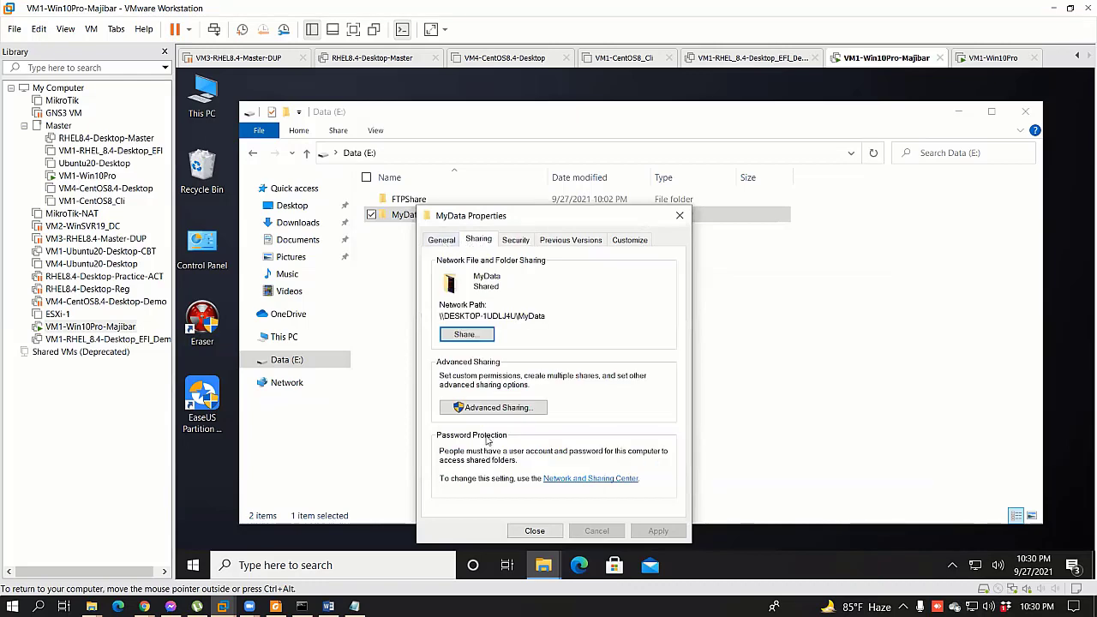
# Step: Add the FTP user to MyData's Advanced Sharing permissions via Find Now
pyautogui.click(495, 407)
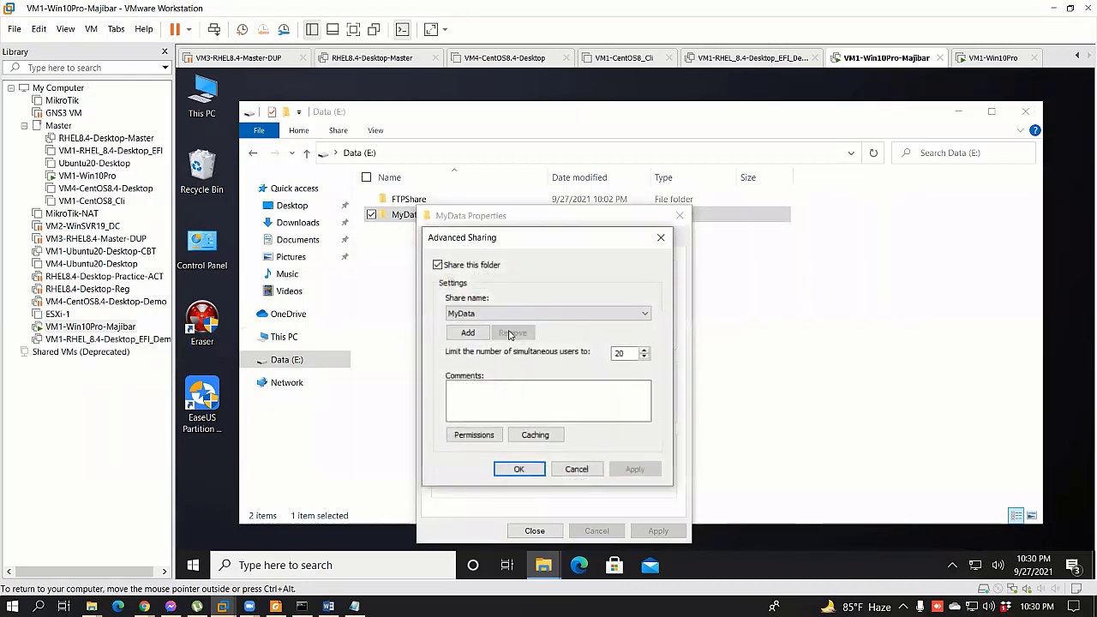
pyautogui.click(474, 434)
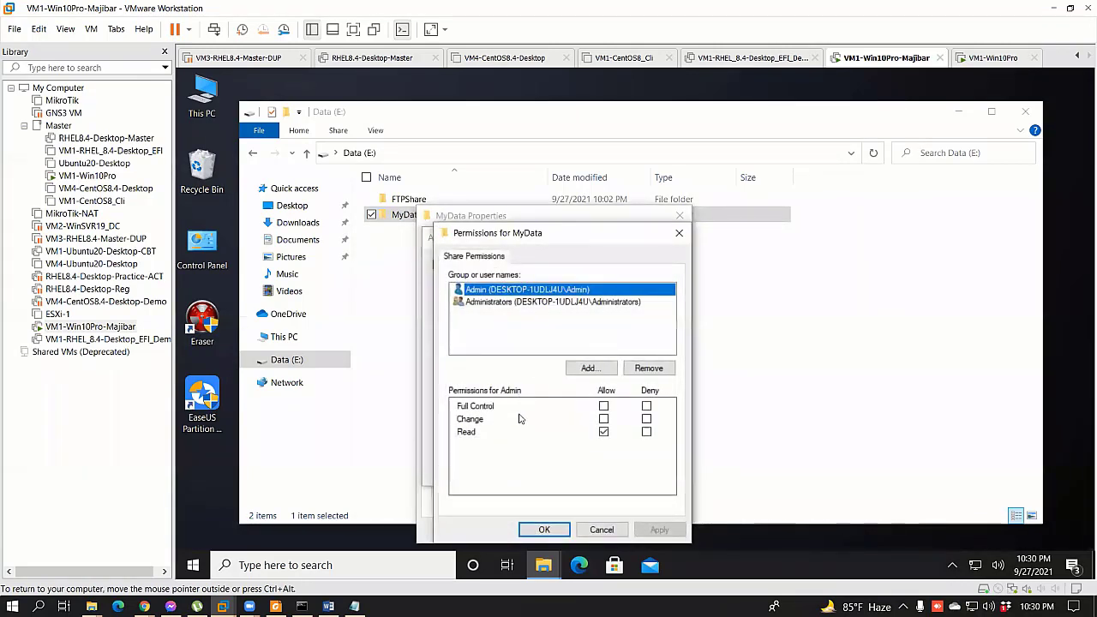
pyautogui.click(600, 530)
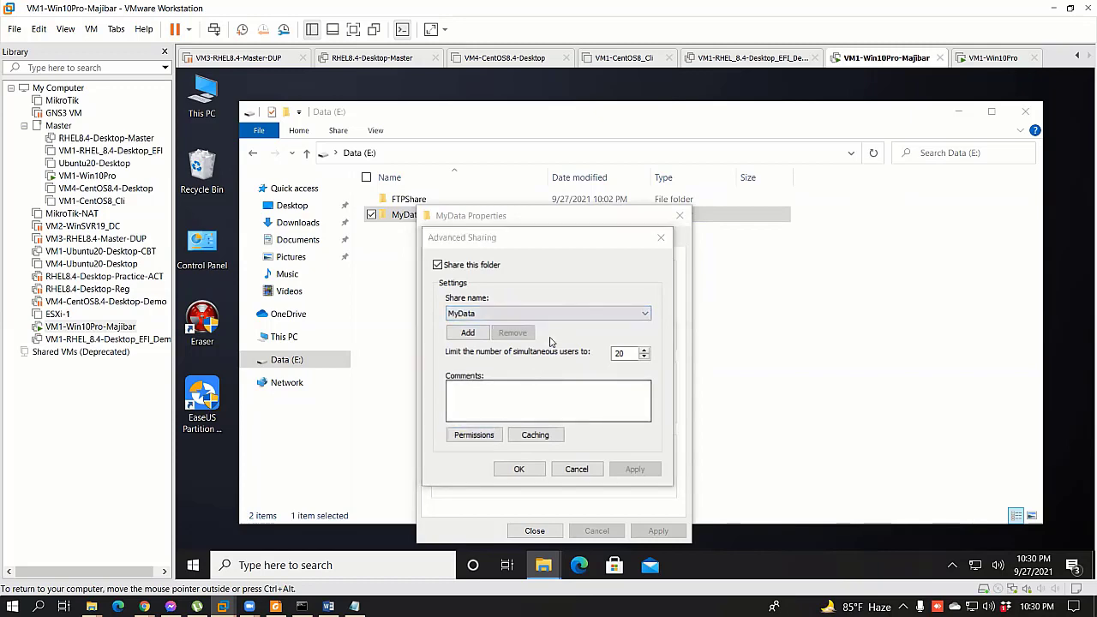
pyautogui.click(585, 365)
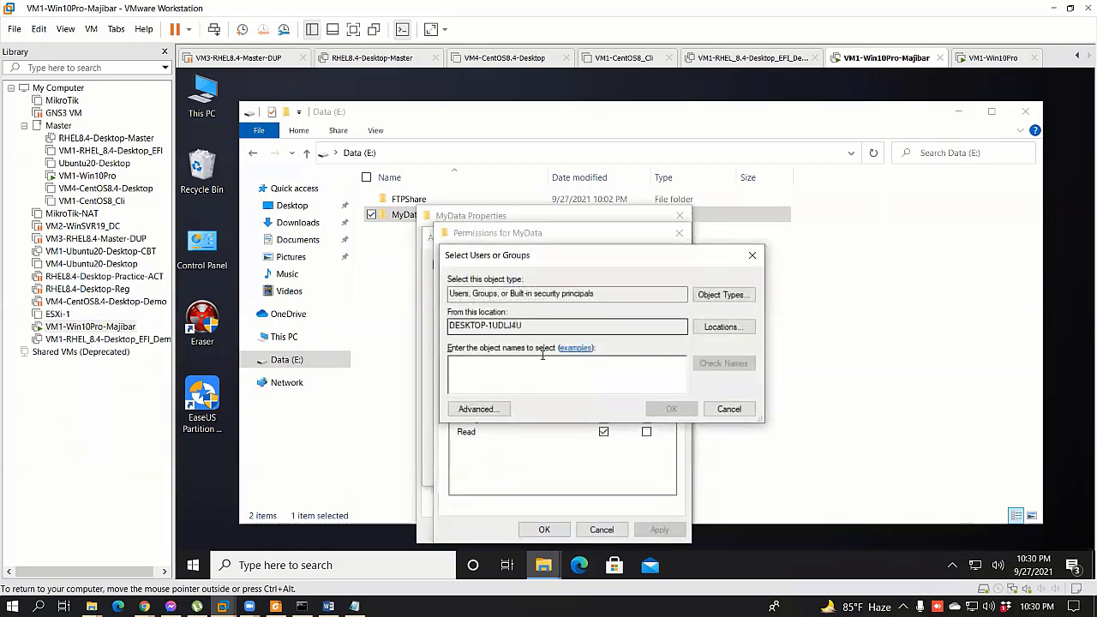
pyautogui.click(478, 409)
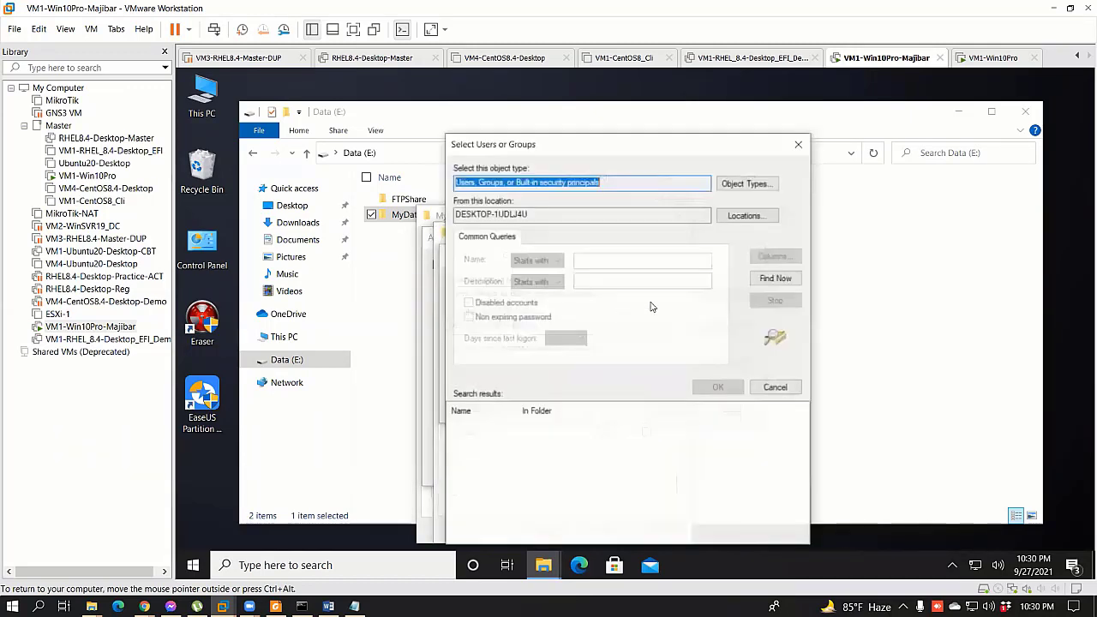
pyautogui.click(782, 281)
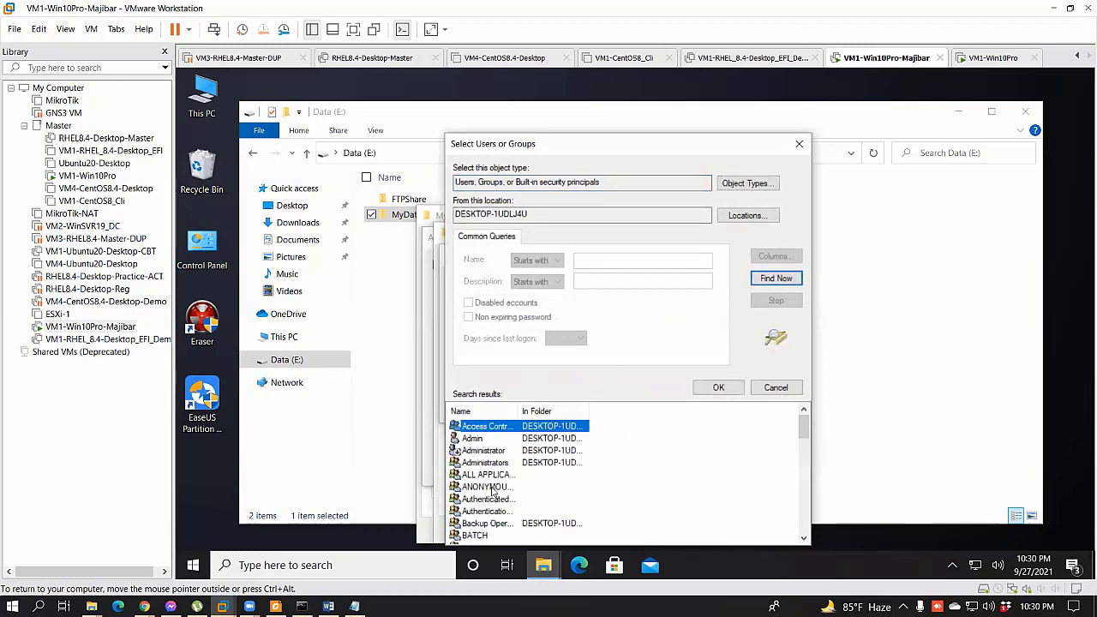
pyautogui.scroll(-5, 495, 514)
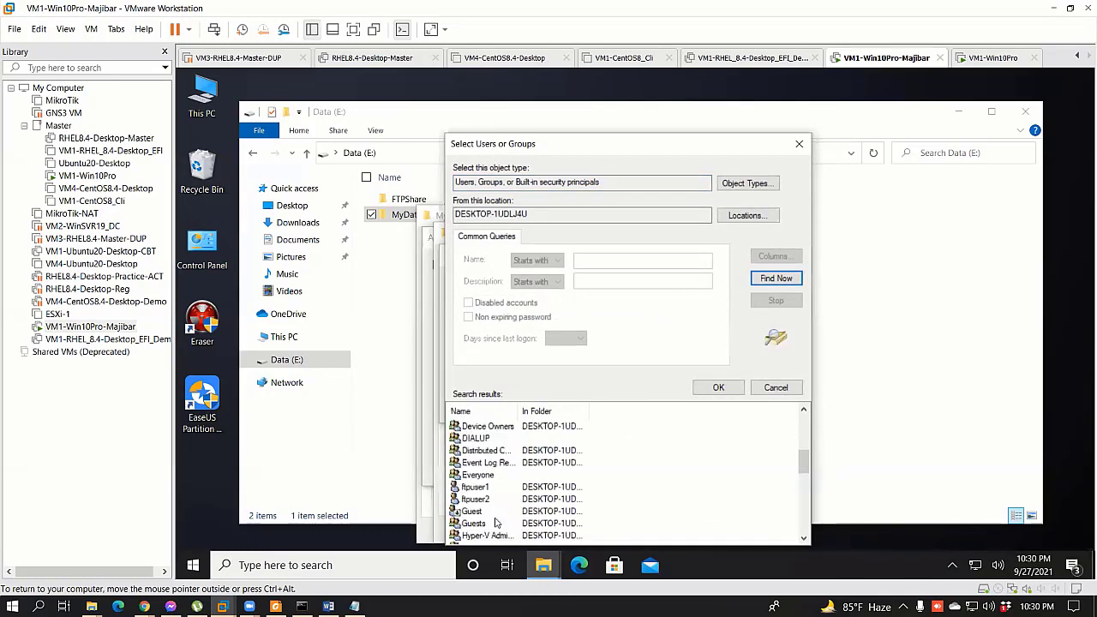
pyautogui.scroll(-8, 495, 523)
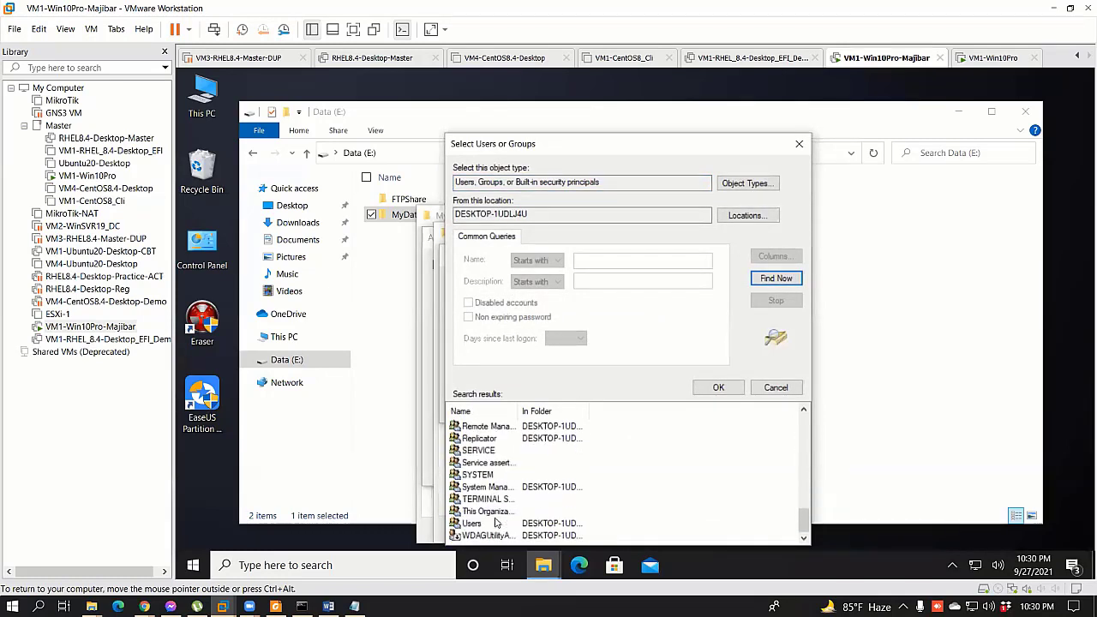
pyautogui.scroll(3, 495, 521)
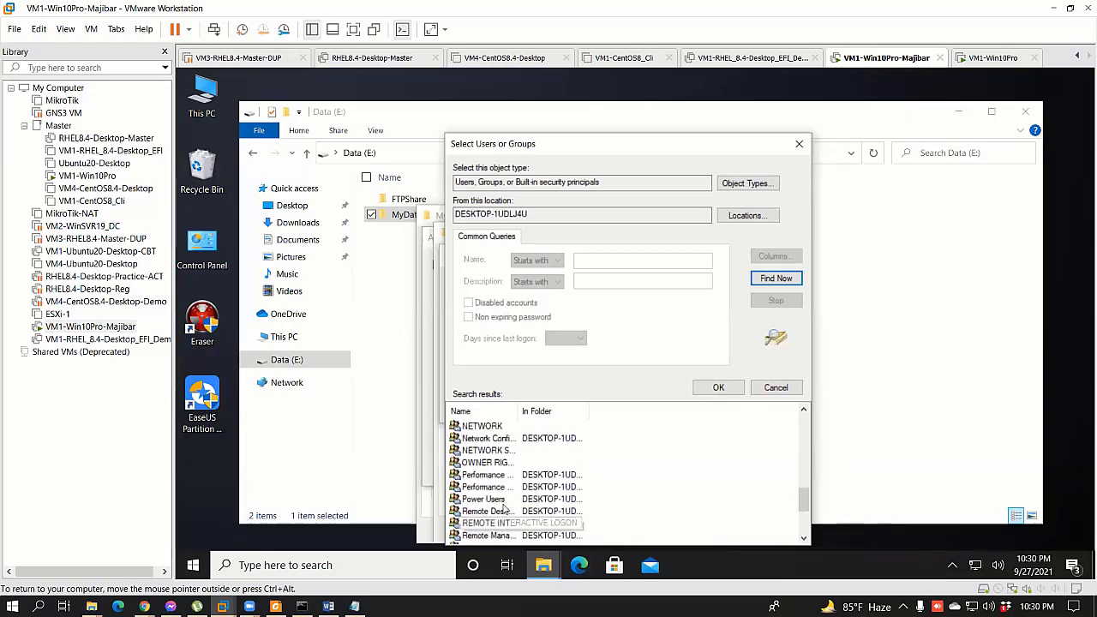
pyautogui.scroll(5, 496, 519)
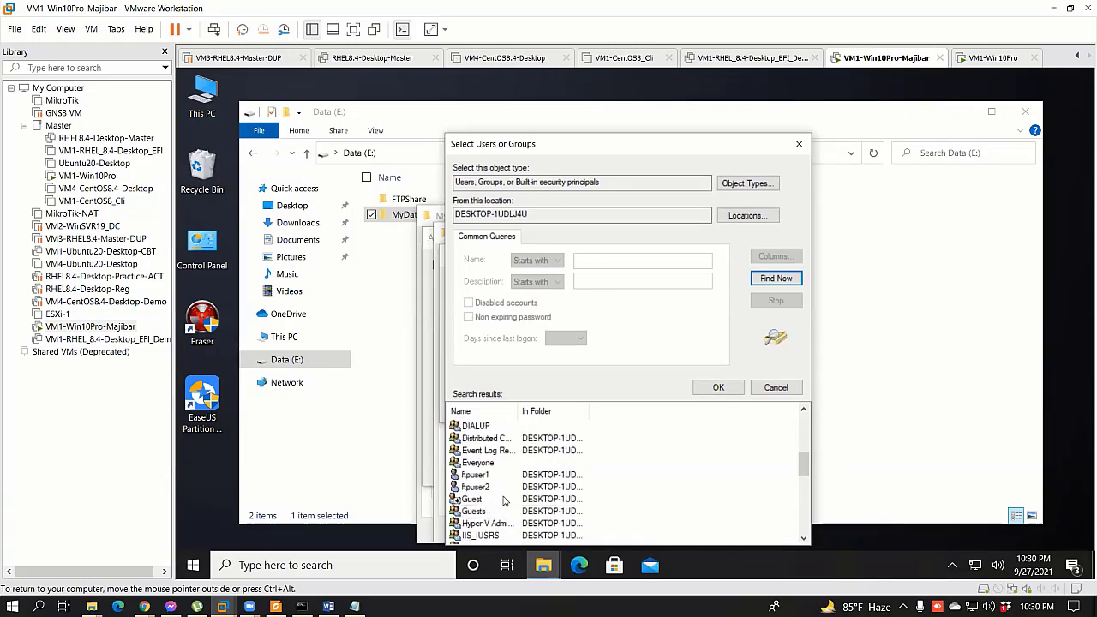
pyautogui.click(476, 475)
pyautogui.click(718, 387)
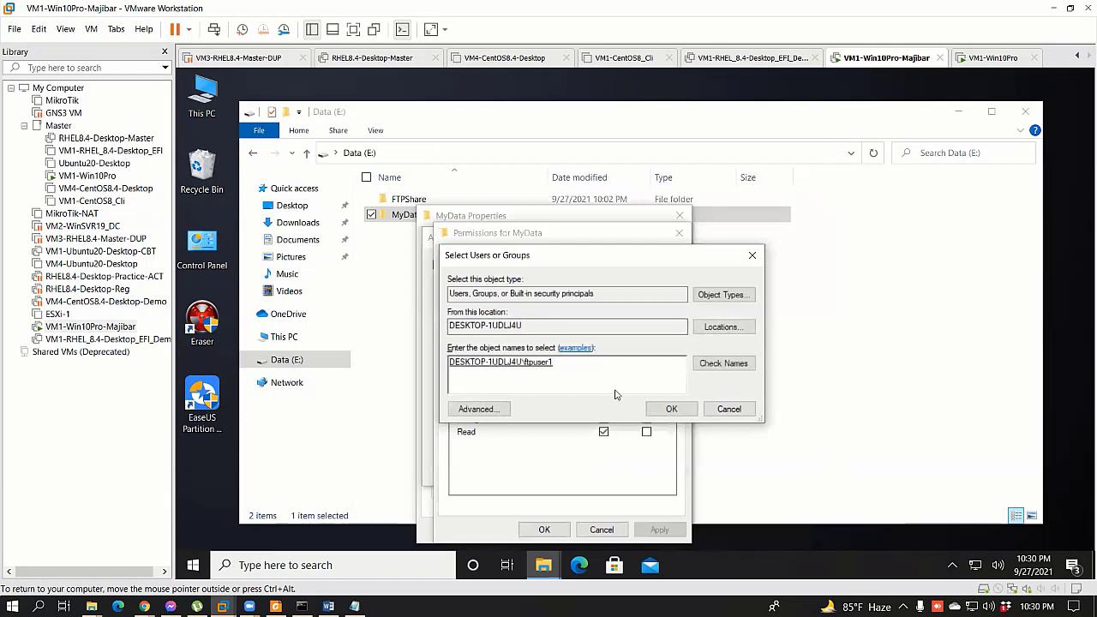
pyautogui.click(665, 409)
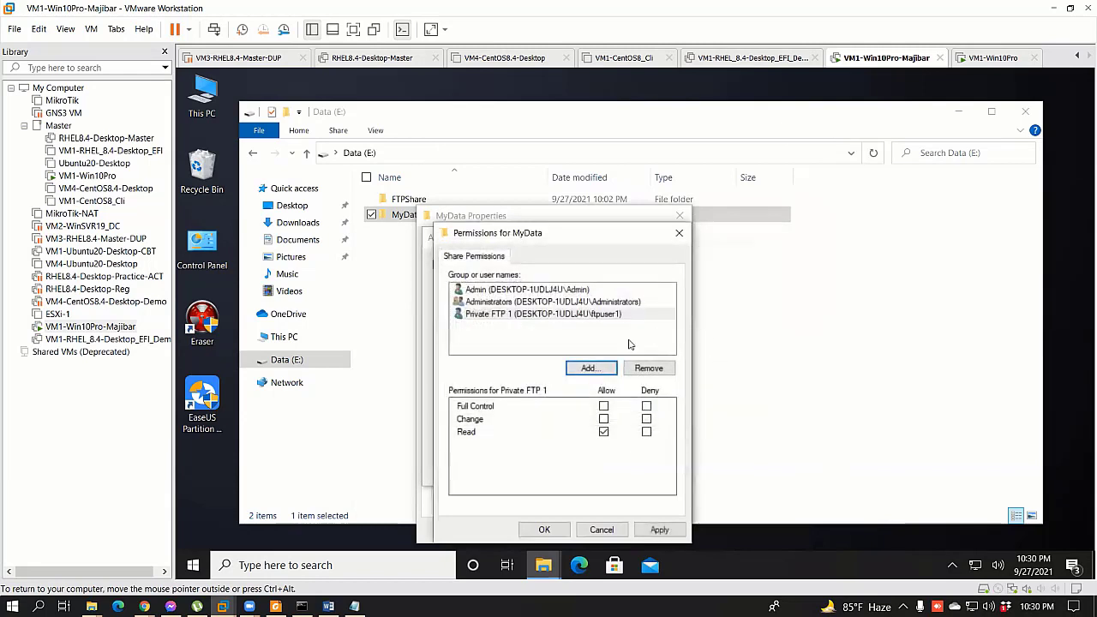
# Step: Remove Admin from the share permissions and apply the sharing changes
pyautogui.click(503, 291)
pyautogui.click(649, 367)
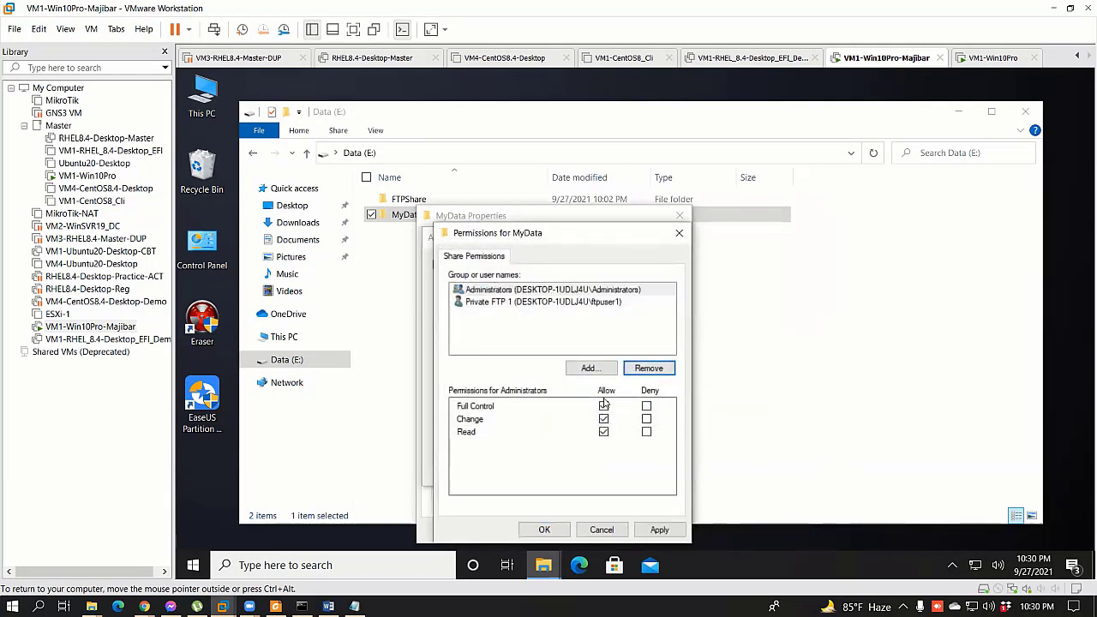
pyautogui.click(499, 302)
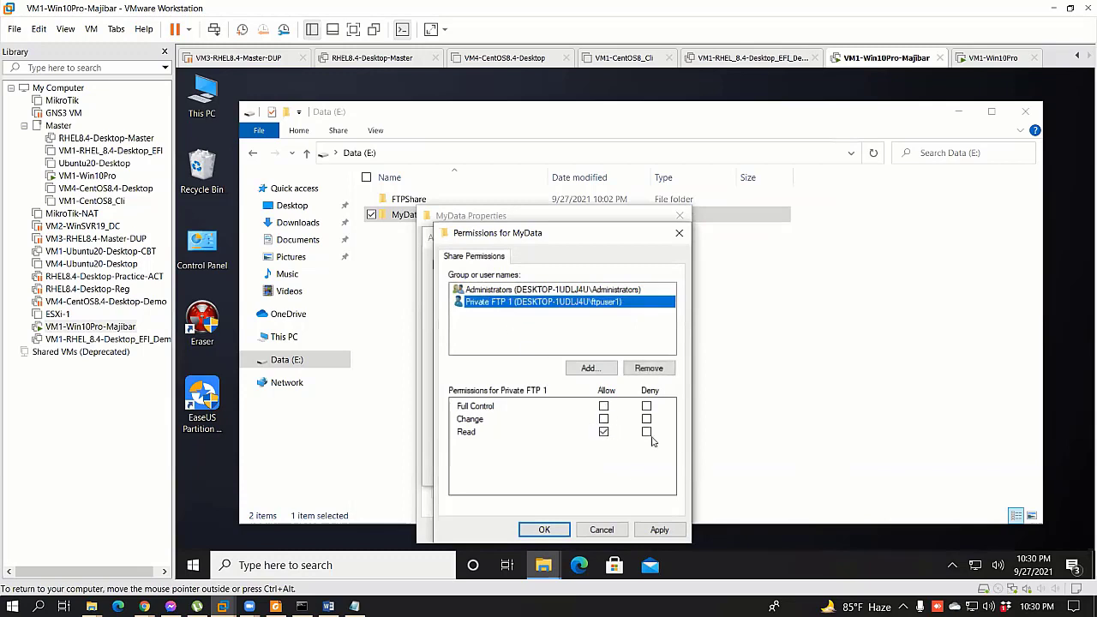
pyautogui.click(658, 529)
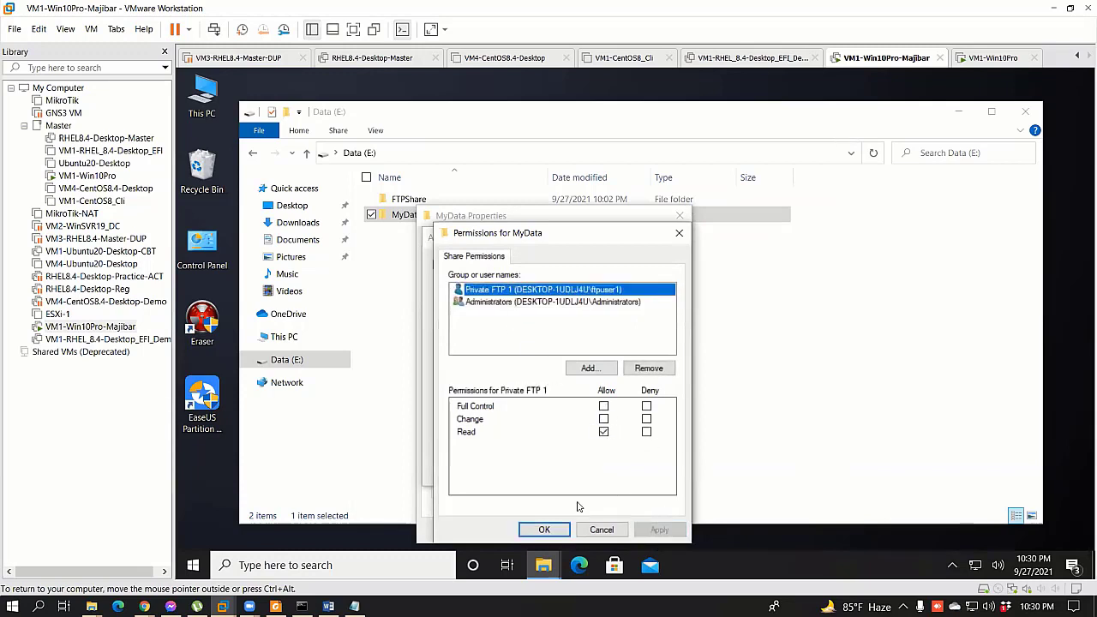
pyautogui.click(544, 531)
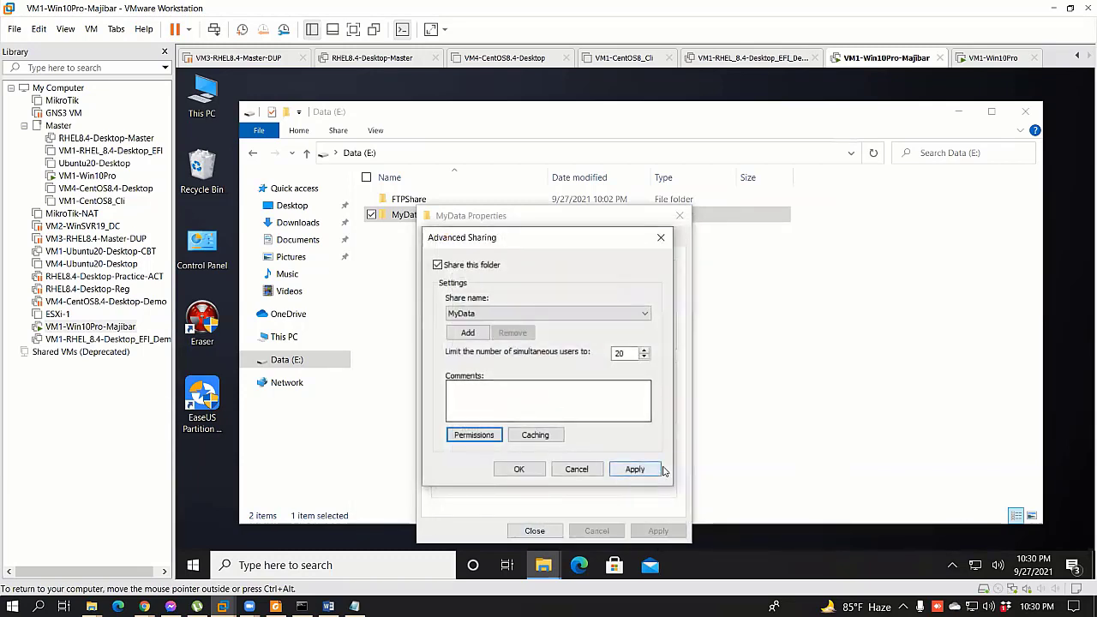
pyautogui.click(638, 469)
# Step: Close Advanced Sharing and remove Admin from MyData's security permissions
pyautogui.click(520, 468)
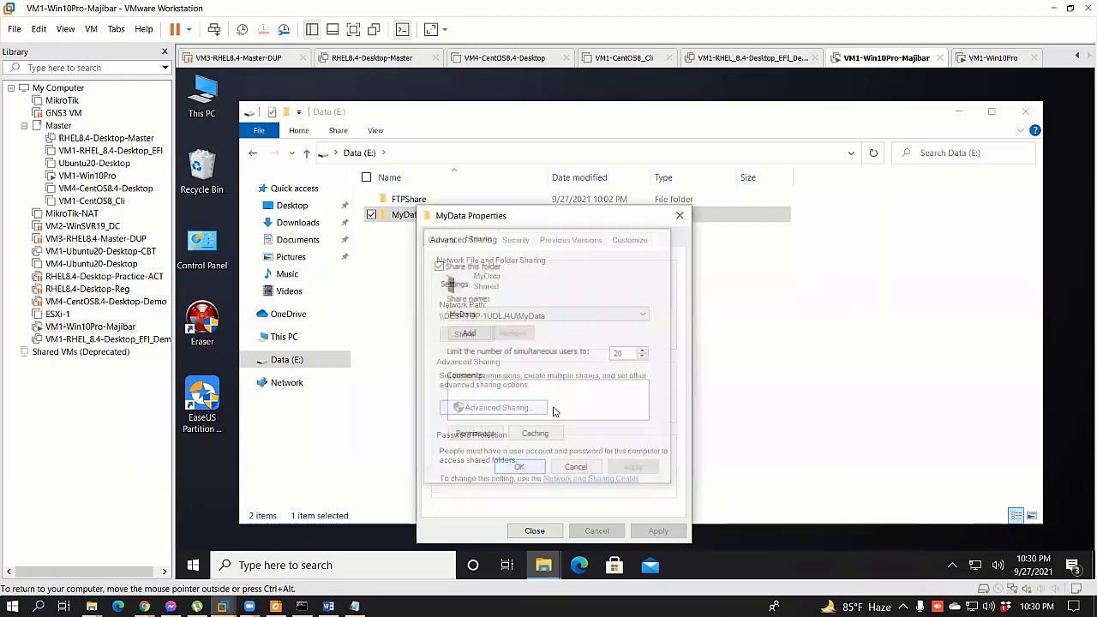
pyautogui.click(526, 242)
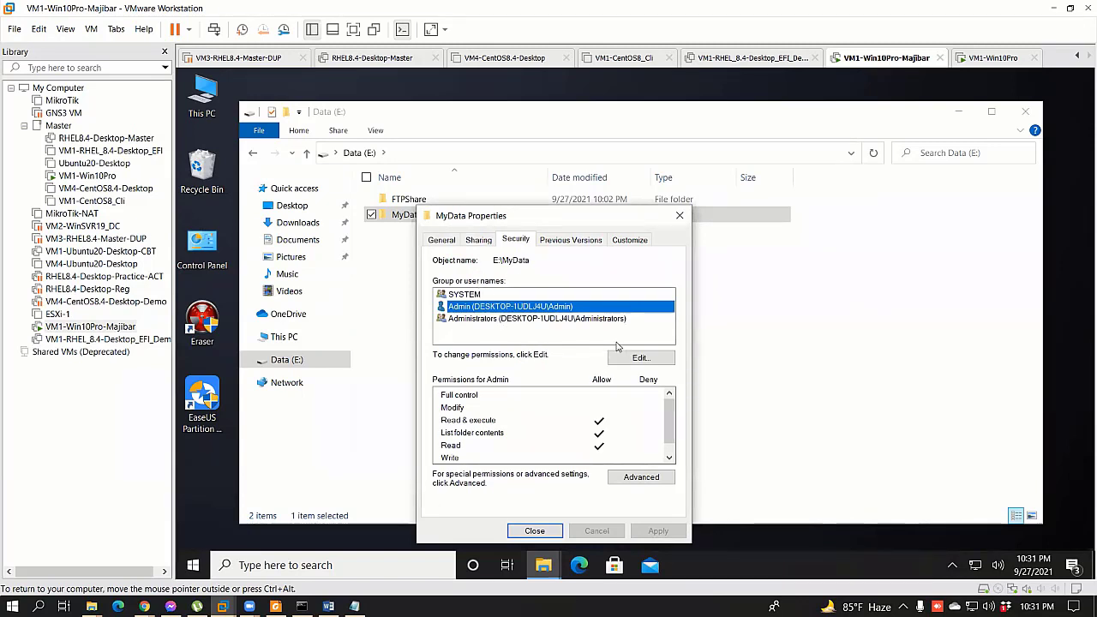
pyautogui.click(536, 320)
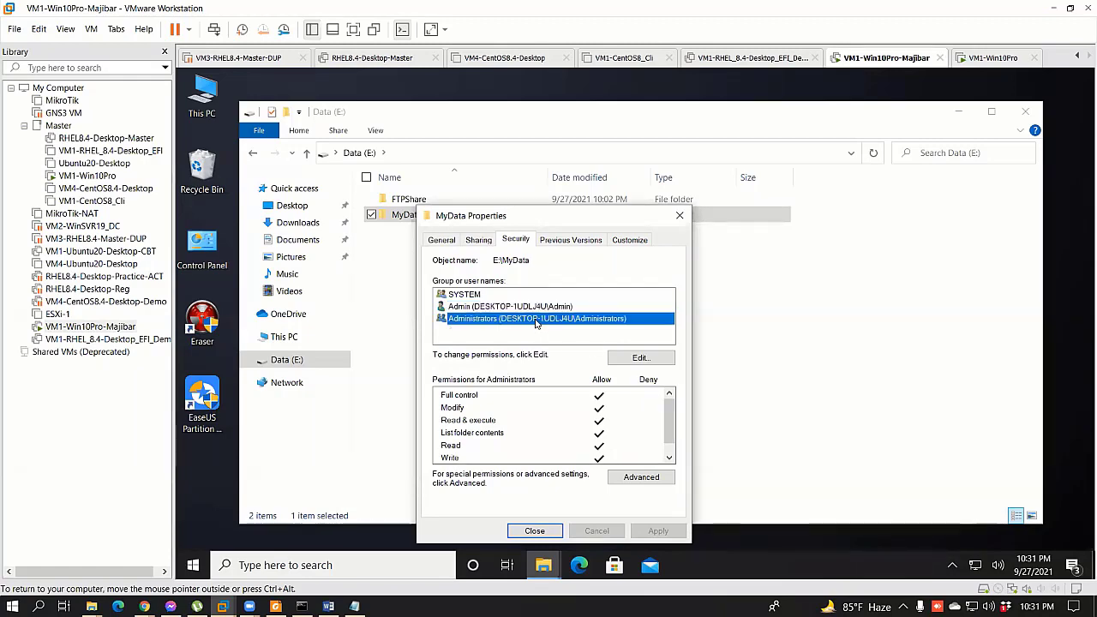
pyautogui.click(523, 307)
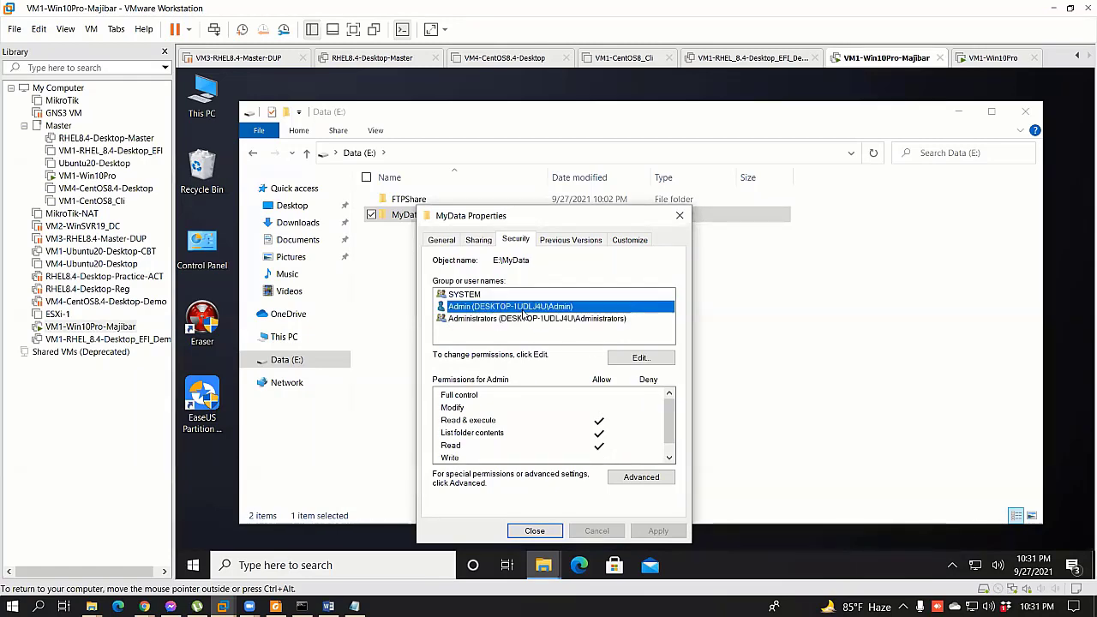
pyautogui.click(582, 319)
pyautogui.click(640, 358)
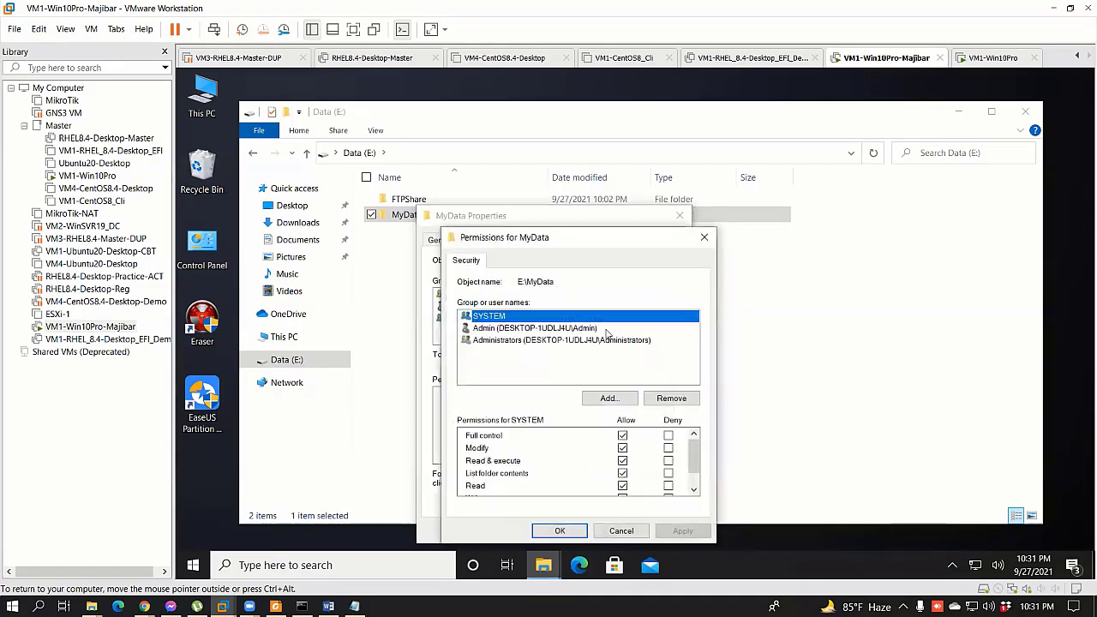
pyautogui.click(529, 328)
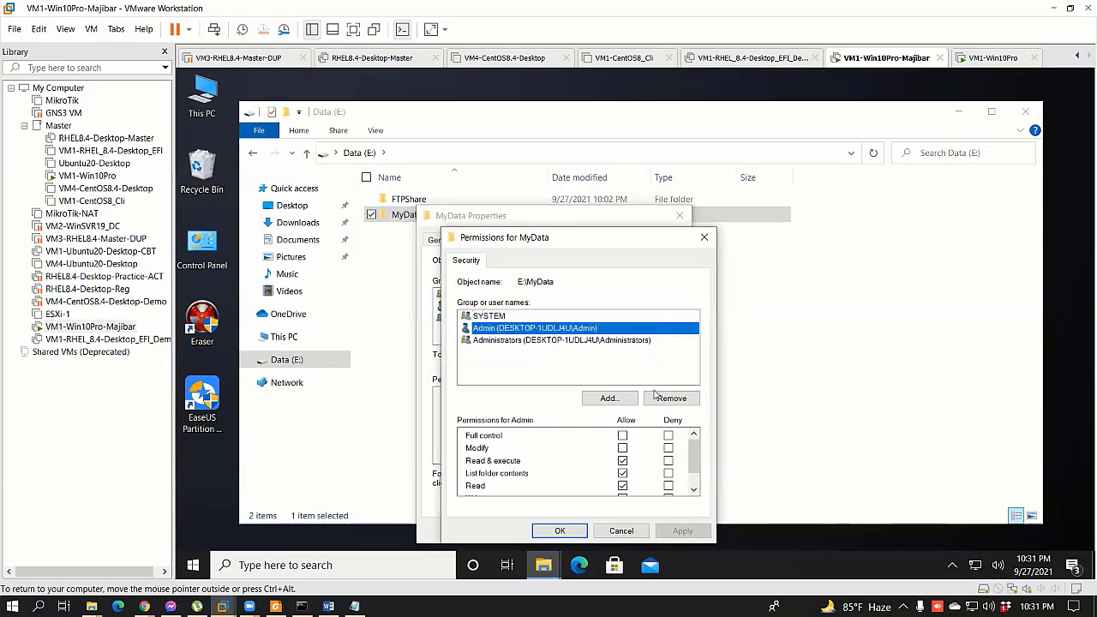
pyautogui.click(671, 398)
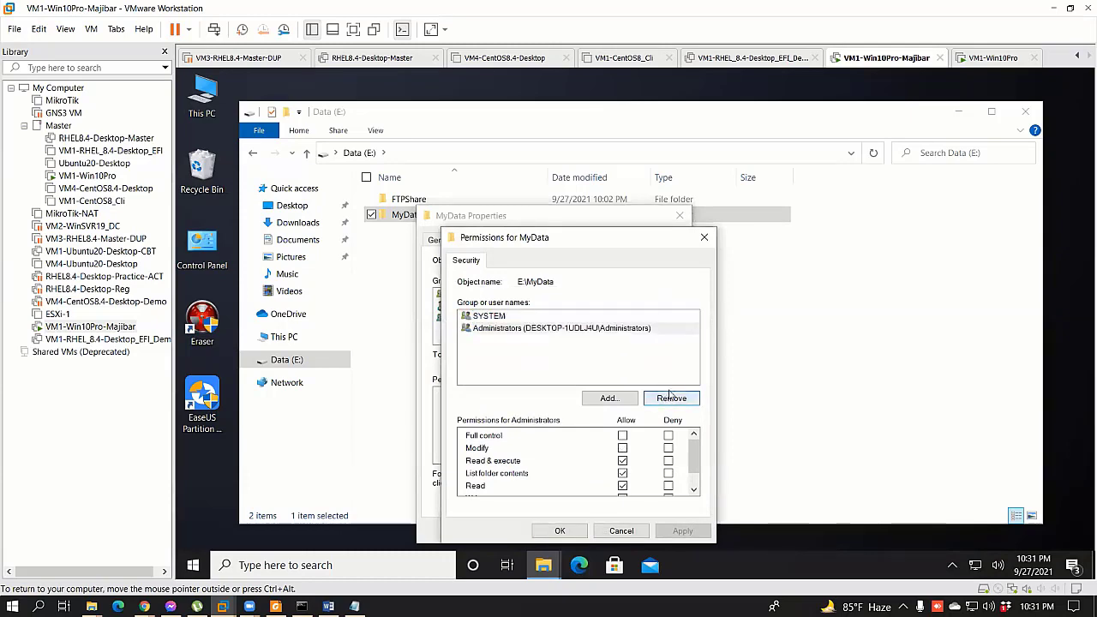
# Step: Add ftpuser1 to MyData's security permissions, apply, and close the Properties dialog
pyautogui.click(608, 397)
pyautogui.click(487, 409)
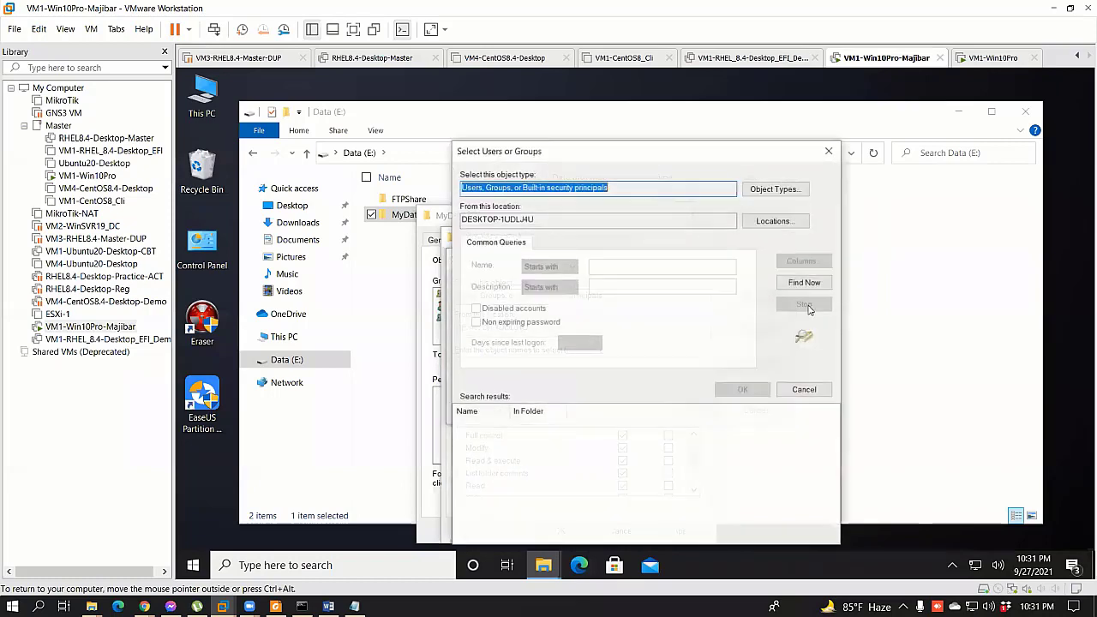
pyautogui.click(805, 282)
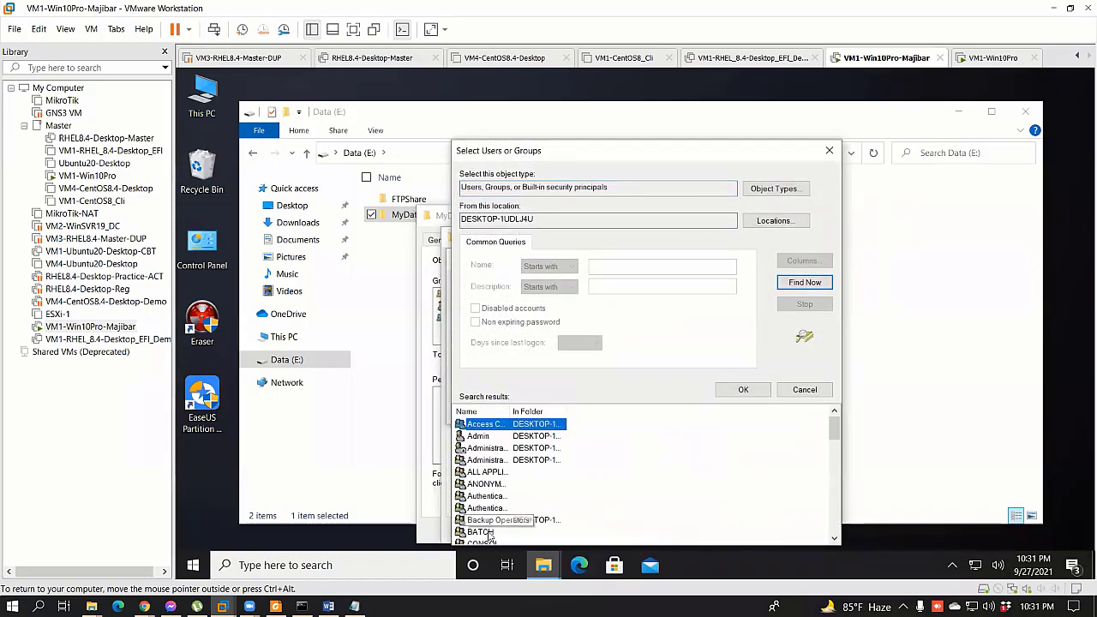
pyautogui.scroll(-3, 496, 512)
pyautogui.scroll(-5, 499, 490)
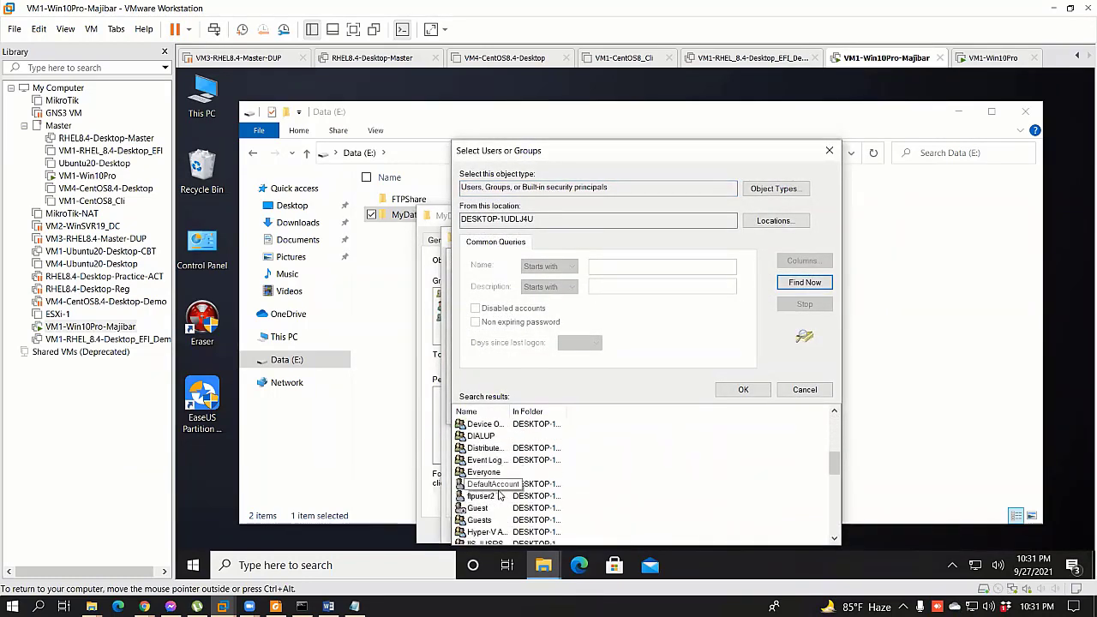
pyautogui.scroll(4, 495, 485)
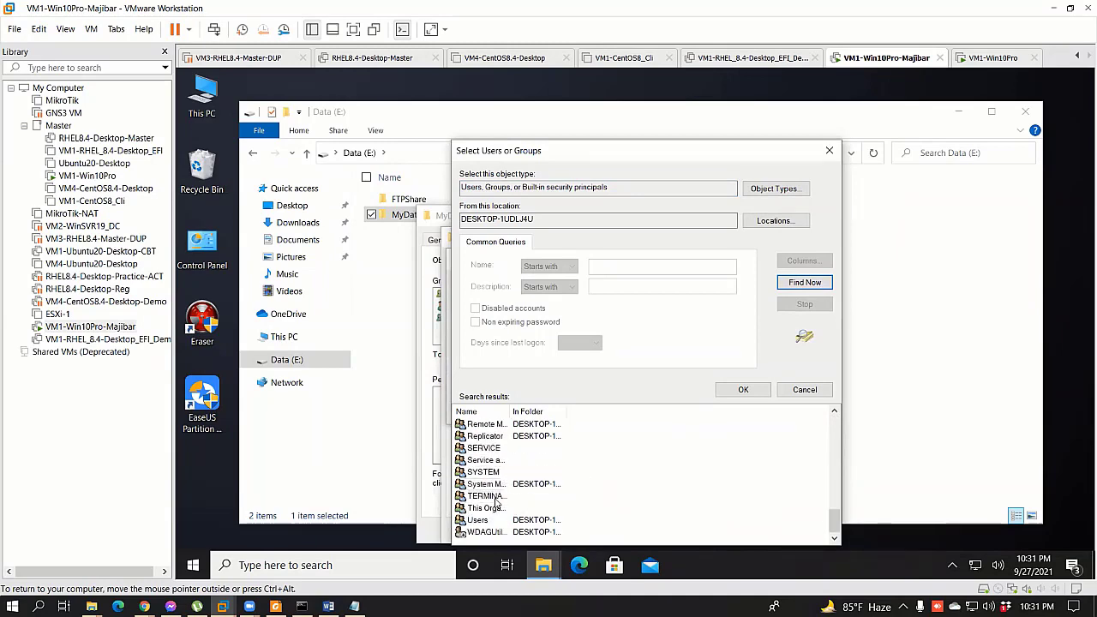
pyautogui.scroll(2, 495, 503)
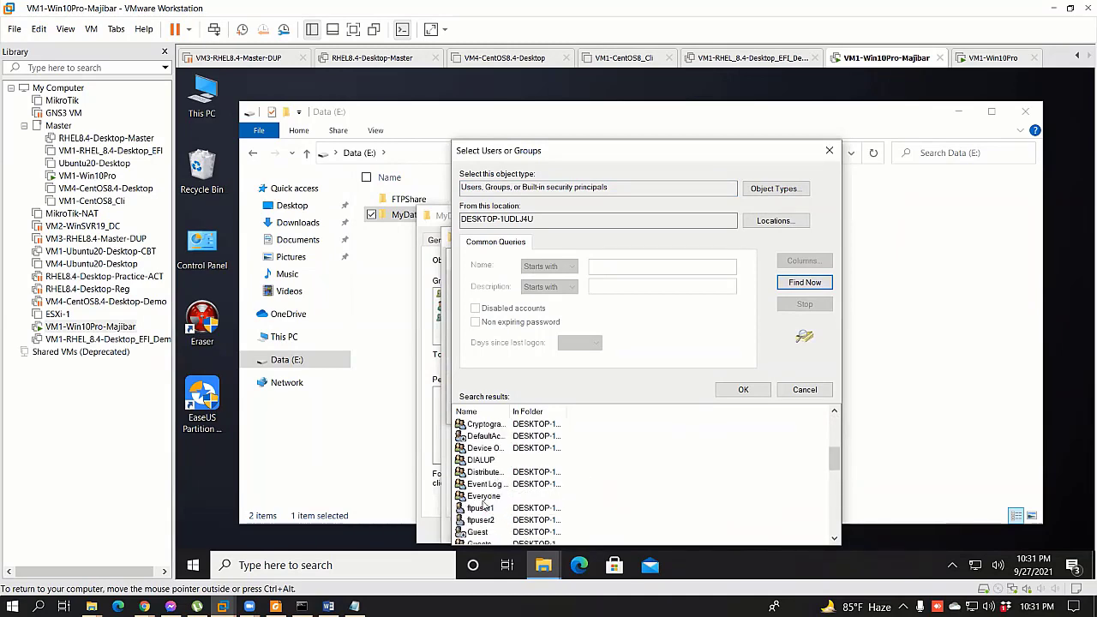
pyautogui.click(481, 507)
pyautogui.click(743, 389)
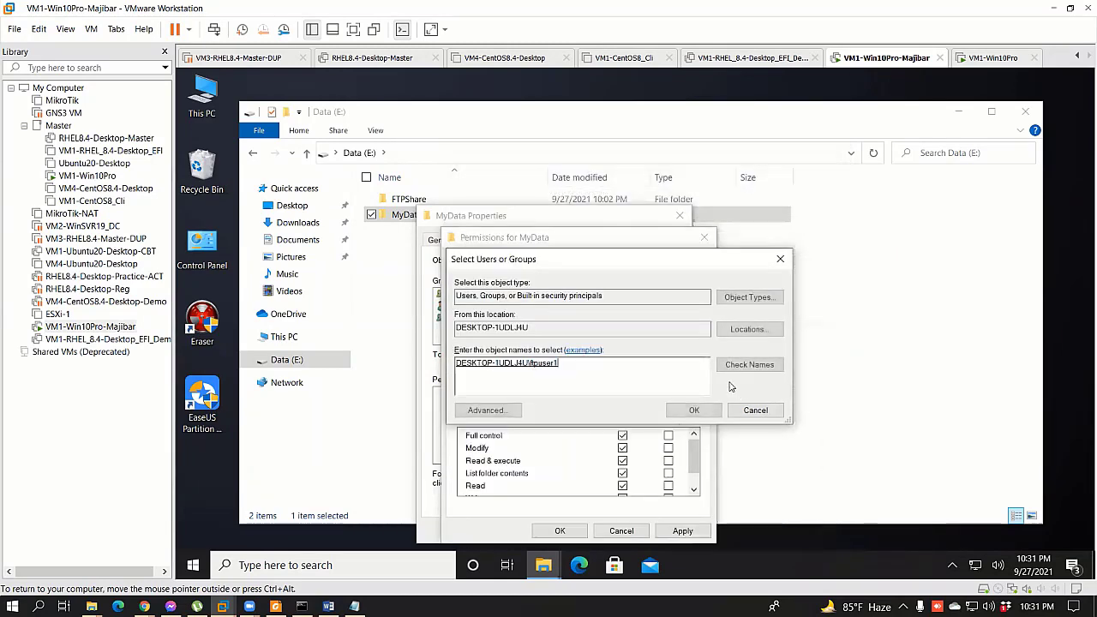
pyautogui.click(695, 410)
pyautogui.scroll(-1, 622, 469)
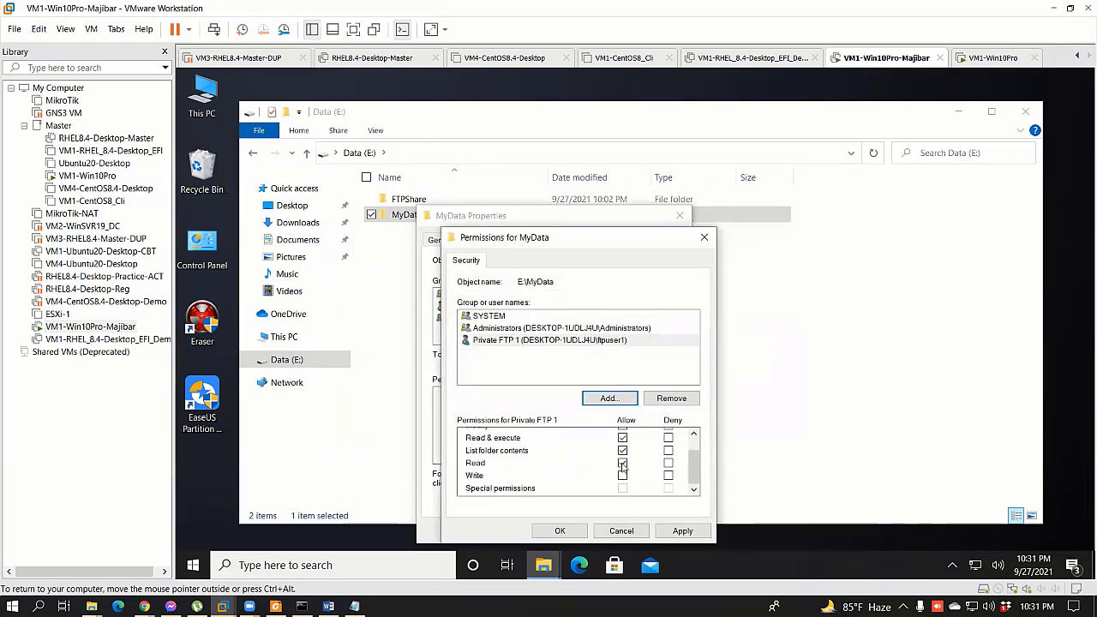
pyautogui.click(681, 531)
pyautogui.click(559, 530)
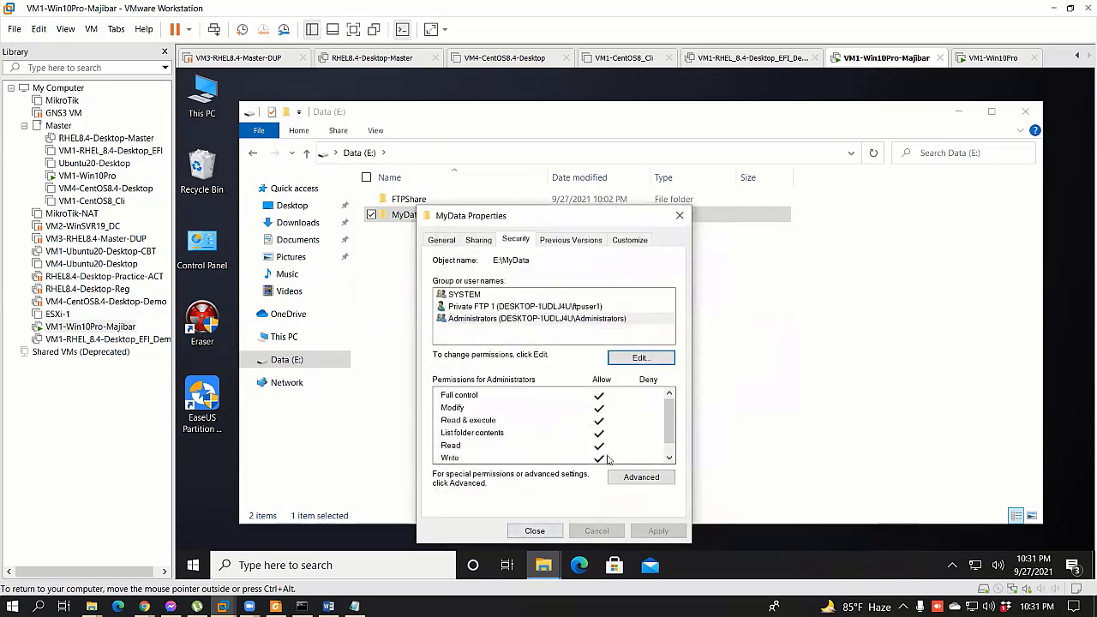
pyautogui.click(536, 530)
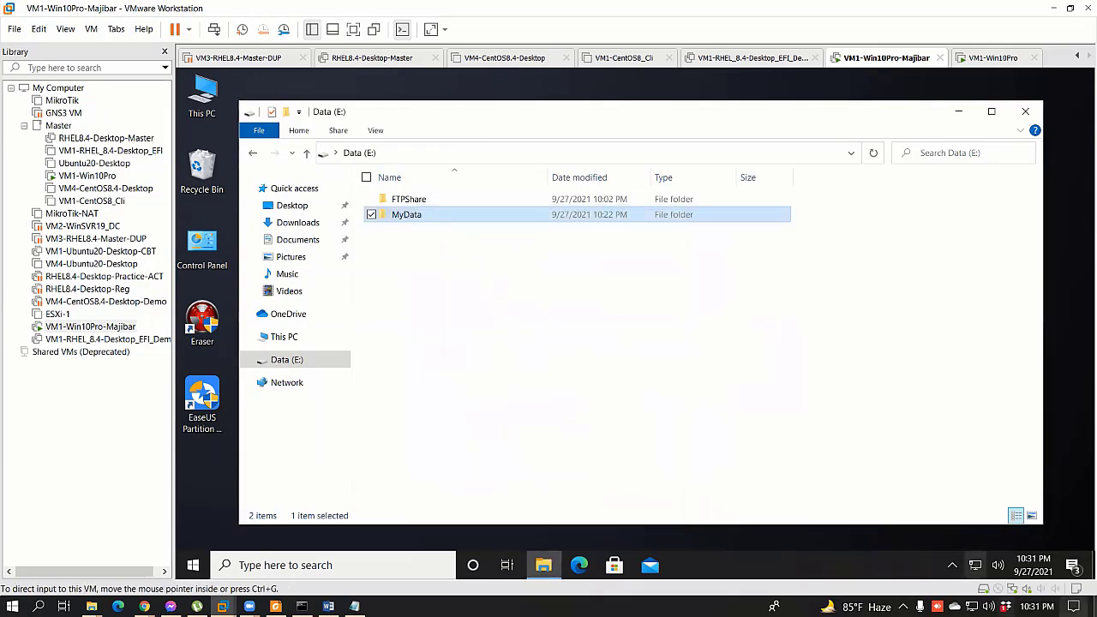
# Step: Review the All Networks advanced sharing options from Network & Internet settings, cancelling unchanged
pyautogui.rightClick(976, 565)
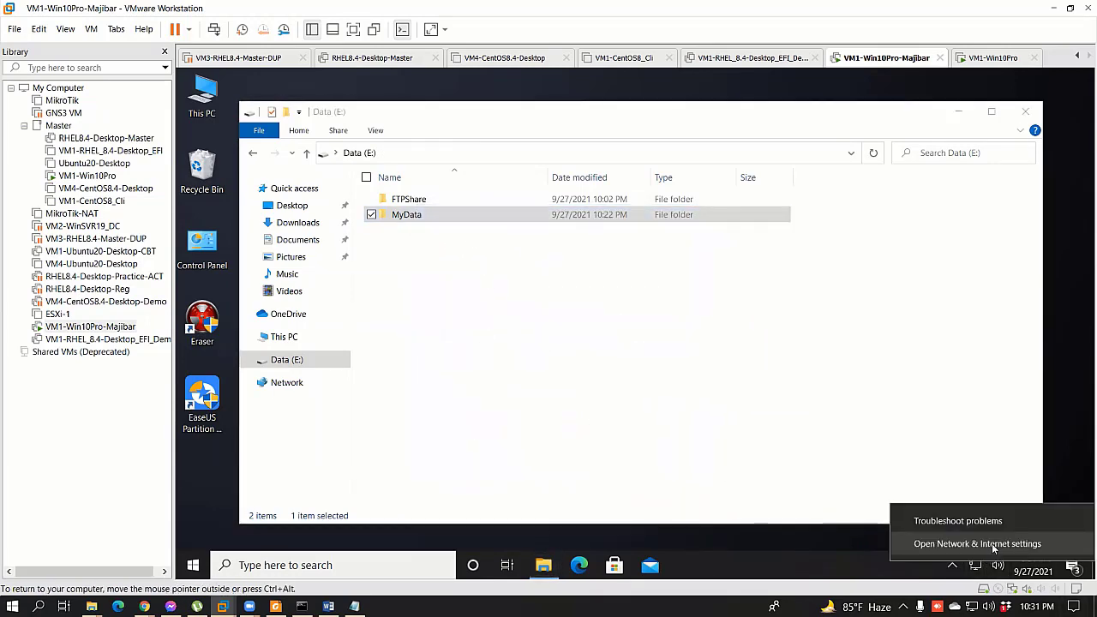
pyautogui.click(994, 545)
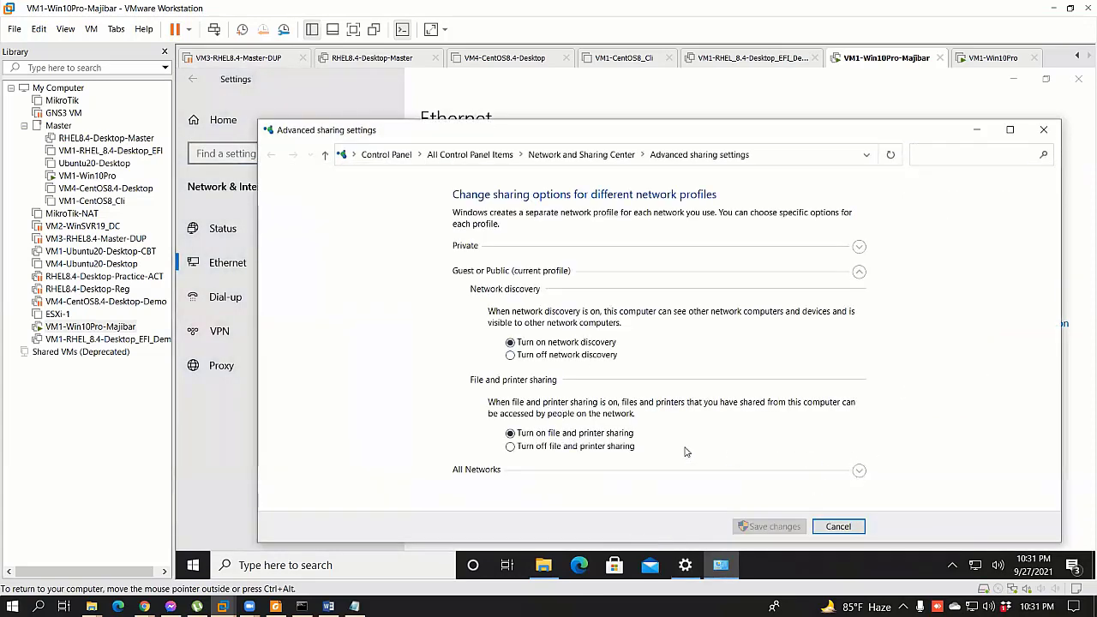
pyautogui.click(556, 468)
pyautogui.scroll(-5, 608, 479)
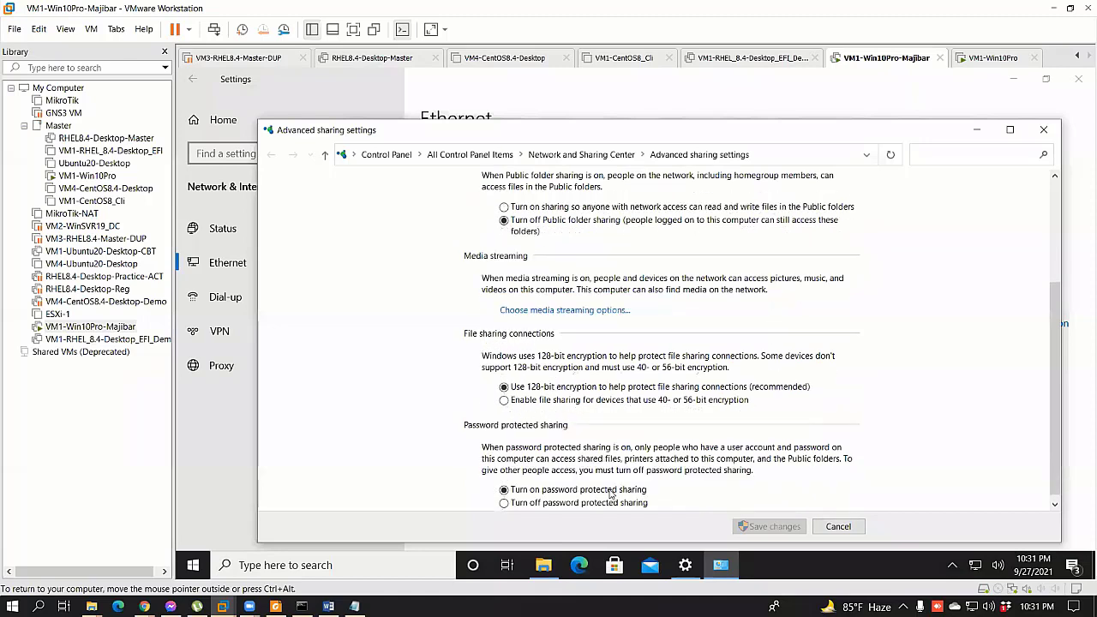
pyautogui.scroll(-1, 640, 496)
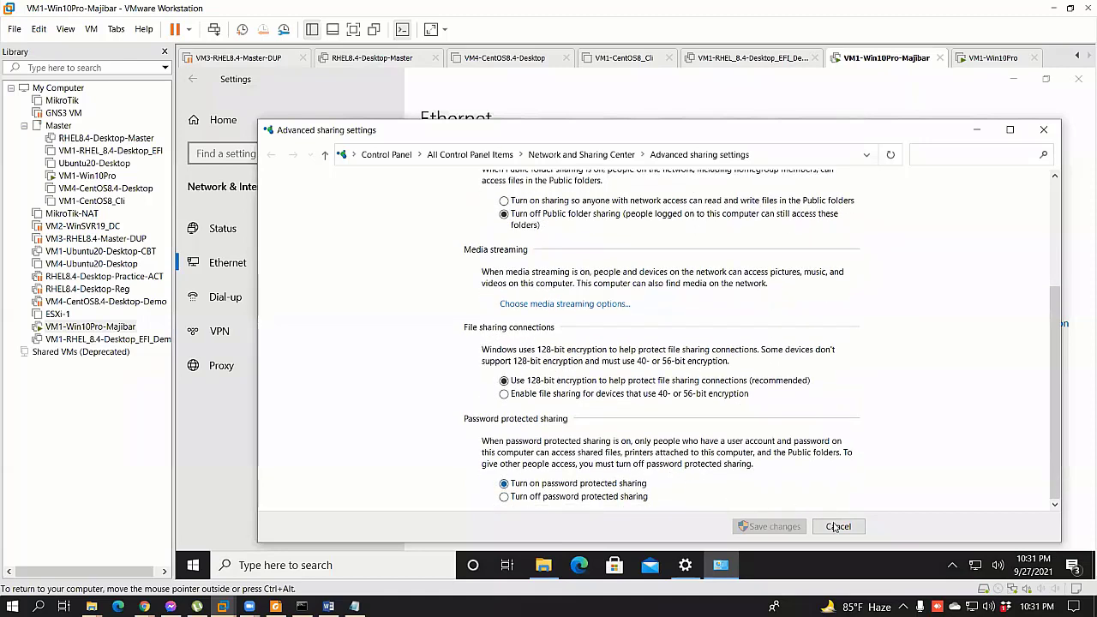
pyautogui.click(1041, 129)
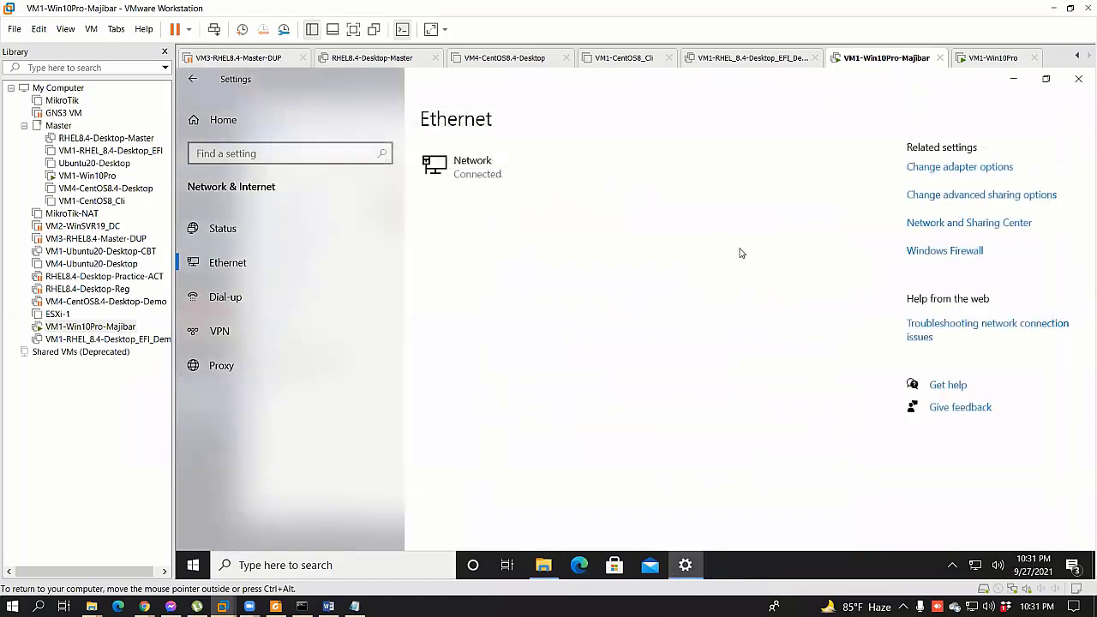
# Step: Close Settings, then reopen and close the \\172.25.11.159 share on VM1-Win10Pro
pyautogui.click(1078, 80)
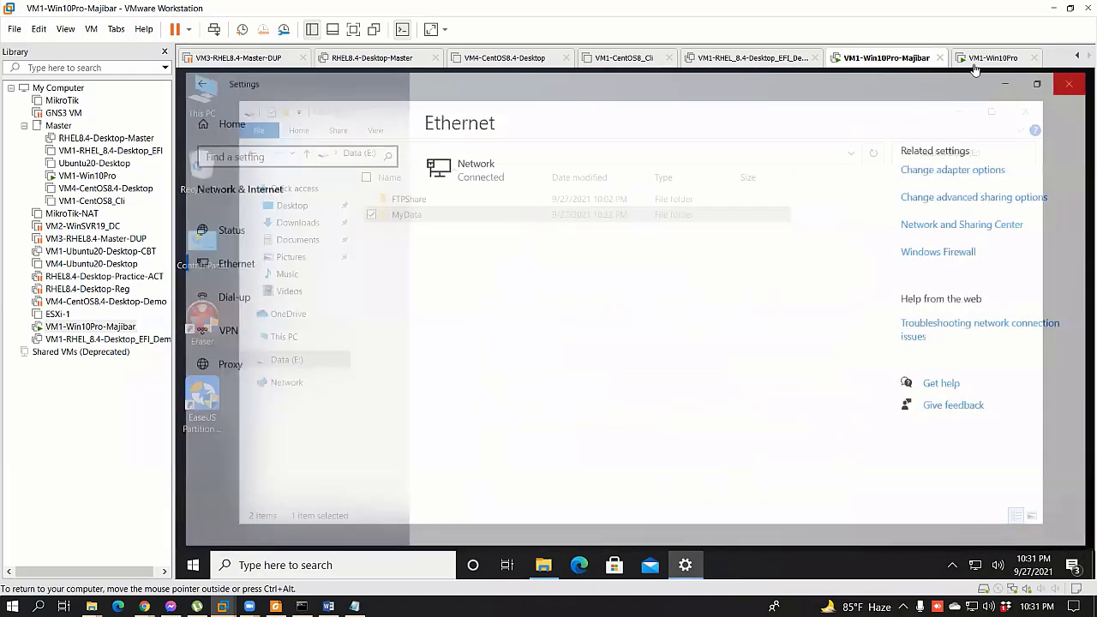
pyautogui.click(995, 57)
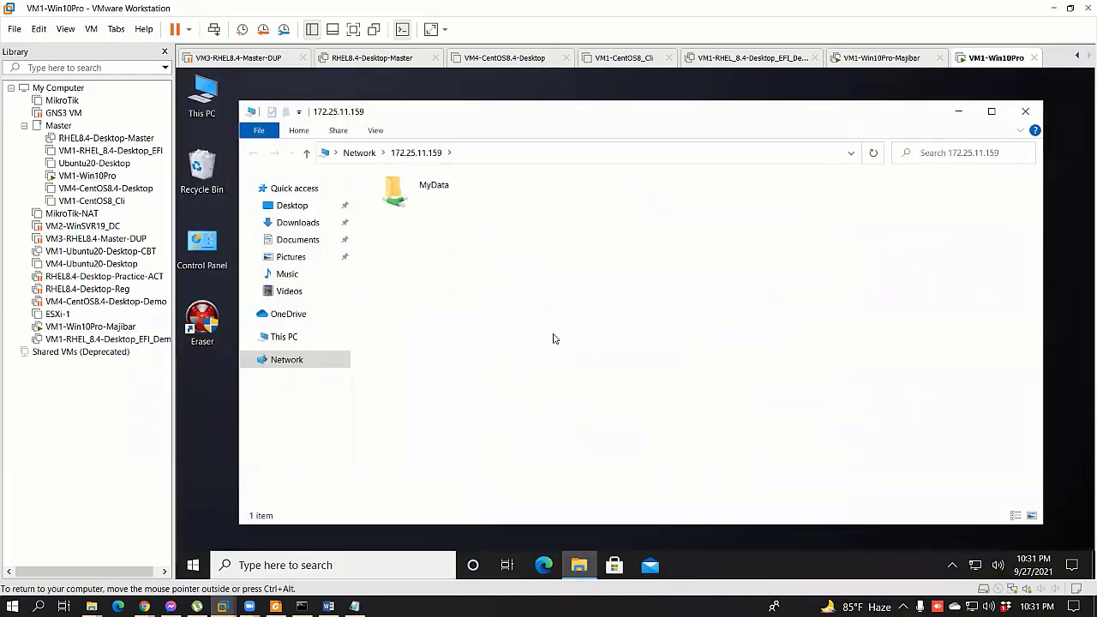
pyautogui.hotkey('alt', 'F4')
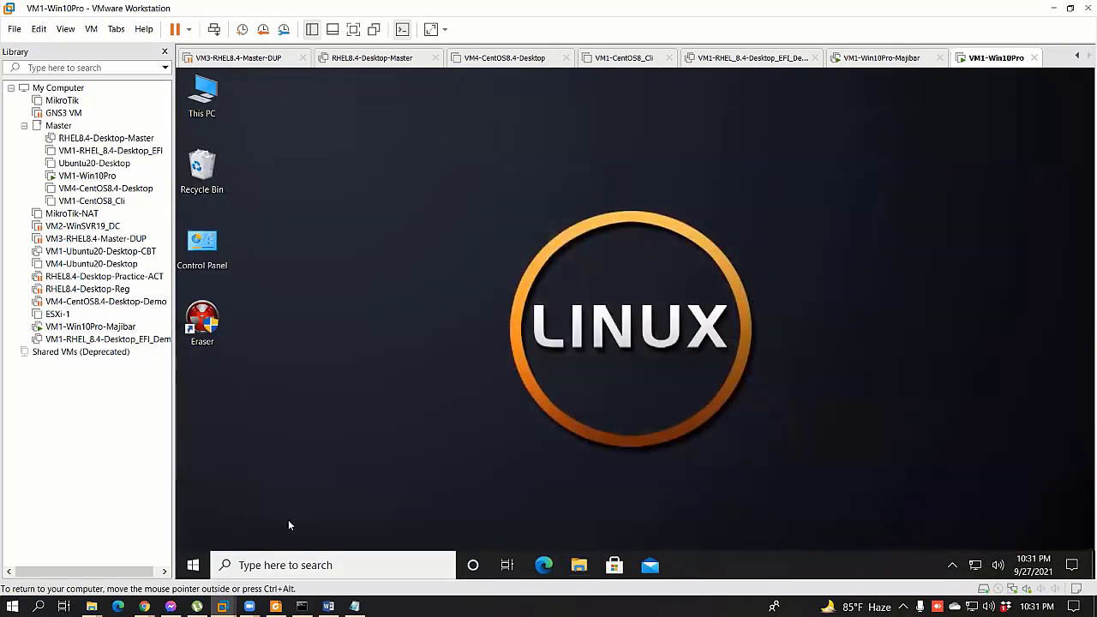
pyautogui.press('super+r')
pyautogui.press('Return')
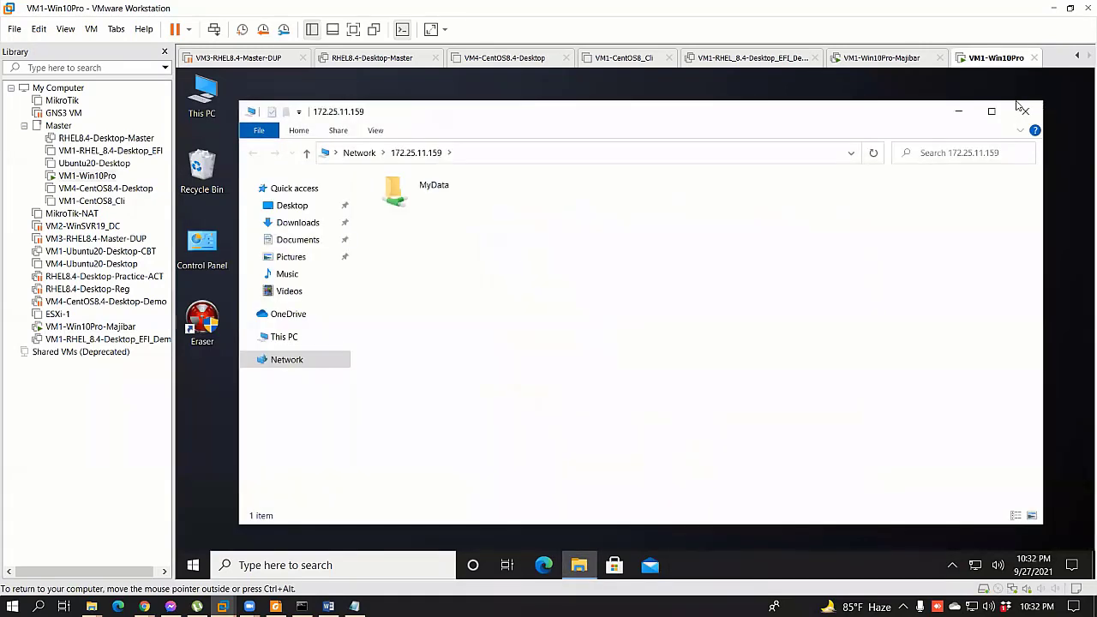
pyautogui.click(1020, 108)
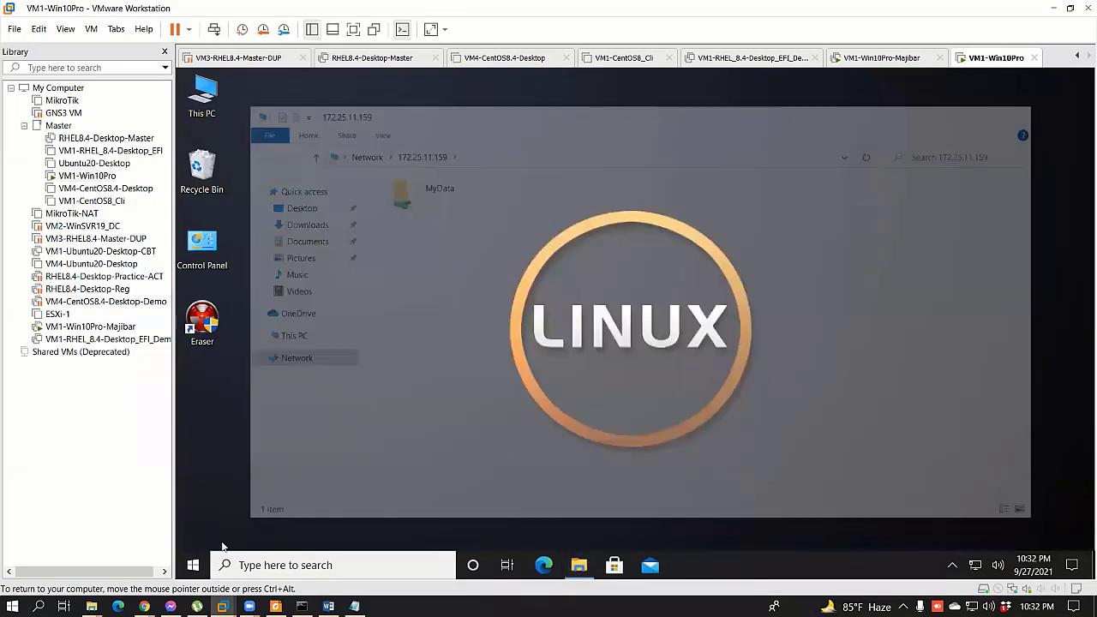
# Step: Sign out of Admin, sign back in, then switch to the Word lab guide
pyautogui.press('super')
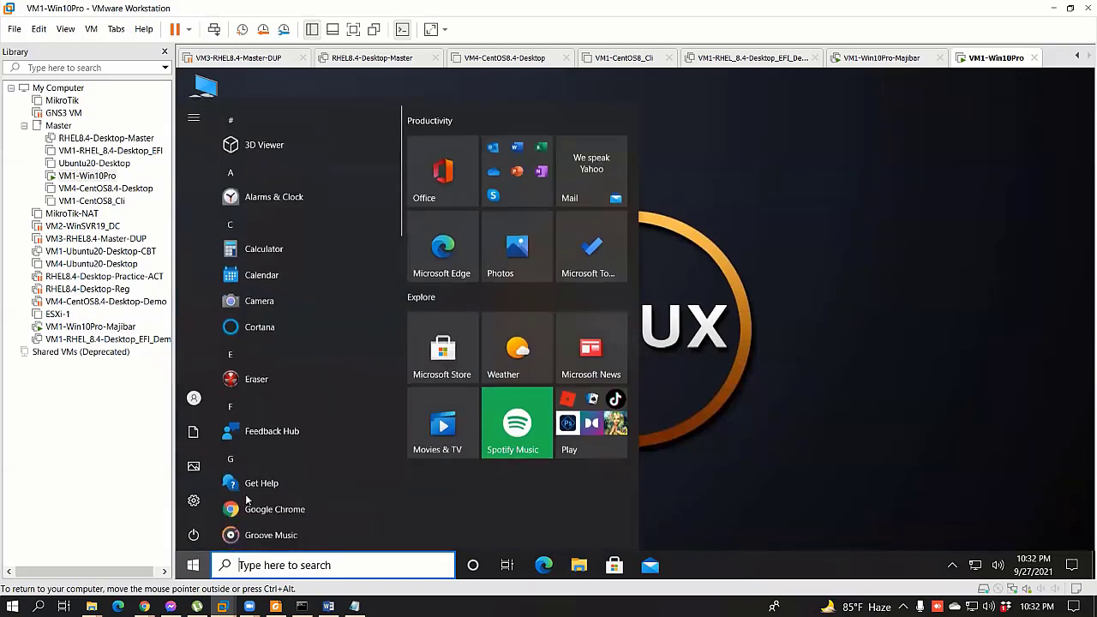
pyautogui.click(194, 397)
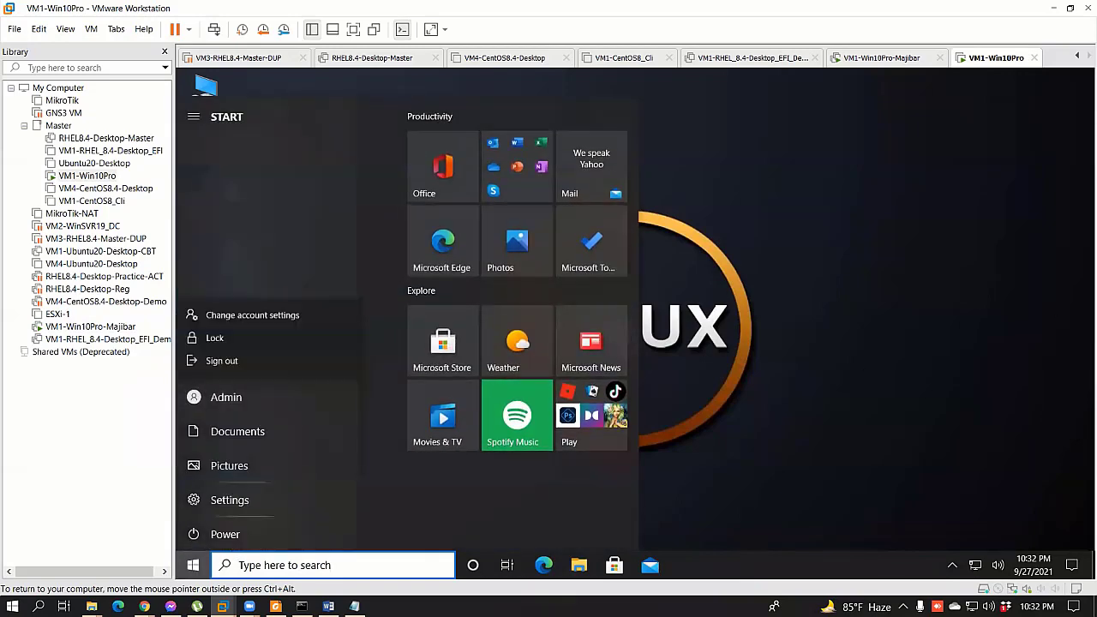
pyautogui.click(221, 357)
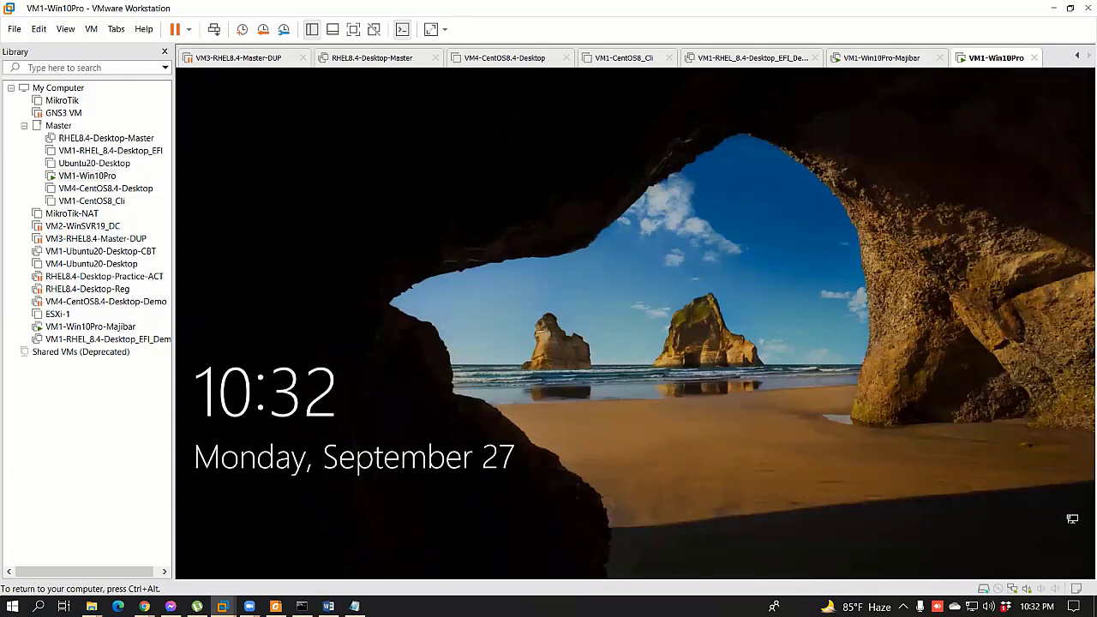
pyautogui.click(629, 382)
pyautogui.click(674, 380)
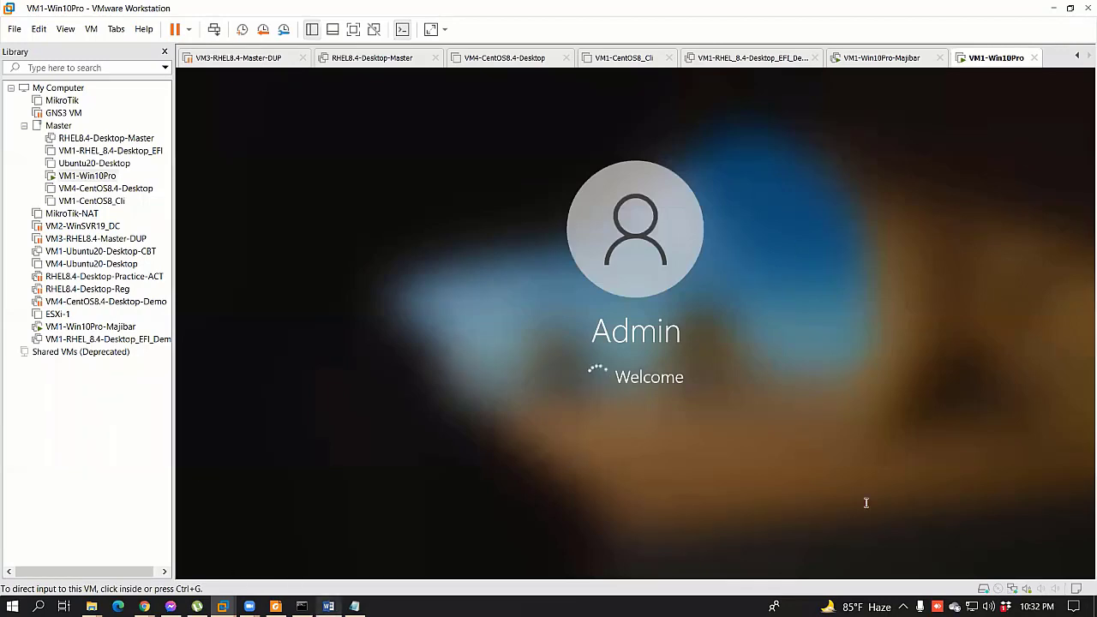
pyautogui.hotkey('alt', 'Tab')
pyautogui.moveTo(1081, 388)
pyautogui.mouseDown()
pyautogui.moveTo(1080, 354)
pyautogui.moveTo(1077, 410)
pyautogui.mouseUp()
# Step: Scroll the Word lab guide back through the Network access screenshots to the 'Your folder is shared' page
pyautogui.scroll(3, 1077, 409)
pyautogui.scroll(20, 1081, 229)
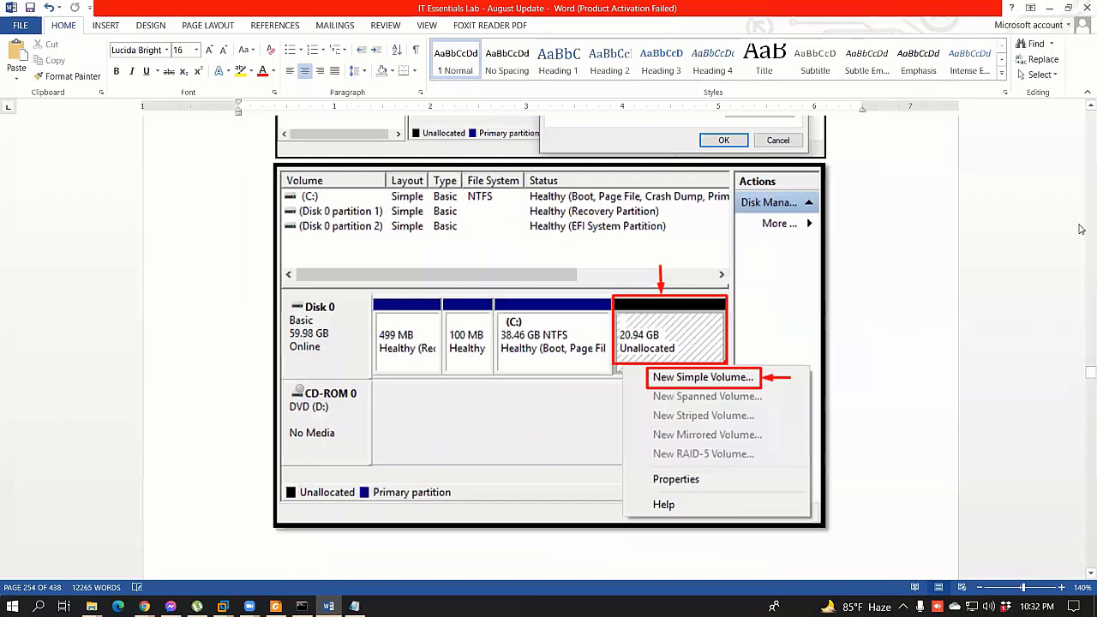
pyautogui.scroll(20, 1079, 229)
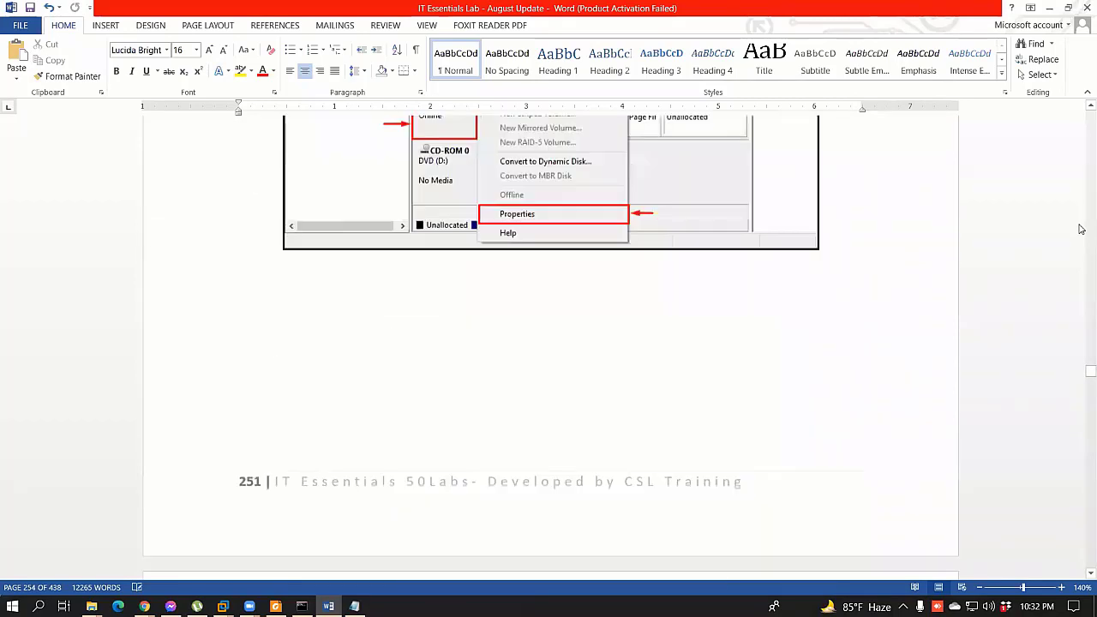
pyautogui.scroll(3, 1080, 229)
pyautogui.scroll(15, 1081, 229)
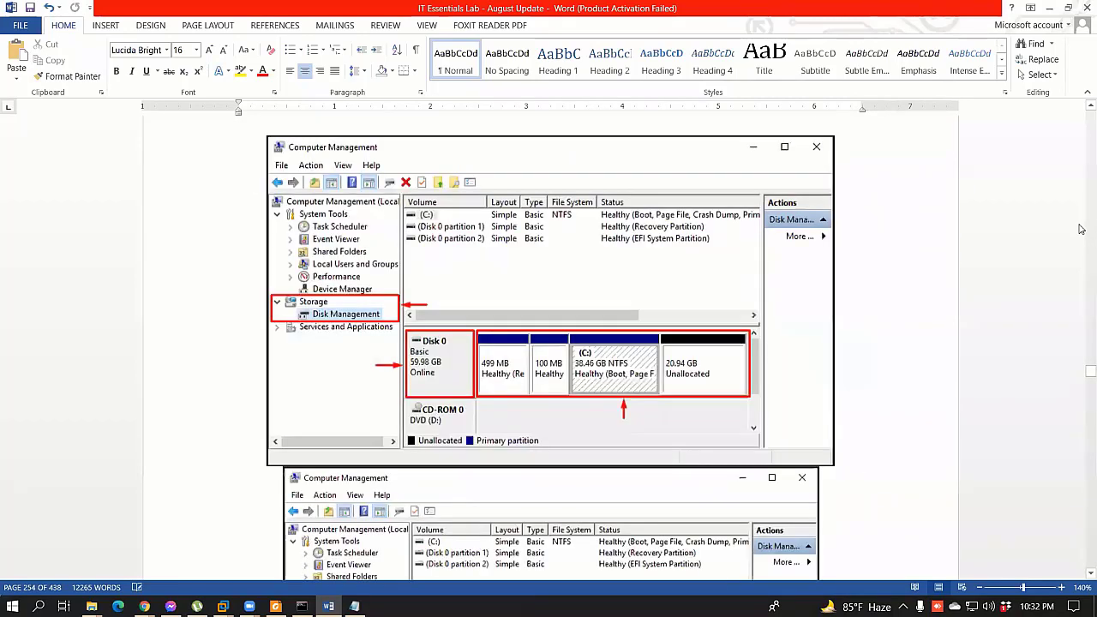
pyautogui.scroll(20, 811, 315)
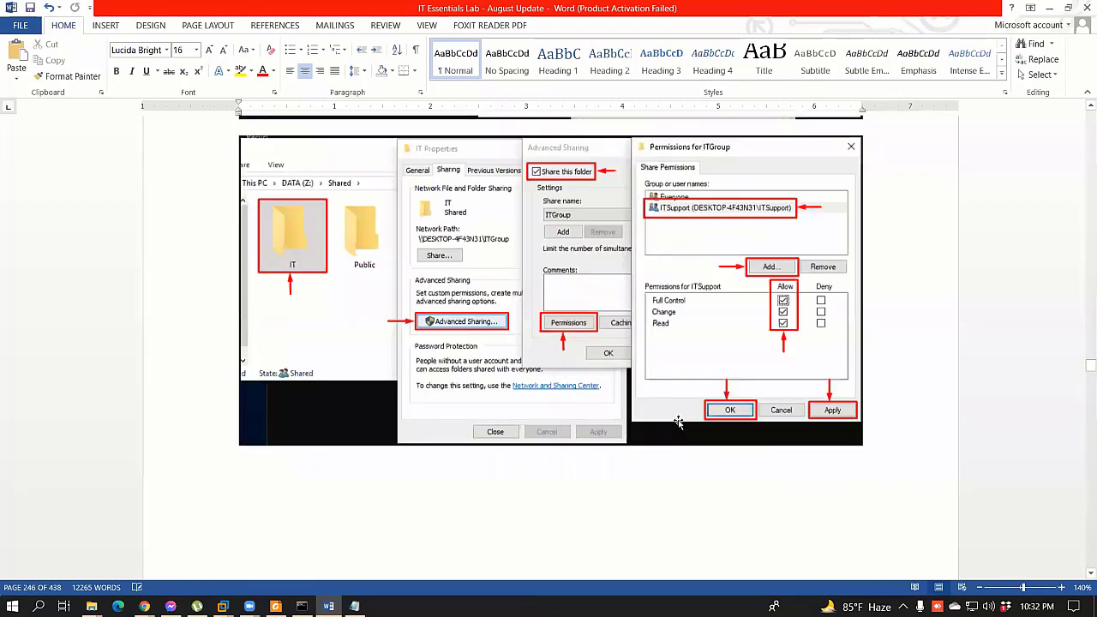
pyautogui.scroll(1, 678, 421)
pyautogui.scroll(2, 678, 422)
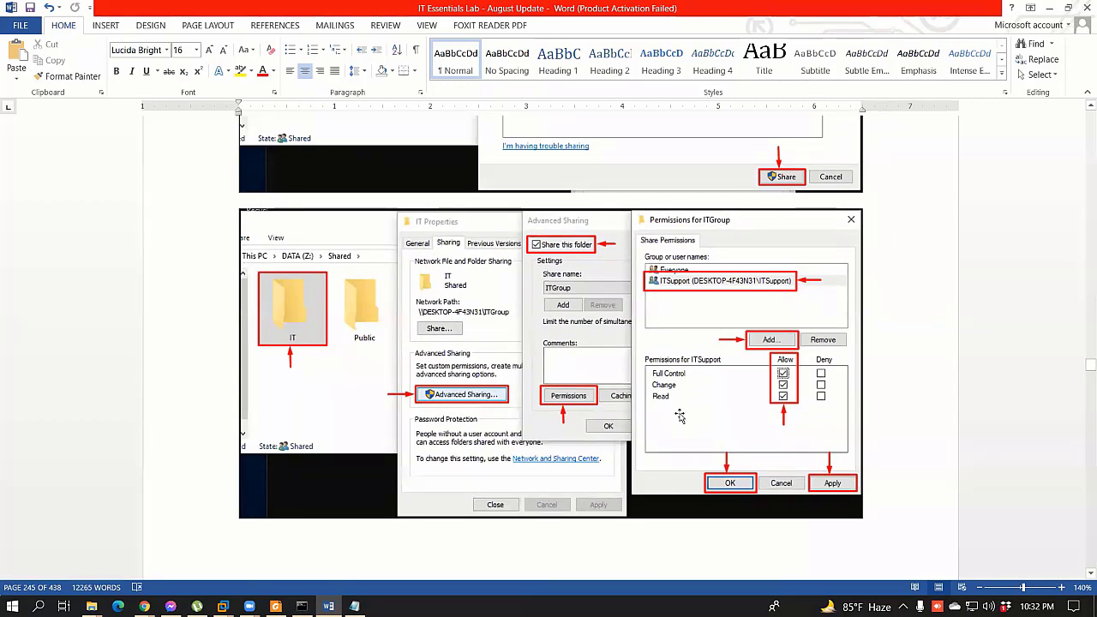
pyautogui.scroll(6, 678, 416)
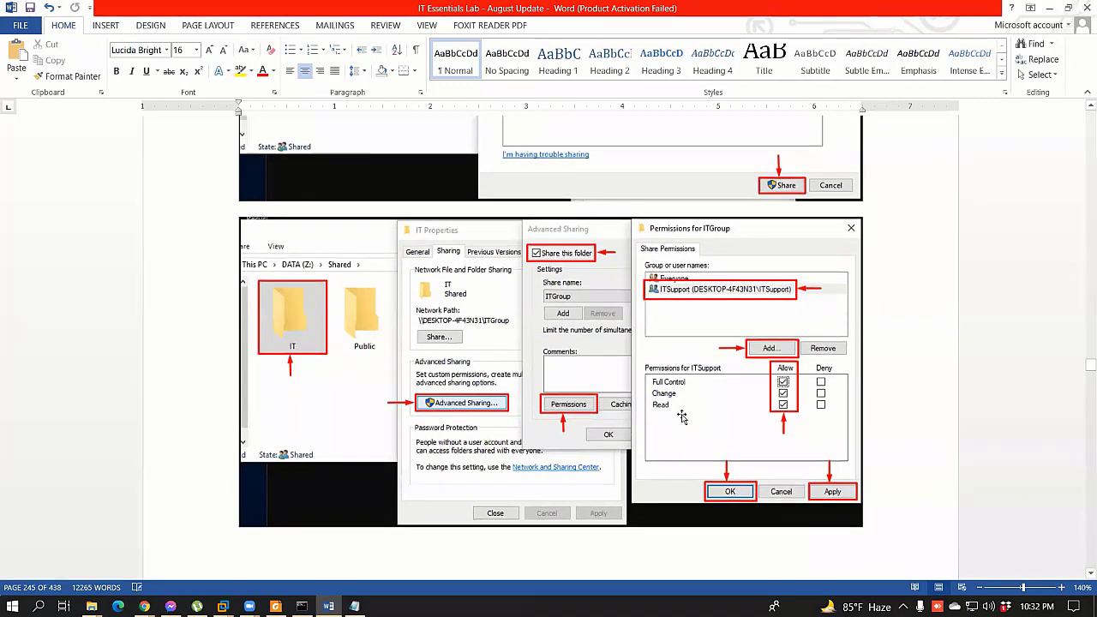
pyautogui.scroll(10, 683, 414)
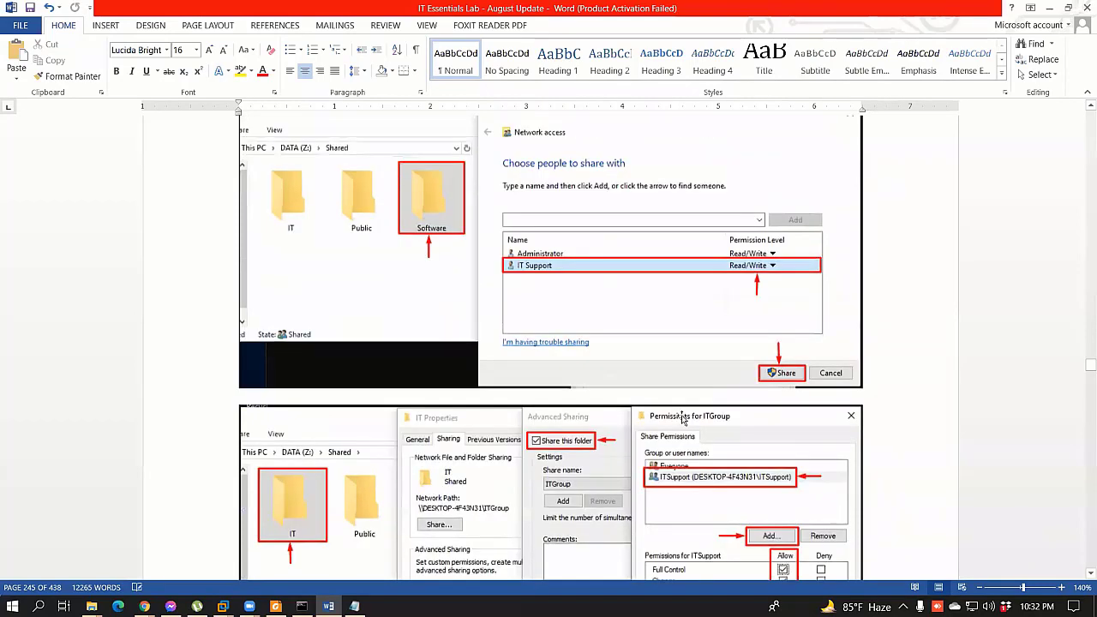
pyautogui.scroll(20, 681, 417)
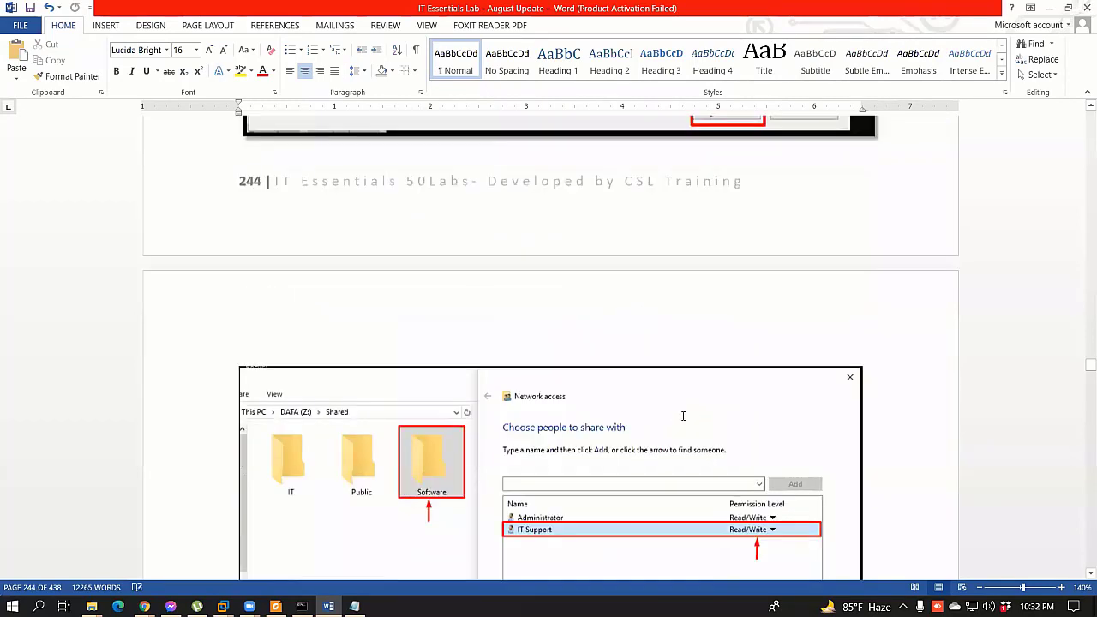
pyautogui.scroll(9, 681, 415)
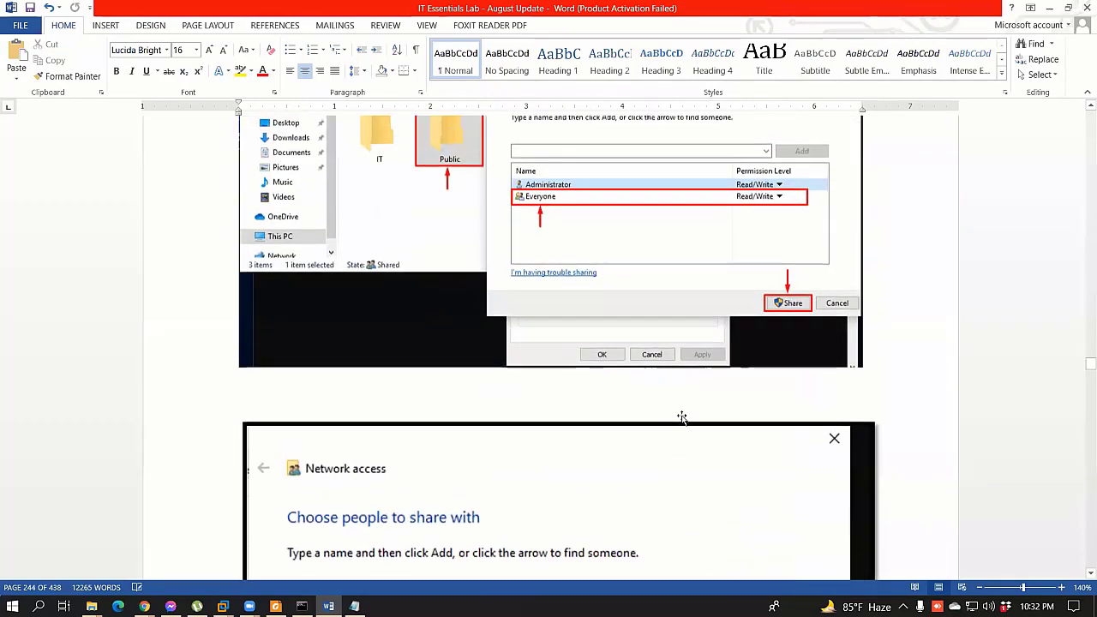
pyautogui.scroll(15, 682, 416)
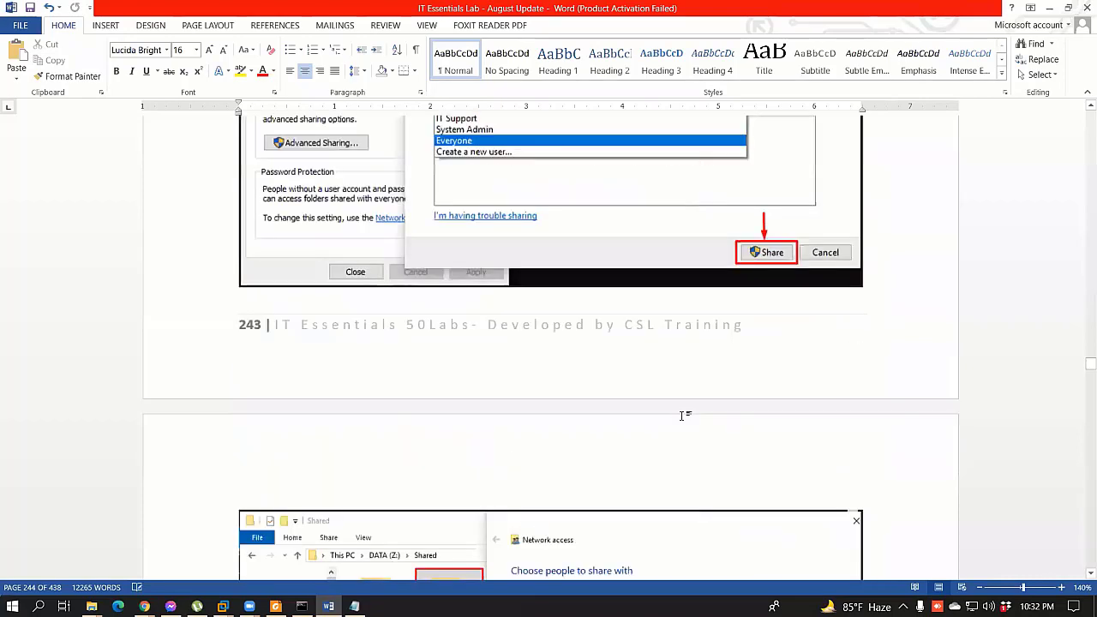
pyautogui.scroll(20, 681, 415)
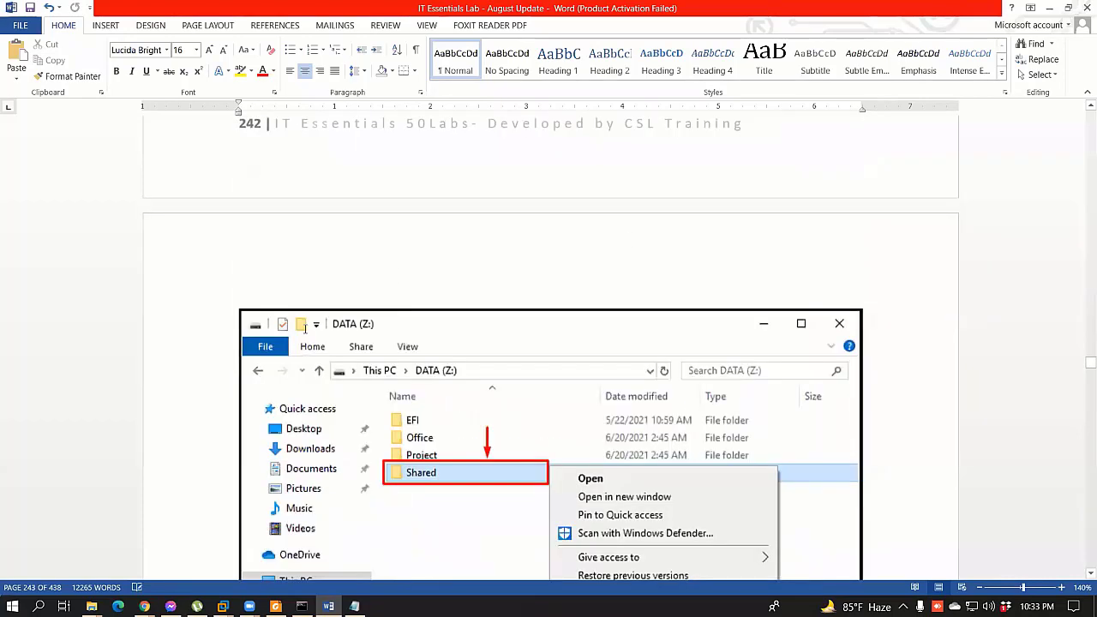
pyautogui.scroll(-20, 681, 414)
pyautogui.scroll(10, 681, 415)
# Step: Return to the VM1-Win10Pro guest, dismiss the security screen and choose 'Remind me in 3 days'
pyautogui.moveTo(222, 606)
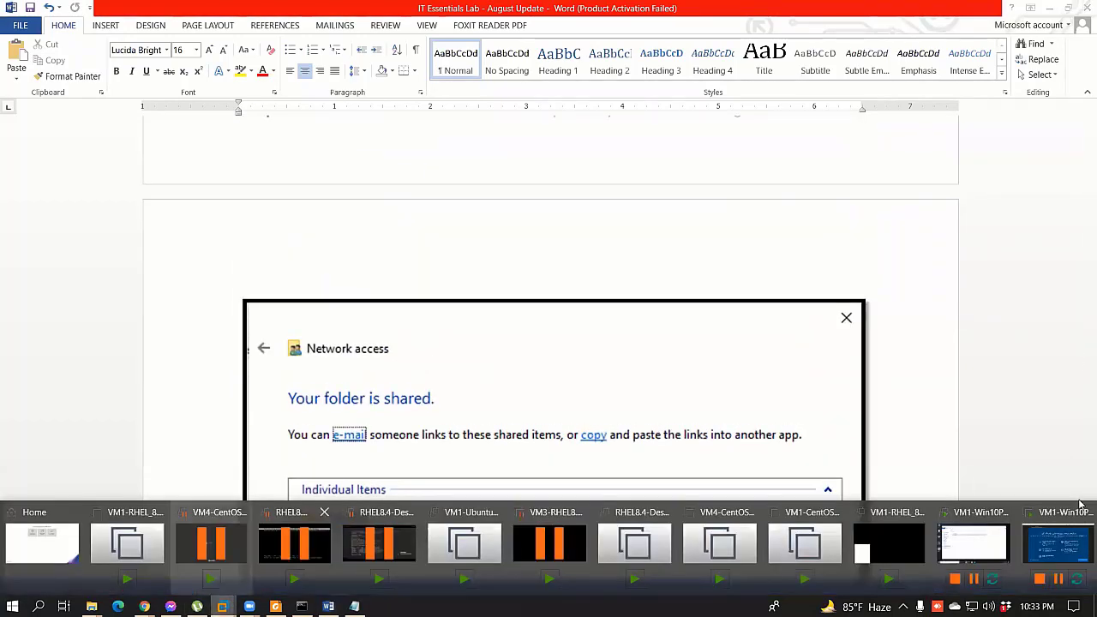
pyautogui.hotkey('alt', 'Tab')
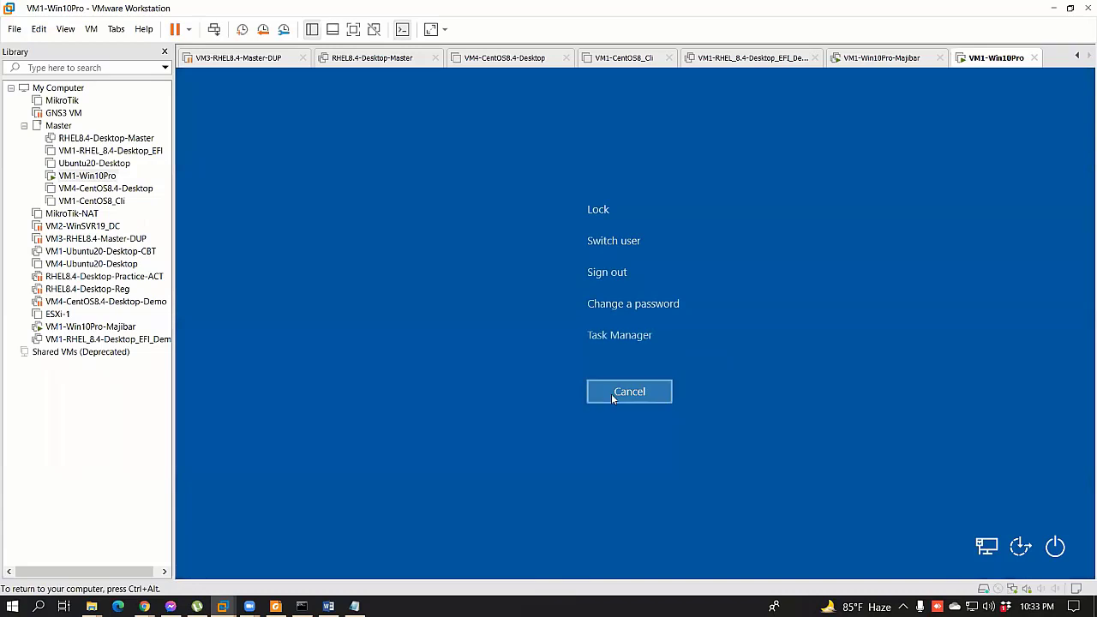
pyautogui.click(619, 396)
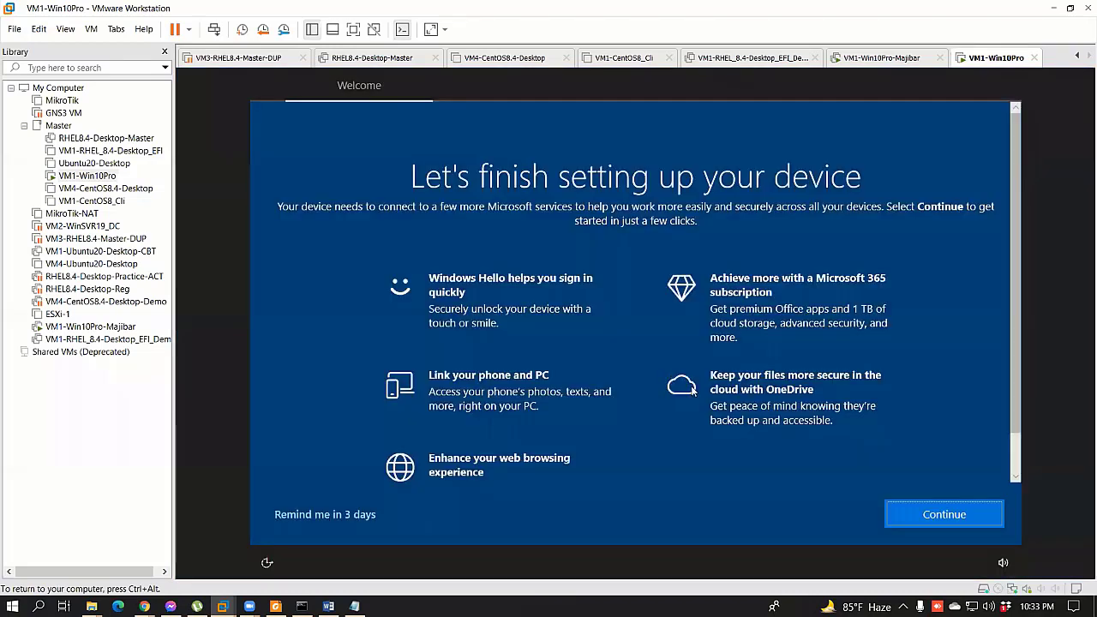
pyautogui.click(337, 515)
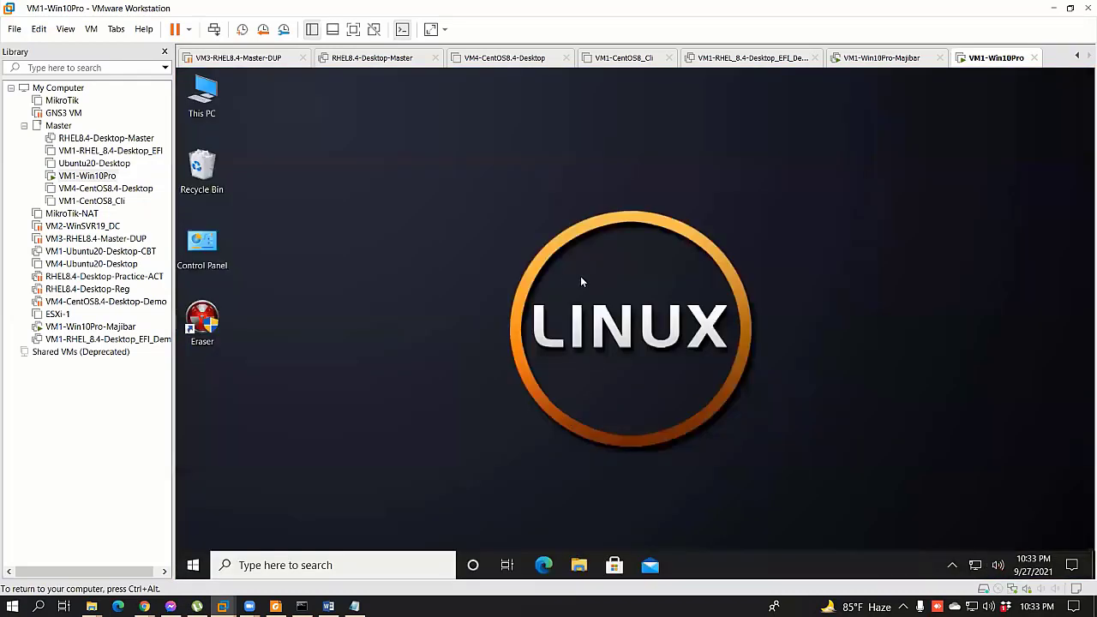
# Step: Run \\172.25.11.159 inside the VM and select the MyData share
pyautogui.hotkey('ctrl', 'alt')
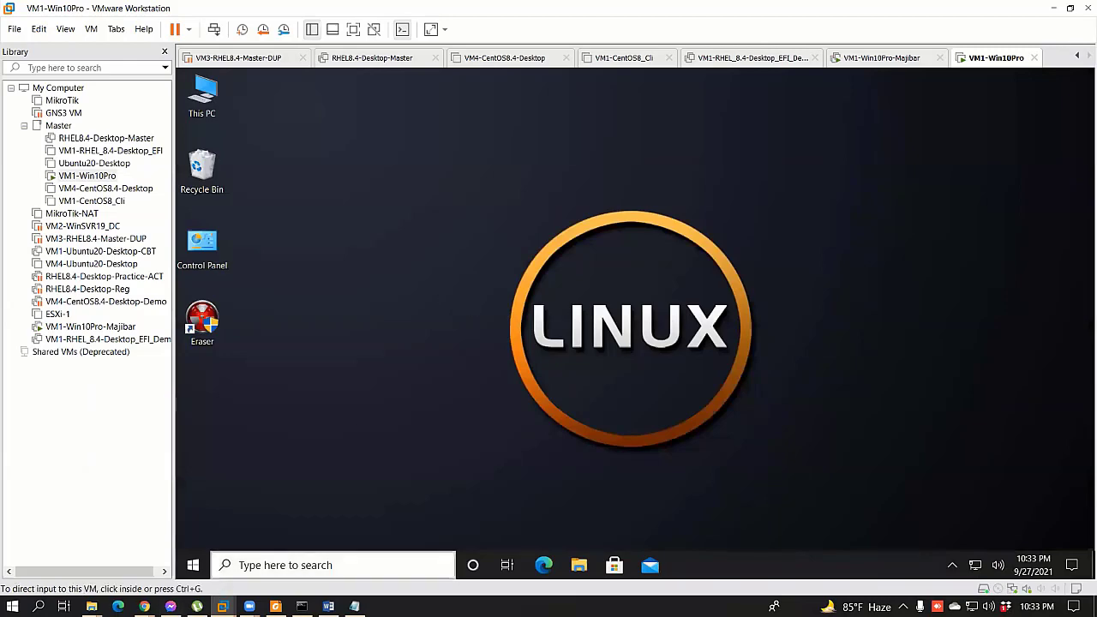
pyautogui.press('super+r')
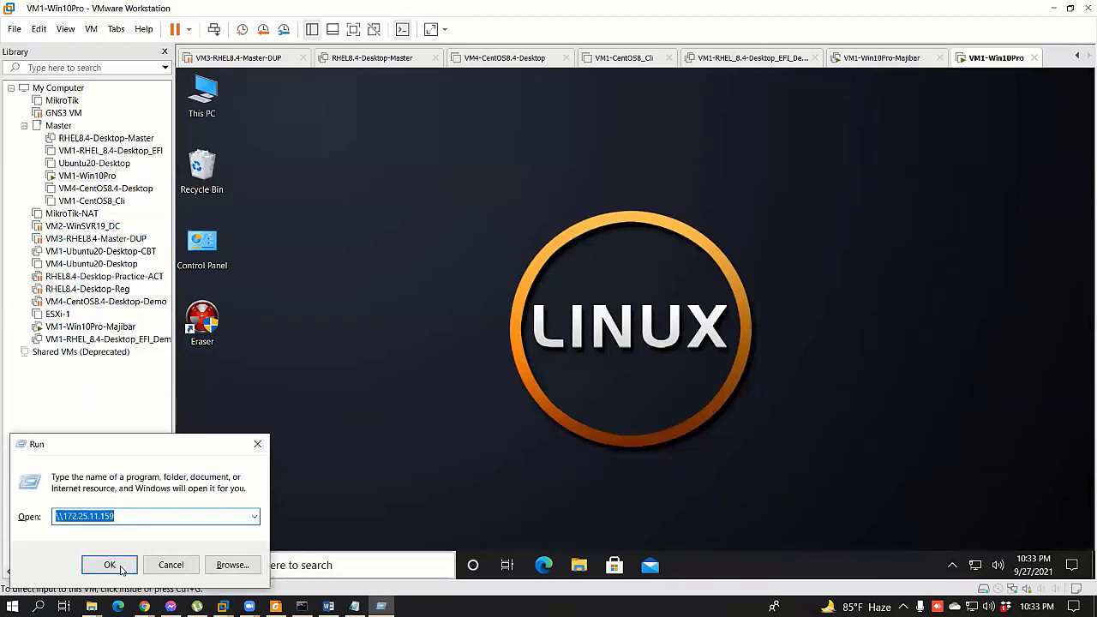
pyautogui.click(109, 565)
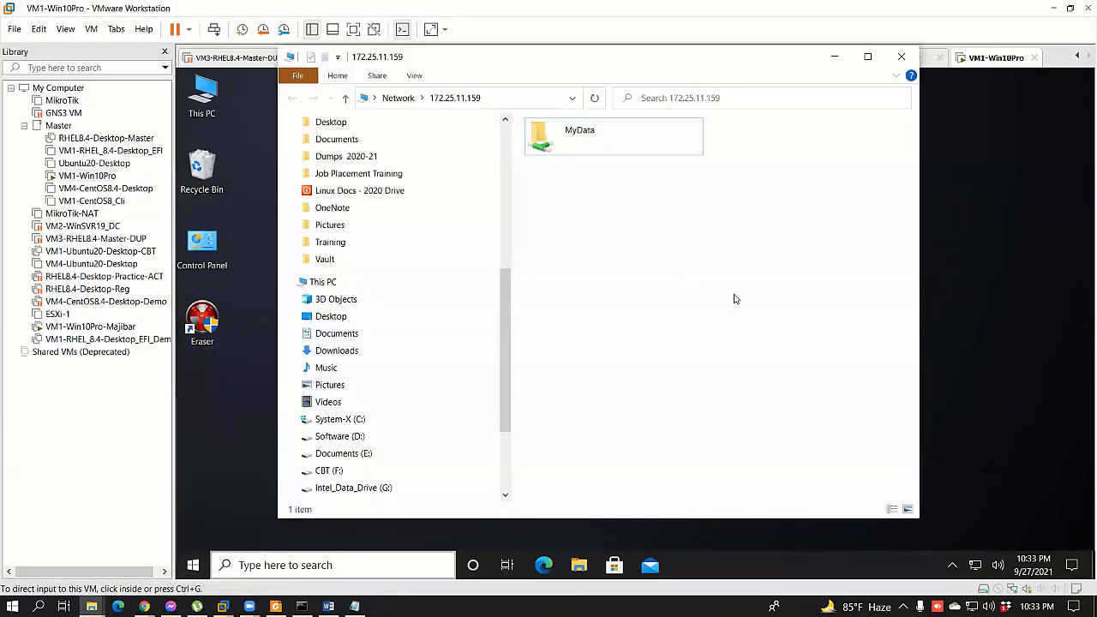
pyautogui.click(900, 56)
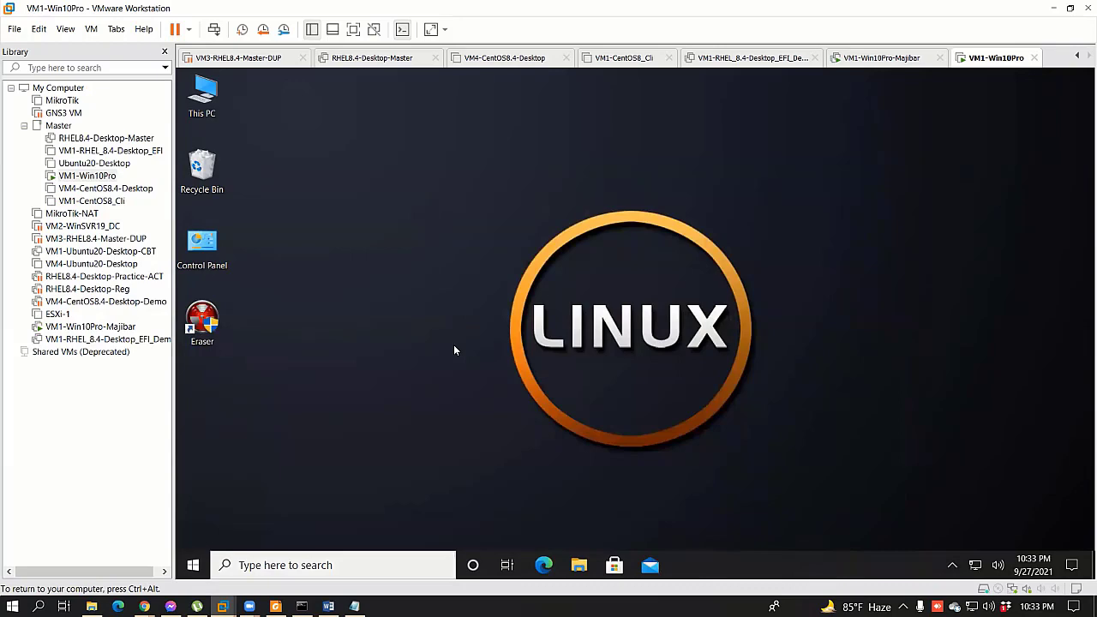
pyautogui.press('super+r')
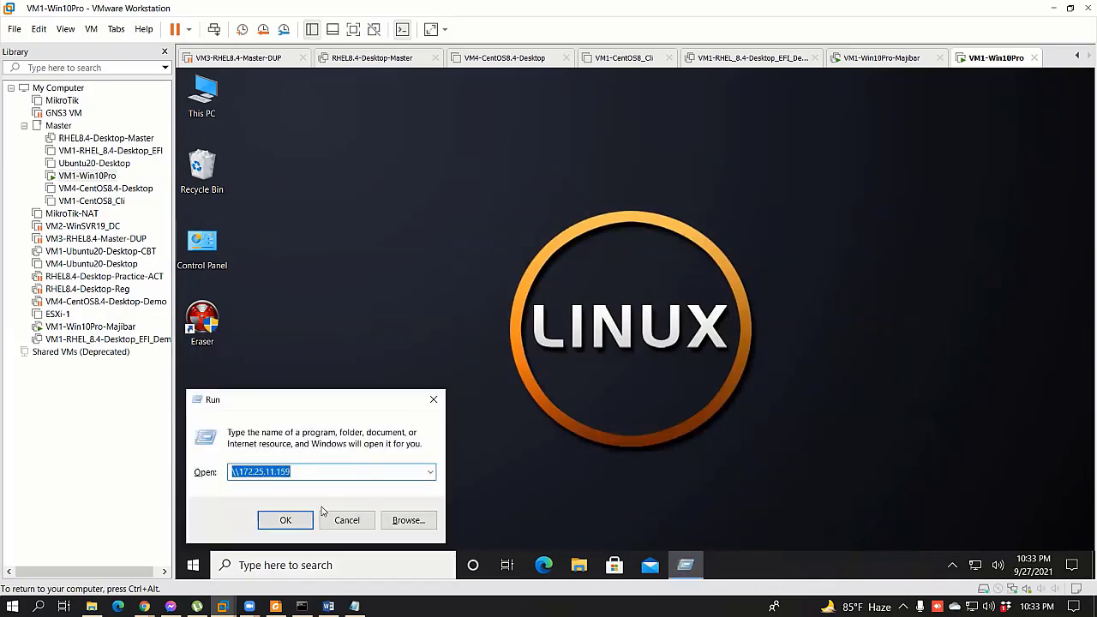
pyautogui.click(285, 521)
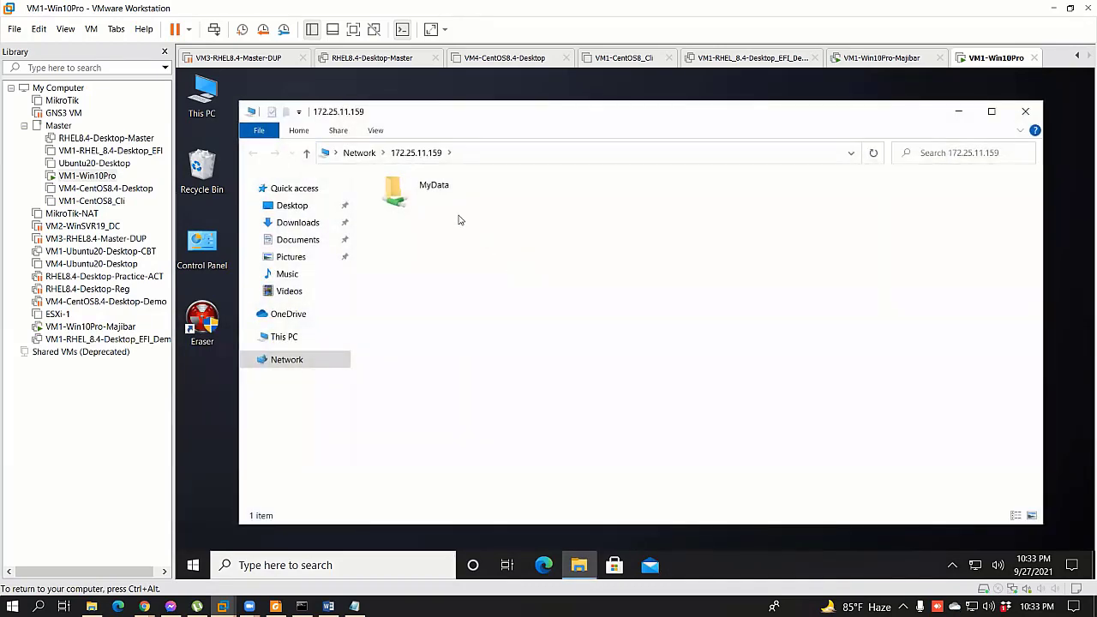
pyautogui.click(451, 196)
pyautogui.doubleClick(450, 196)
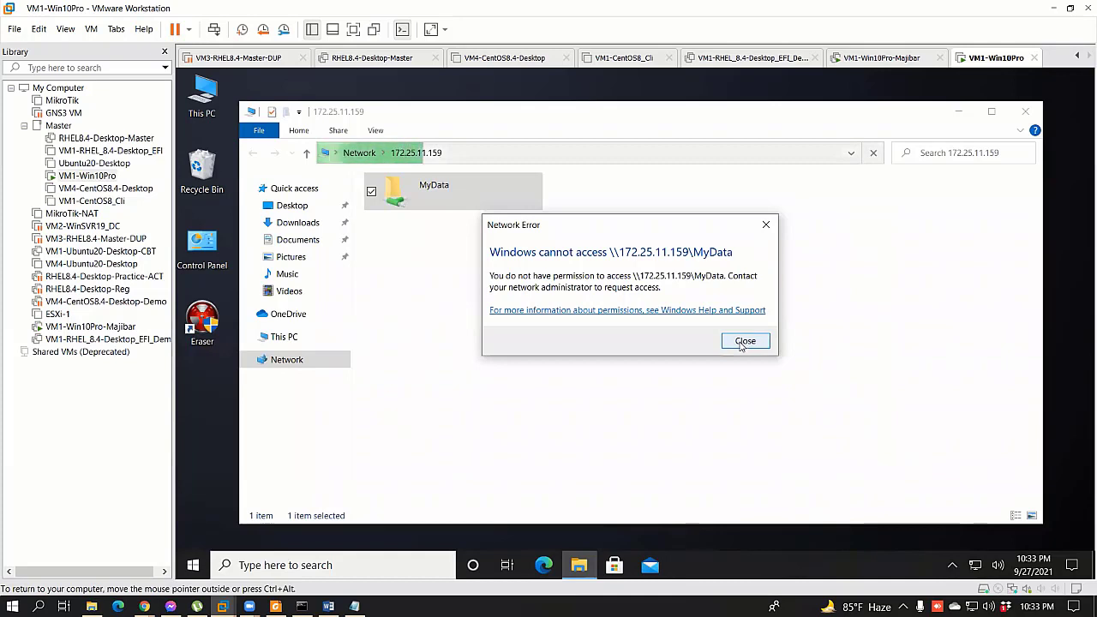
pyautogui.click(742, 342)
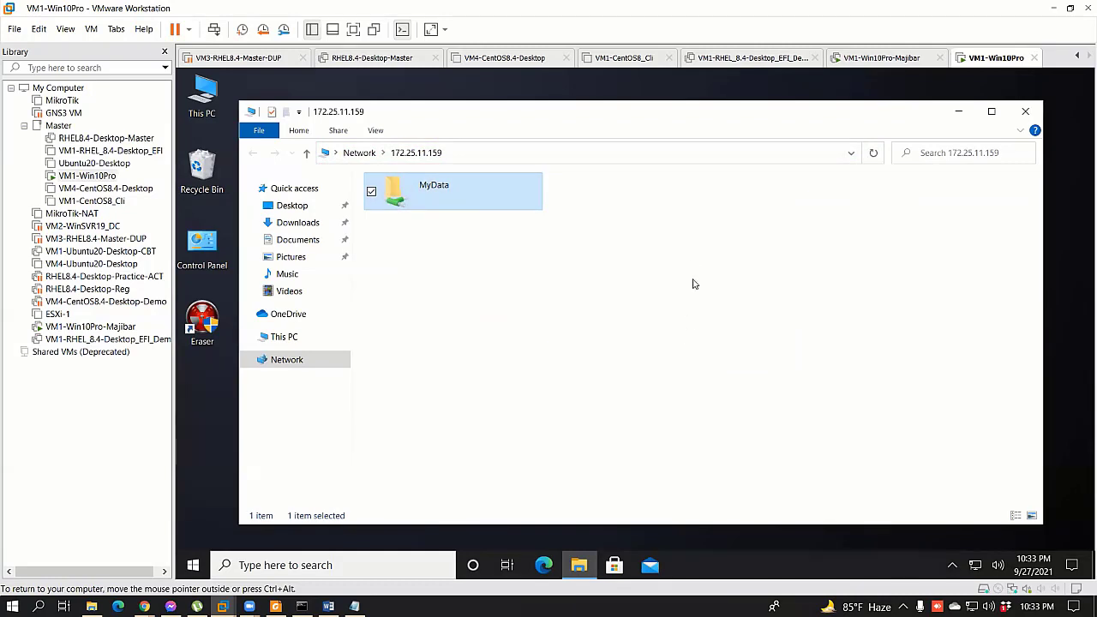
pyautogui.doubleClick(466, 194)
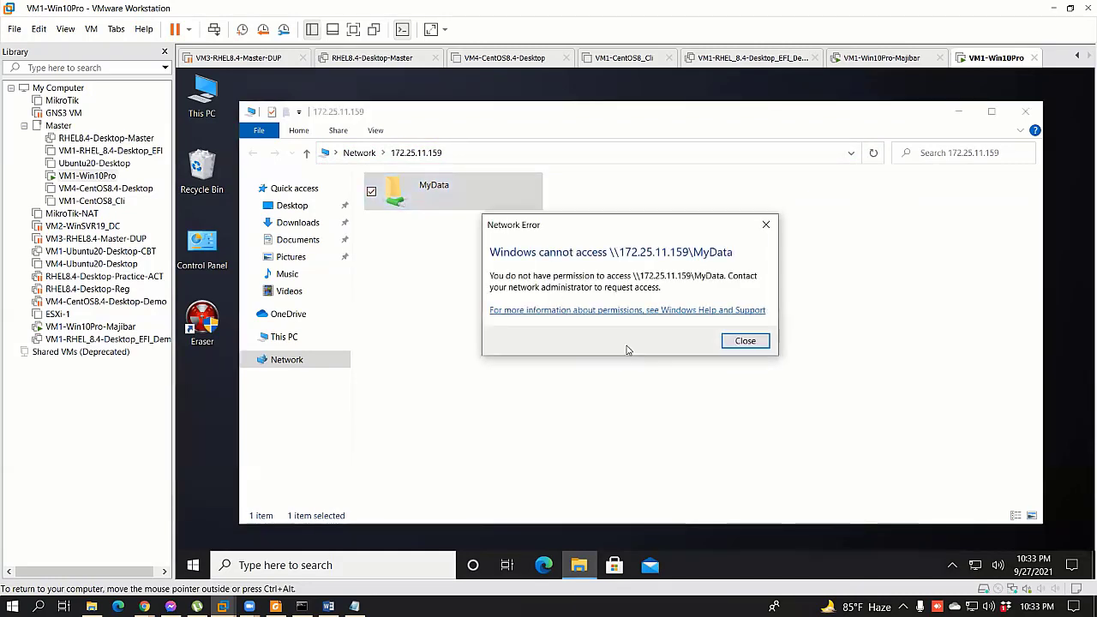
pyautogui.click(742, 341)
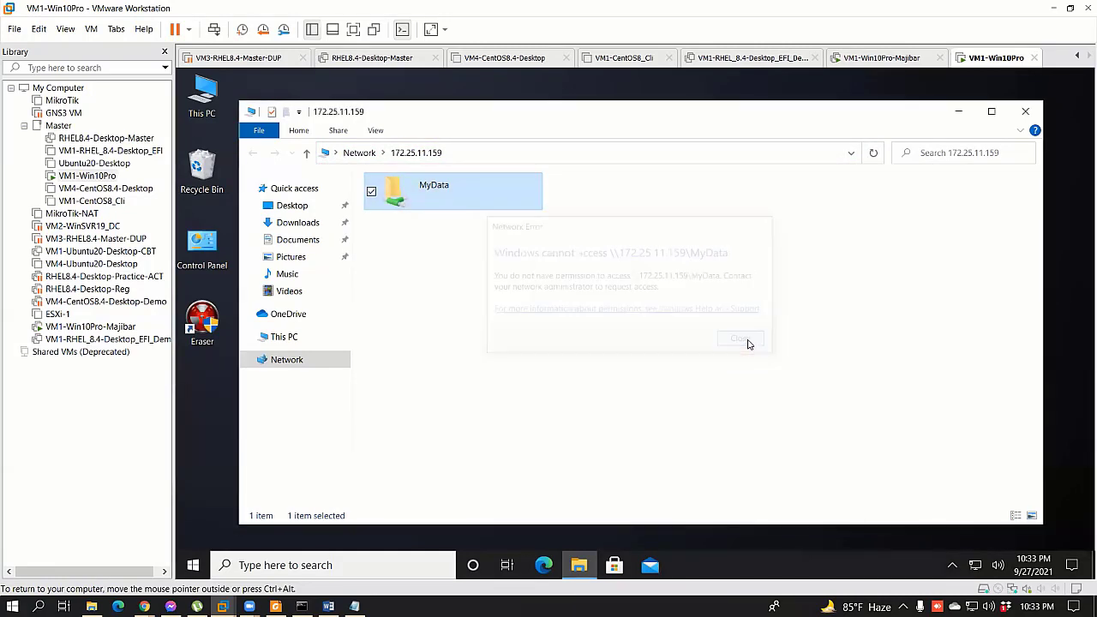
pyautogui.rightClick(974, 565)
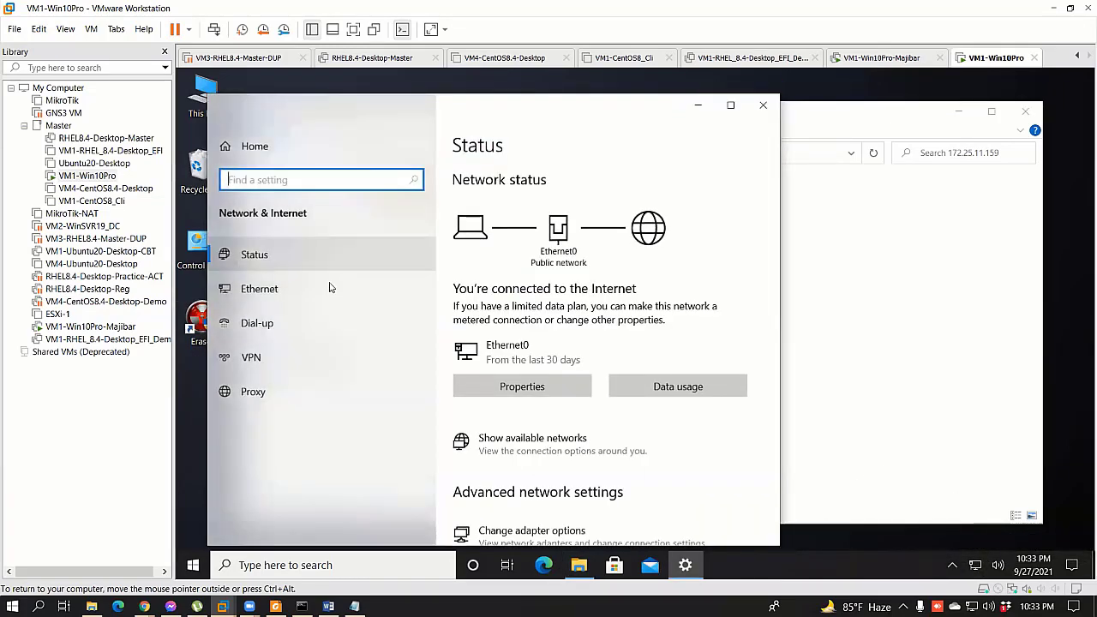
pyautogui.click(257, 289)
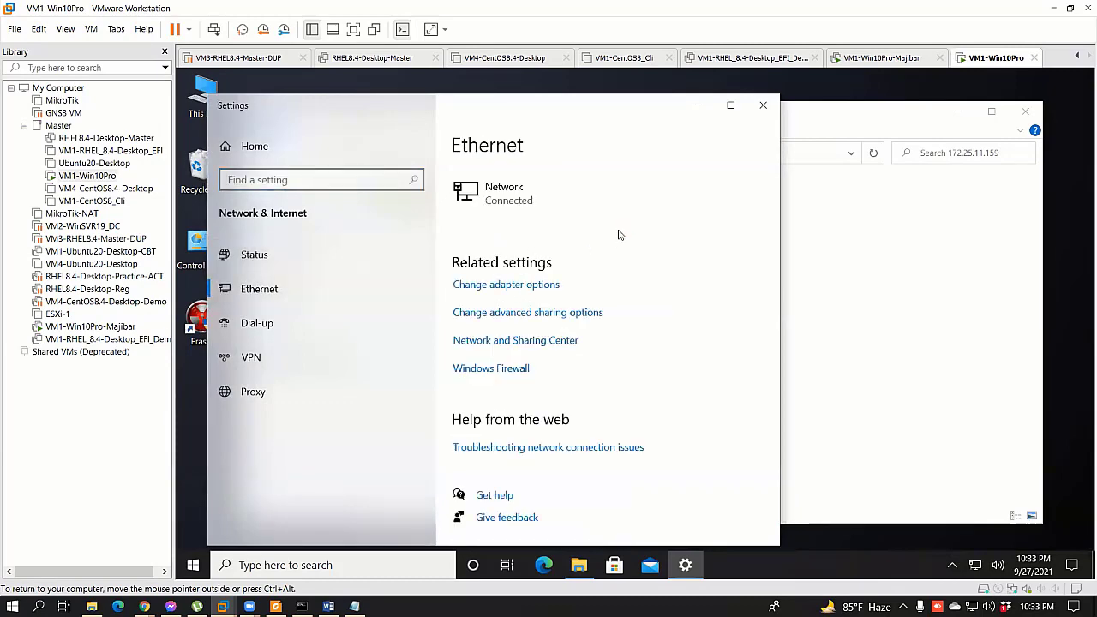
pyautogui.click(531, 287)
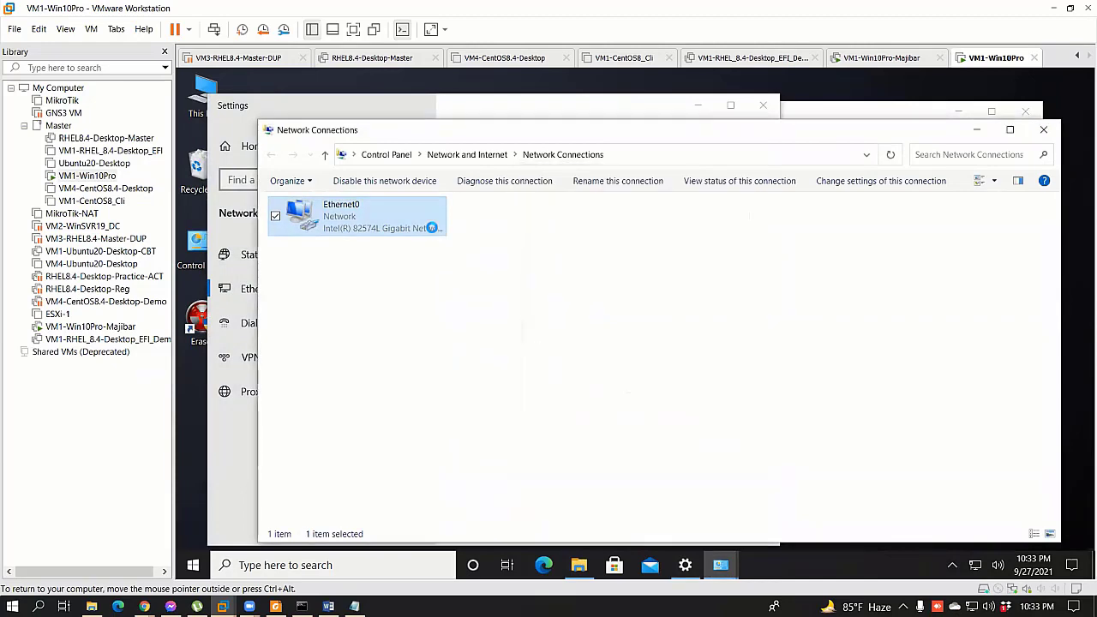
pyautogui.doubleClick(433, 226)
pyautogui.click(577, 310)
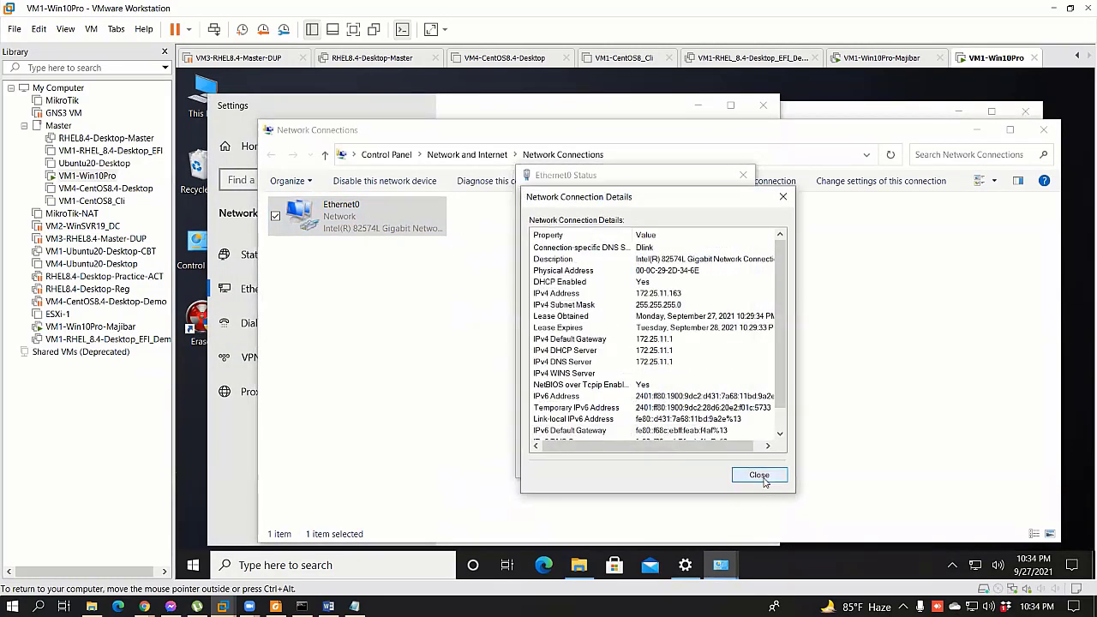
pyautogui.click(759, 475)
pyautogui.click(726, 467)
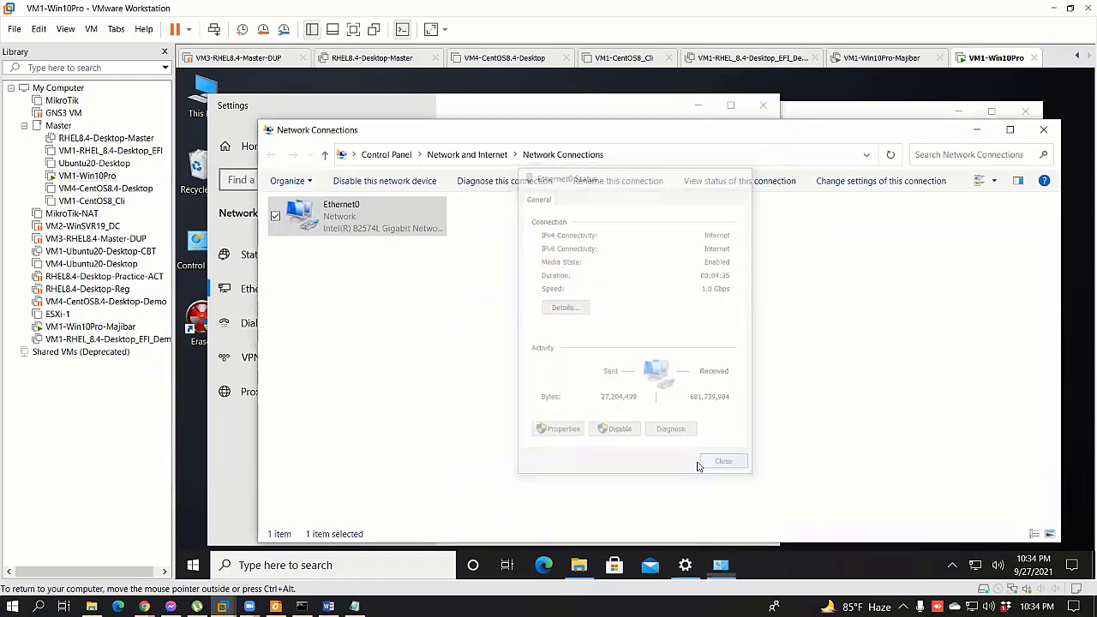
pyautogui.click(1042, 129)
pyautogui.click(768, 112)
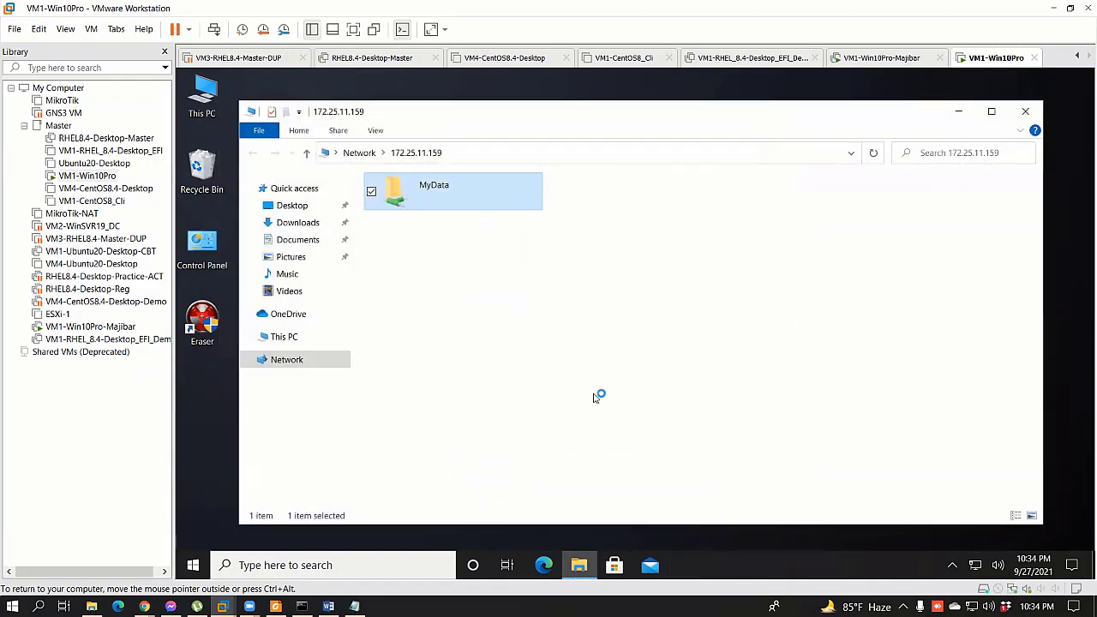
# Step: Refresh the guest desktop, then switch to the VM1-Win10Pro-Majibar machine showing Data (E:)
pyautogui.rightClick(1070, 325)
pyautogui.click(977, 367)
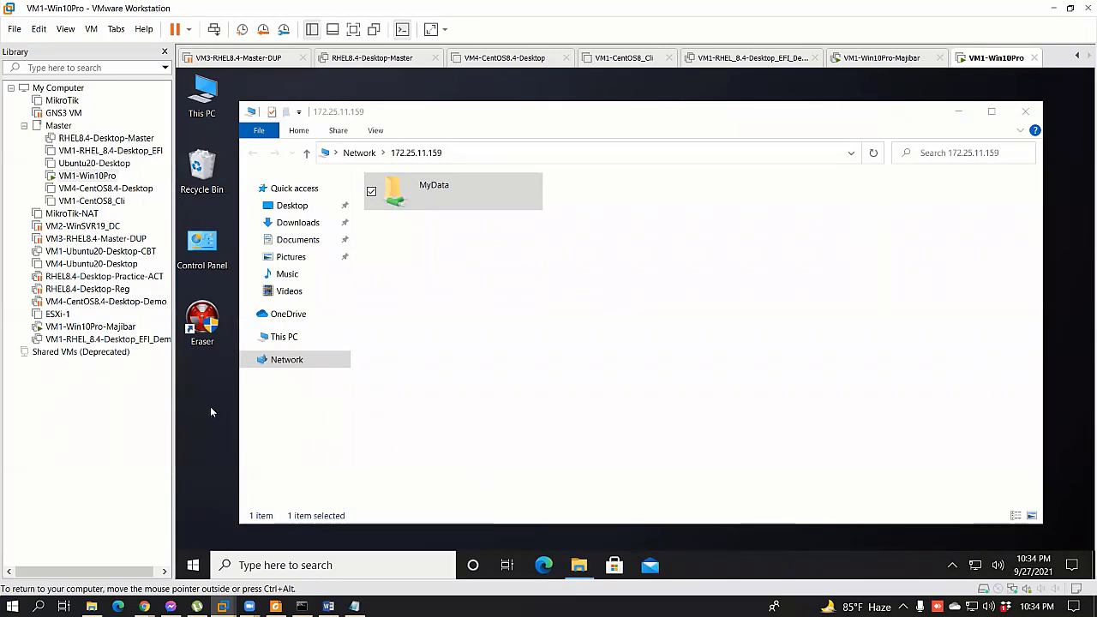
pyautogui.rightClick(1079, 370)
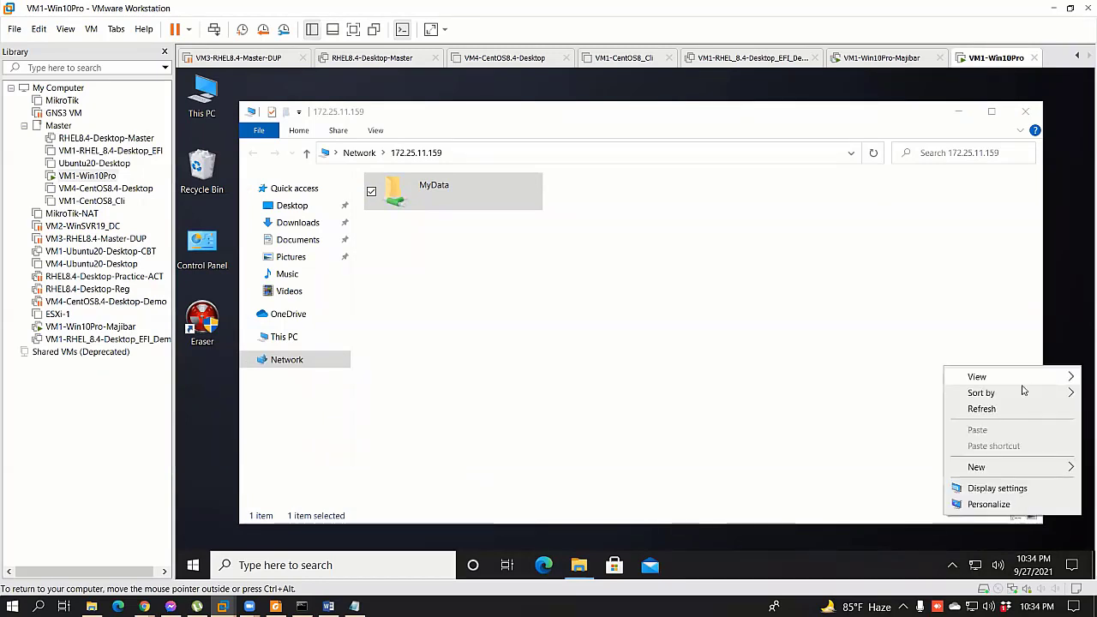
pyautogui.click(991, 408)
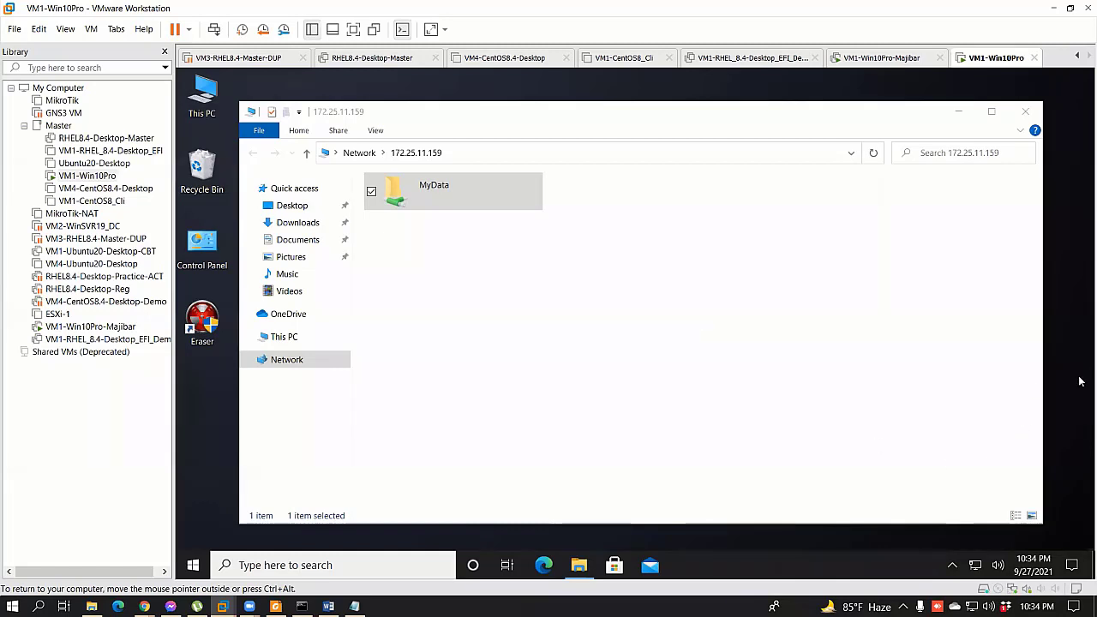
pyautogui.rightClick(1053, 361)
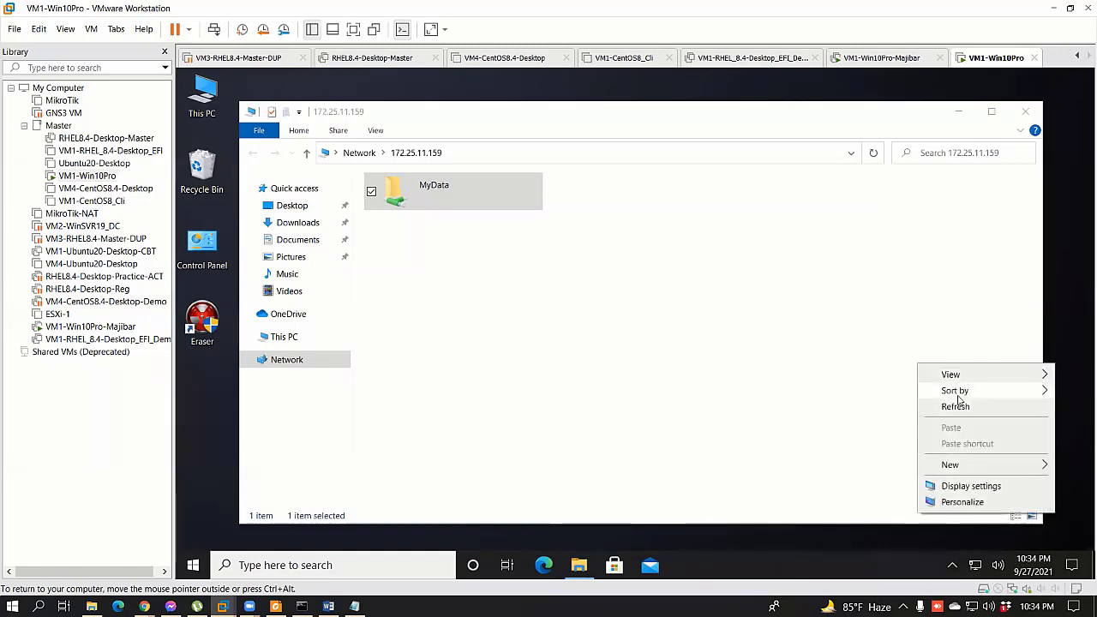
pyautogui.moveTo(957, 392)
pyautogui.press('Escape')
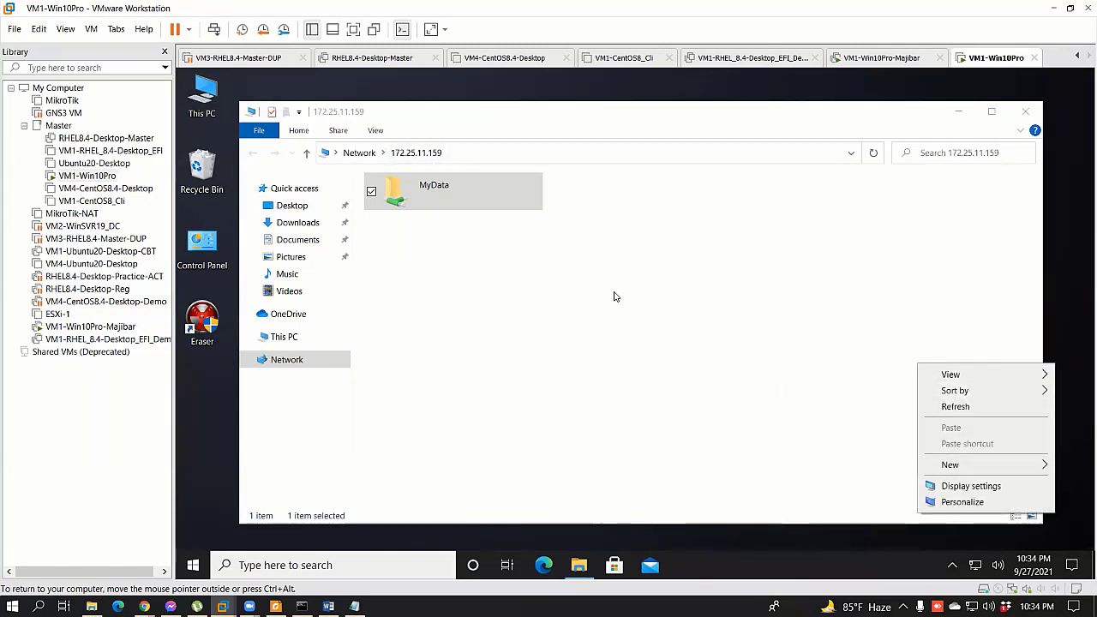
pyautogui.click(89, 326)
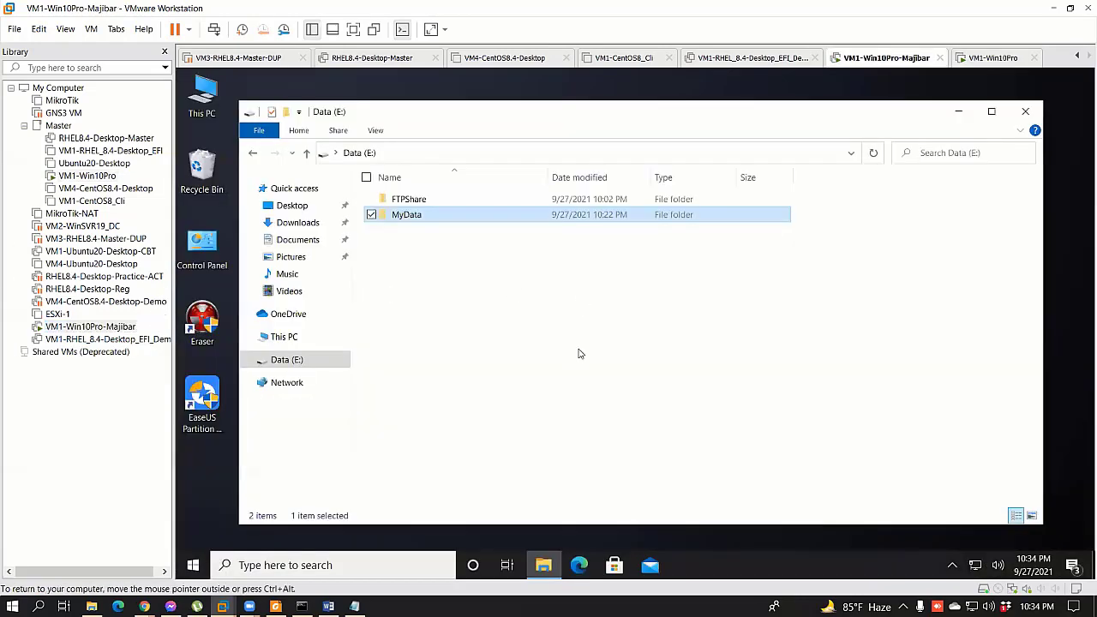
# Step: Open MyData's Security properties and review Private FTP 1's permissions and advanced settings
pyautogui.rightClick(407, 211)
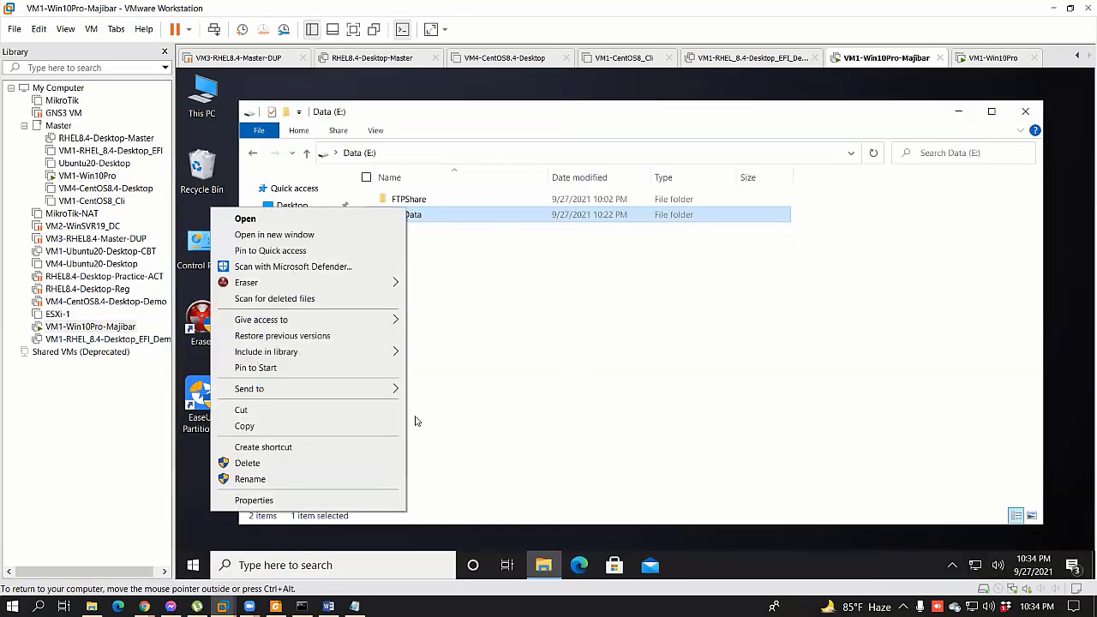
pyautogui.click(289, 504)
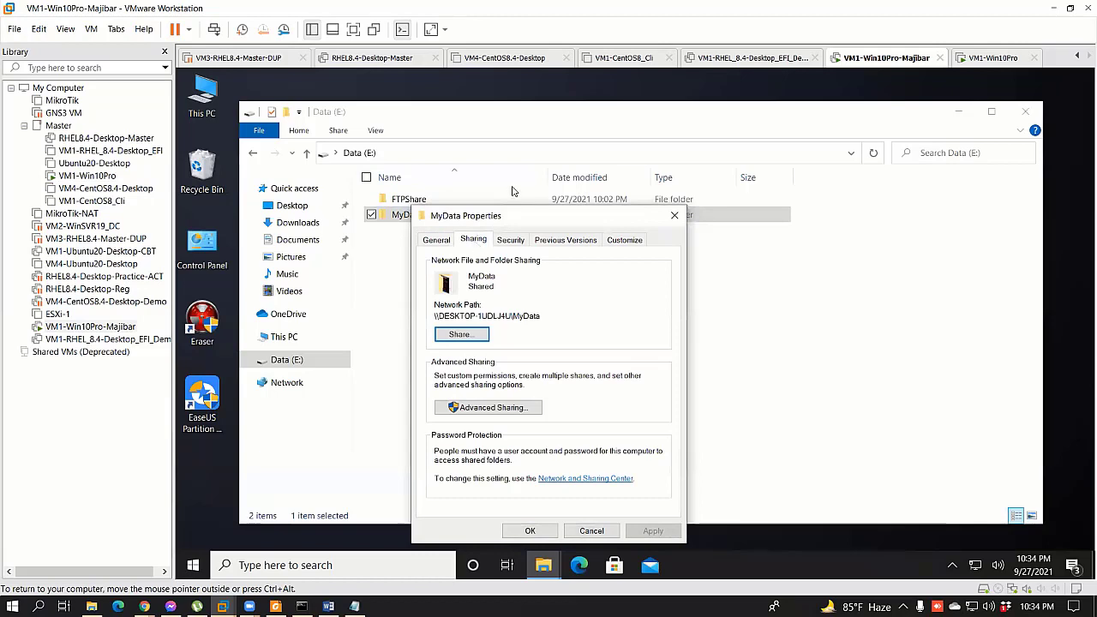
pyautogui.click(510, 241)
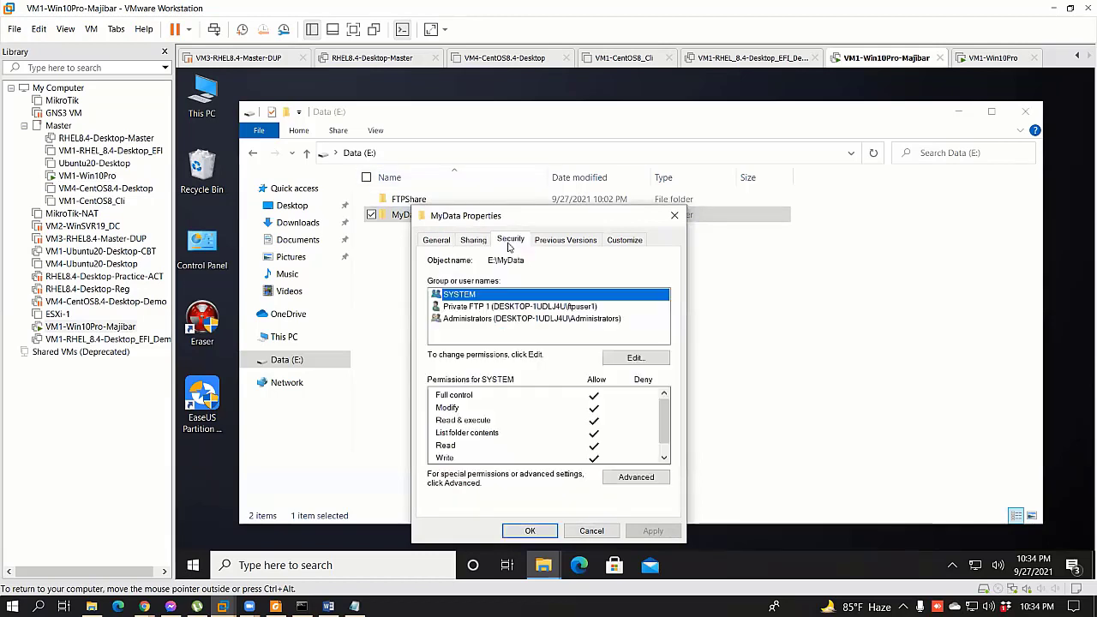
pyautogui.click(514, 307)
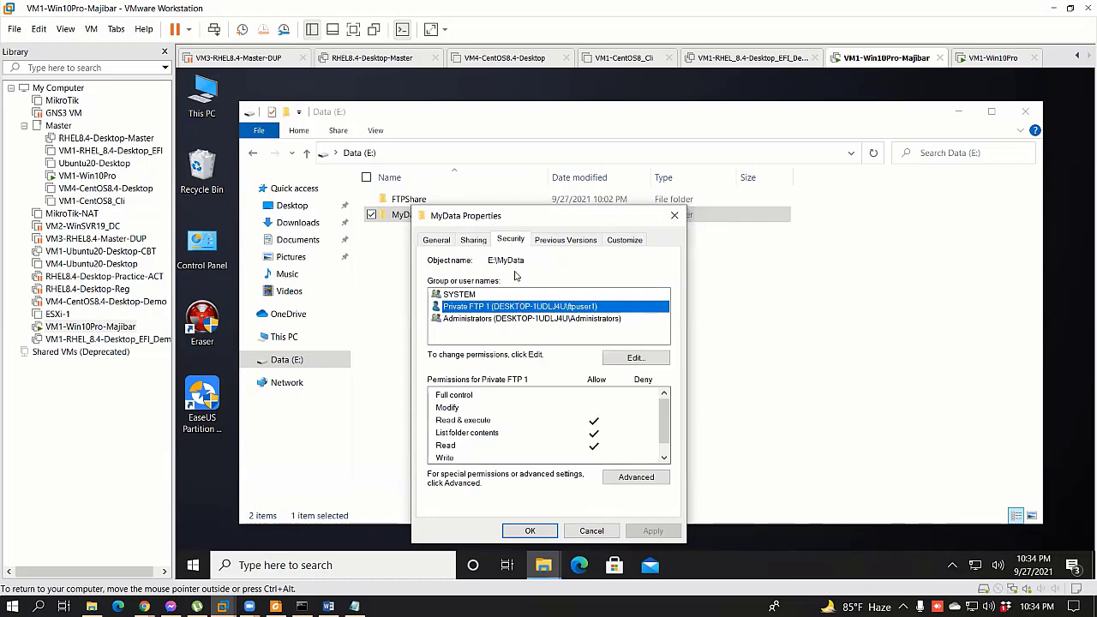
pyautogui.click(642, 480)
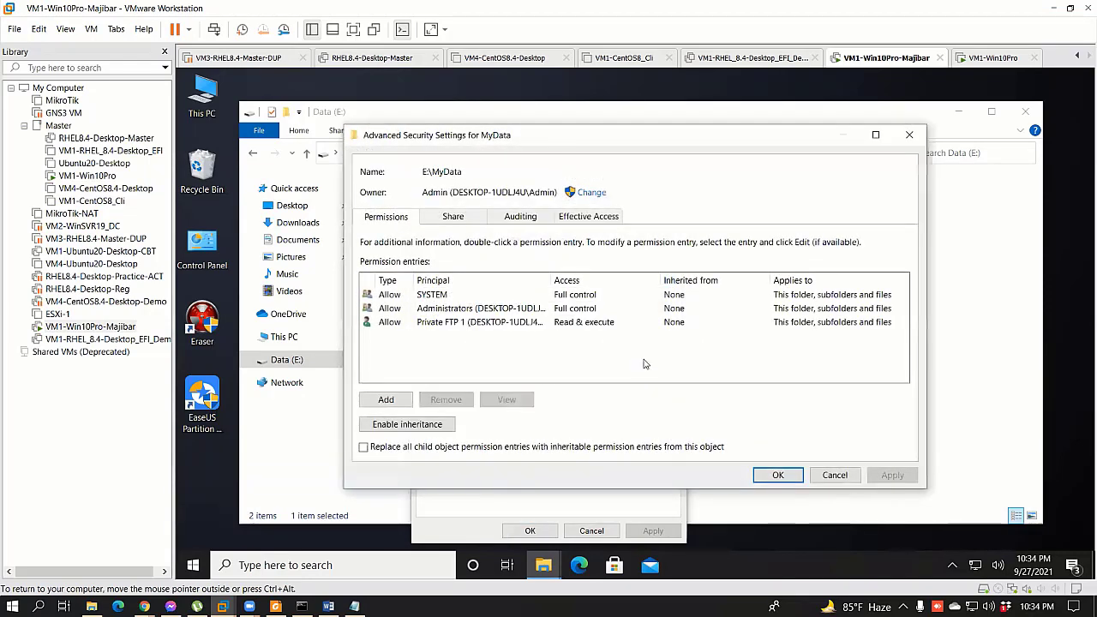
pyautogui.press('Escape')
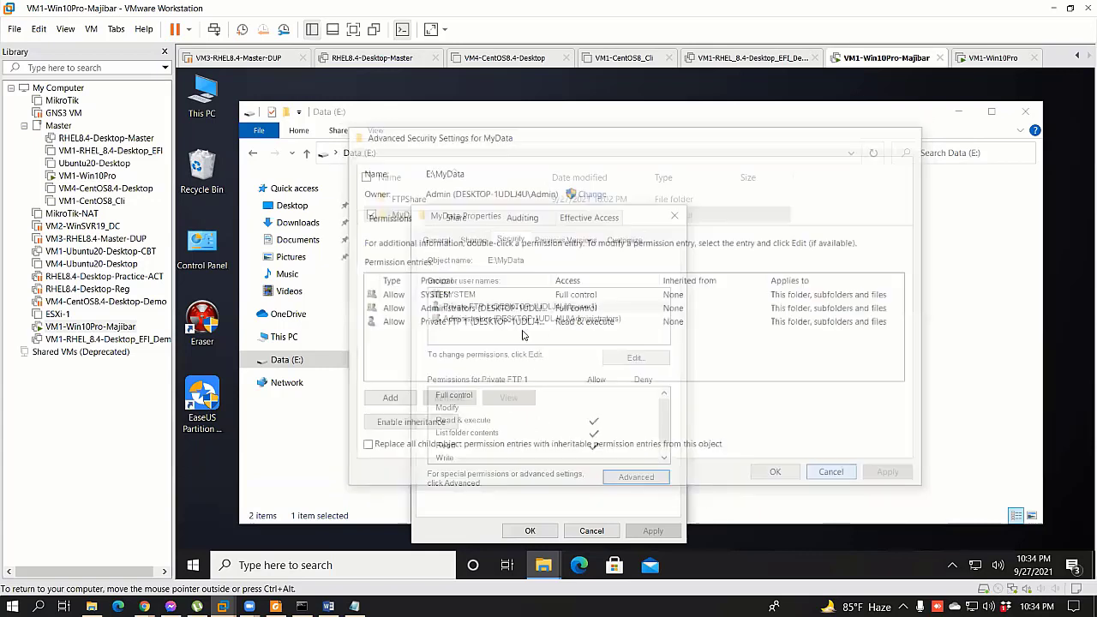
# Step: Allow Full control for Private FTP 1 and apply, continuing past the access-denied errors
pyautogui.click(633, 357)
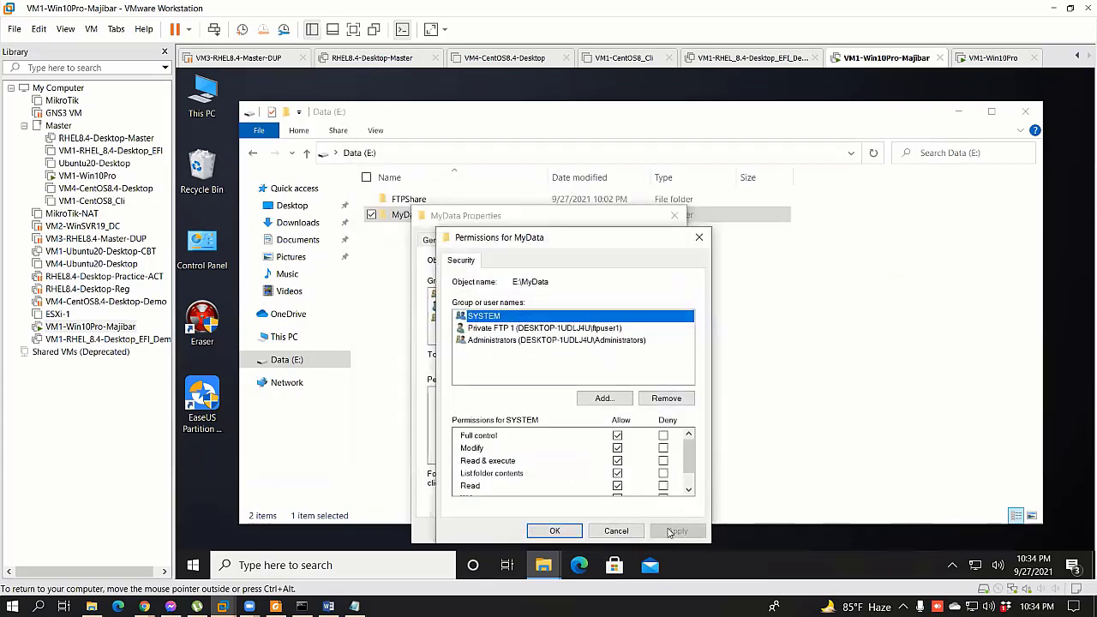
pyautogui.press('Down')
pyautogui.press('Tab')
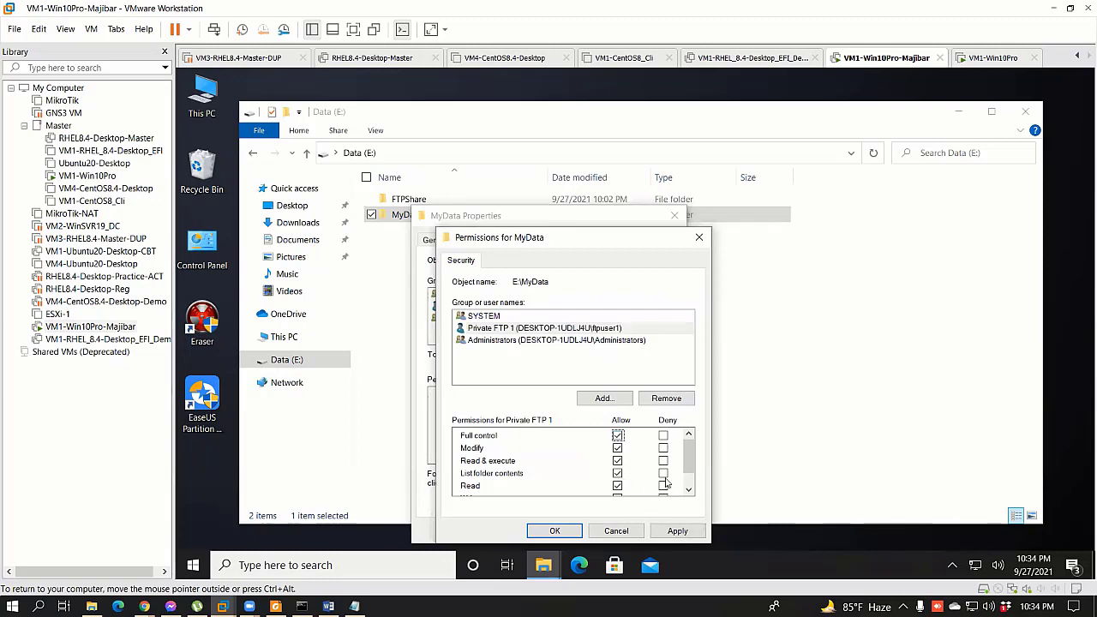
pyautogui.scroll(-1, 666, 484)
pyautogui.click(679, 531)
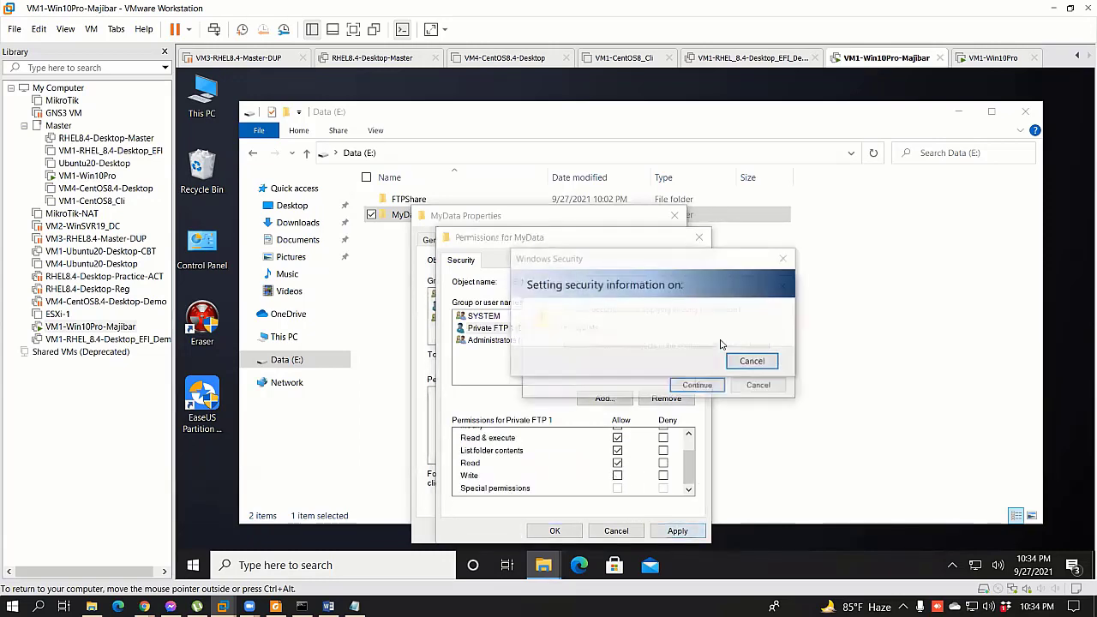
pyautogui.click(696, 384)
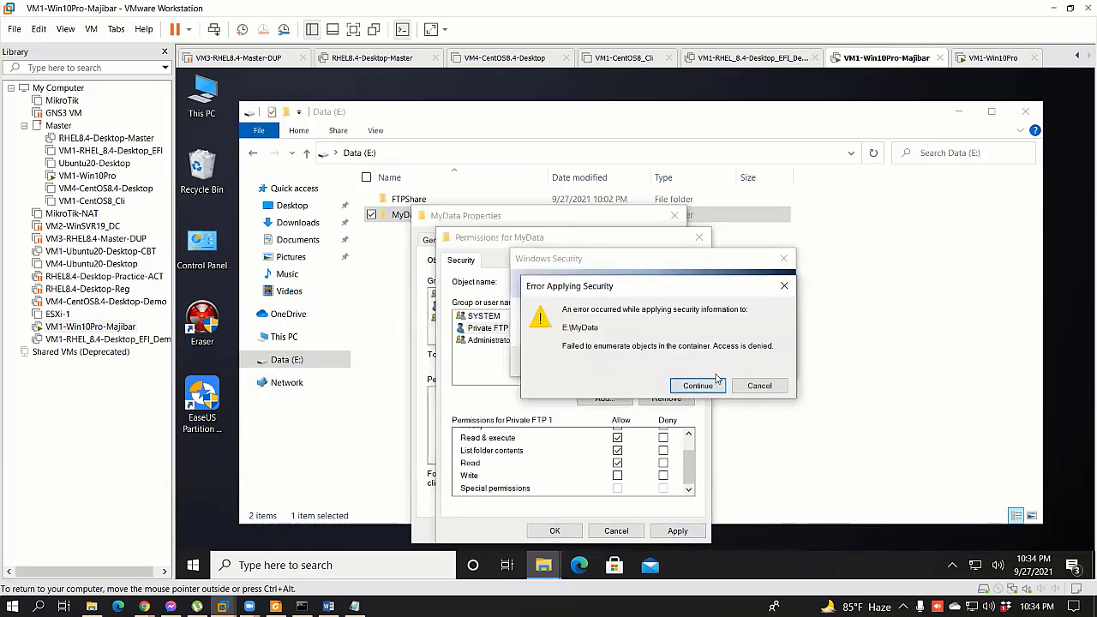
pyautogui.click(714, 383)
pyautogui.press('Return')
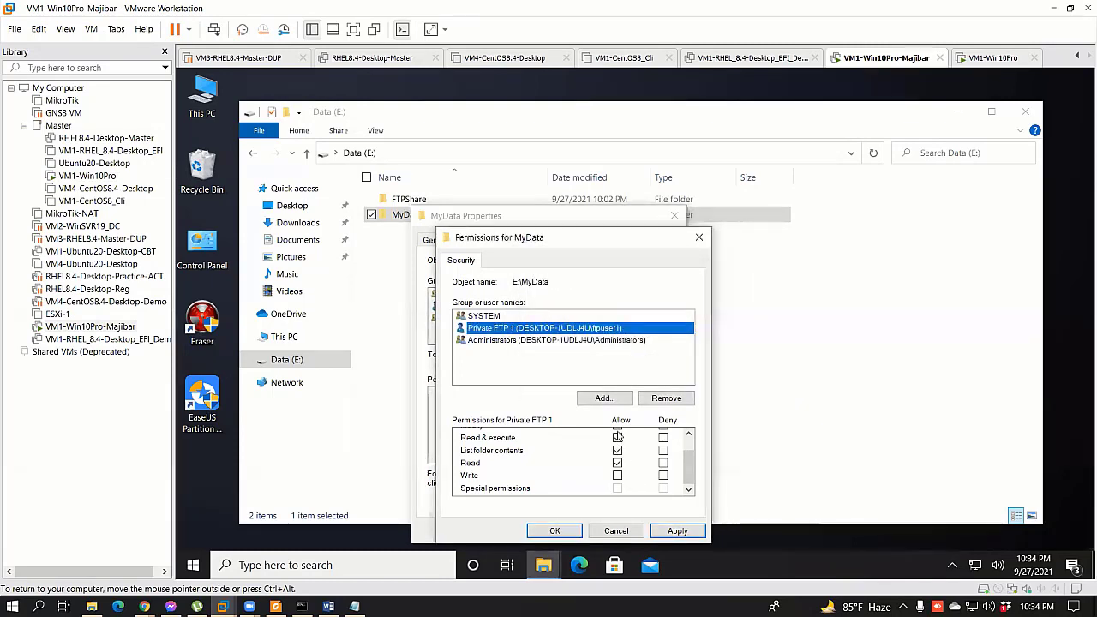
# Step: Re-tick Full control for Private FTP 1, apply again, and close the permissions editor
pyautogui.click(621, 447)
pyautogui.click(677, 532)
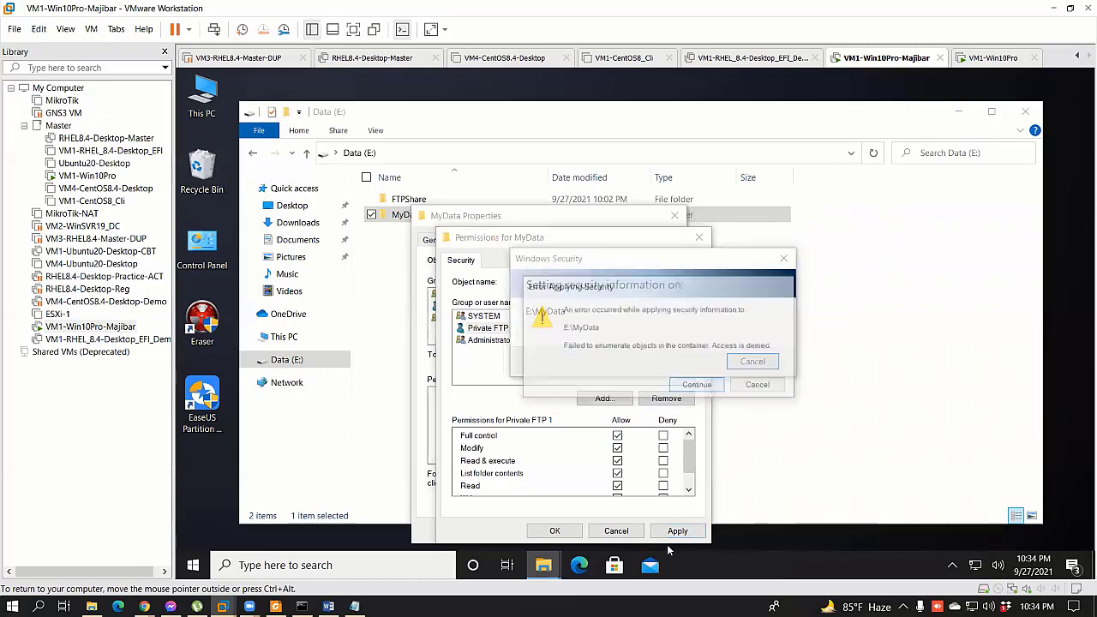
pyautogui.click(697, 385)
pyautogui.press('Return')
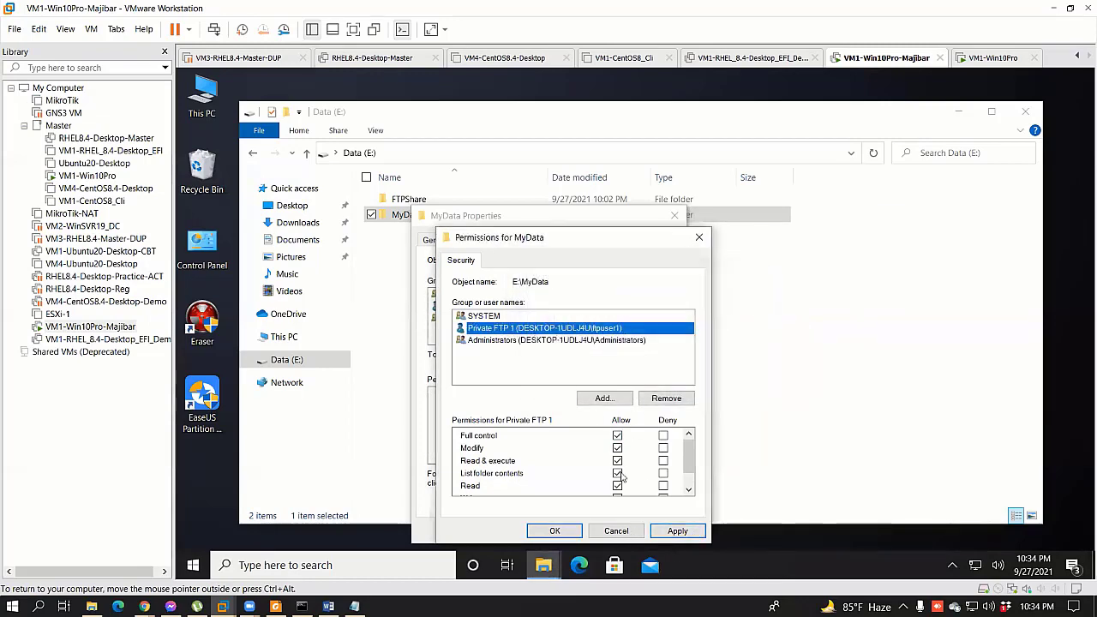
pyautogui.click(616, 531)
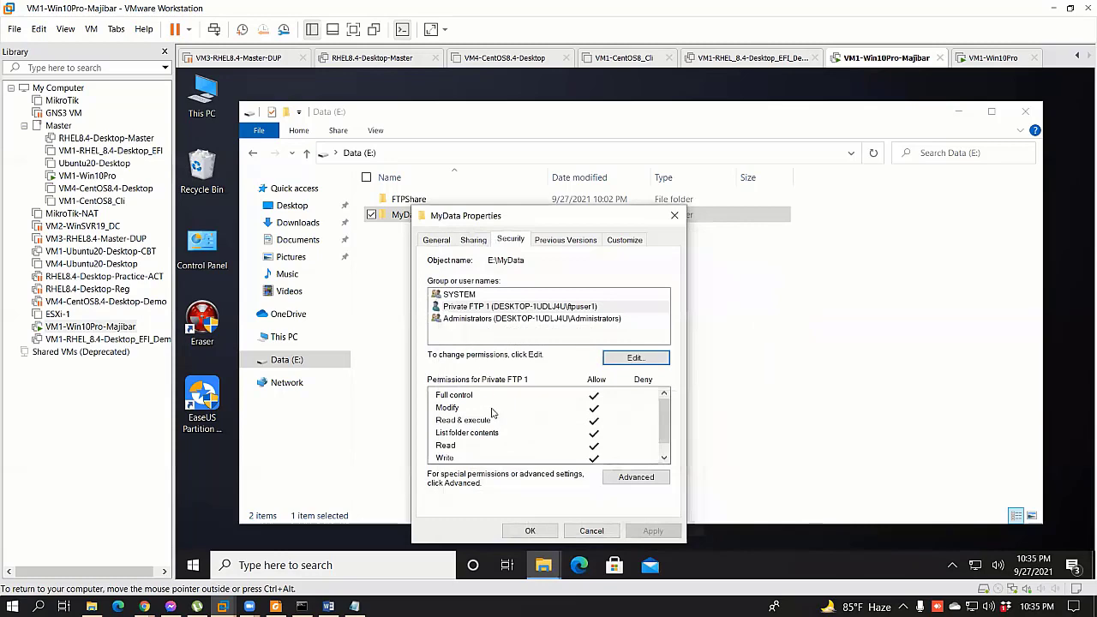
# Step: Allow Full Control for Private FTP 1 in MyData's Advanced Sharing permissions and confirm
pyautogui.click(473, 240)
pyautogui.click(484, 407)
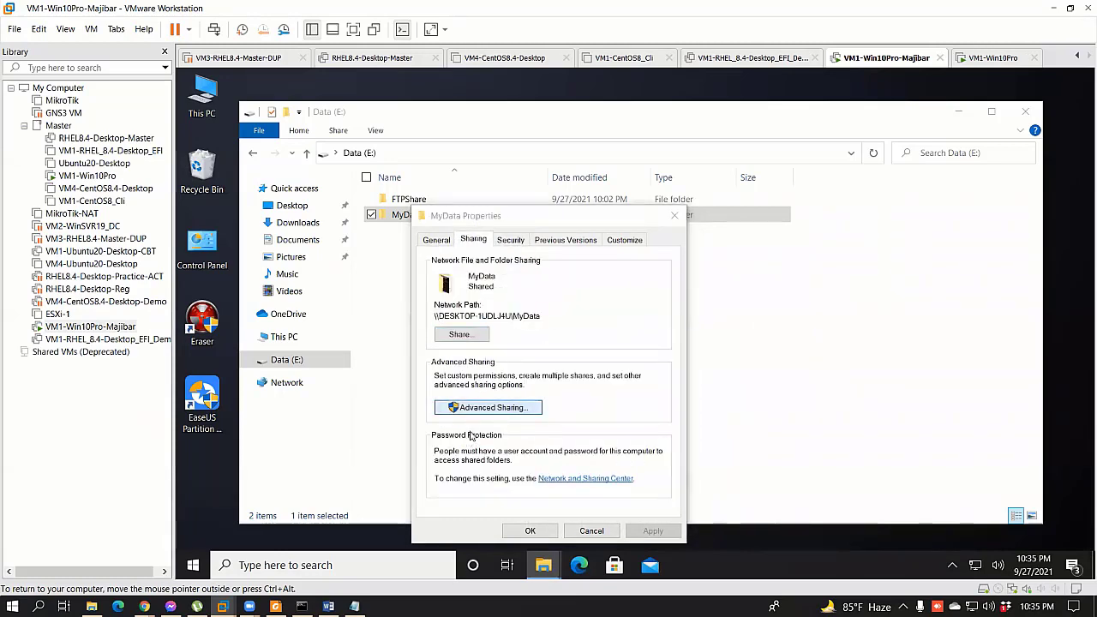
pyautogui.hotkey('alt', 'p')
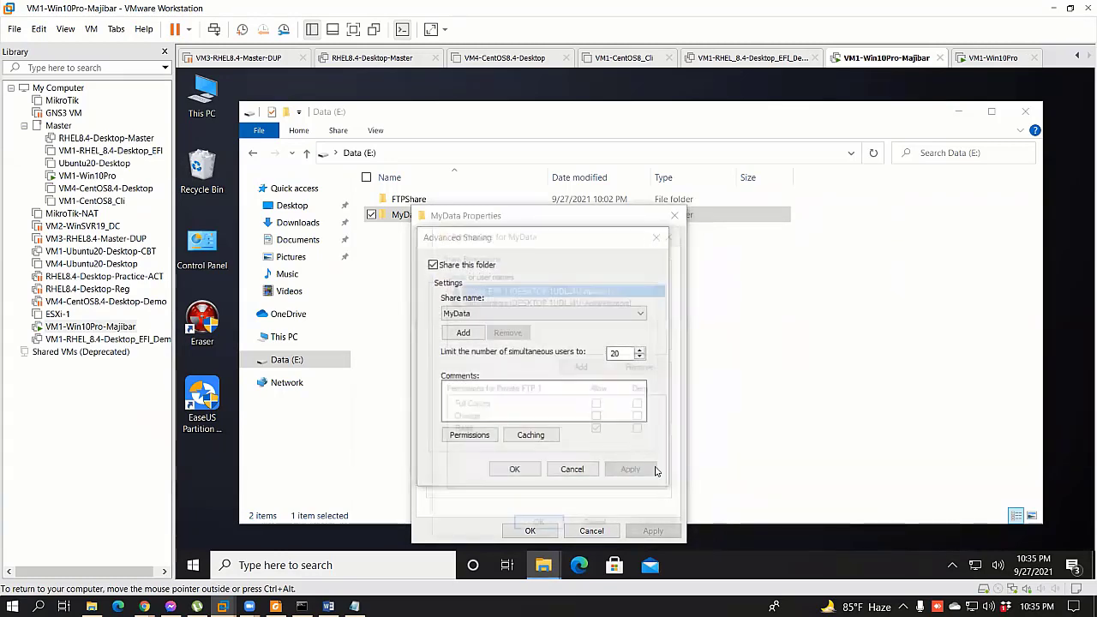
pyautogui.click(599, 406)
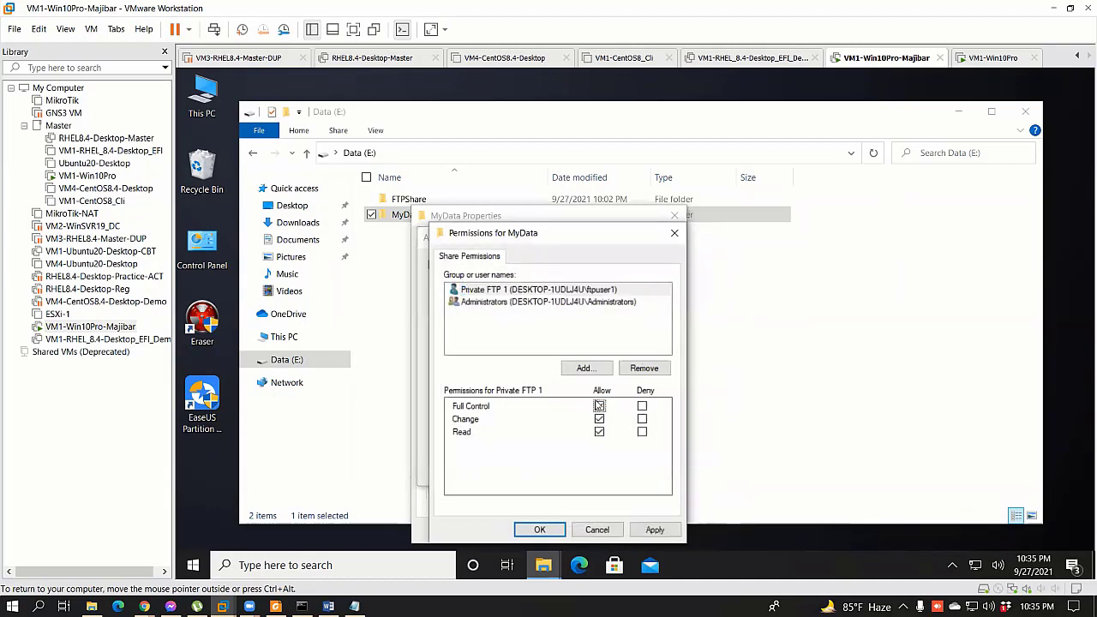
pyautogui.click(540, 530)
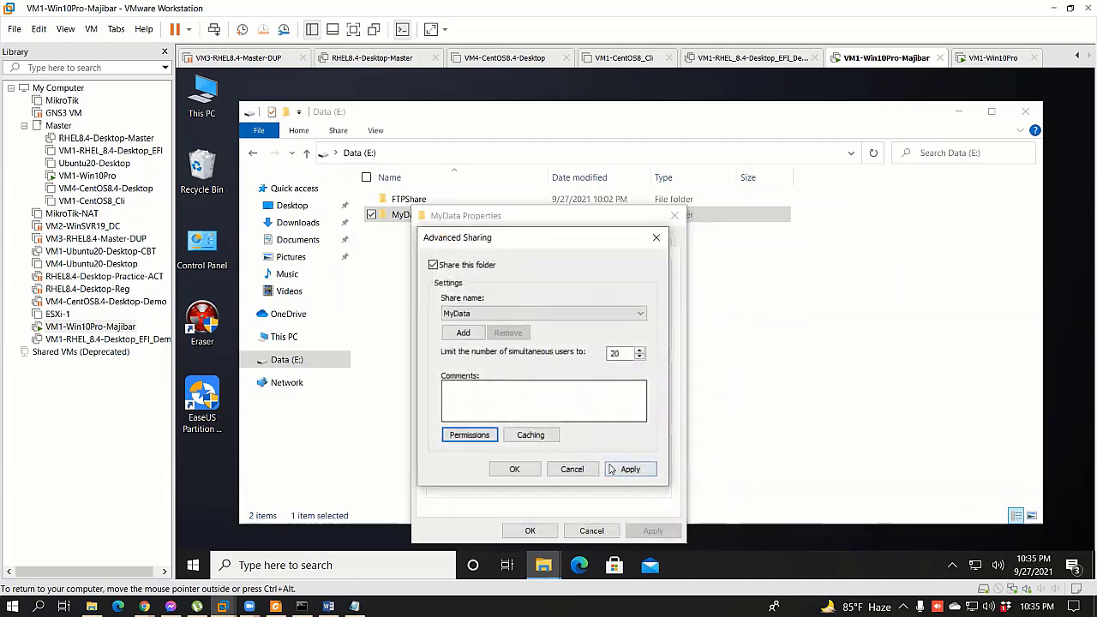
pyautogui.click(514, 469)
# Step: Close MyData's properties, dismissing the access-denied and propagation errors, and cancel the remaining changes
pyautogui.click(529, 531)
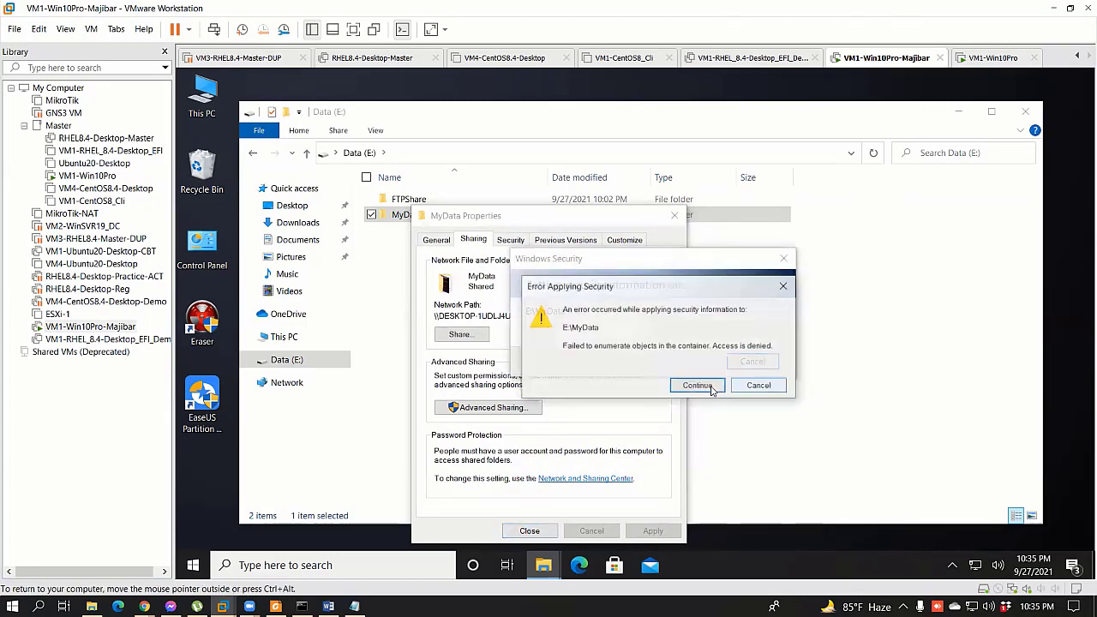
pyautogui.click(708, 386)
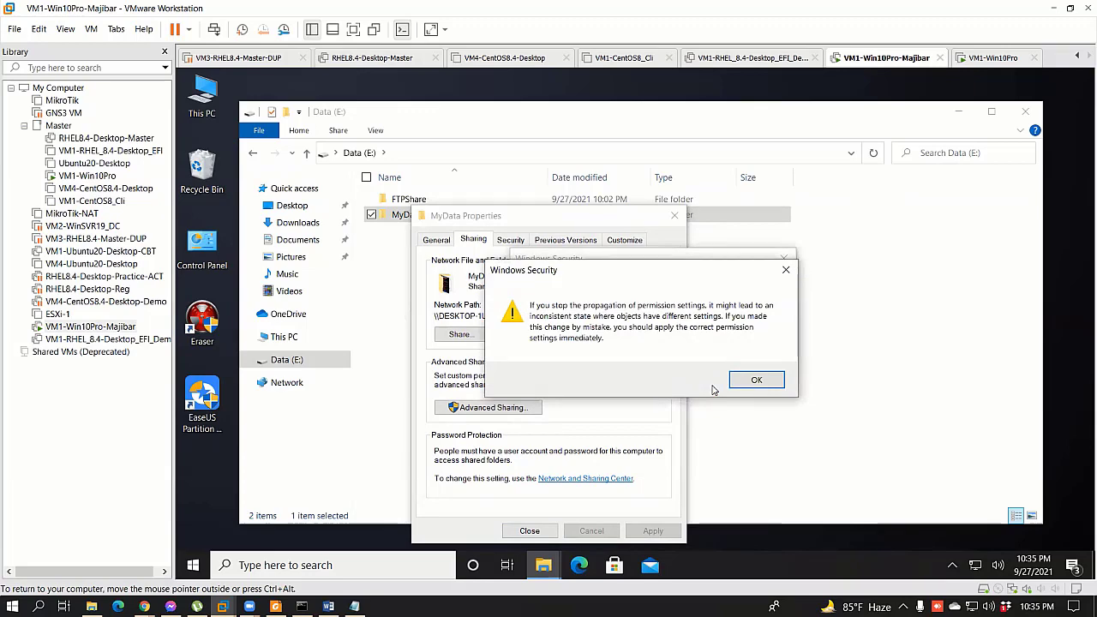
pyautogui.click(762, 382)
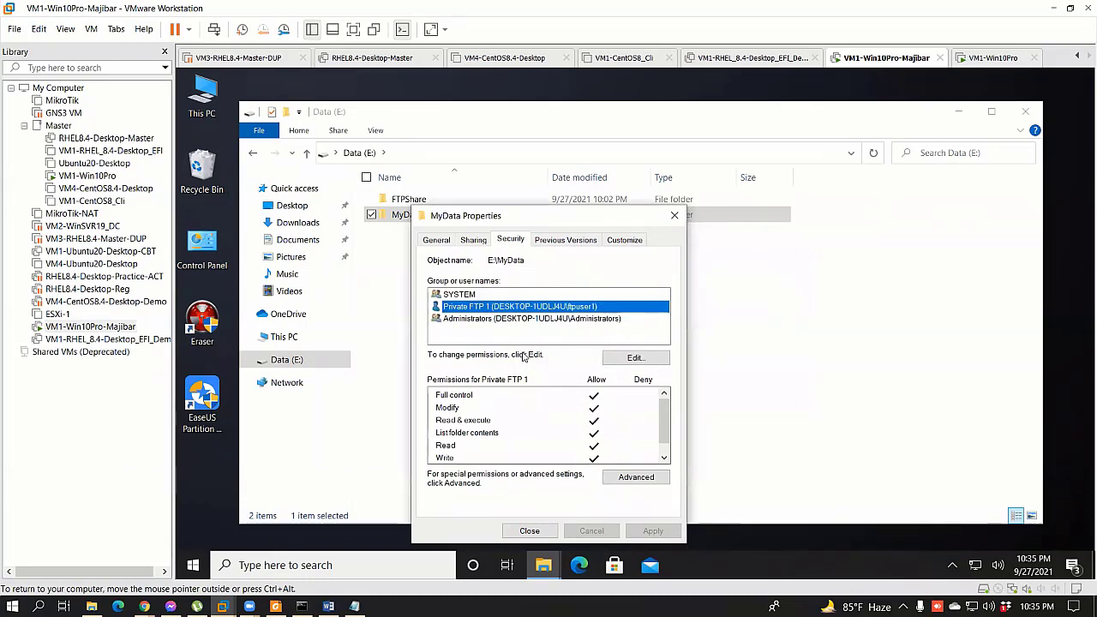
pyautogui.click(528, 531)
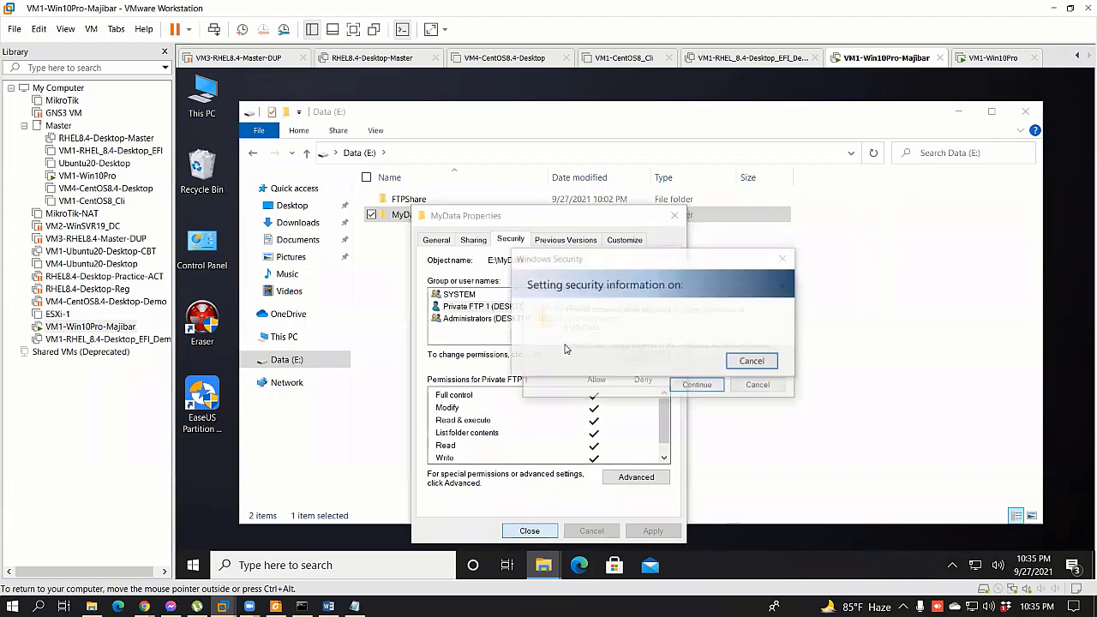
pyautogui.click(762, 390)
pyautogui.click(759, 383)
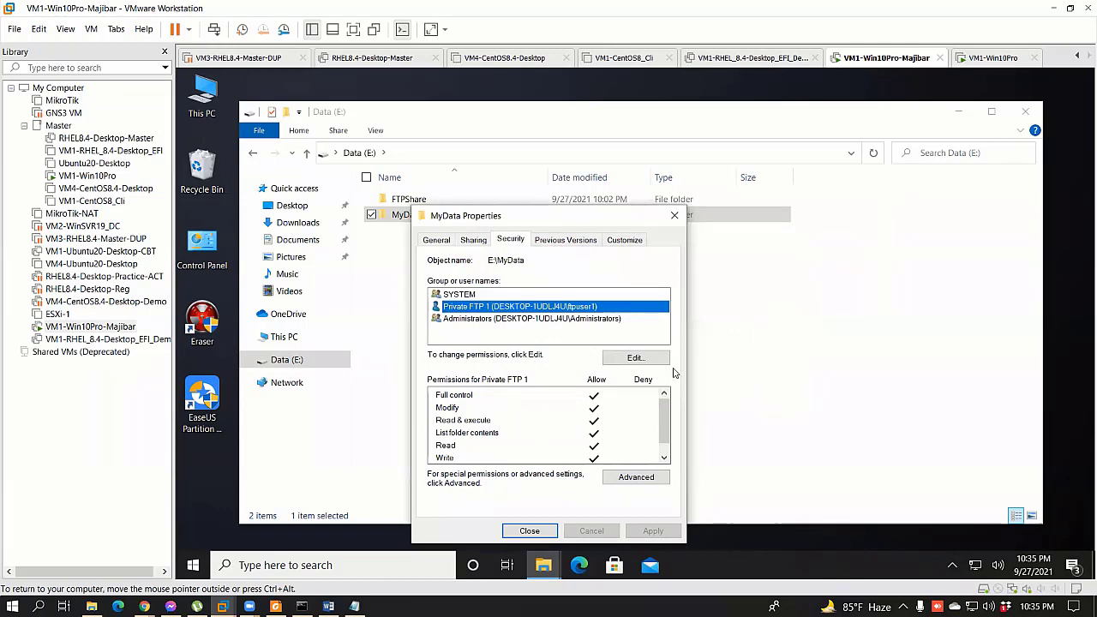
pyautogui.click(471, 241)
# Step: Remove Private FTP 1 from MyData's security permissions
pyautogui.click(503, 242)
pyautogui.click(635, 358)
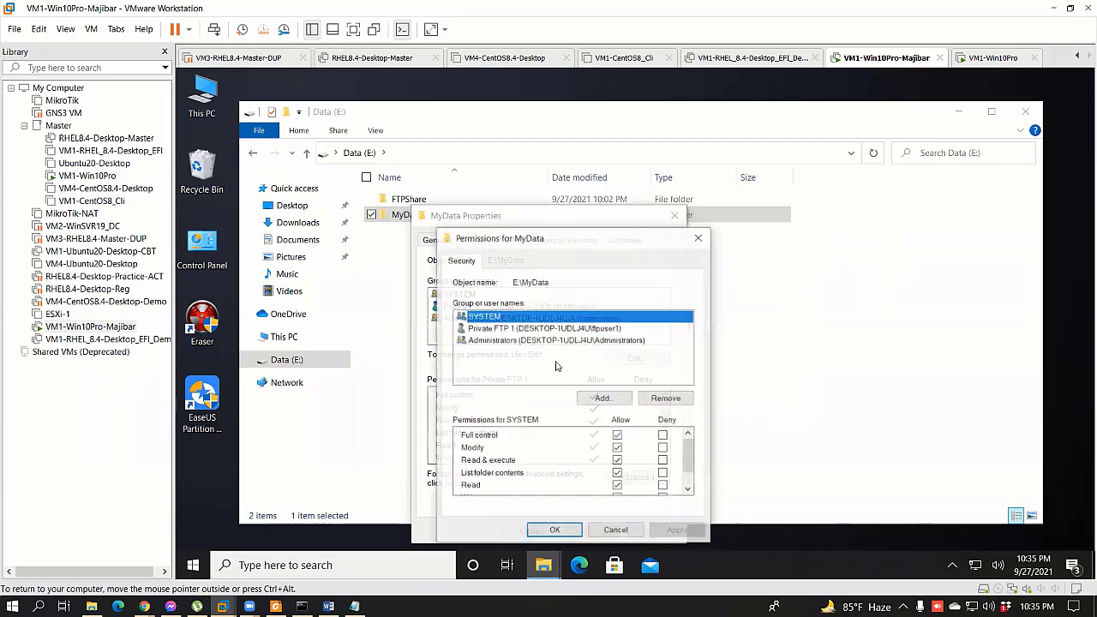
pyautogui.click(538, 329)
pyautogui.click(665, 397)
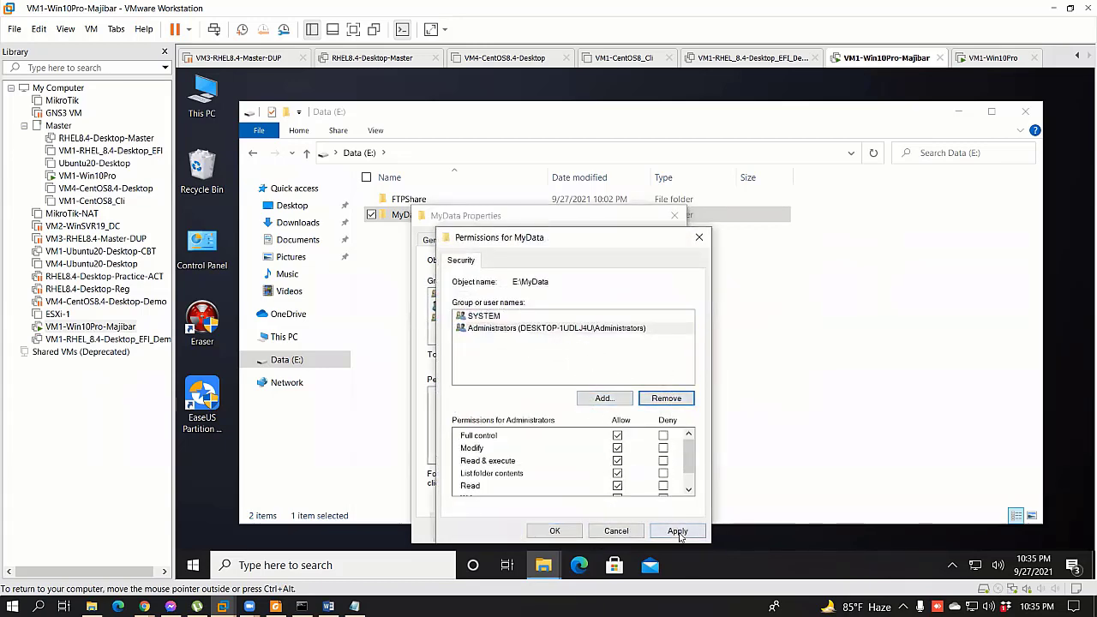
# Step: Add the local Admin account via Advanced > Find Now, save the permissions, and return to Sharing
pyautogui.click(604, 398)
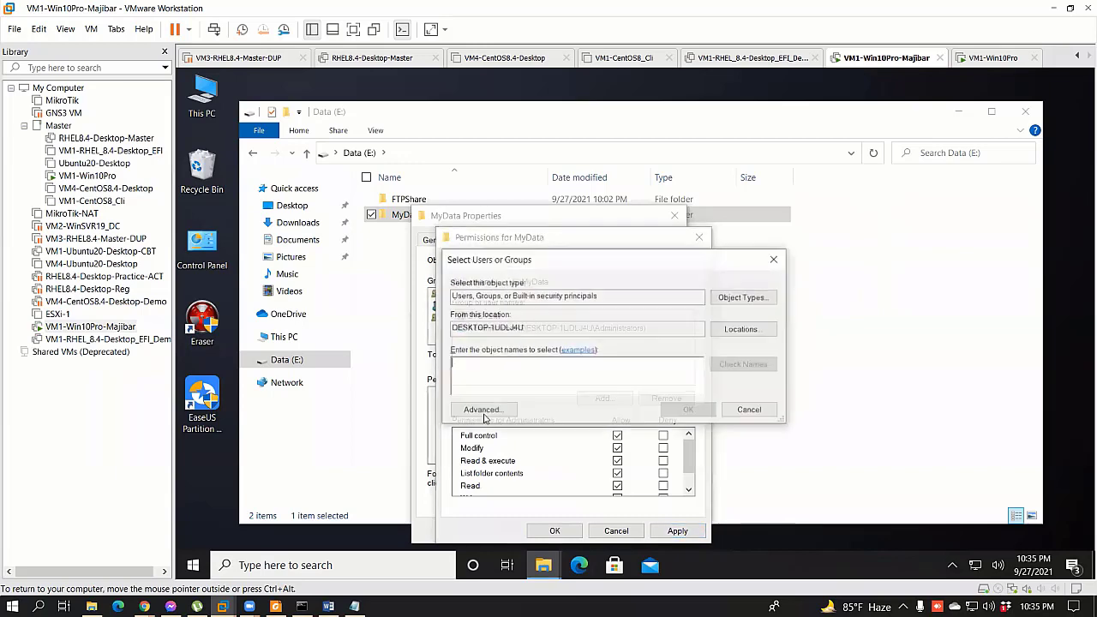
pyautogui.click(481, 409)
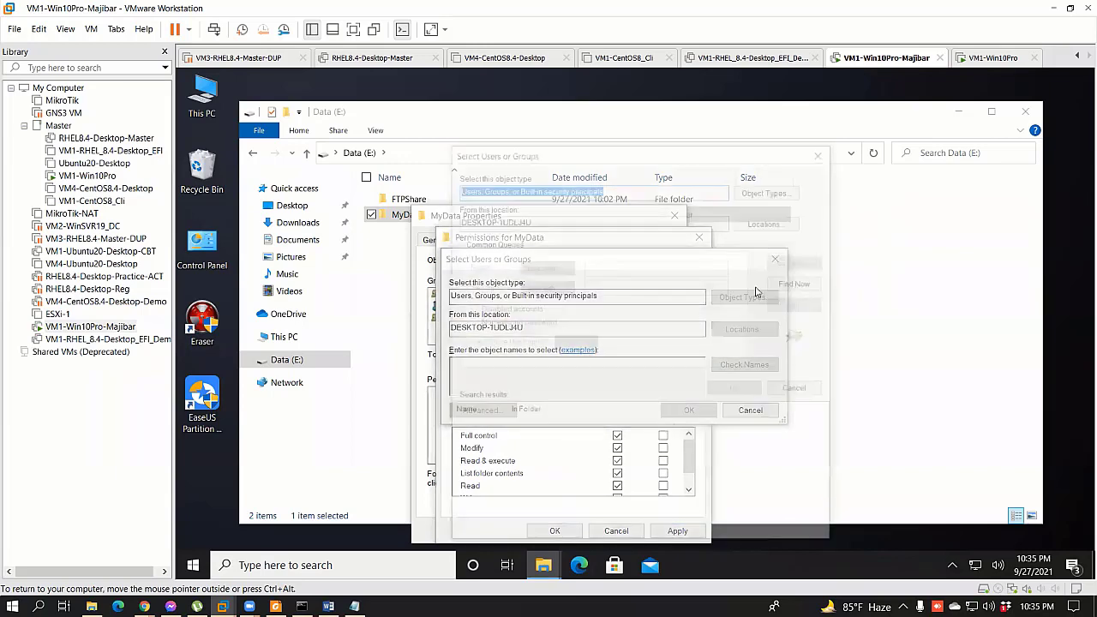
pyautogui.click(799, 282)
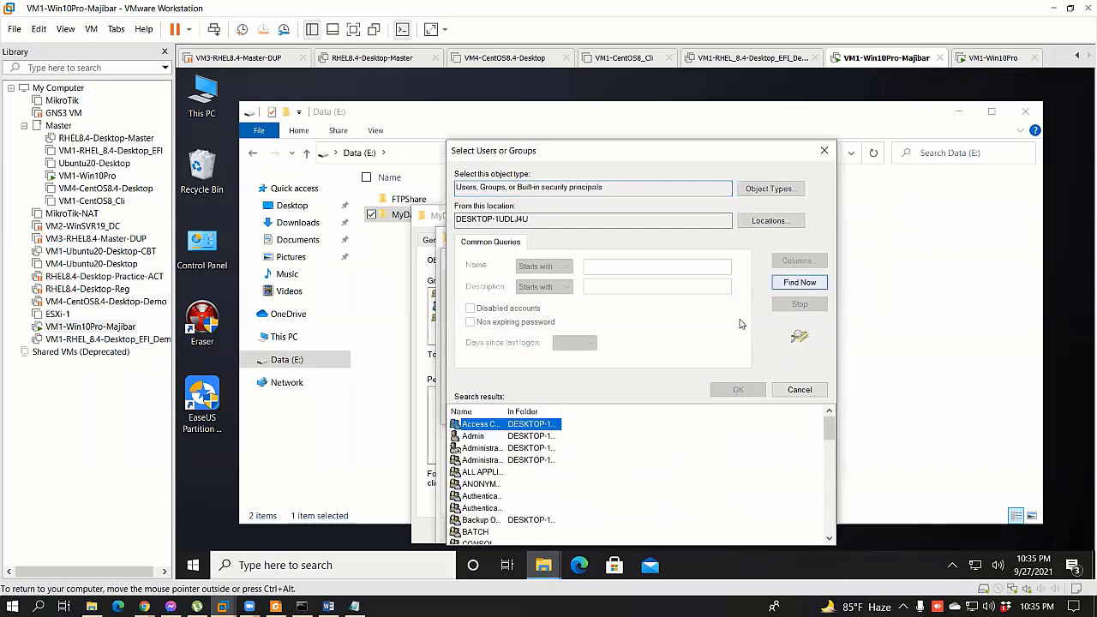
pyautogui.click(724, 388)
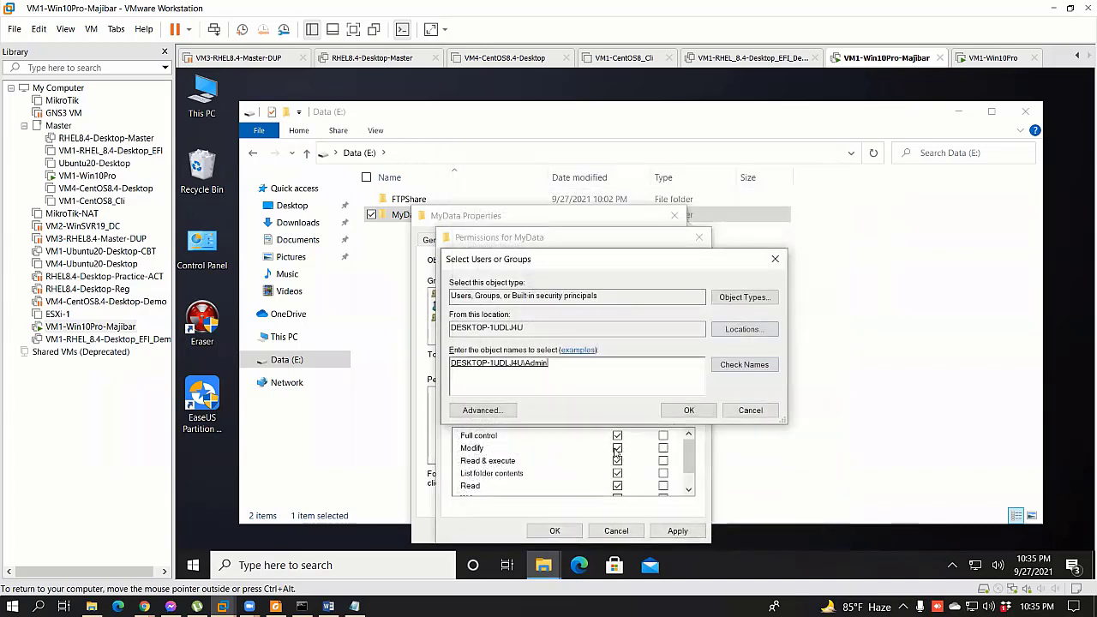
pyautogui.click(688, 410)
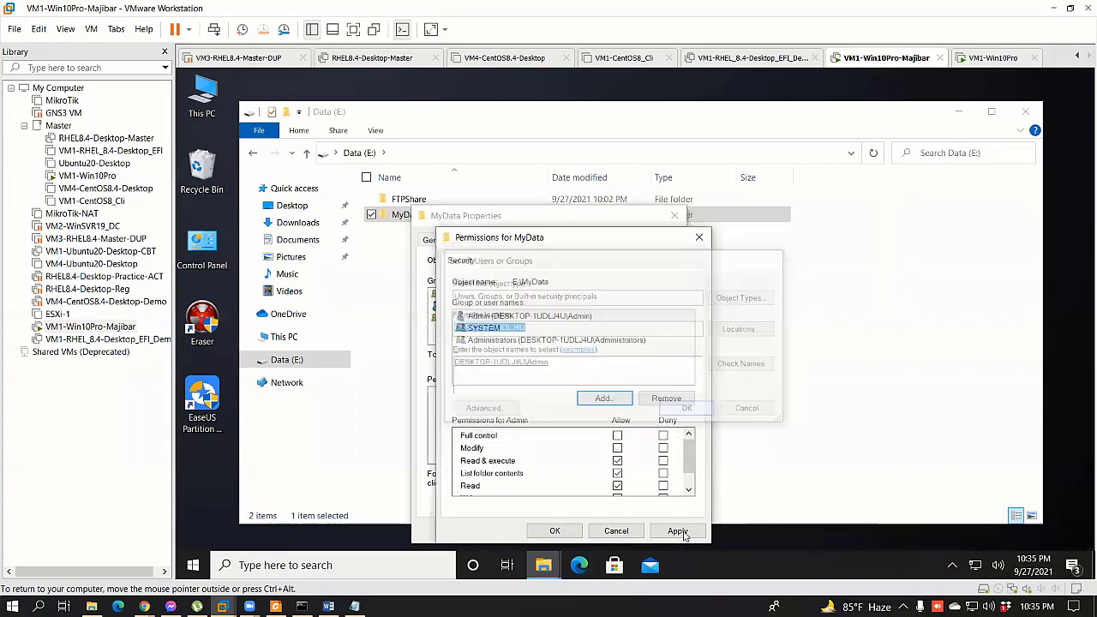
pyautogui.click(554, 531)
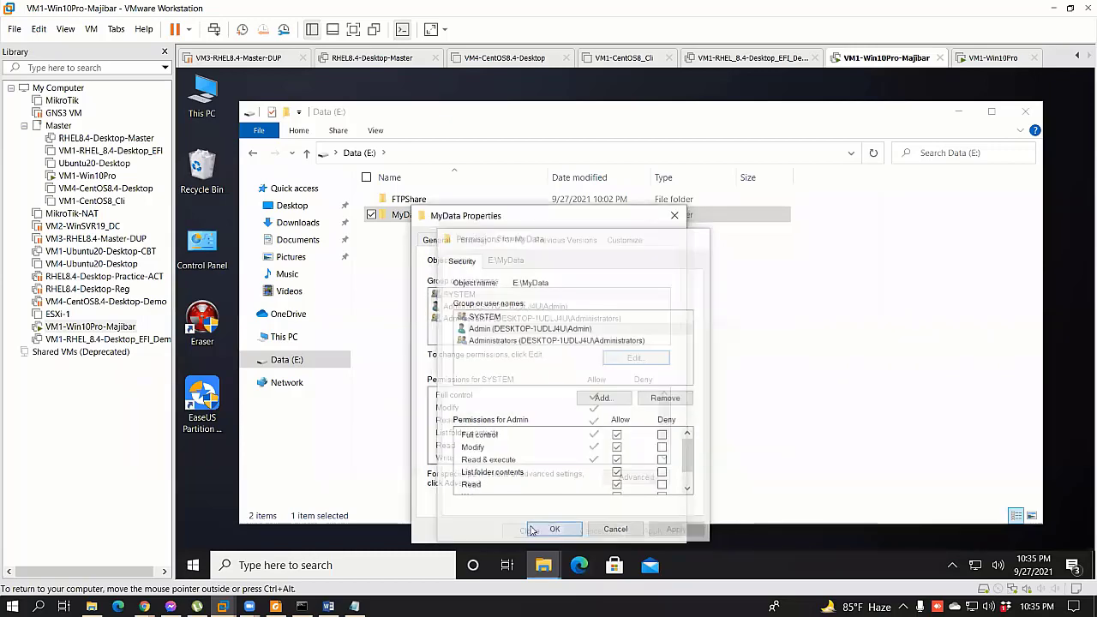
pyautogui.click(474, 241)
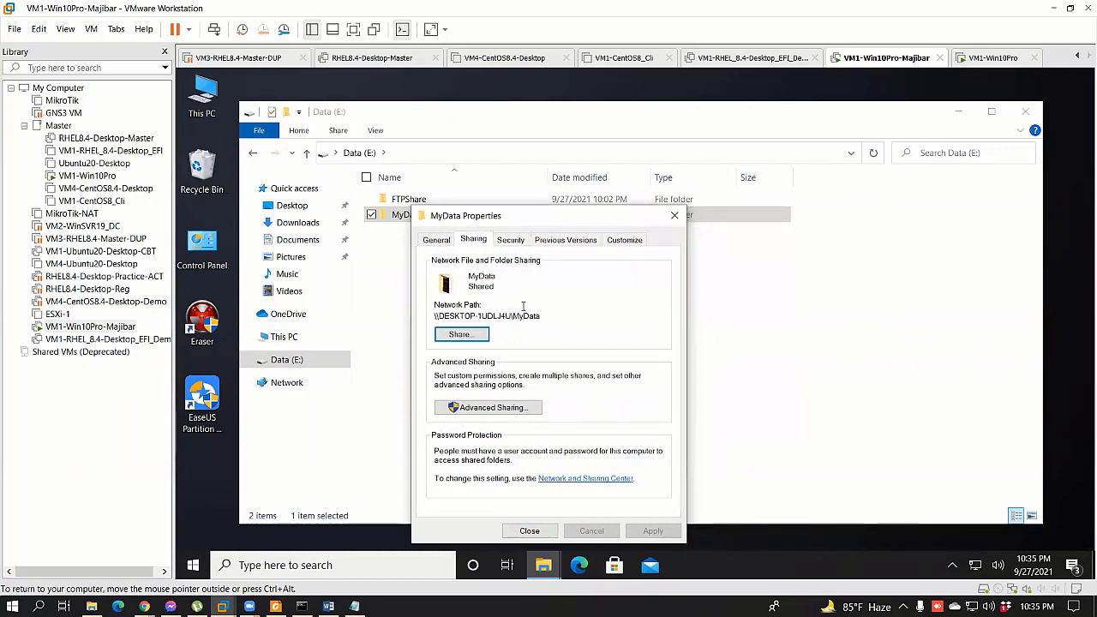
# Step: Review MyData's Advanced Sharing permissions and close both dialogs unchanged
pyautogui.click(495, 408)
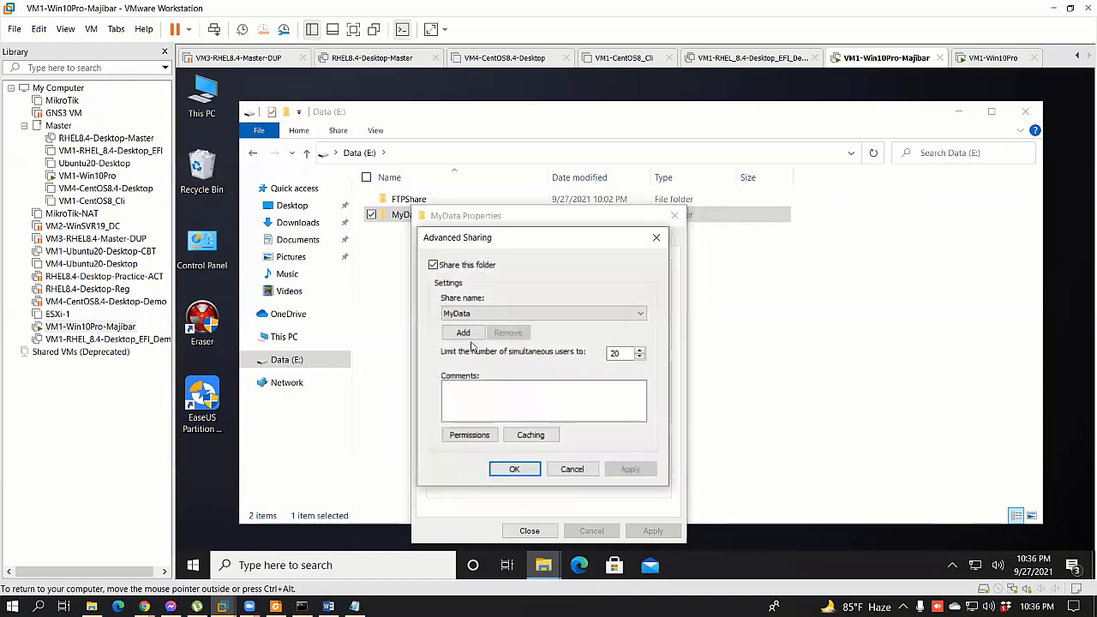
pyautogui.click(469, 435)
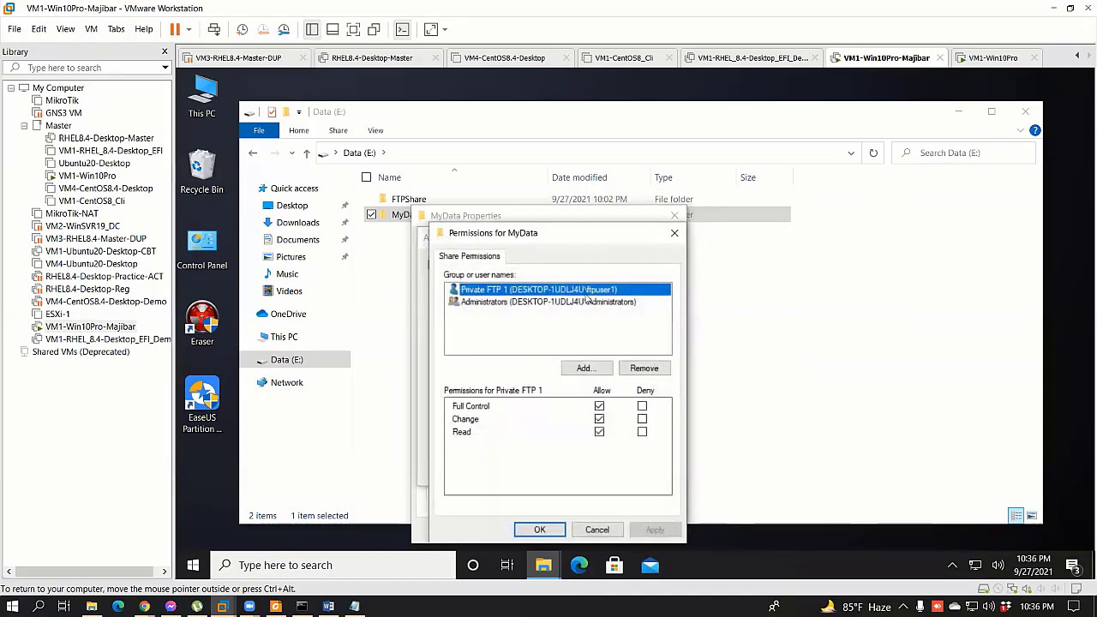
pyautogui.click(552, 529)
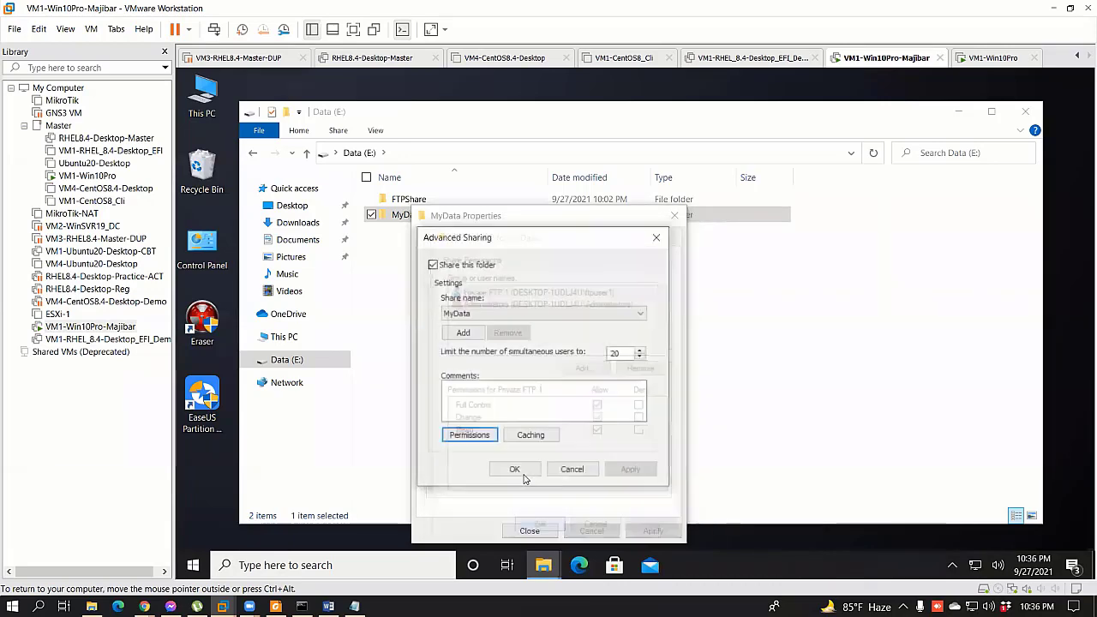
pyautogui.click(515, 465)
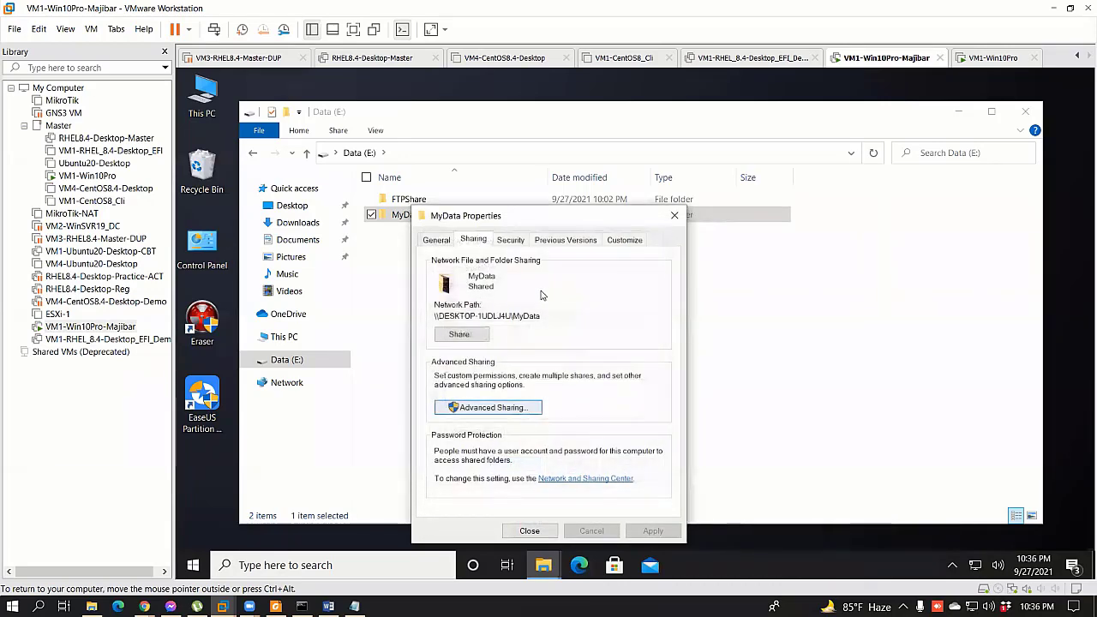
# Step: Share MyData with Private FTP 1 at Read level and close the folder's properties
pyautogui.click(460, 334)
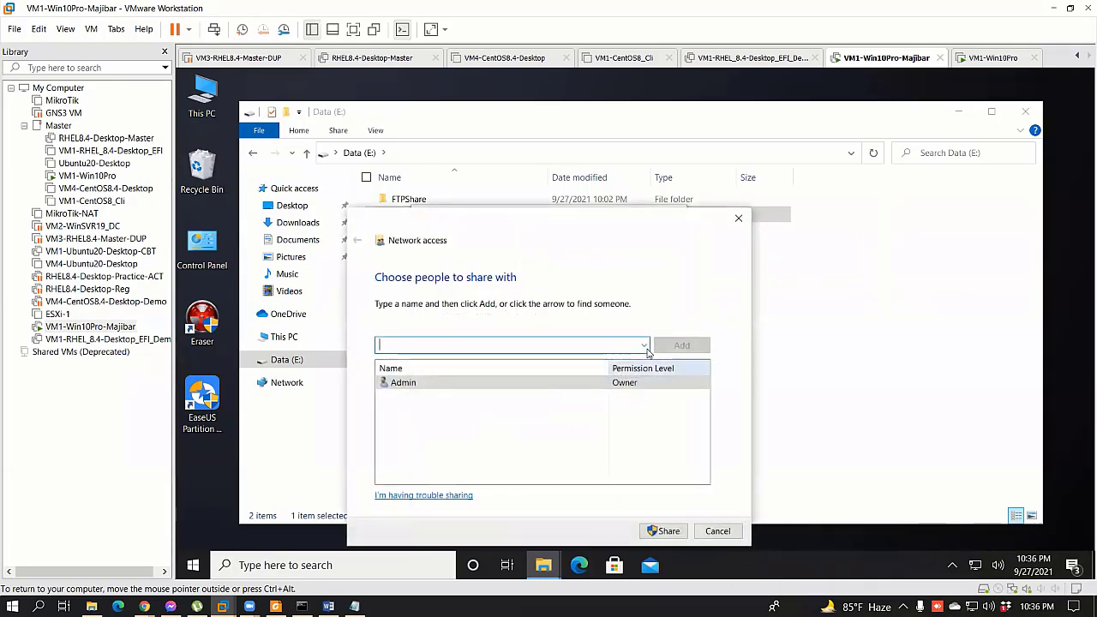
pyautogui.click(643, 344)
pyautogui.click(520, 374)
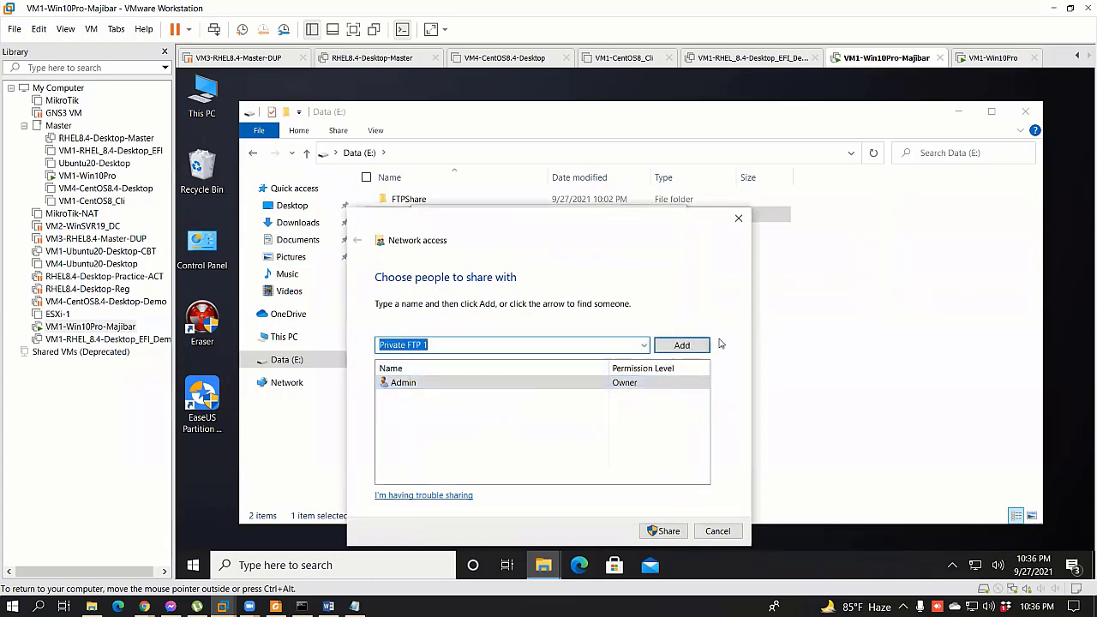
pyautogui.click(681, 346)
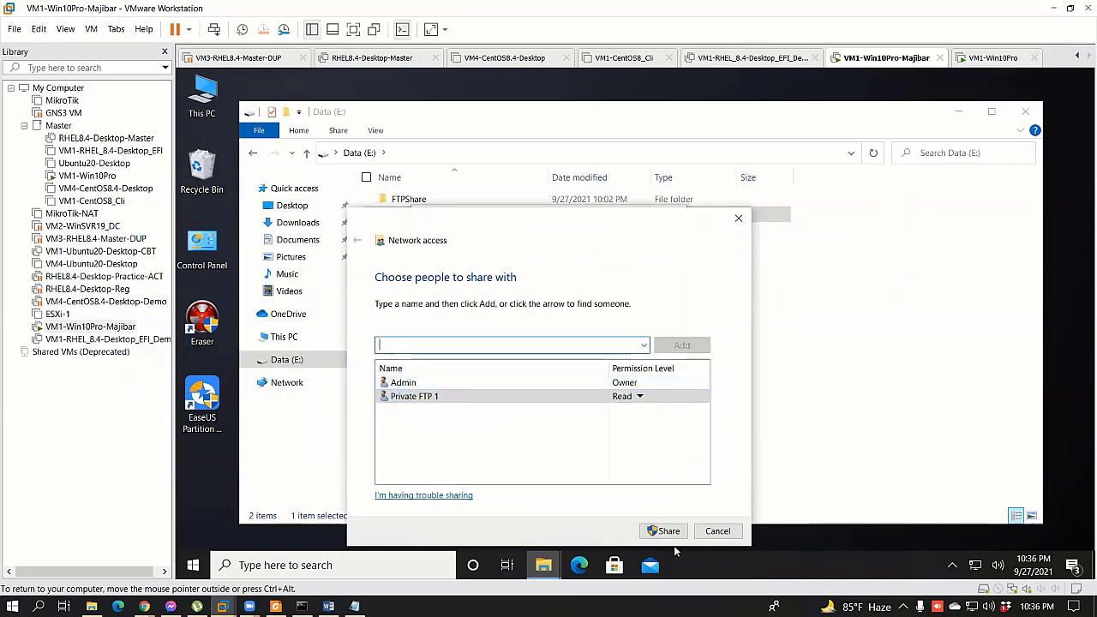
pyautogui.click(669, 531)
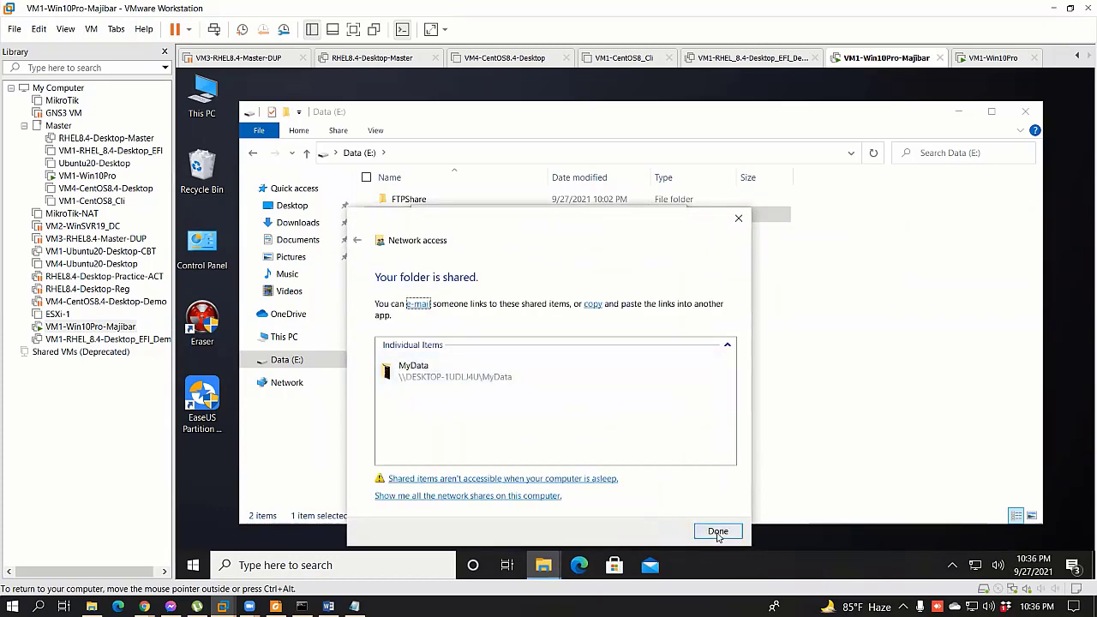
pyautogui.click(717, 531)
pyautogui.click(530, 531)
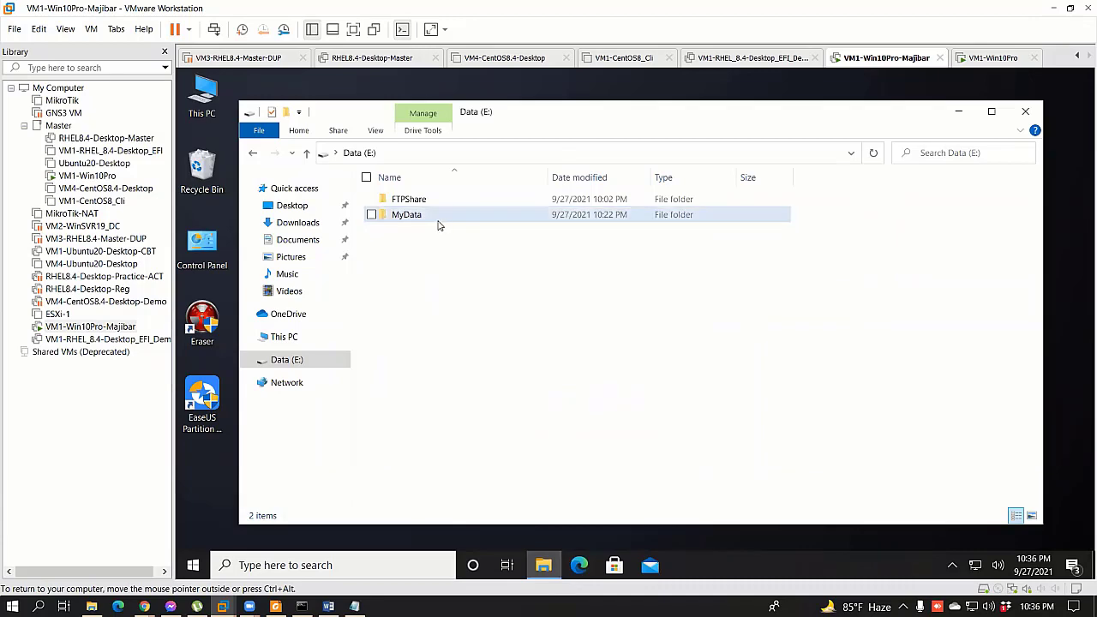
# Step: Refresh Data (E:) on the Majibar machine, then switch to VM1-Win10Pro
pyautogui.rightClick(623, 346)
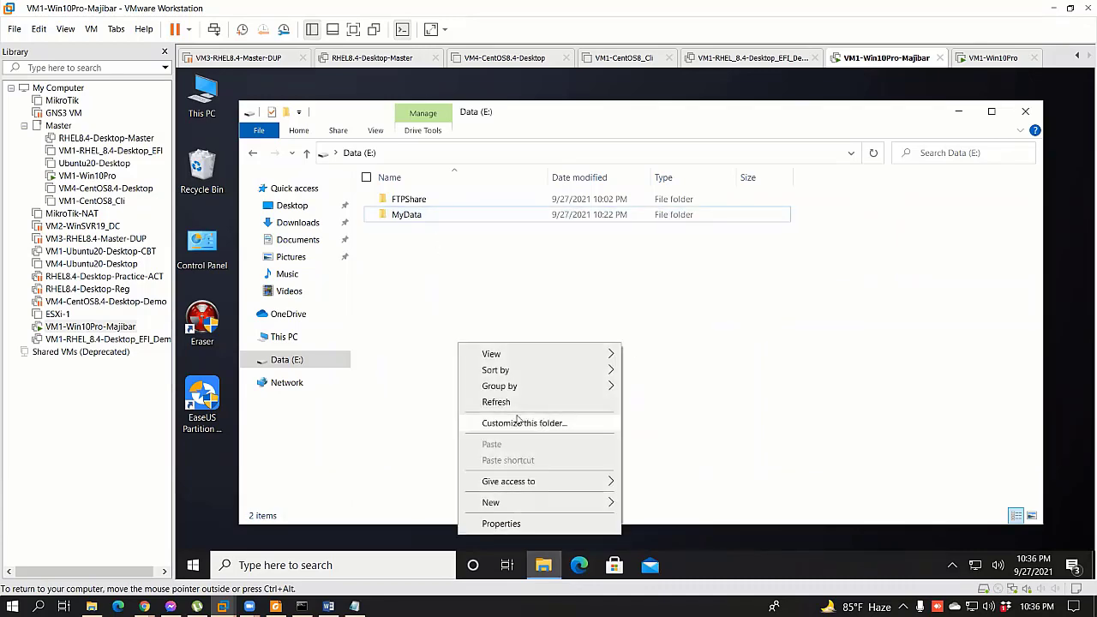
pyautogui.click(537, 406)
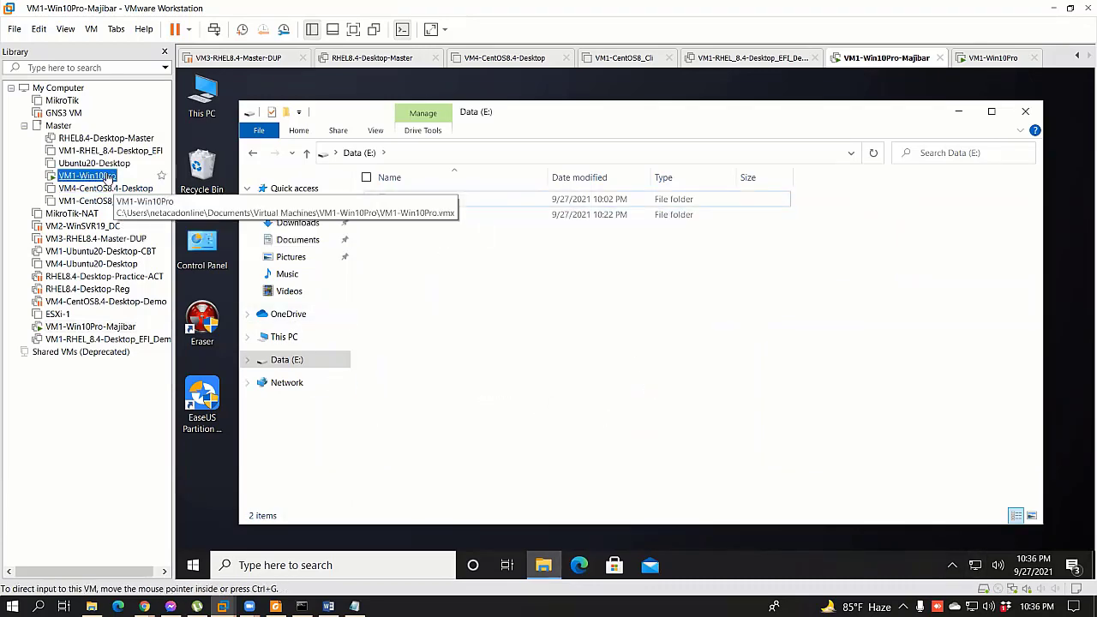
pyautogui.click(90, 175)
# Step: Open \\172.25.11.159\MyData, listing its 7 files, then return to VM1-Win10Pro-Majibar
pyautogui.click(1025, 112)
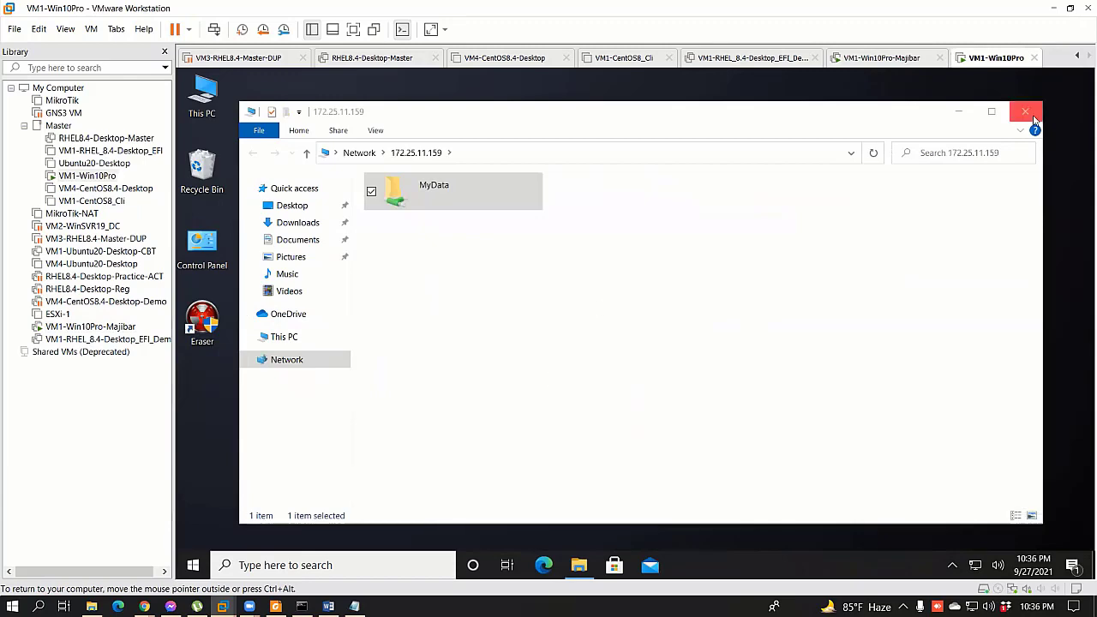
pyautogui.press('super+r')
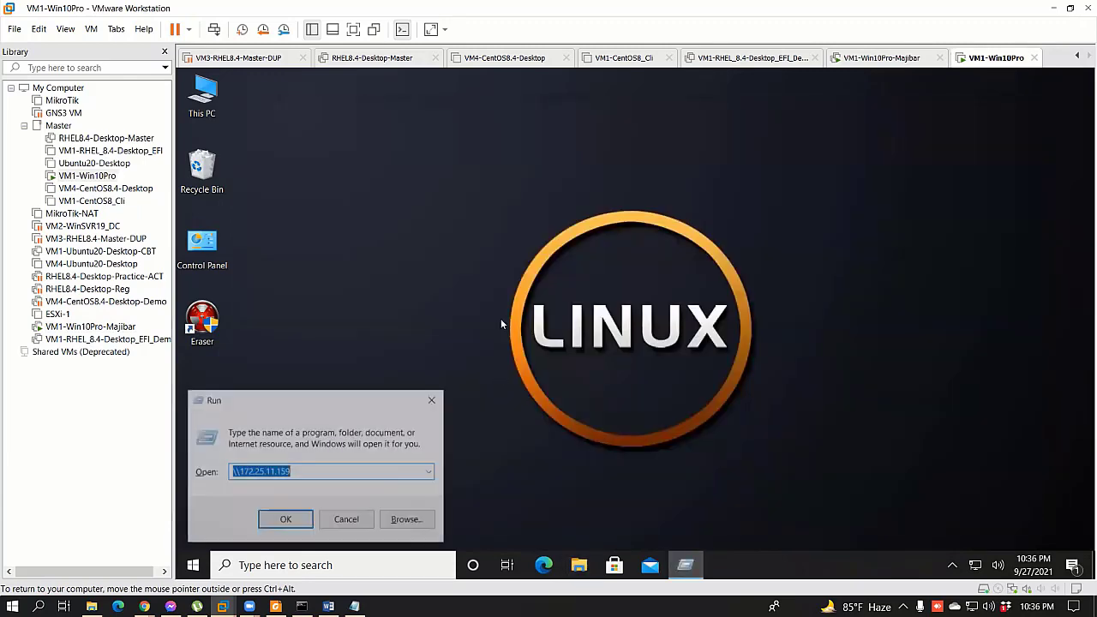
pyautogui.press('Return')
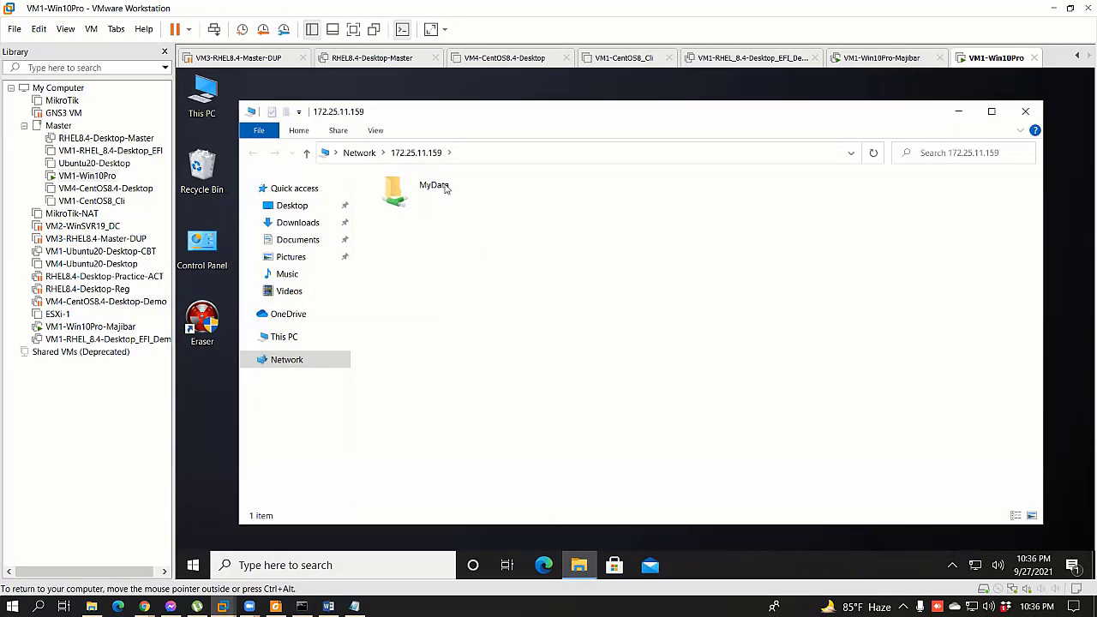
pyautogui.doubleClick(439, 185)
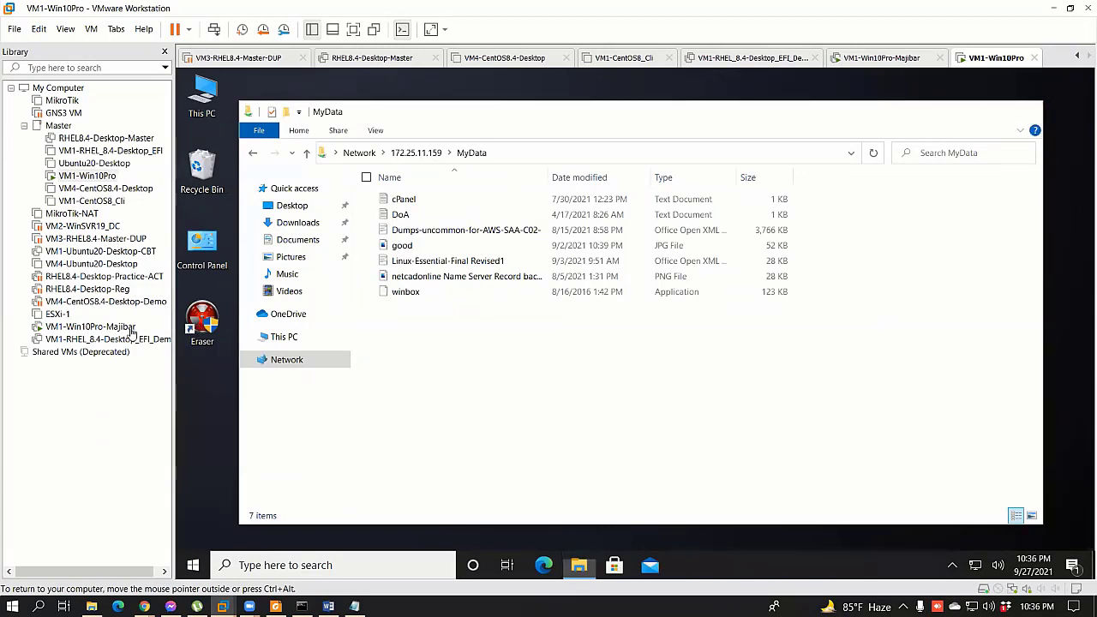
pyautogui.click(90, 326)
# Step: Open the Ethernet page of the VM's Network & Internet settings
pyautogui.click(414, 218)
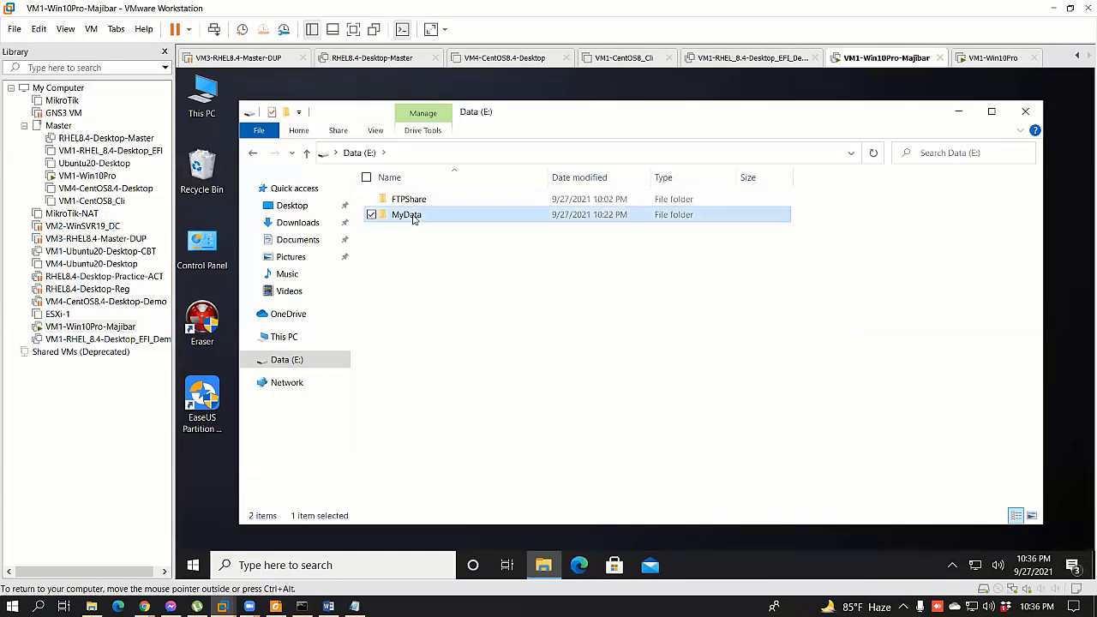
pyautogui.rightClick(975, 565)
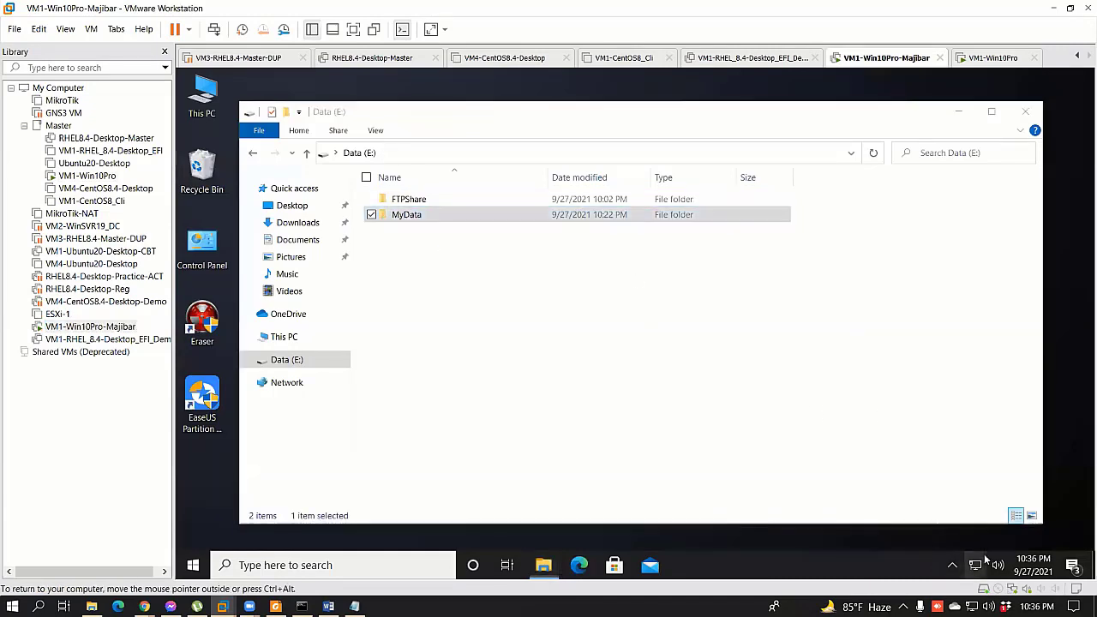
pyautogui.click(985, 536)
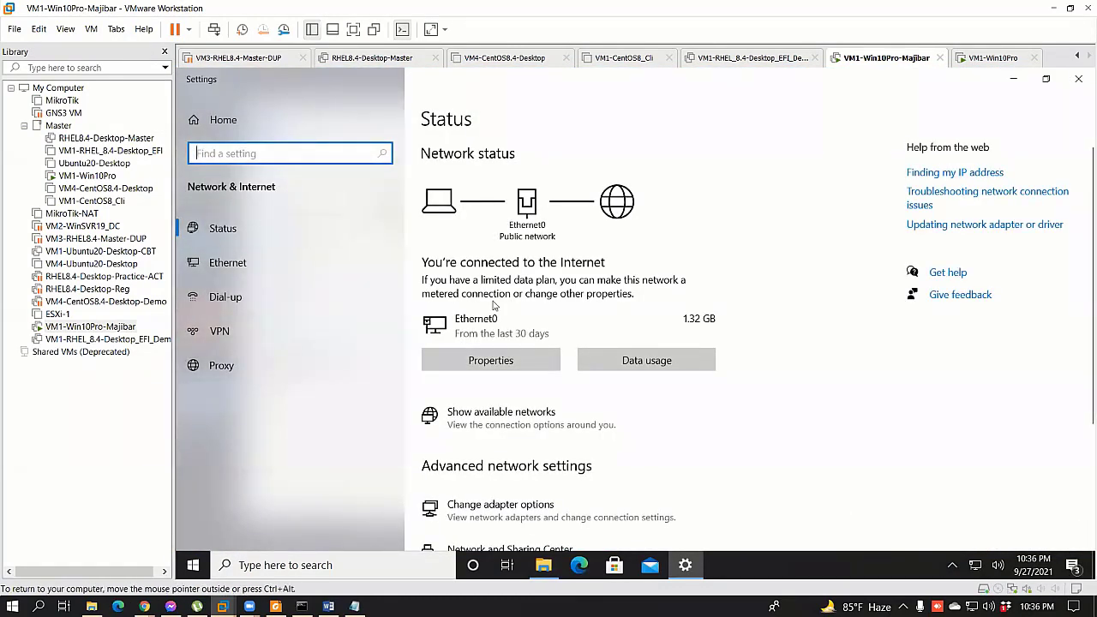
pyautogui.click(229, 264)
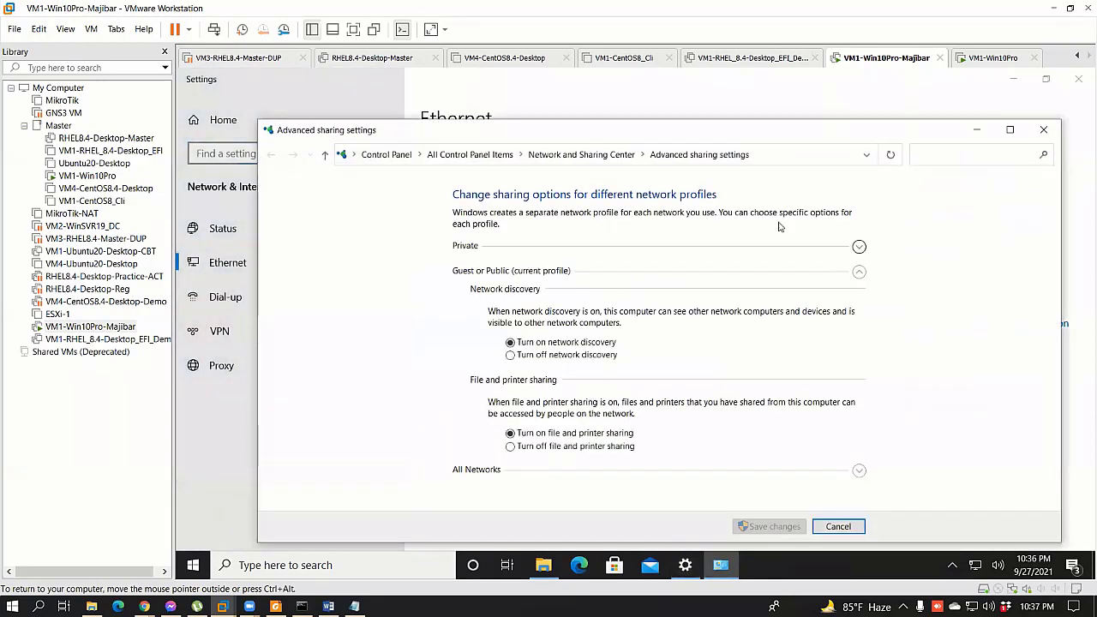
# Step: Review the Private, Guest or Public and All Networks sharing options, cancel, and close Settings
pyautogui.click(858, 247)
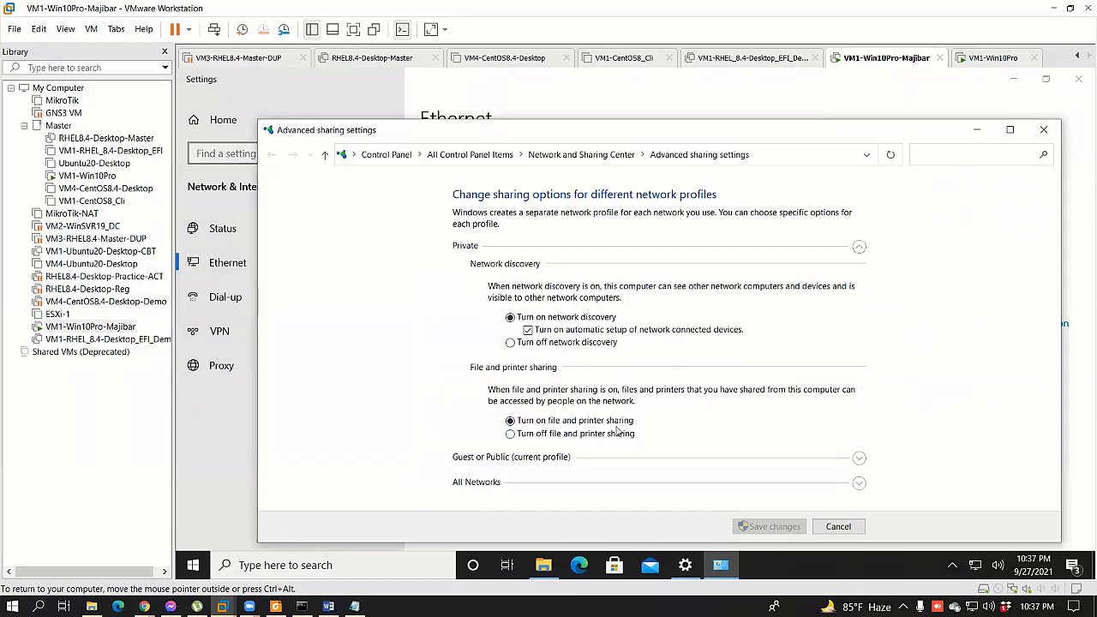
pyautogui.click(859, 459)
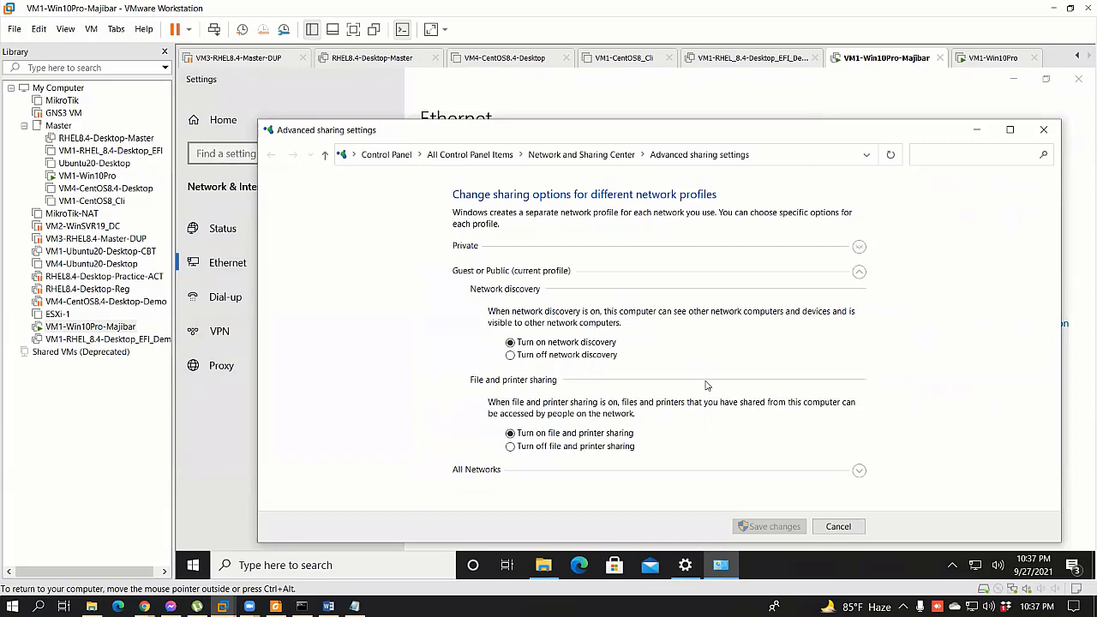
pyautogui.click(860, 473)
pyautogui.scroll(-5, 587, 492)
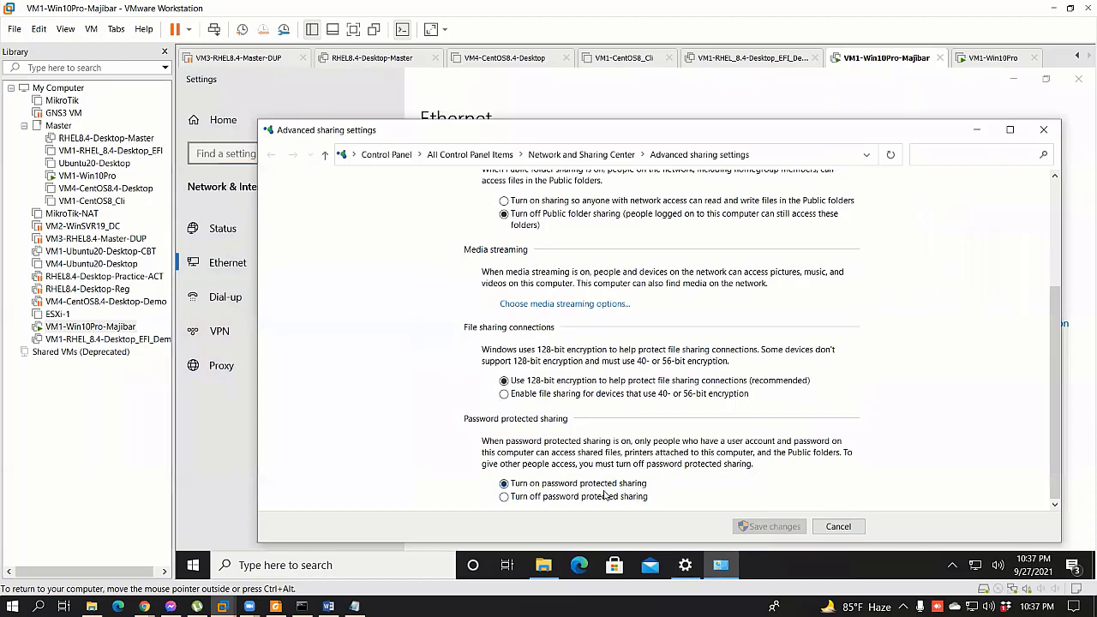
pyautogui.scroll(3, 605, 494)
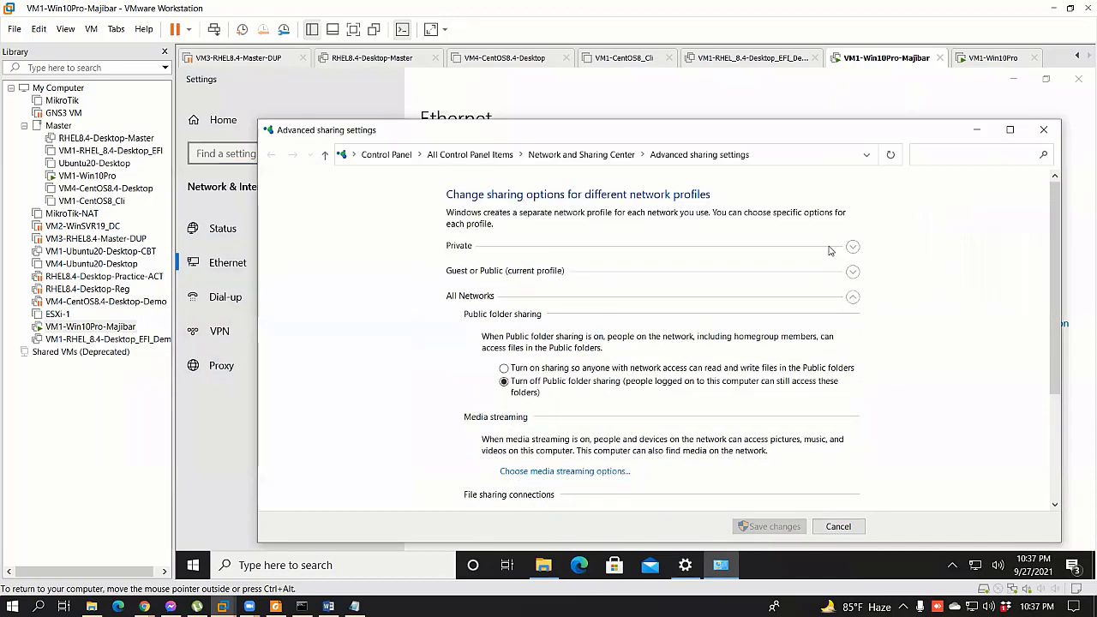
pyautogui.click(853, 246)
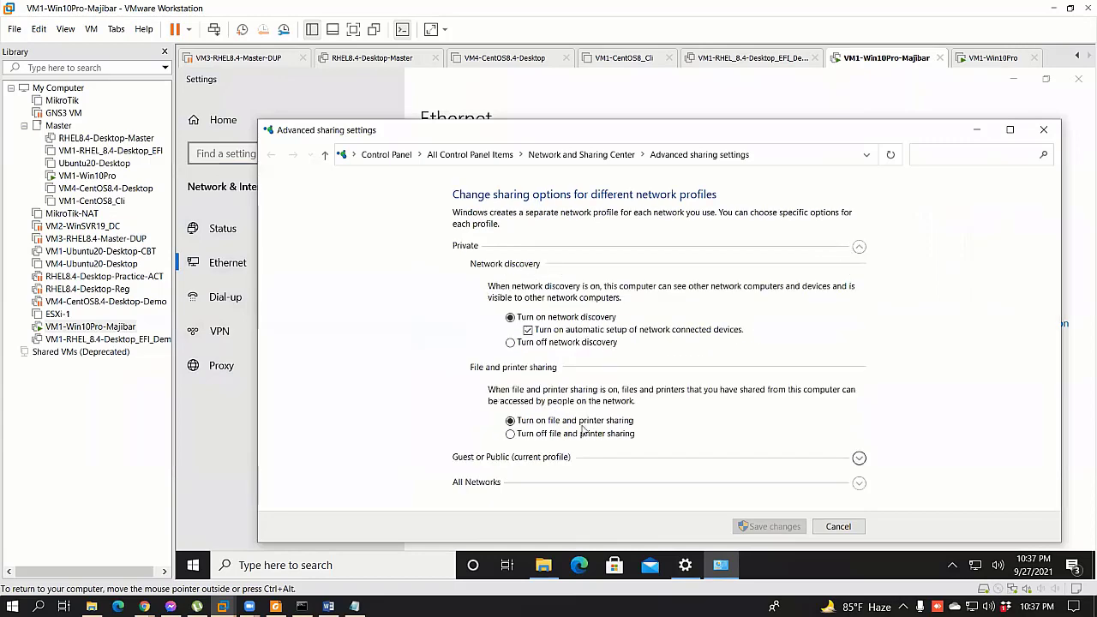
pyautogui.click(827, 535)
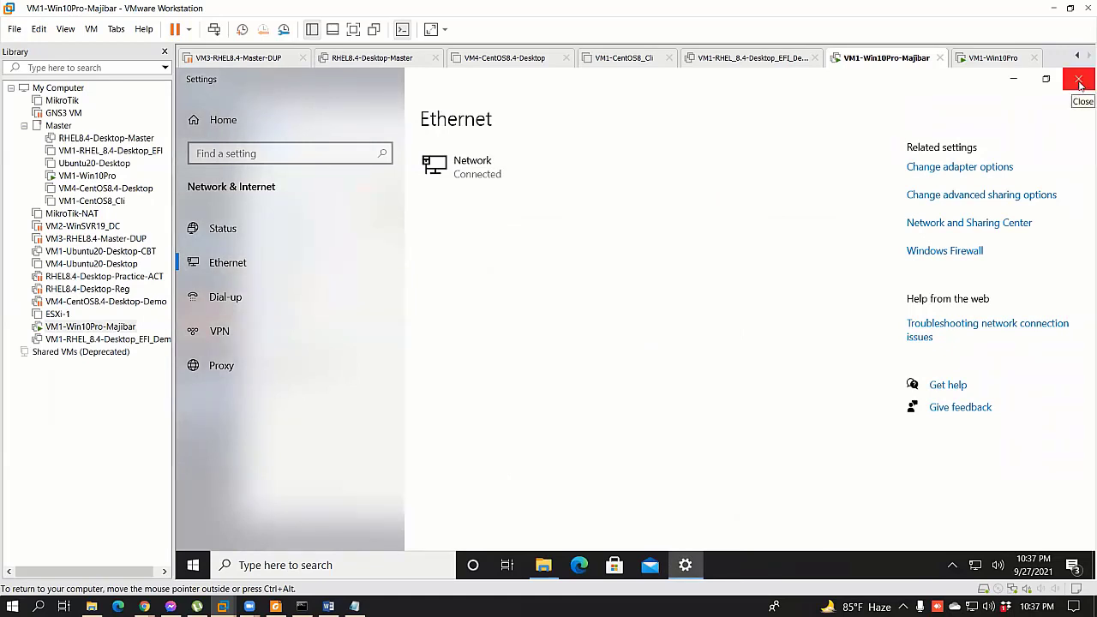
pyautogui.click(1079, 80)
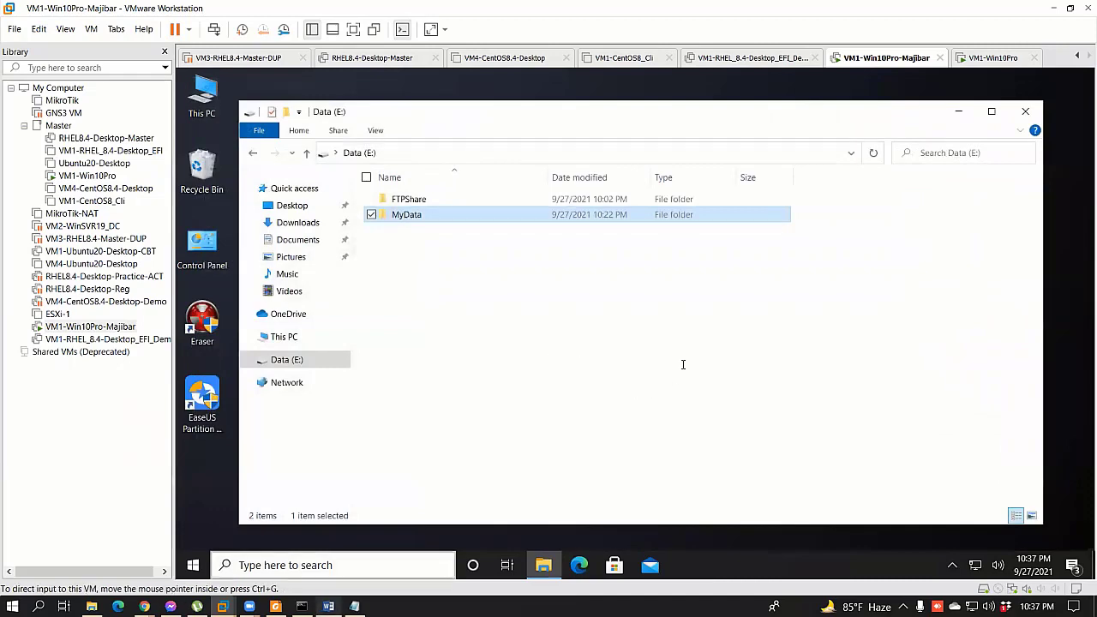
pyautogui.hotkey('alt', 'Tab')
# Step: Review lab guide pages 241–247 on folder sharing and credentials, then minimize Word
pyautogui.scroll(3, 1013, 399)
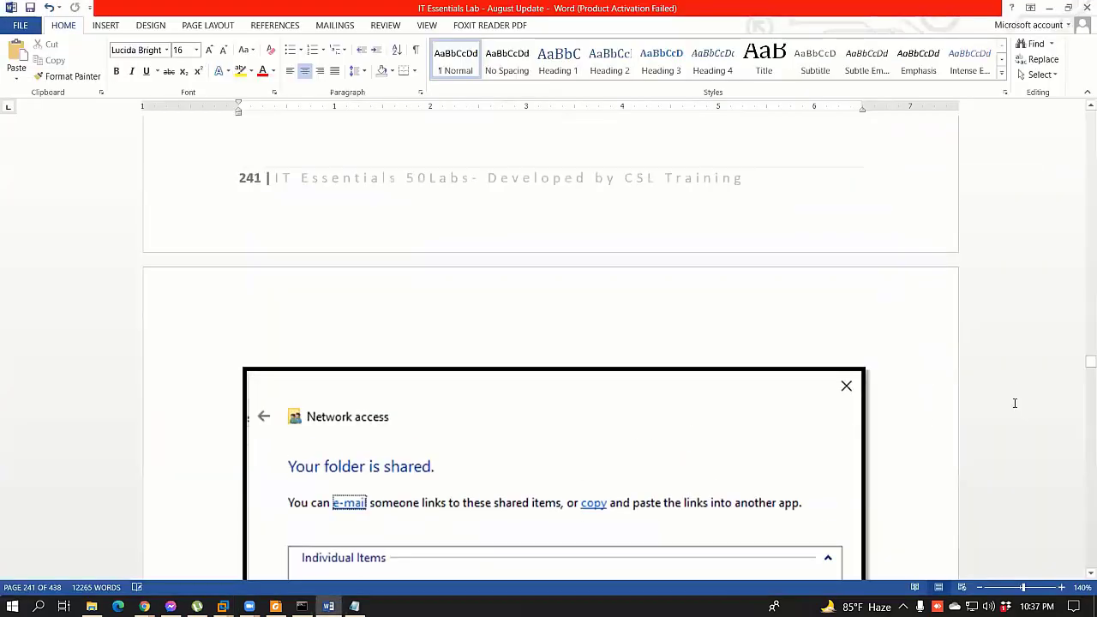
pyautogui.scroll(-5, 1012, 402)
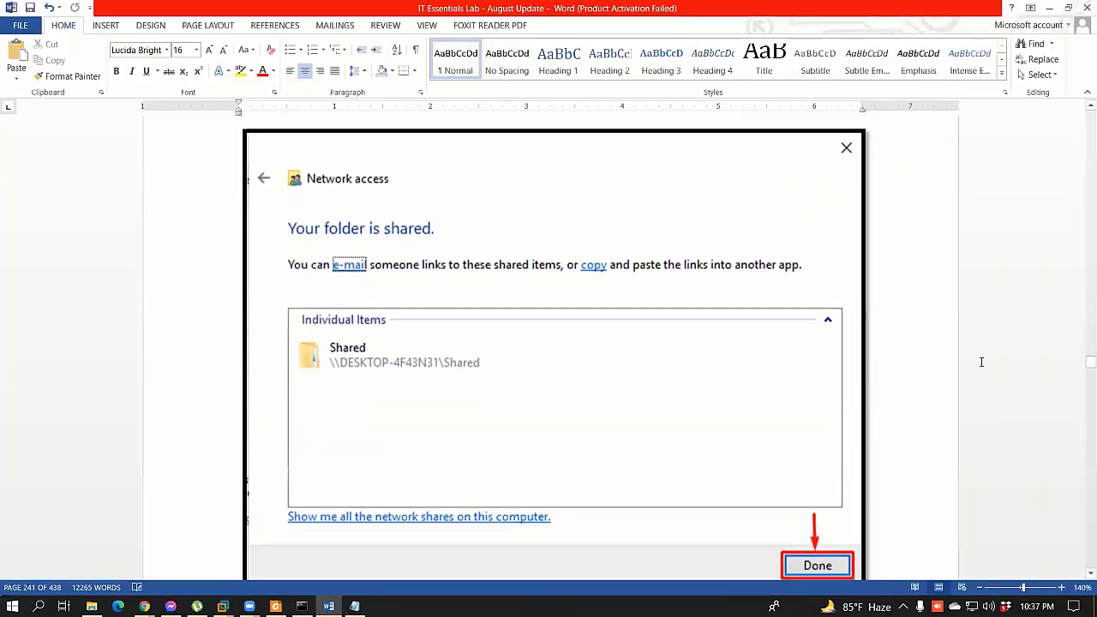
pyautogui.scroll(6, 1080, 506)
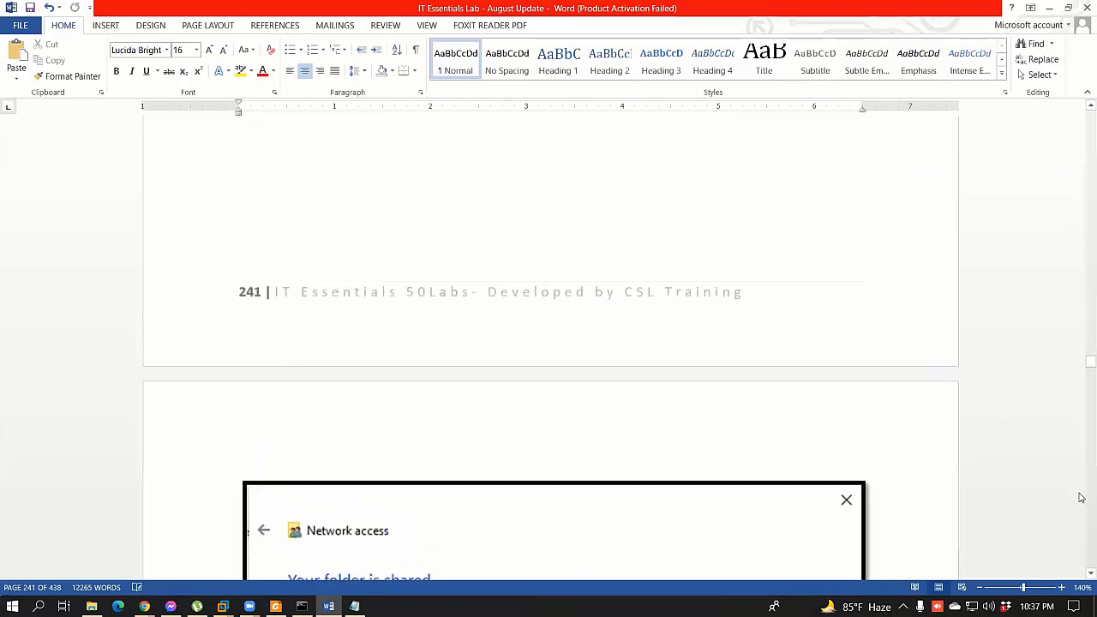
pyautogui.scroll(5, 1080, 507)
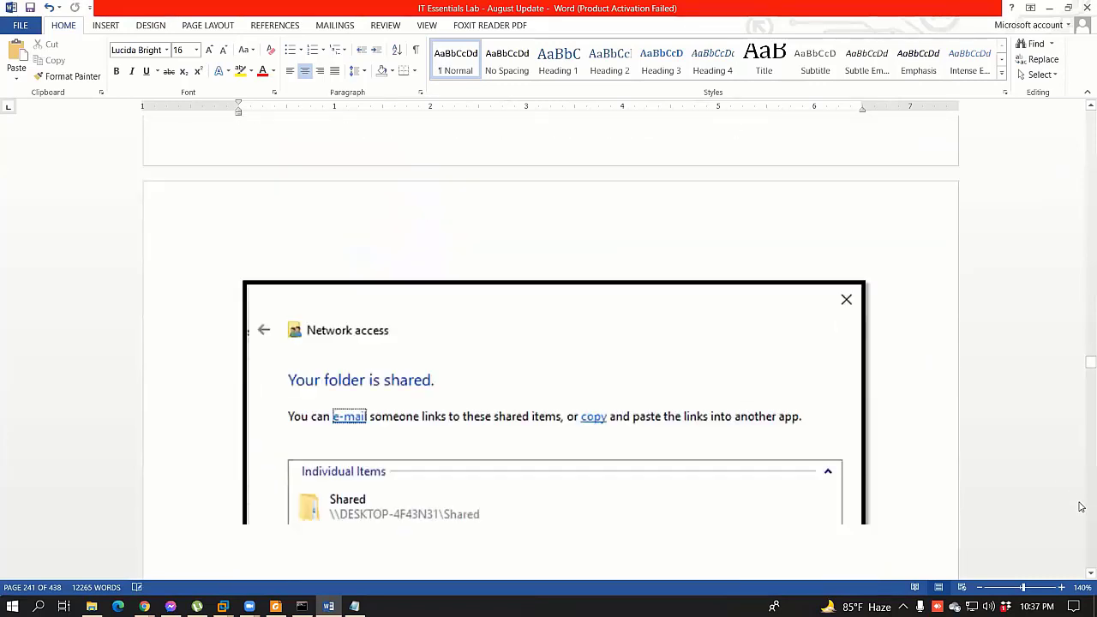
pyautogui.scroll(-4, 1080, 506)
pyautogui.scroll(-10, 710, 436)
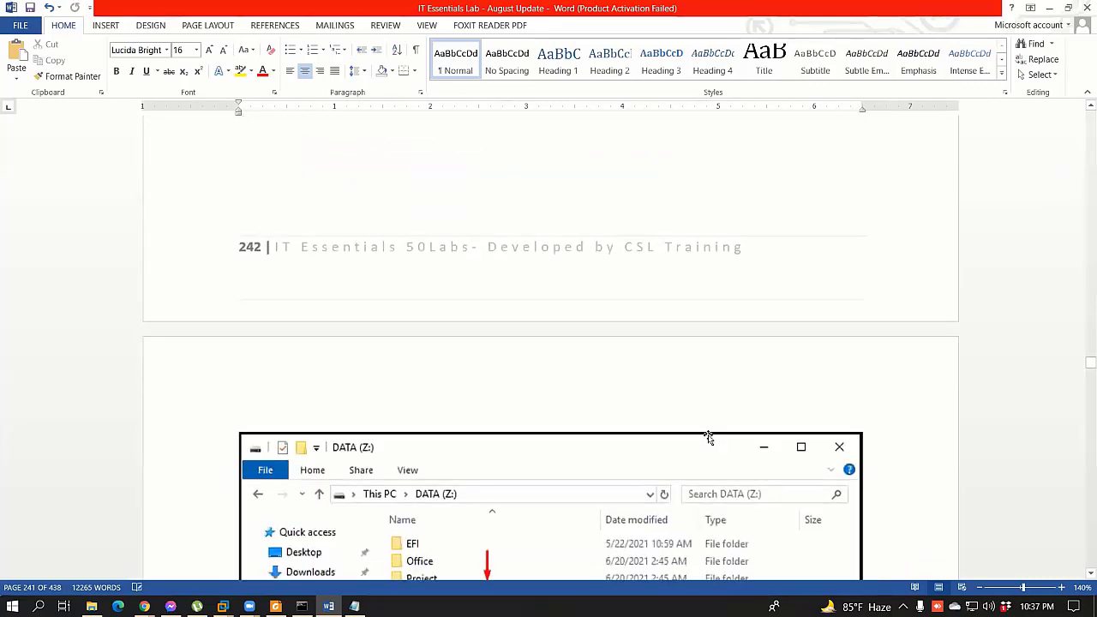
pyautogui.scroll(-3, 487, 273)
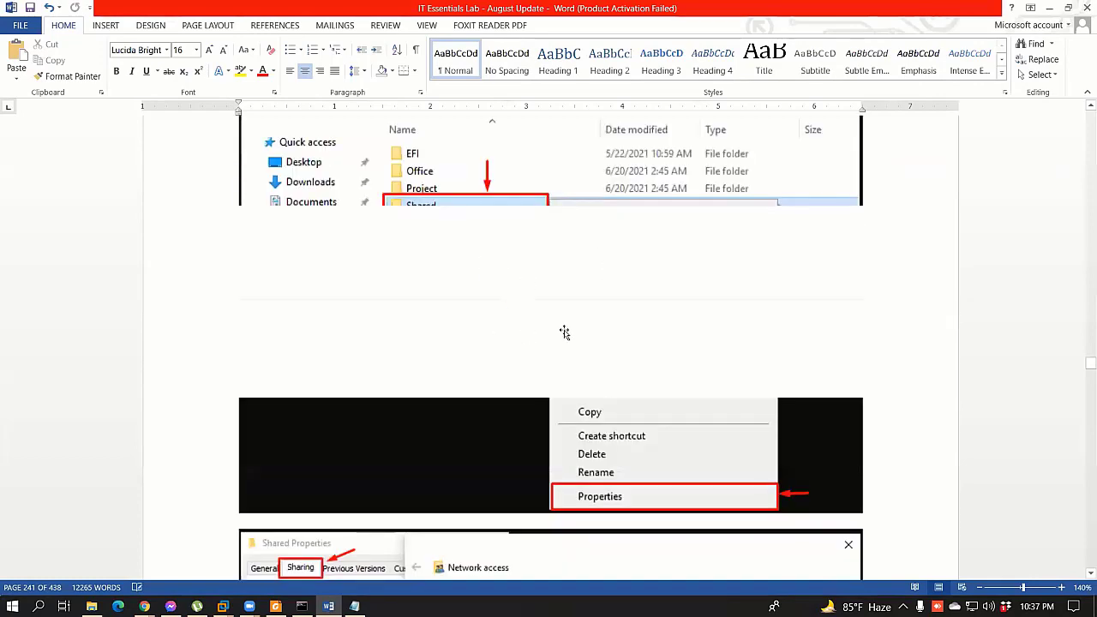
pyautogui.scroll(-6, 564, 332)
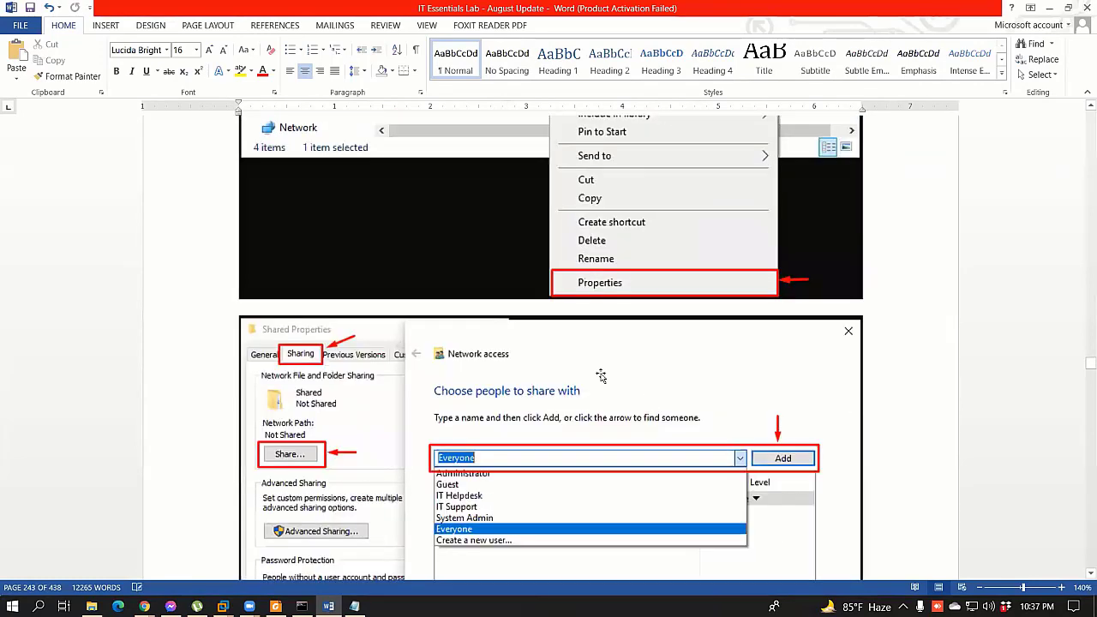
pyautogui.scroll(-2, 601, 375)
pyautogui.scroll(-7, 789, 340)
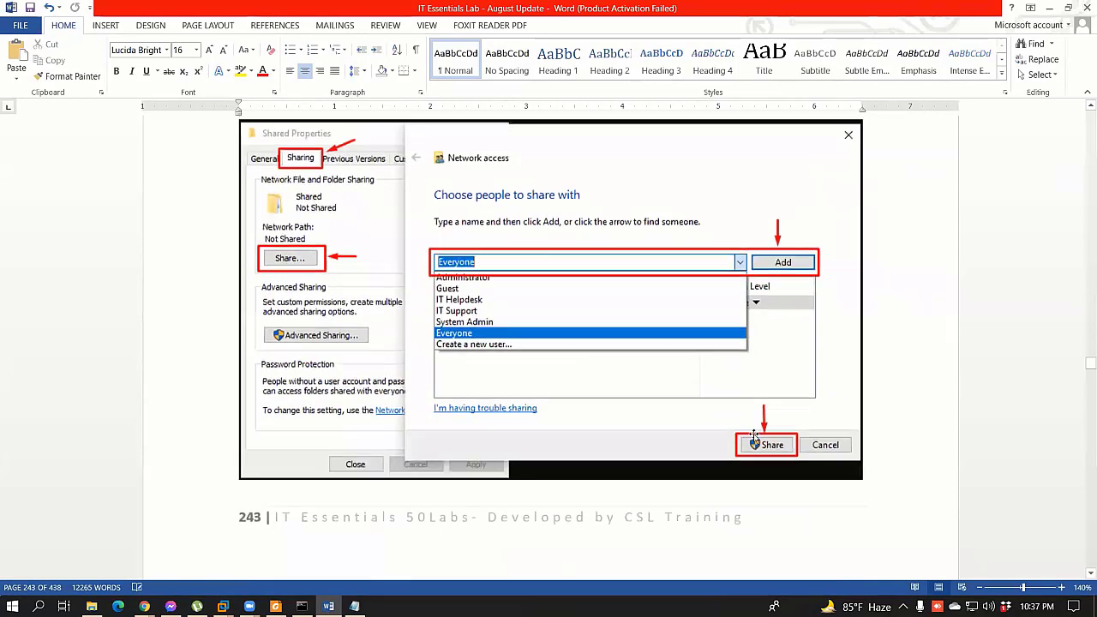
pyautogui.scroll(-8, 721, 415)
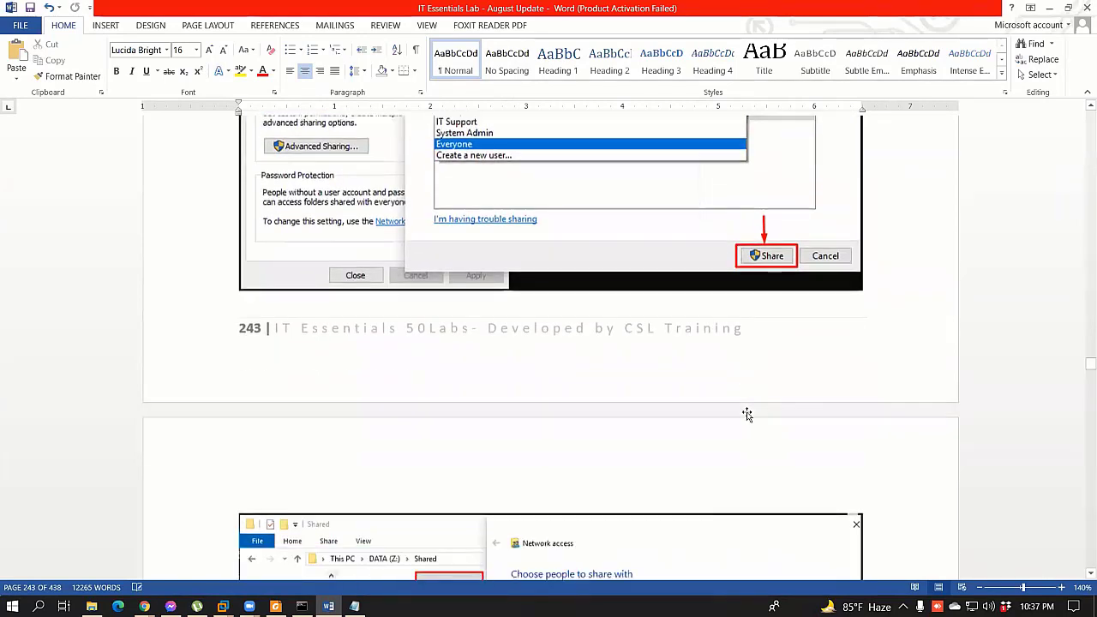
pyautogui.scroll(-2, 742, 390)
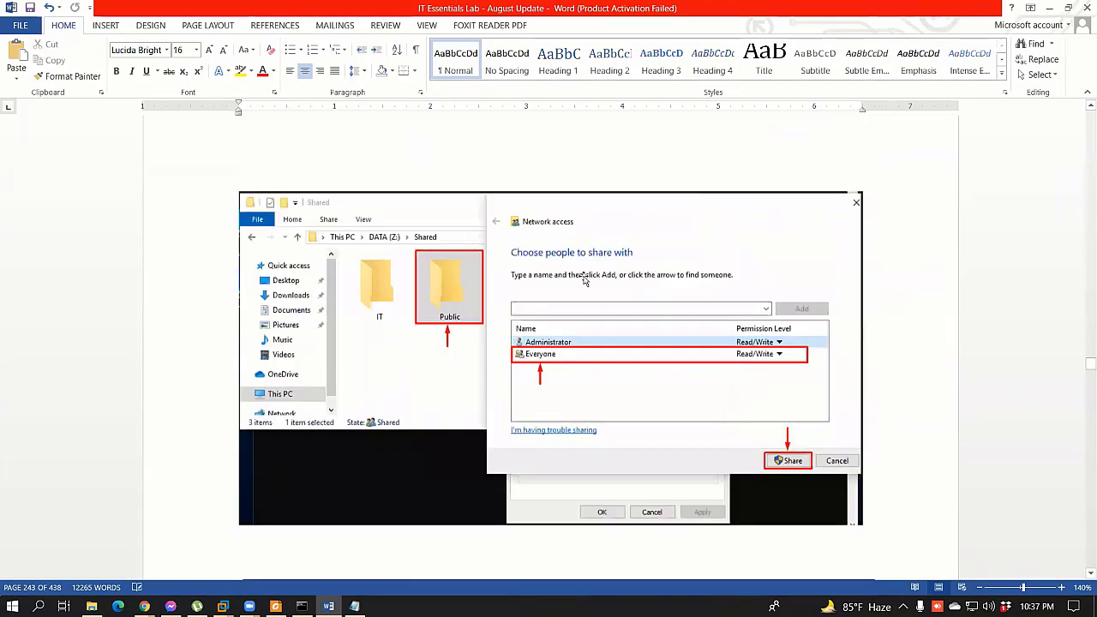
pyautogui.scroll(-20, 788, 257)
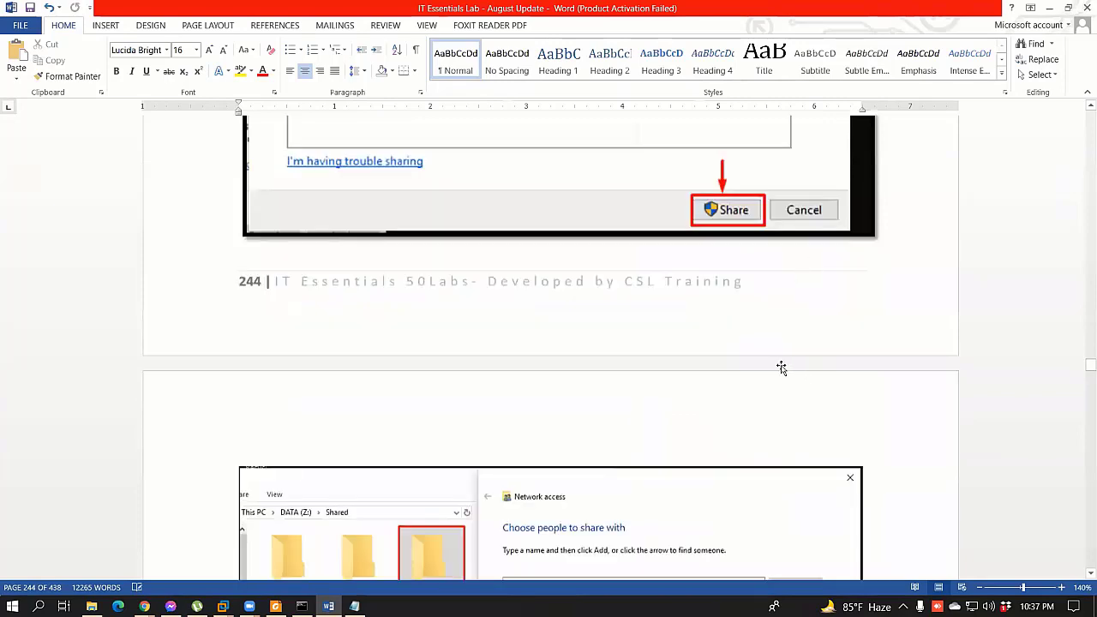
pyautogui.scroll(-9, 780, 366)
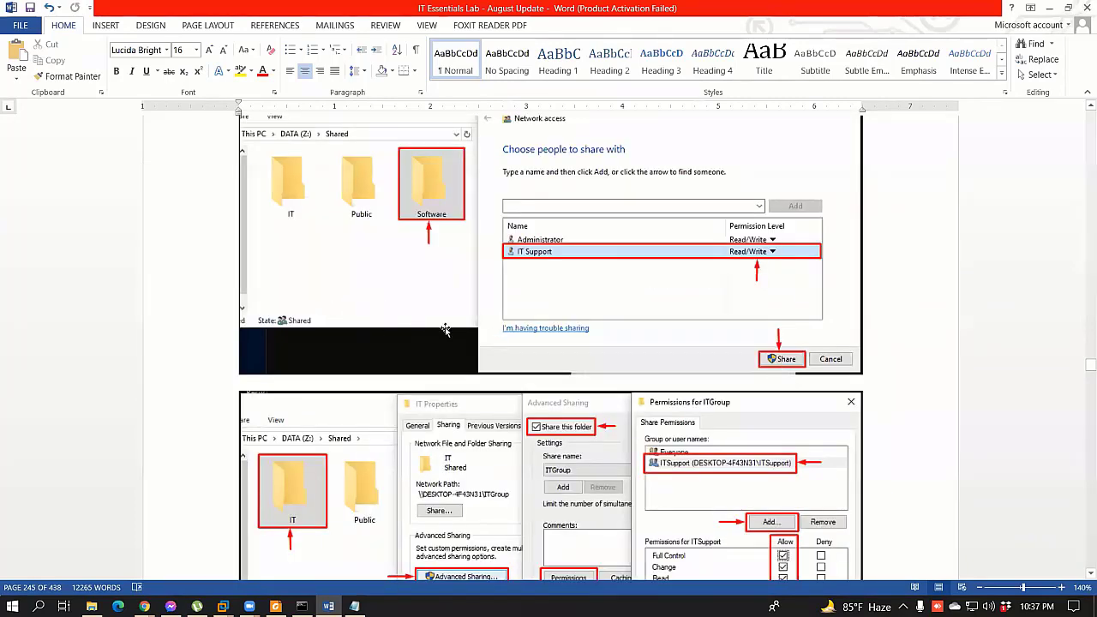
pyautogui.scroll(2, 444, 330)
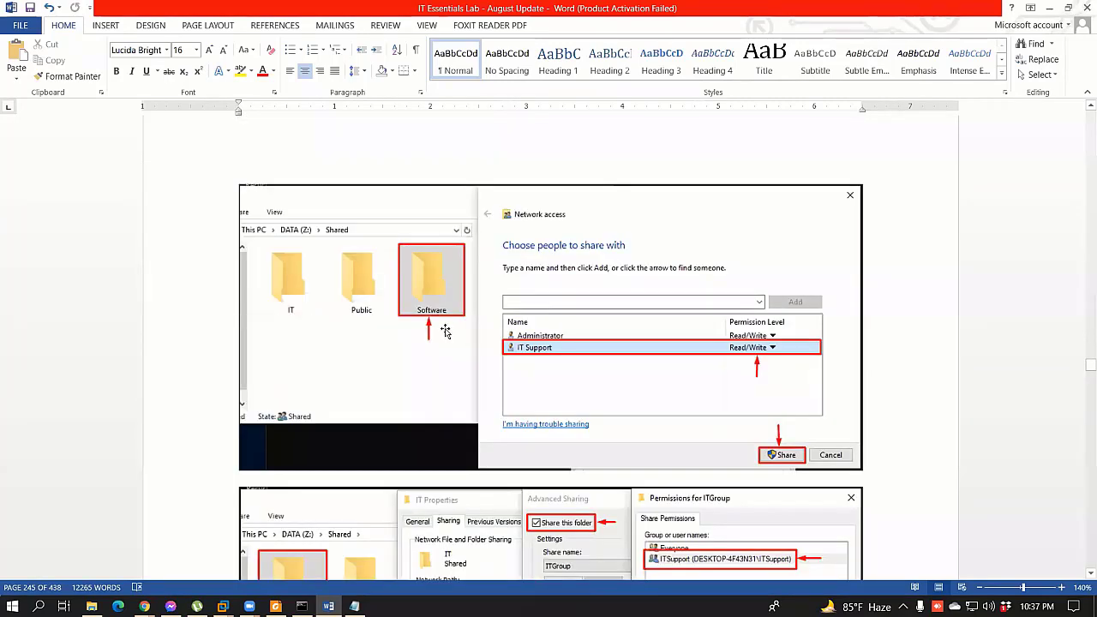
pyautogui.scroll(-7, 445, 330)
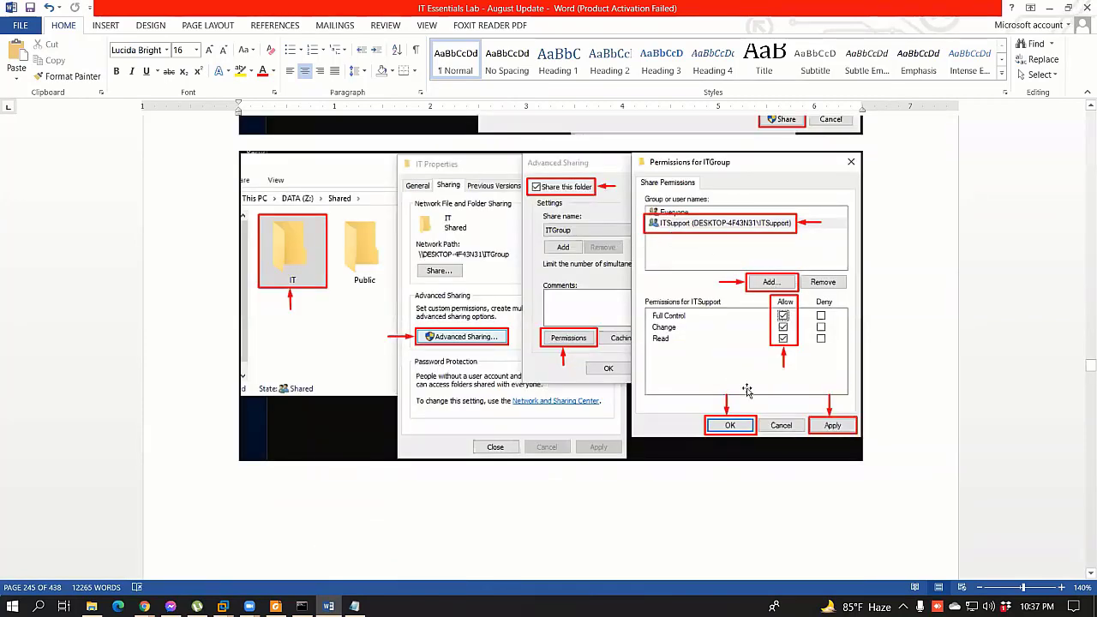
pyautogui.scroll(-2, 676, 370)
pyautogui.scroll(-6, 676, 373)
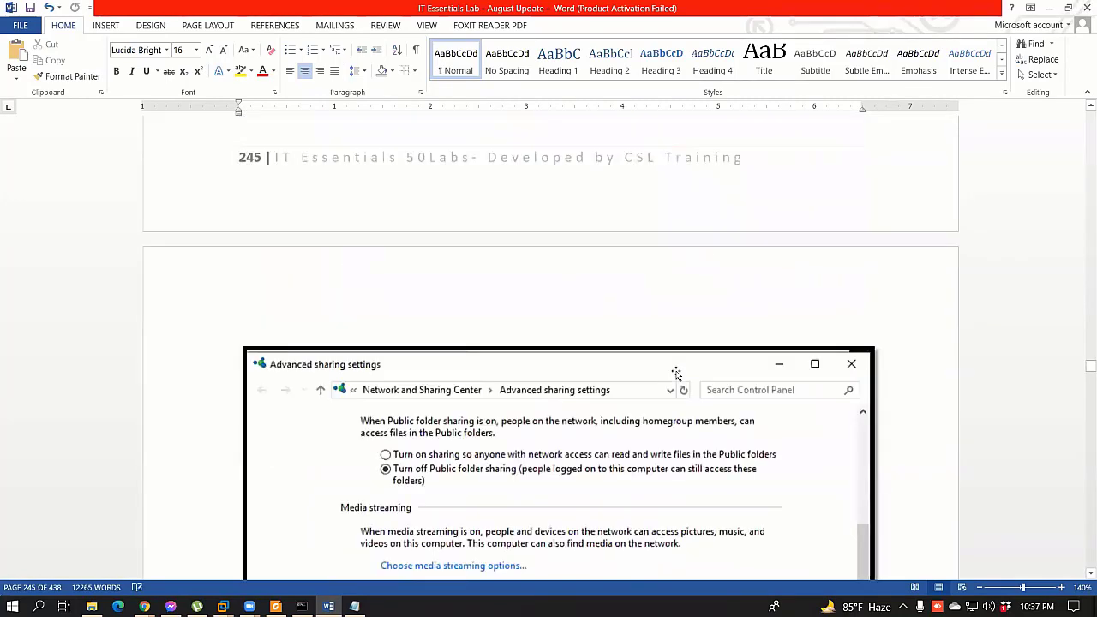
pyautogui.scroll(-3, 465, 341)
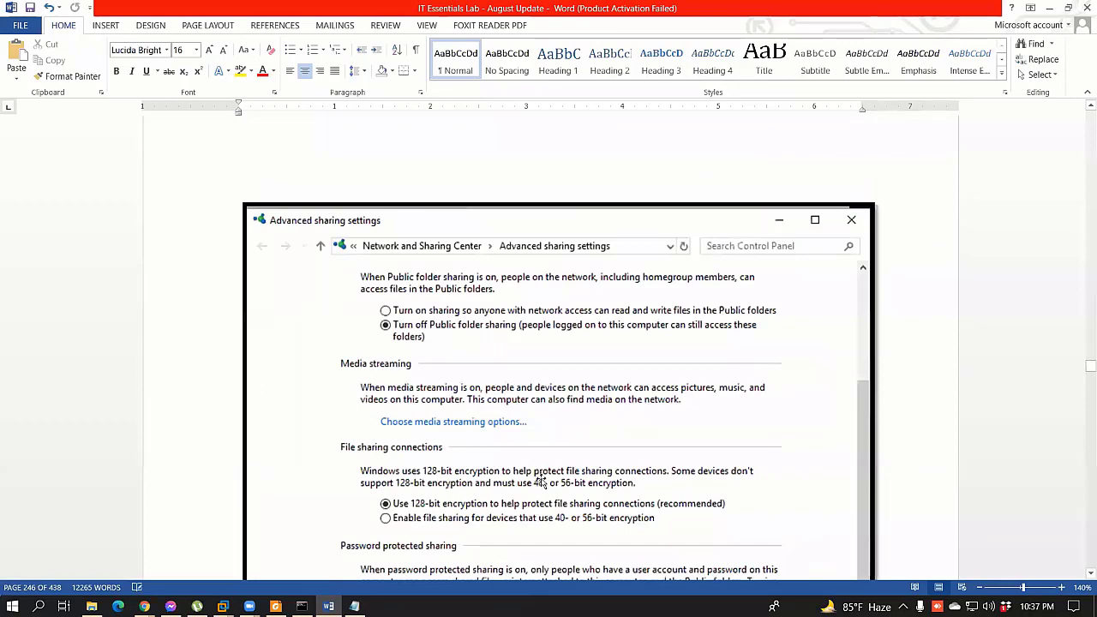
pyautogui.scroll(-3, 628, 457)
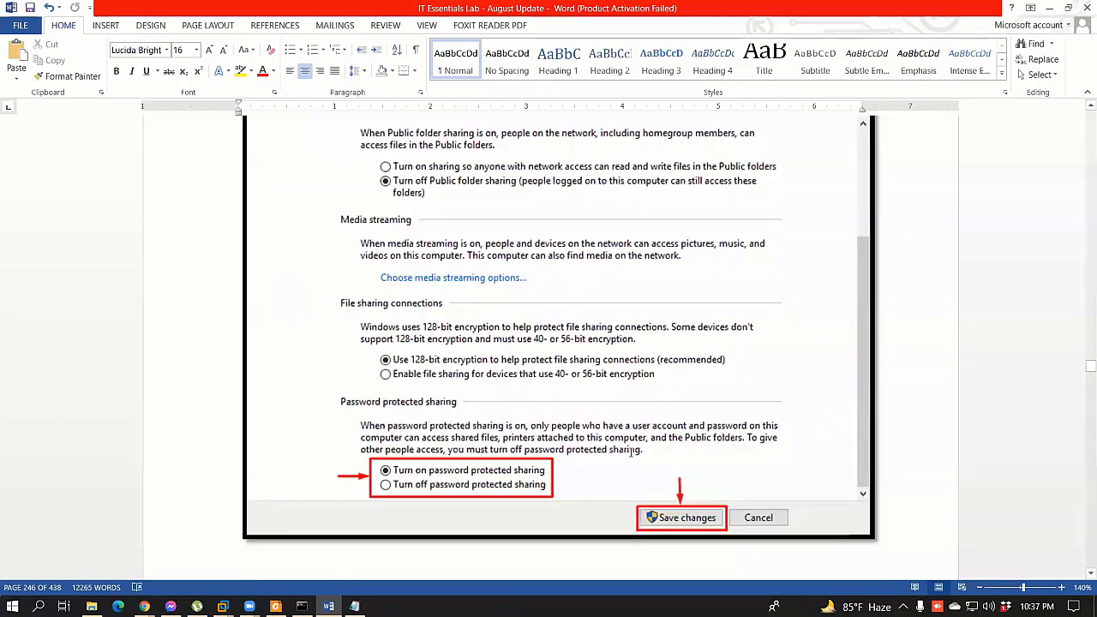
pyautogui.scroll(-8, 553, 364)
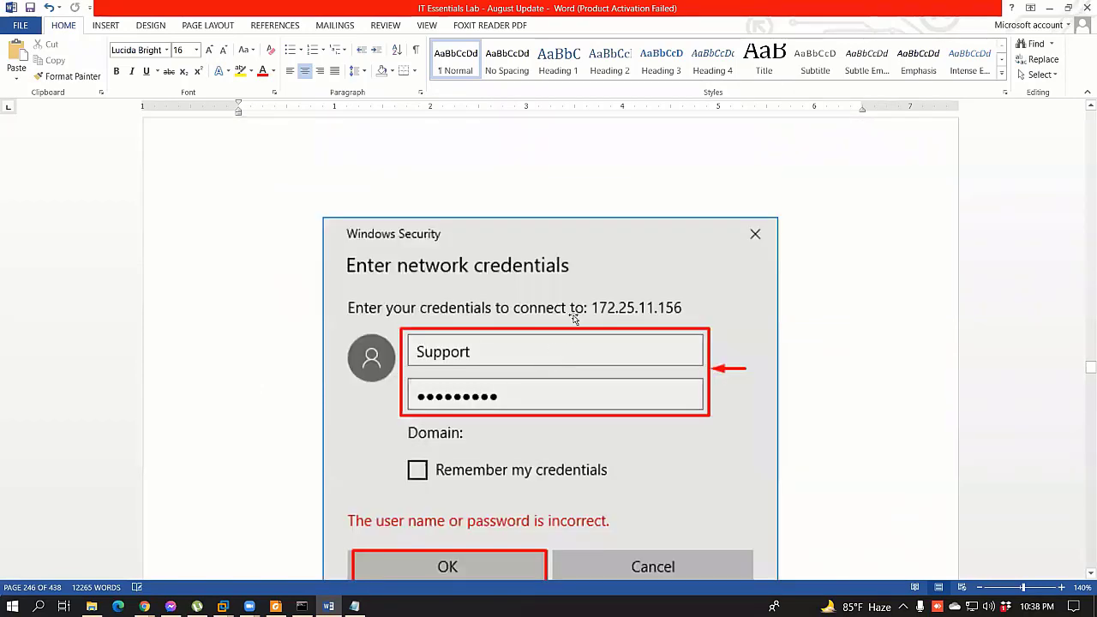
pyautogui.scroll(-1, 523, 414)
pyautogui.scroll(-8, 553, 431)
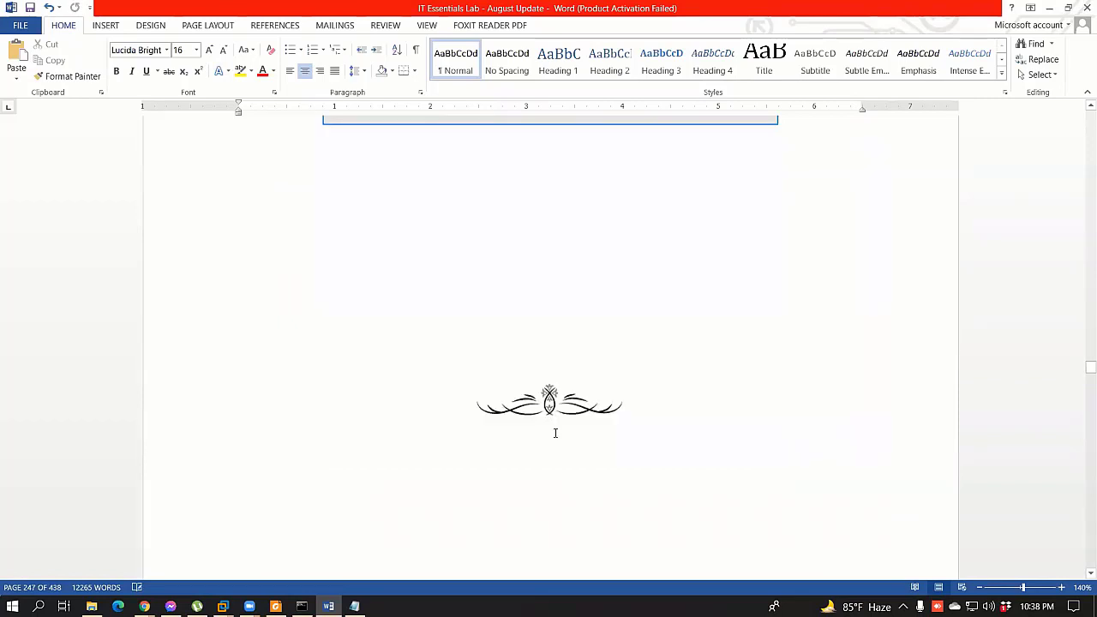
pyautogui.scroll(5, 556, 432)
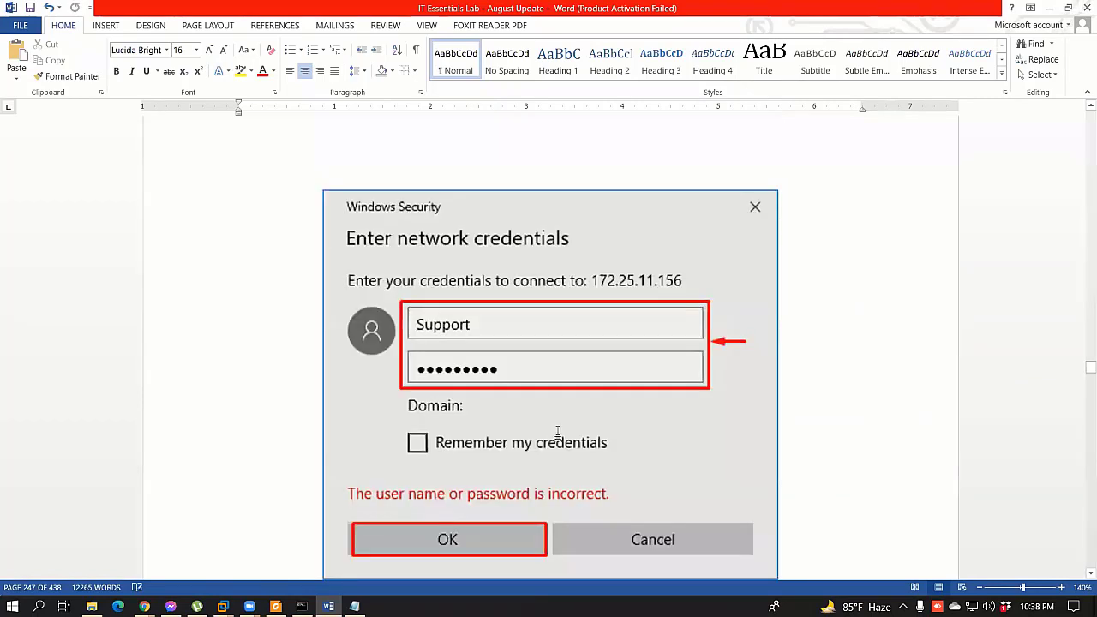
pyautogui.scroll(15, 557, 429)
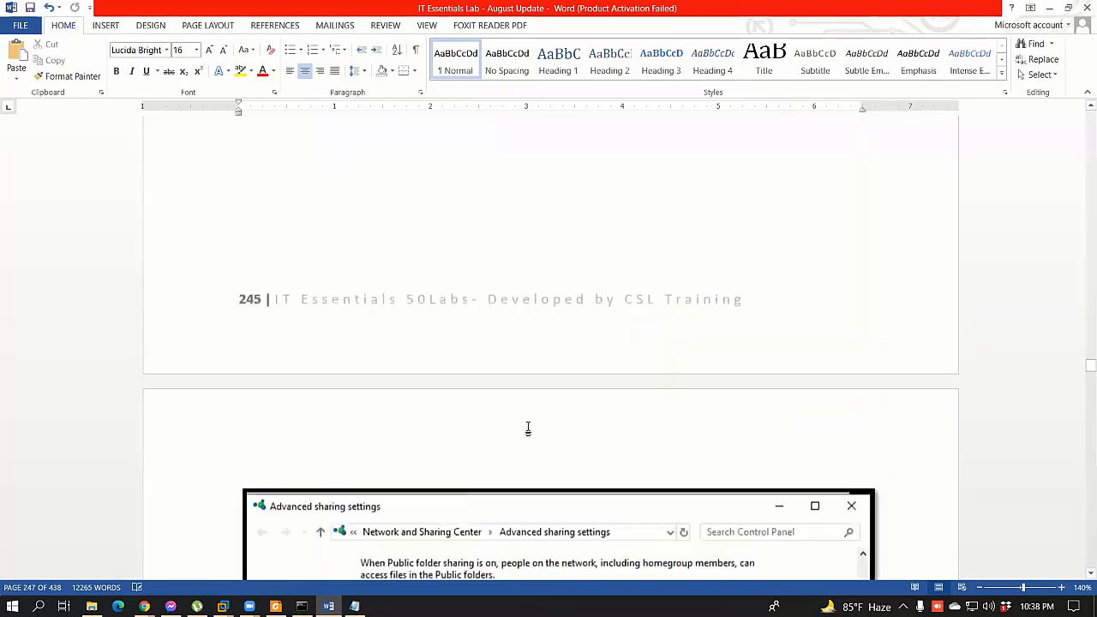
pyautogui.scroll(10, 1056, 8)
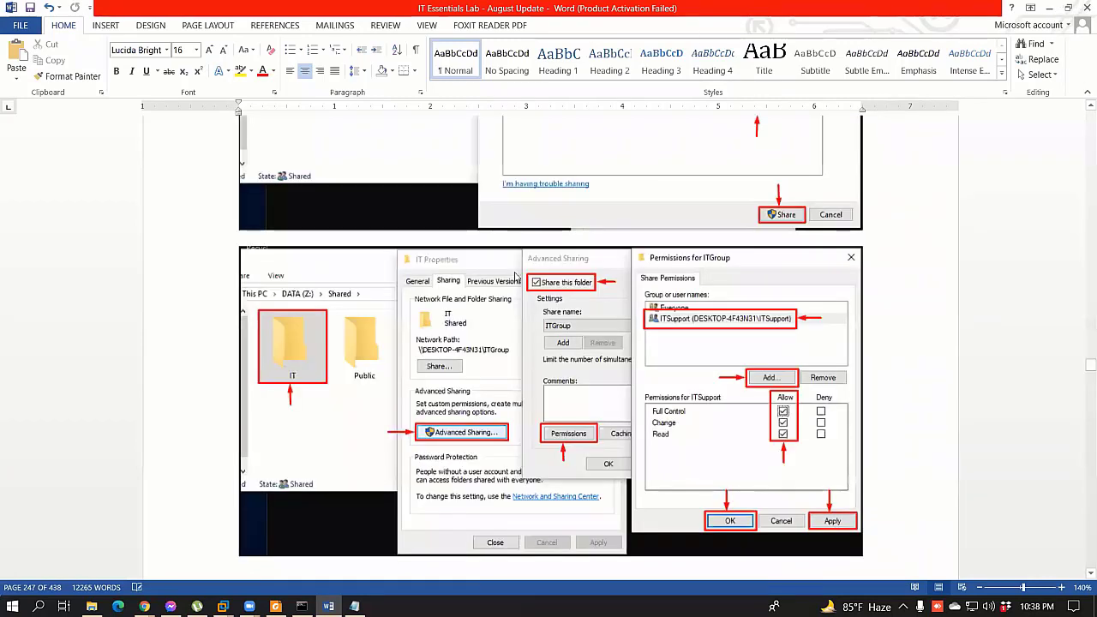
pyautogui.press('super+Down')
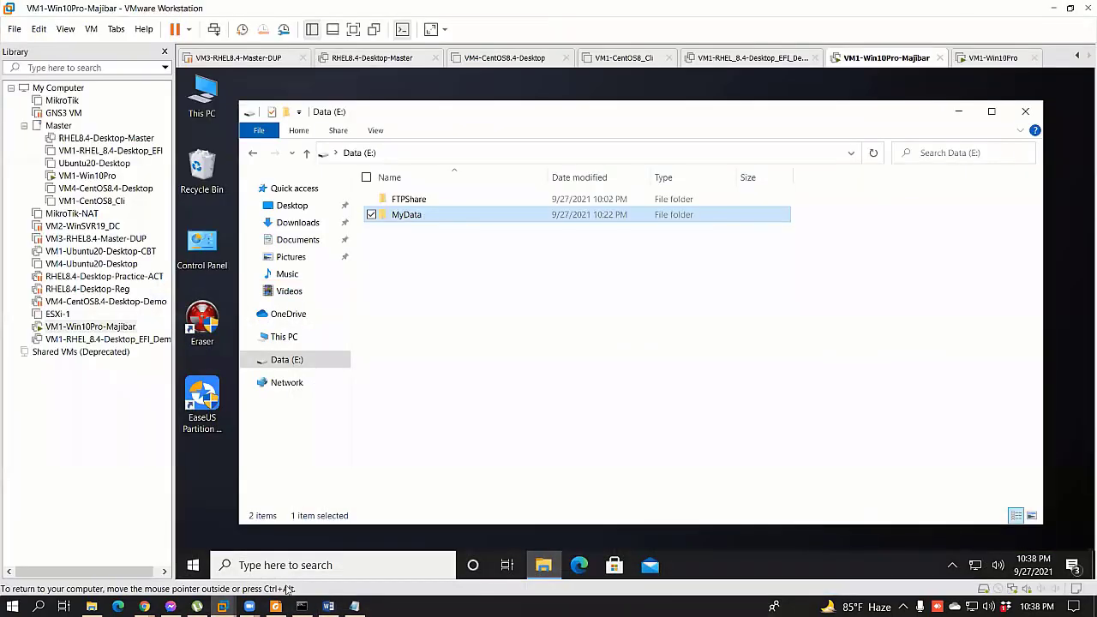
# Step: Open the MyData folder's properties and bring up its network sharing list
pyautogui.rightClick(426, 216)
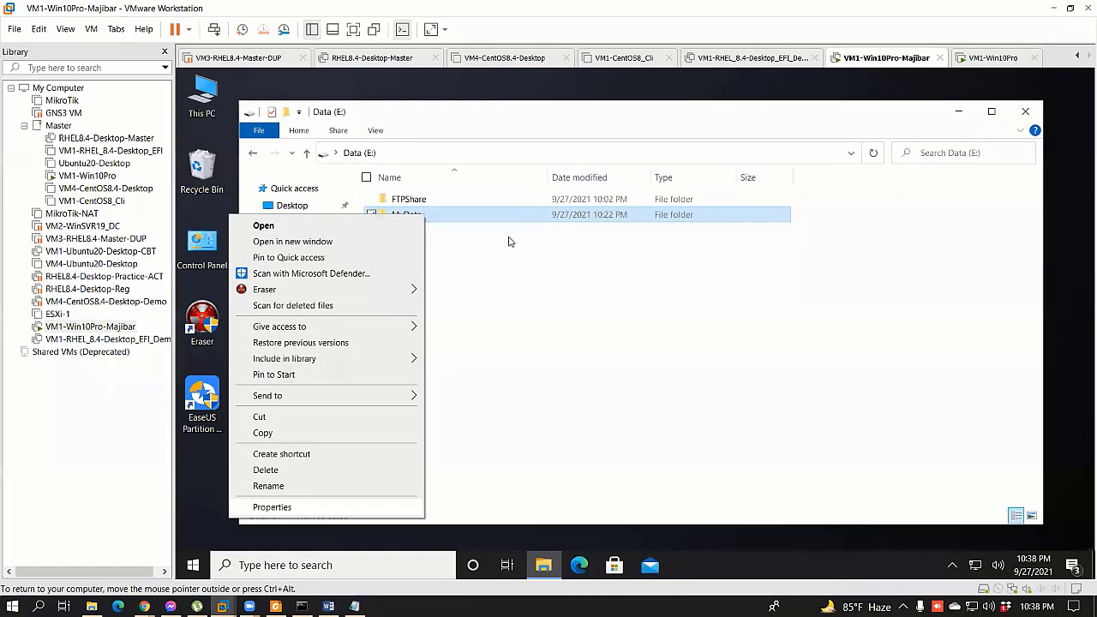
pyautogui.press('r')
pyautogui.click(492, 240)
pyautogui.click(472, 335)
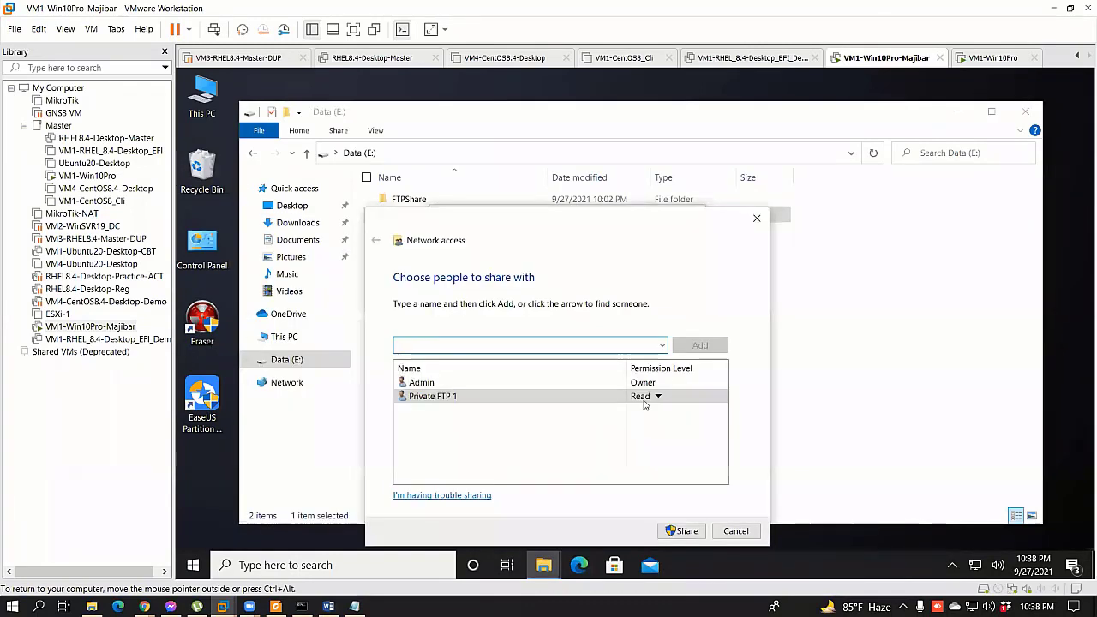
# Step: Check in the permission level dropdown that Private FTP 1 has Read access
pyautogui.click(657, 398)
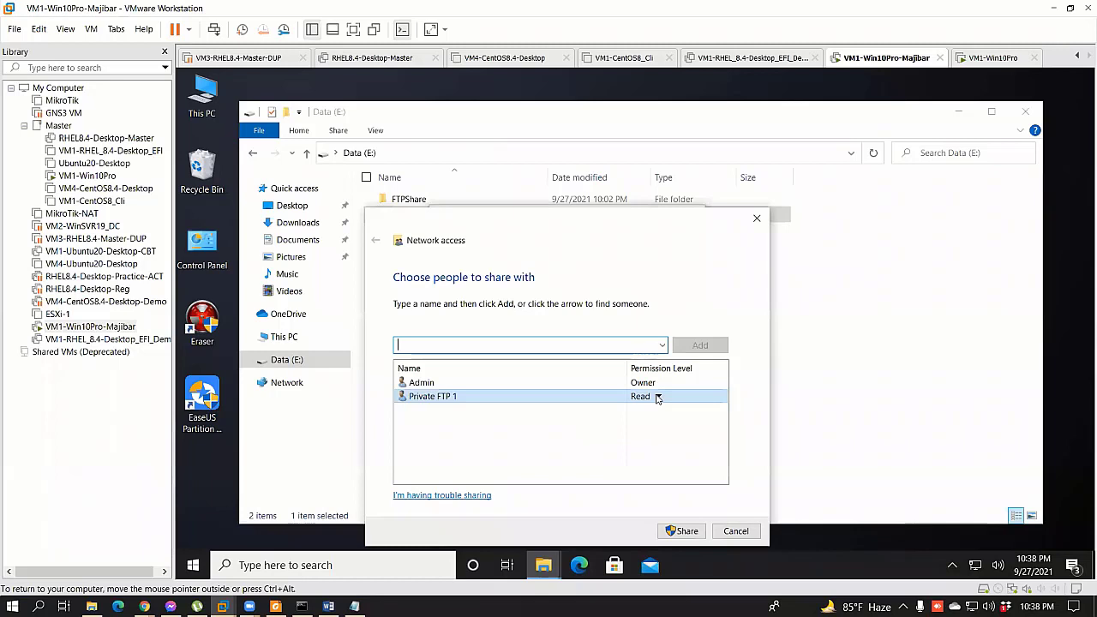
pyautogui.click(657, 397)
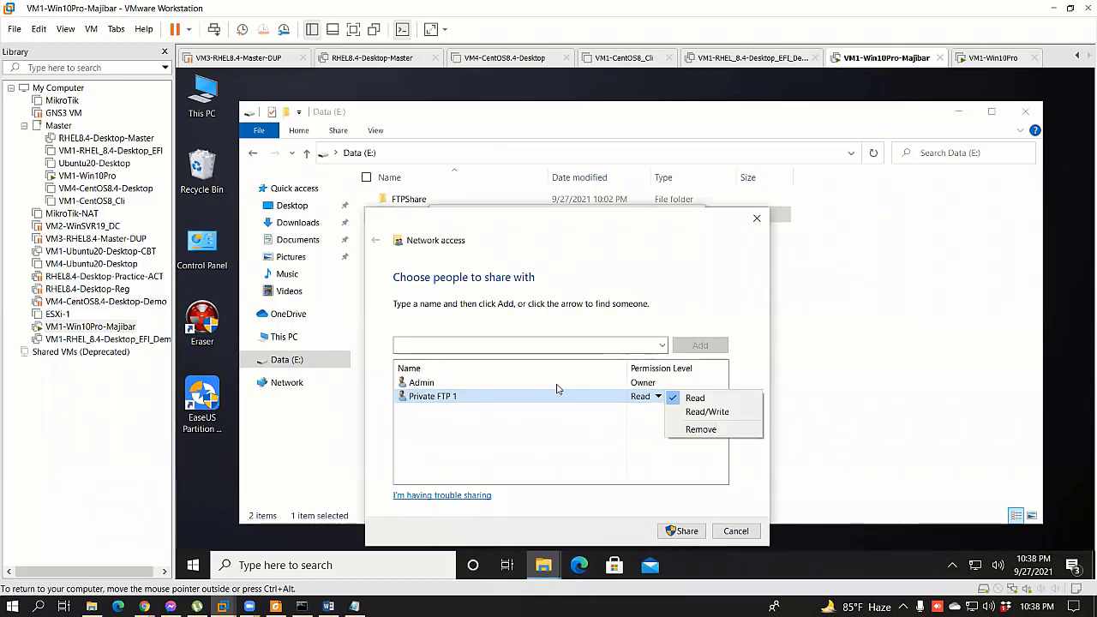
pyautogui.click(673, 386)
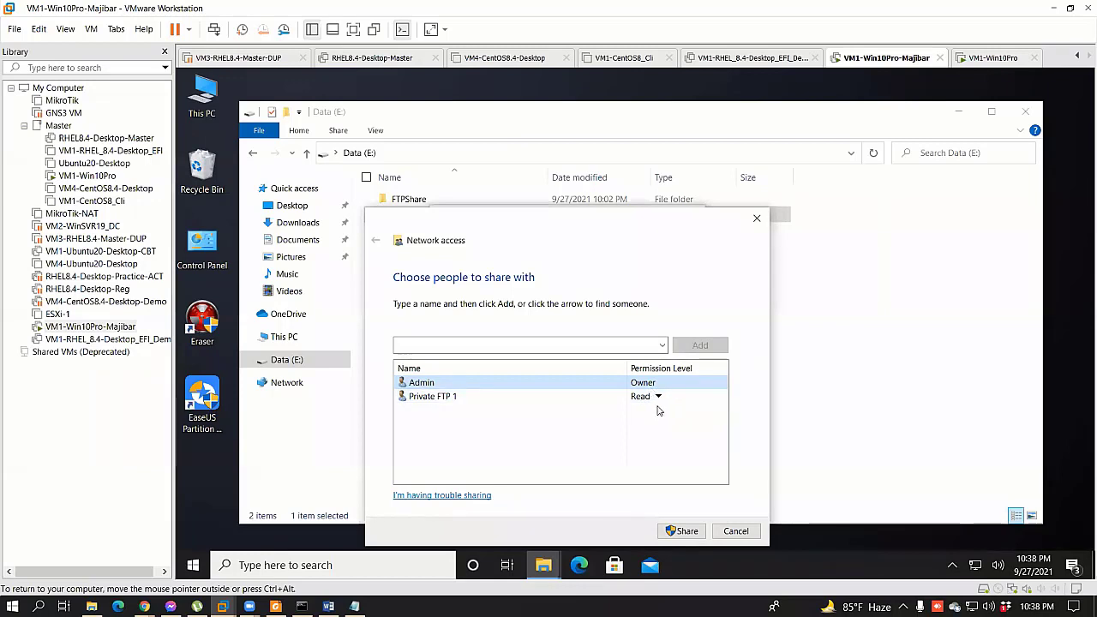
pyautogui.click(657, 398)
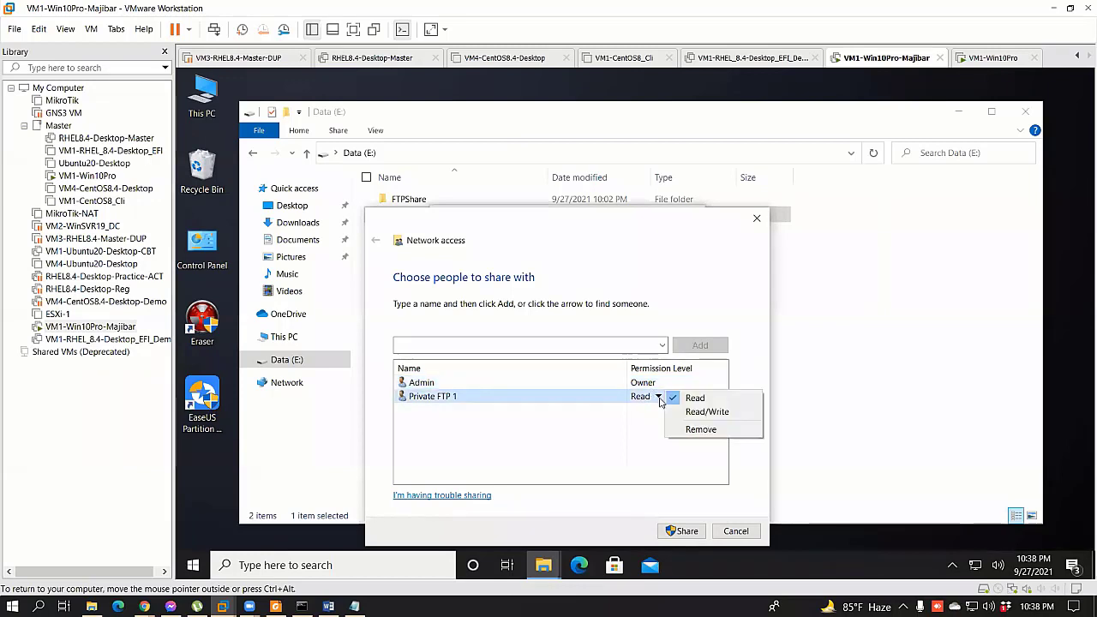
pyautogui.click(614, 434)
# Step: Remove Everyone from MyData's Advanced Sharing share permissions
pyautogui.click(735, 531)
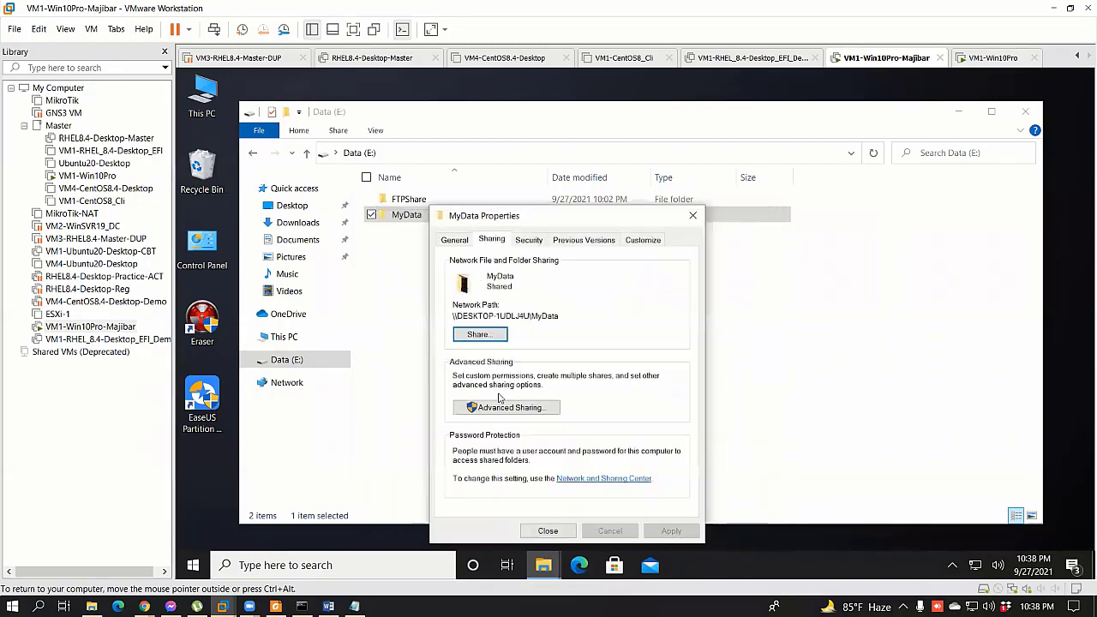
pyautogui.click(502, 409)
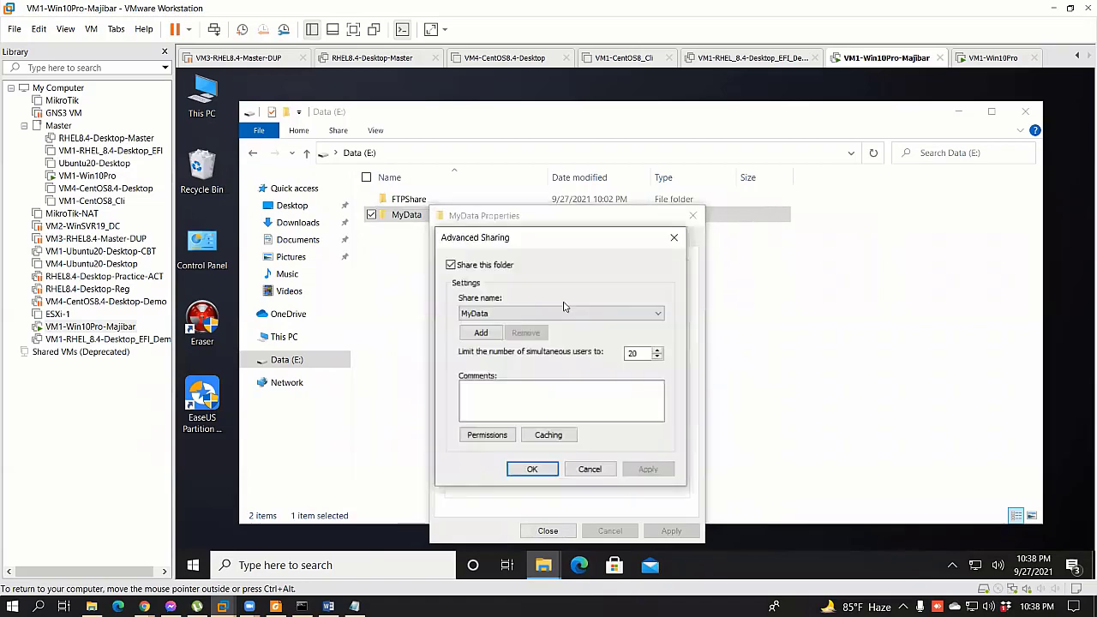
pyautogui.click(488, 435)
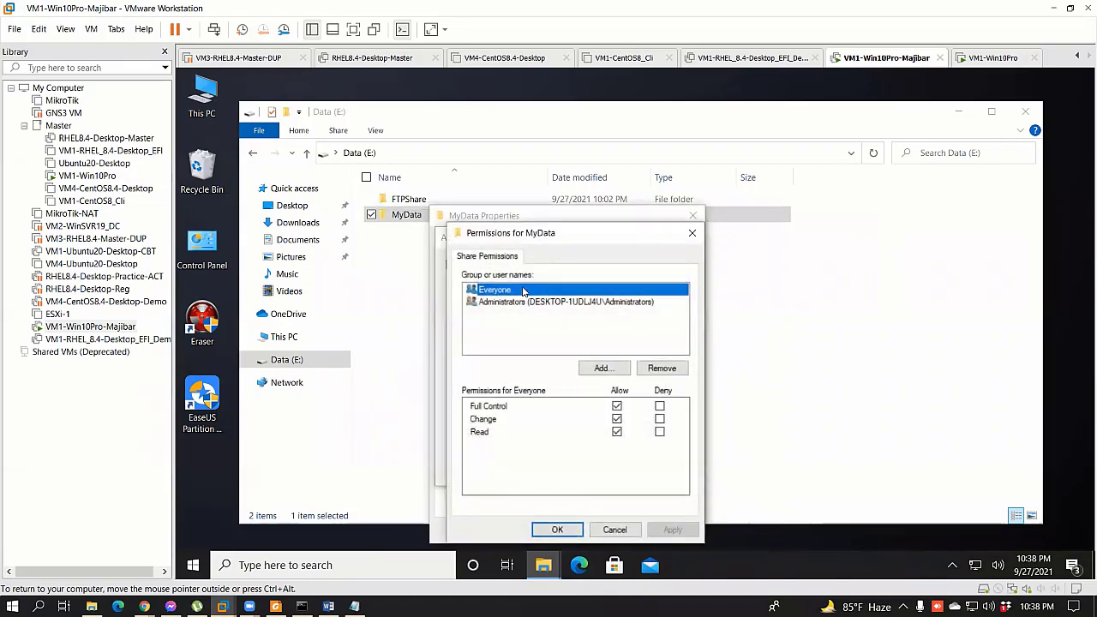
pyautogui.click(661, 368)
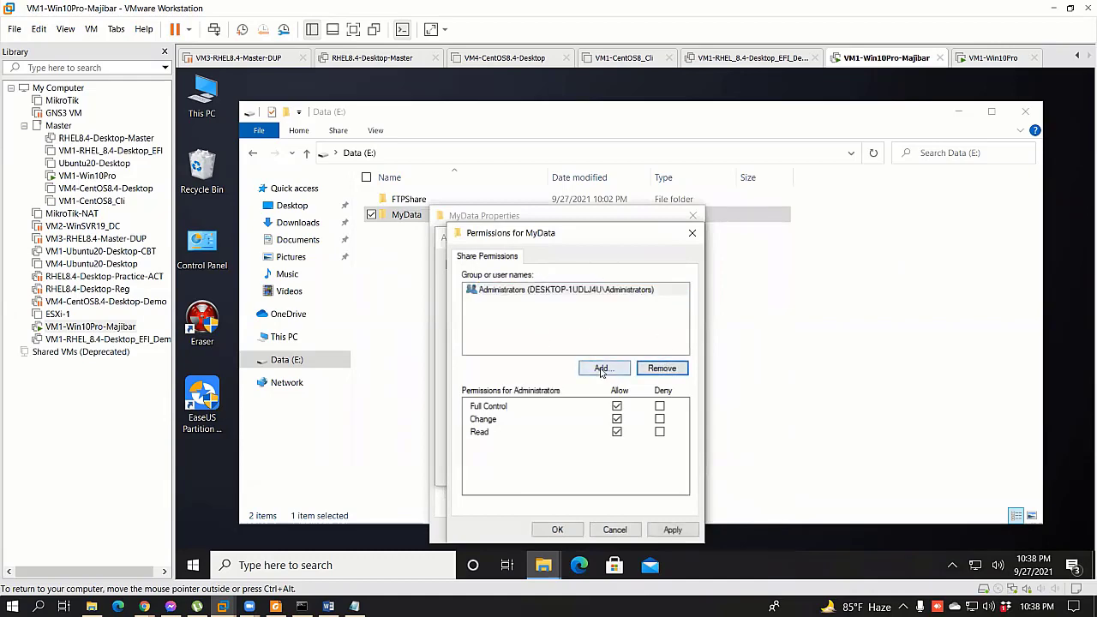
# Step: Add the ftpuser1 account to the share permissions and apply them
pyautogui.click(602, 368)
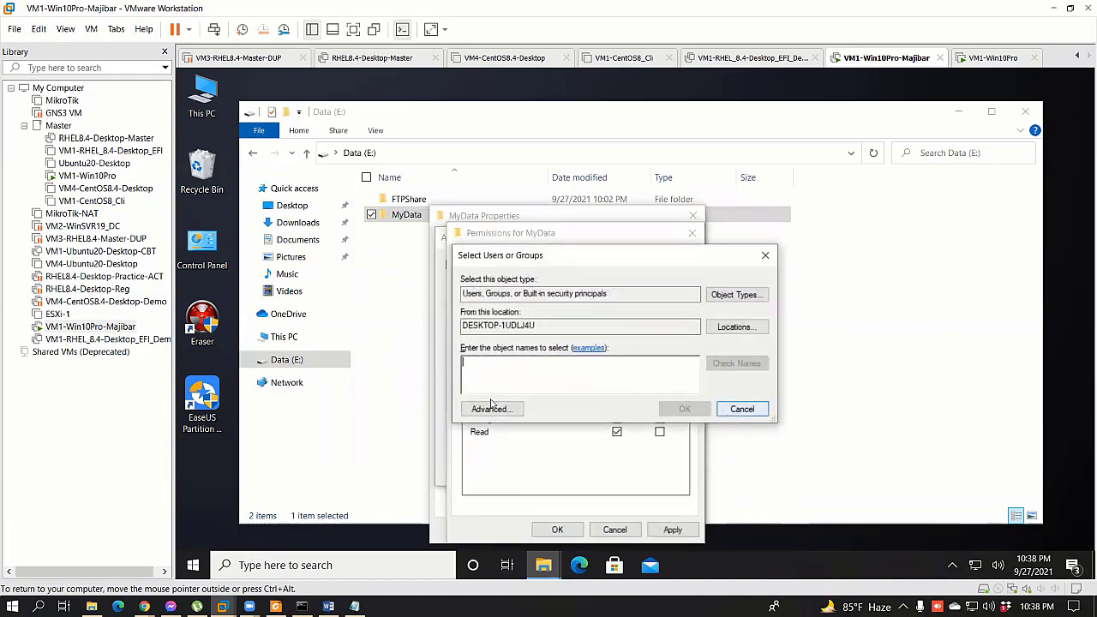
pyautogui.click(492, 408)
pyautogui.click(788, 278)
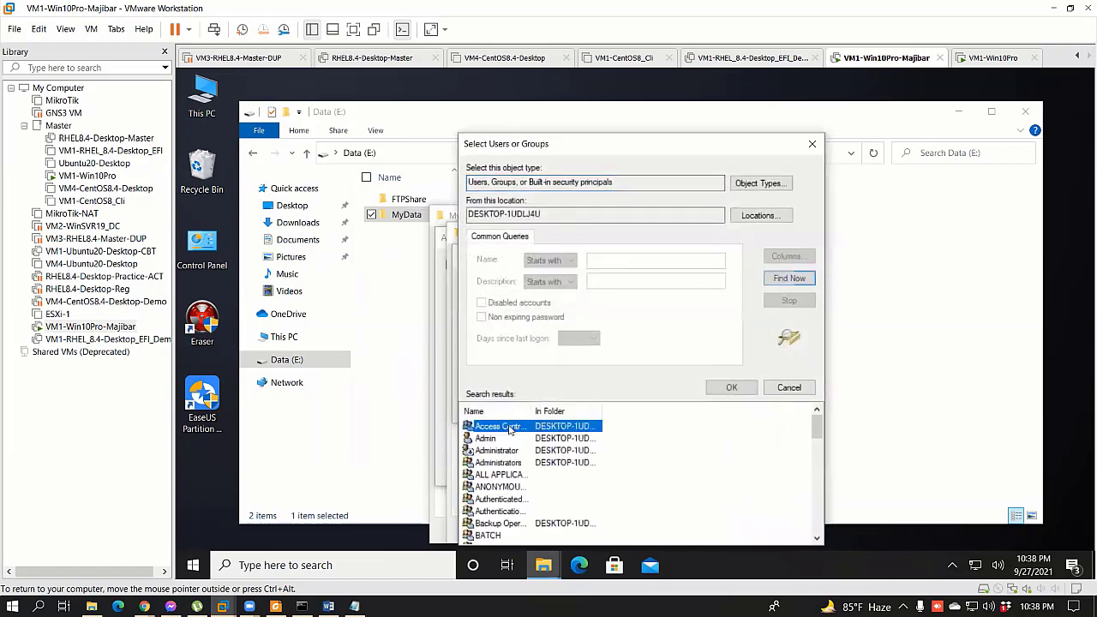
pyautogui.scroll(-4, 514, 510)
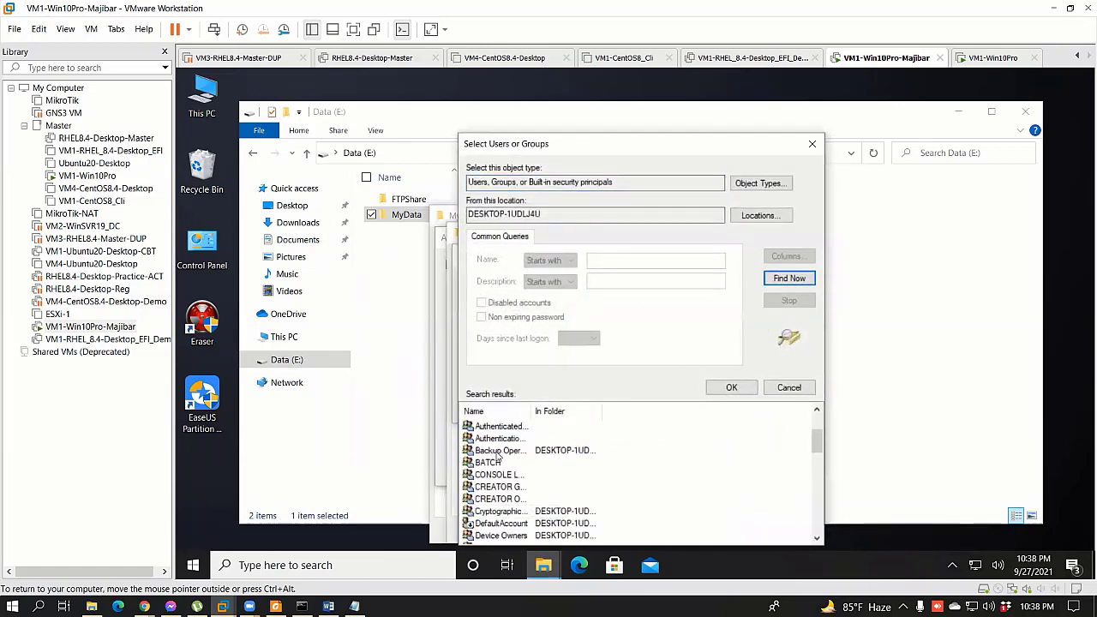
pyautogui.click(493, 488)
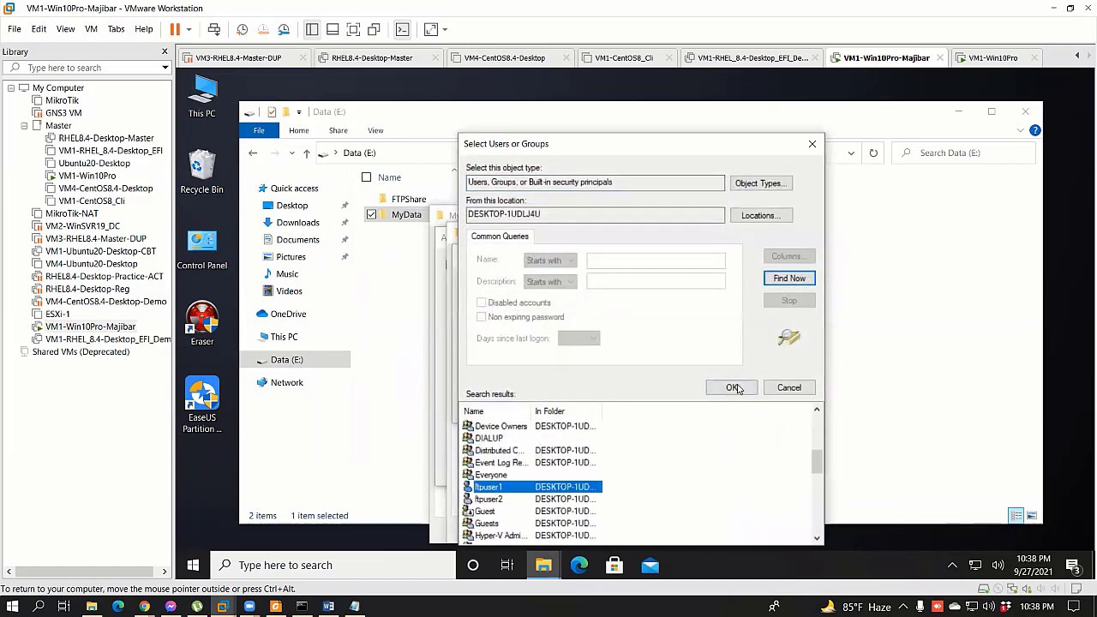
pyautogui.click(734, 387)
pyautogui.click(685, 411)
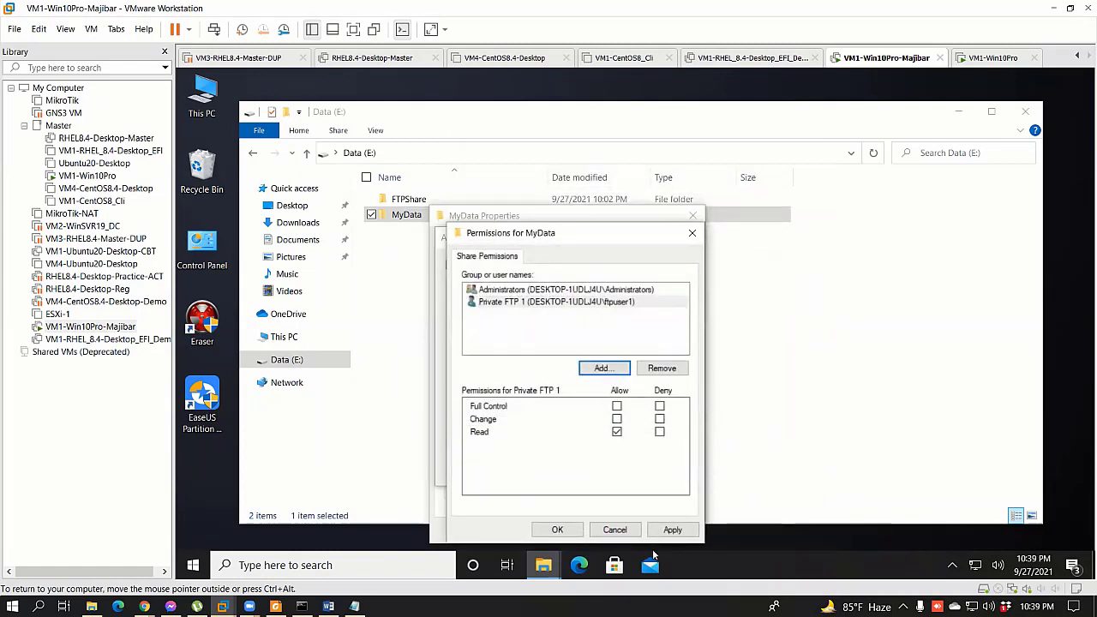
pyautogui.click(671, 528)
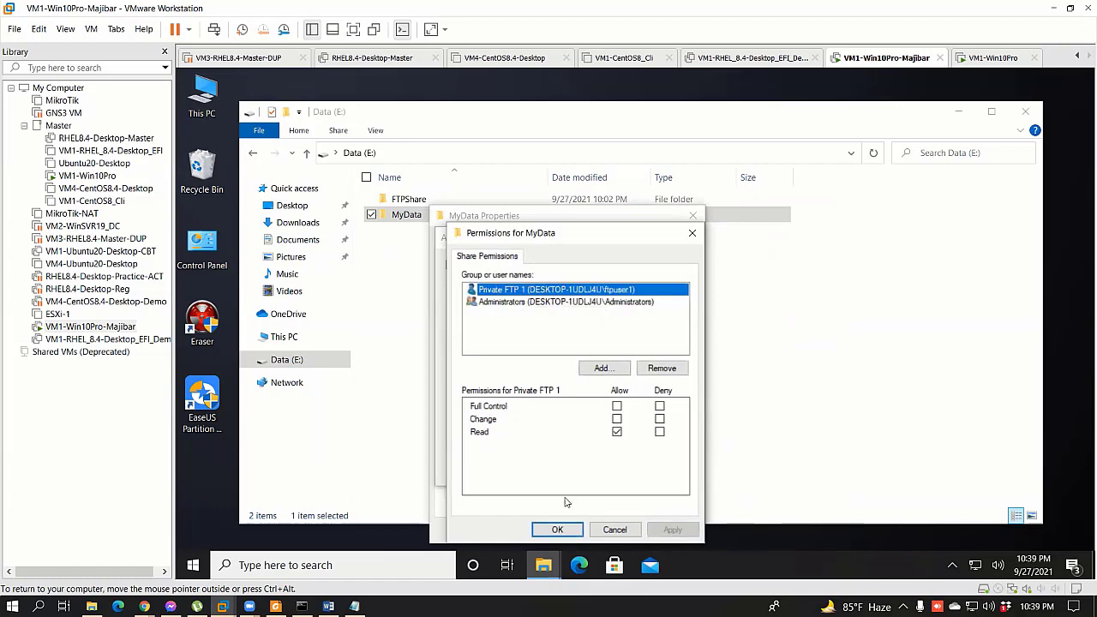
# Step: Apply Advanced Sharing and share MyData with the listed people
pyautogui.click(557, 530)
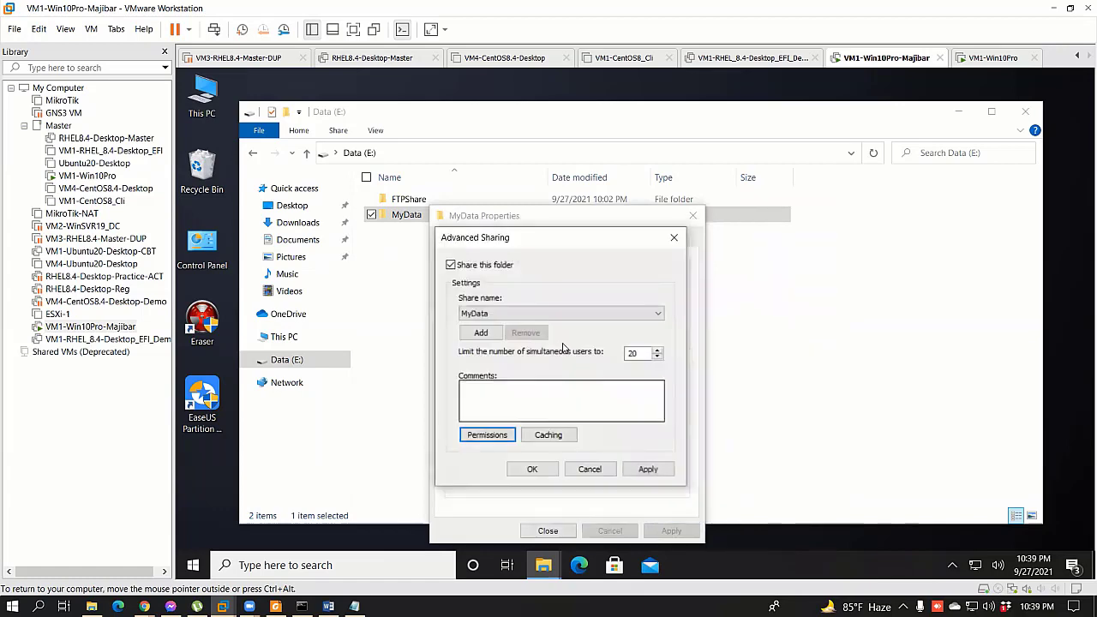
pyautogui.click(647, 470)
pyautogui.click(531, 469)
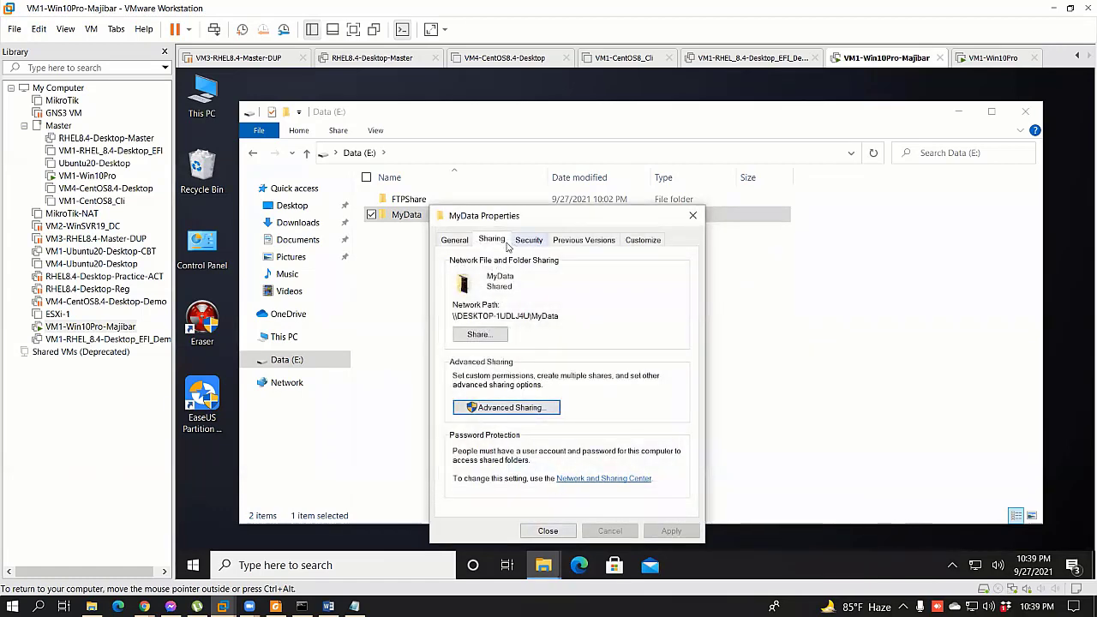
pyautogui.click(481, 334)
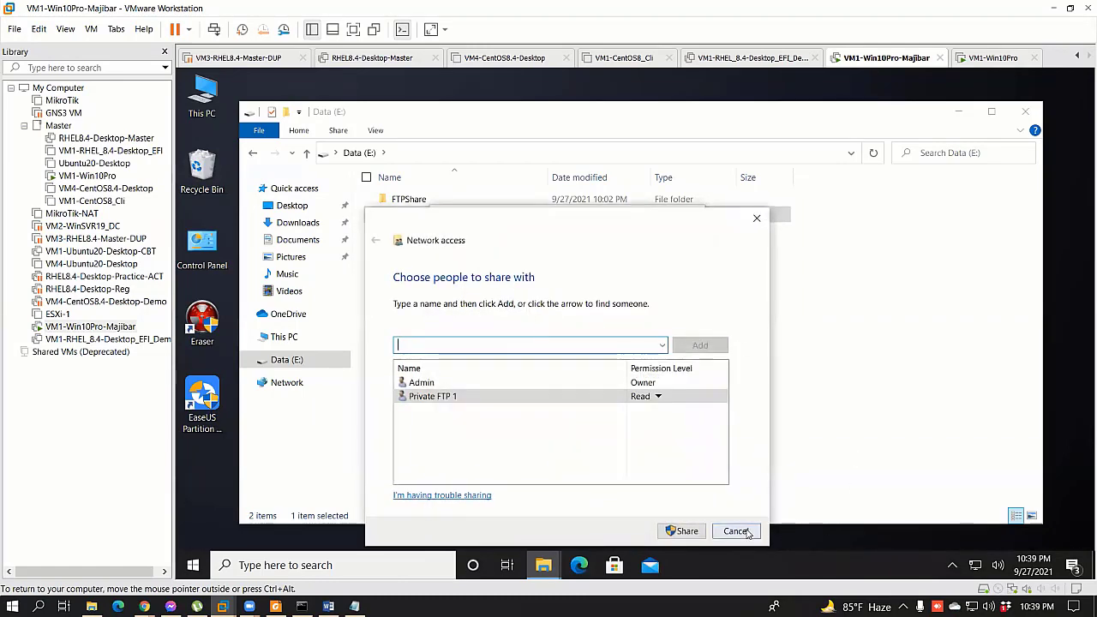
pyautogui.click(682, 531)
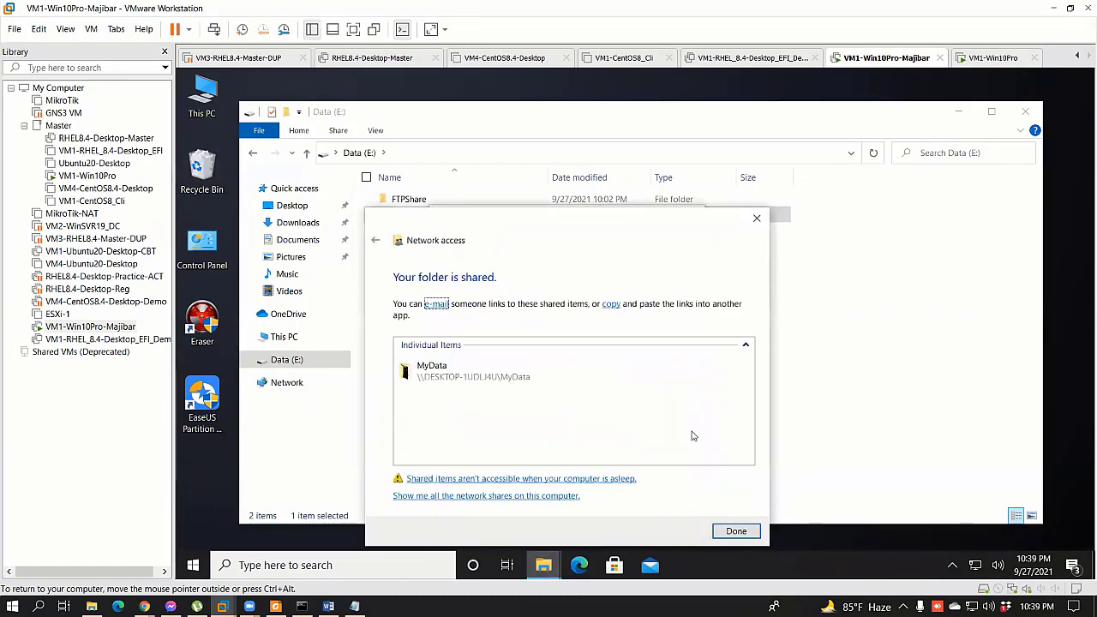
# Step: Close the sharing dialogs and open \\172.25.11.159\MyData on the VM1-Win10Pro guest
pyautogui.click(744, 537)
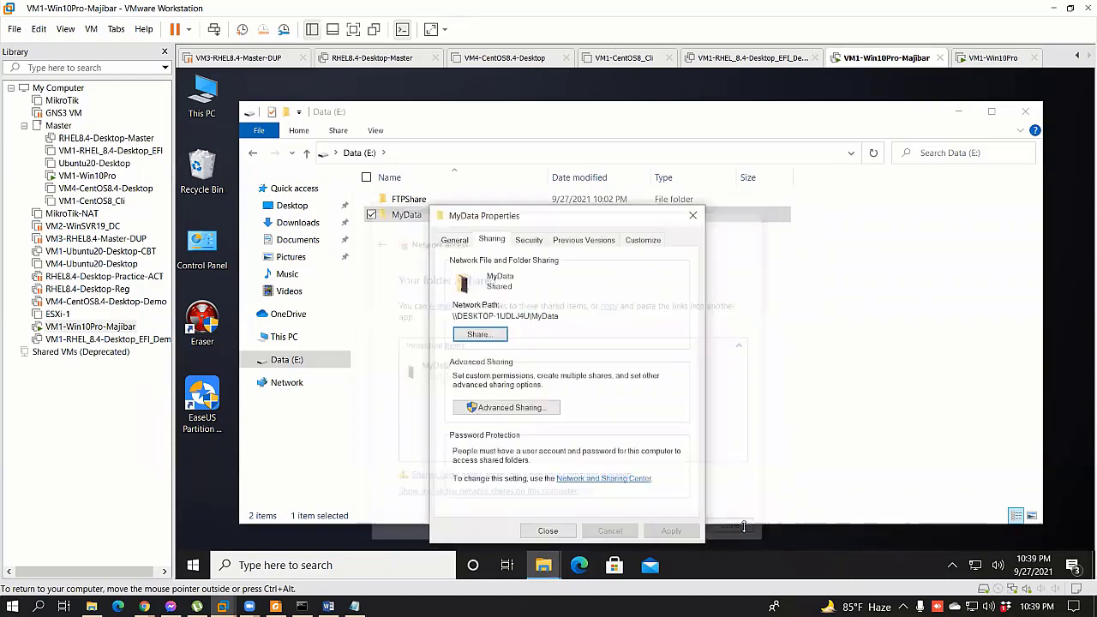
pyautogui.click(551, 530)
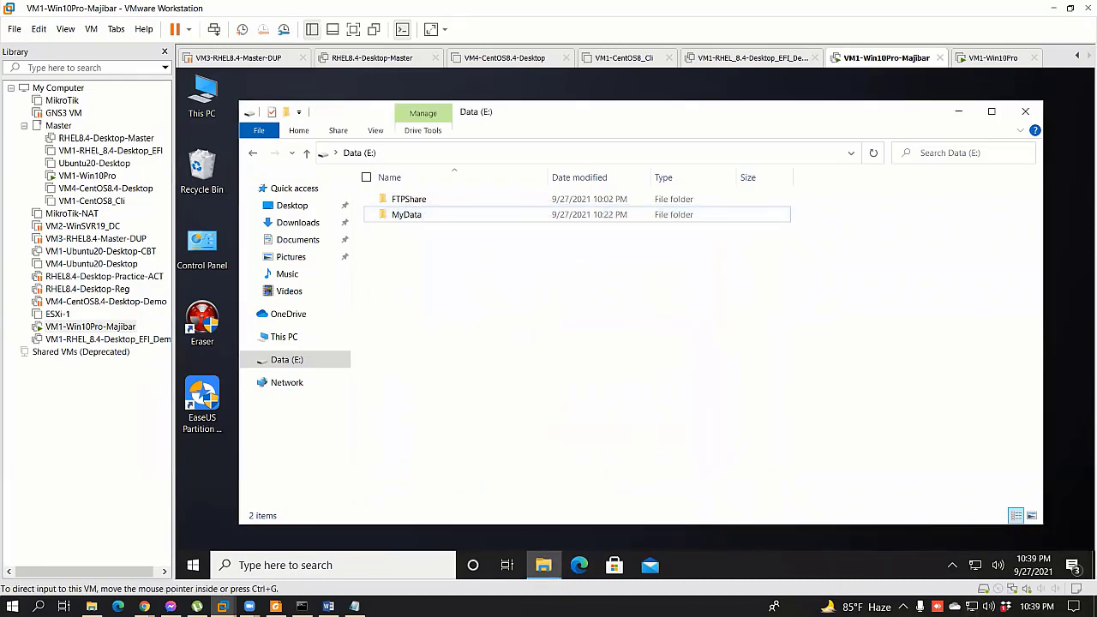
pyautogui.click(87, 175)
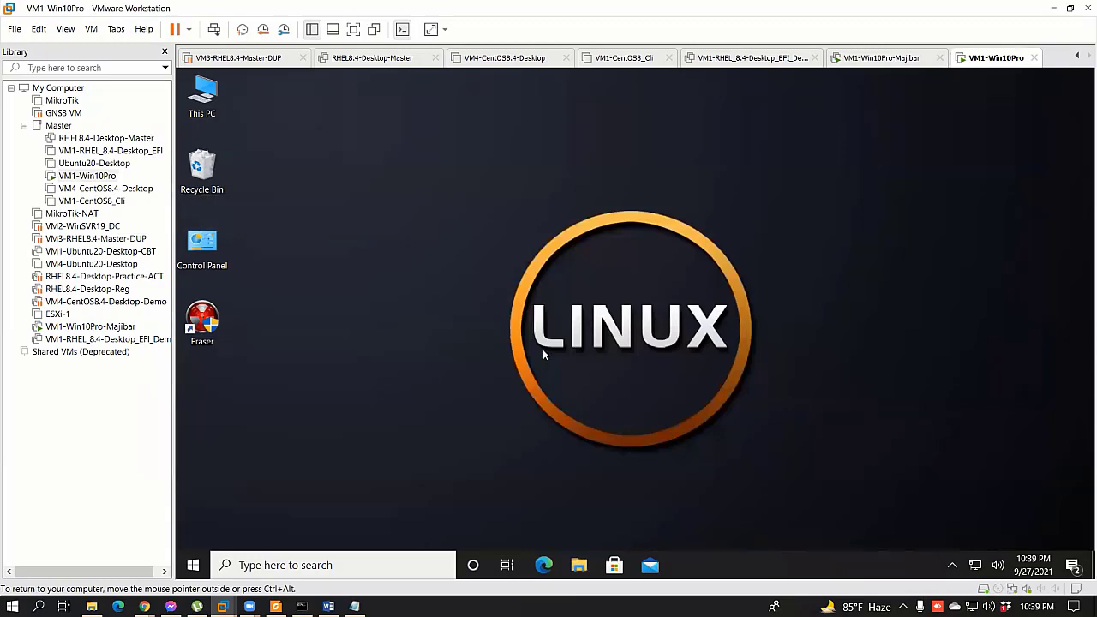
pyautogui.press('super+r')
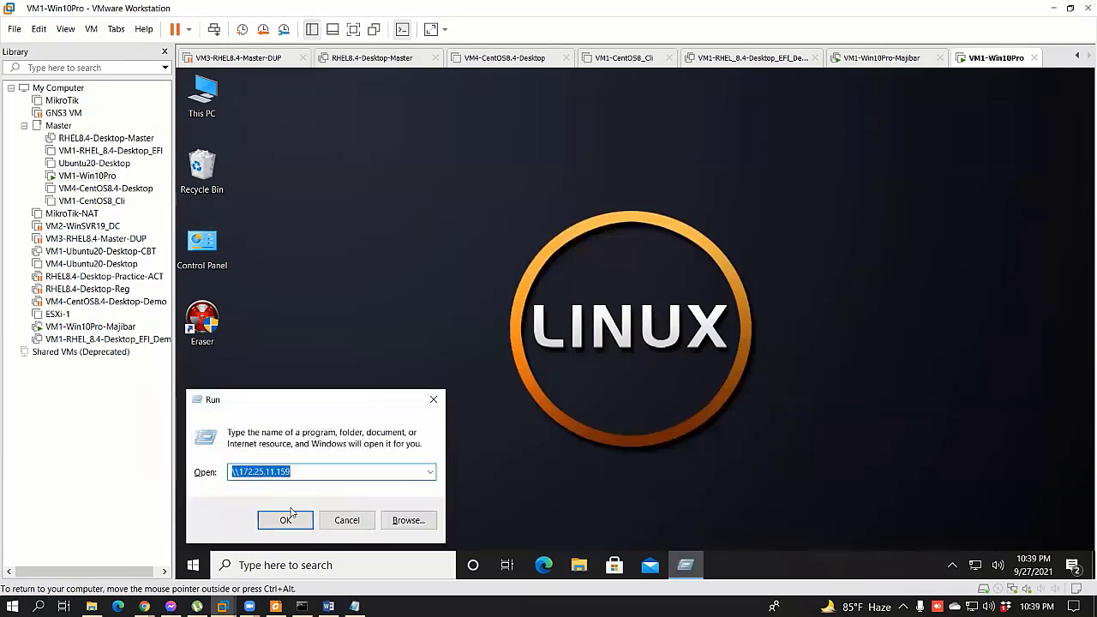
pyautogui.click(286, 518)
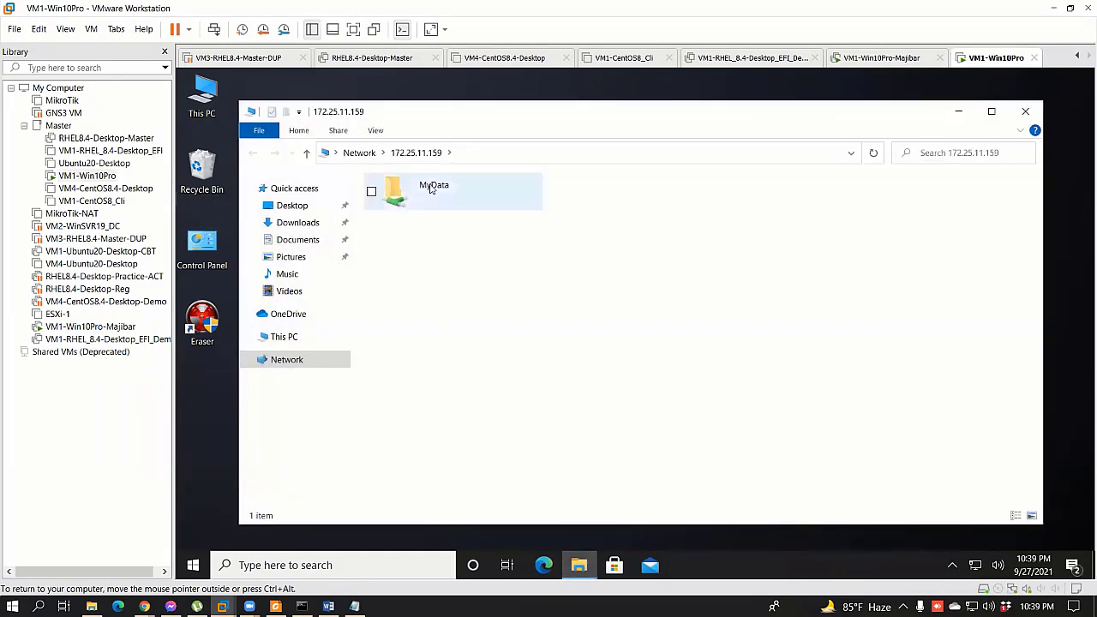
pyautogui.doubleClick(432, 189)
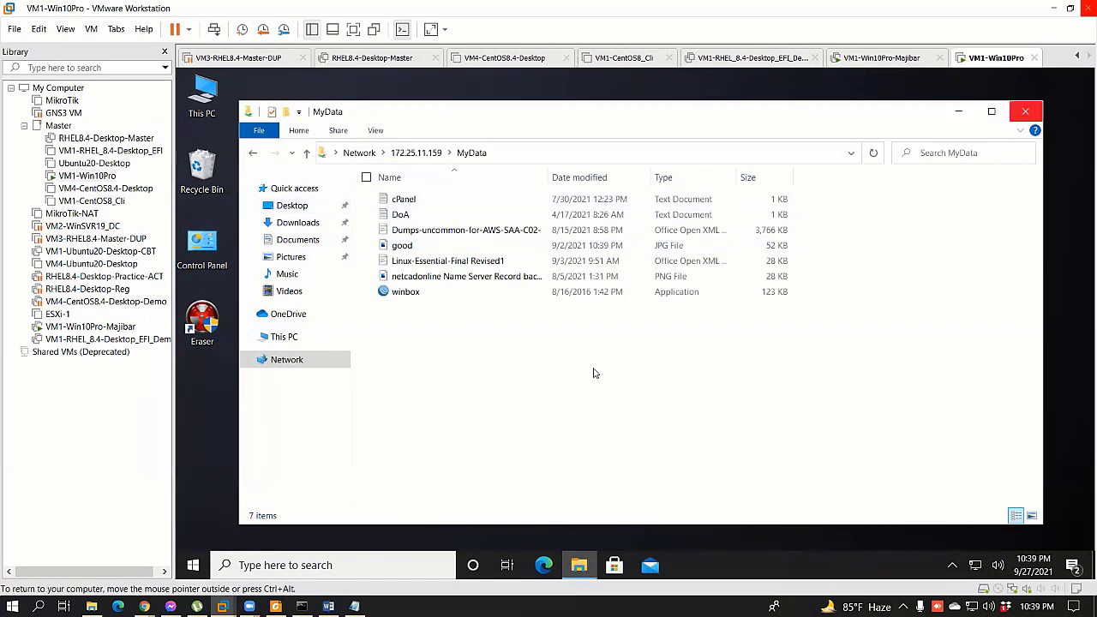
# Step: Create a new folder in the MyData share, delete it, and close the window
pyautogui.rightClick(549, 370)
pyautogui.moveTo(539, 509)
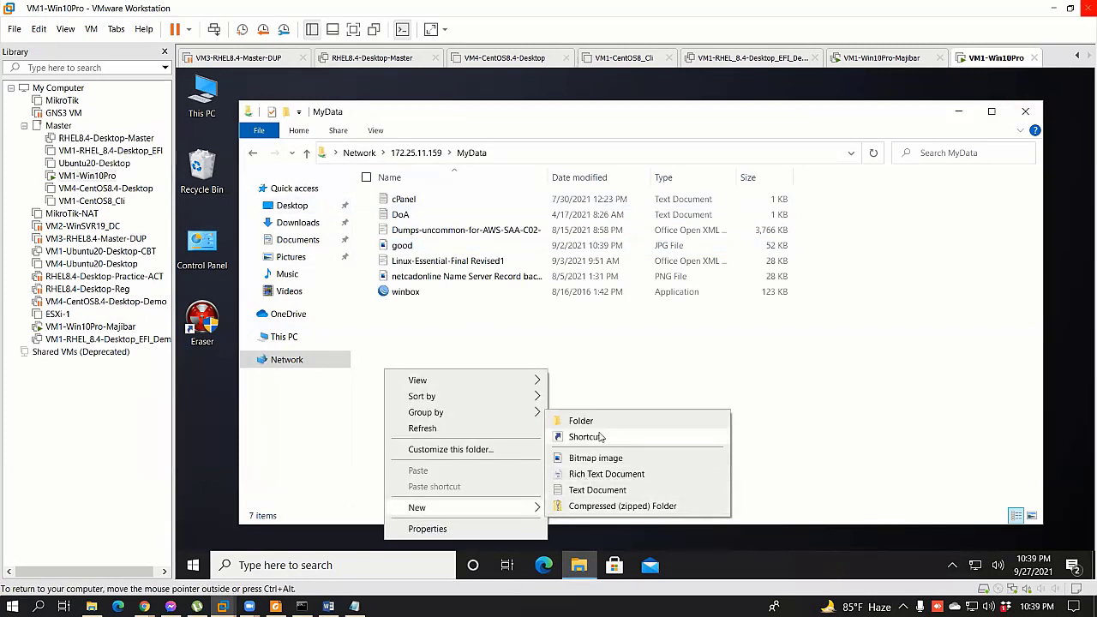
pyautogui.click(639, 421)
pyautogui.click(489, 311)
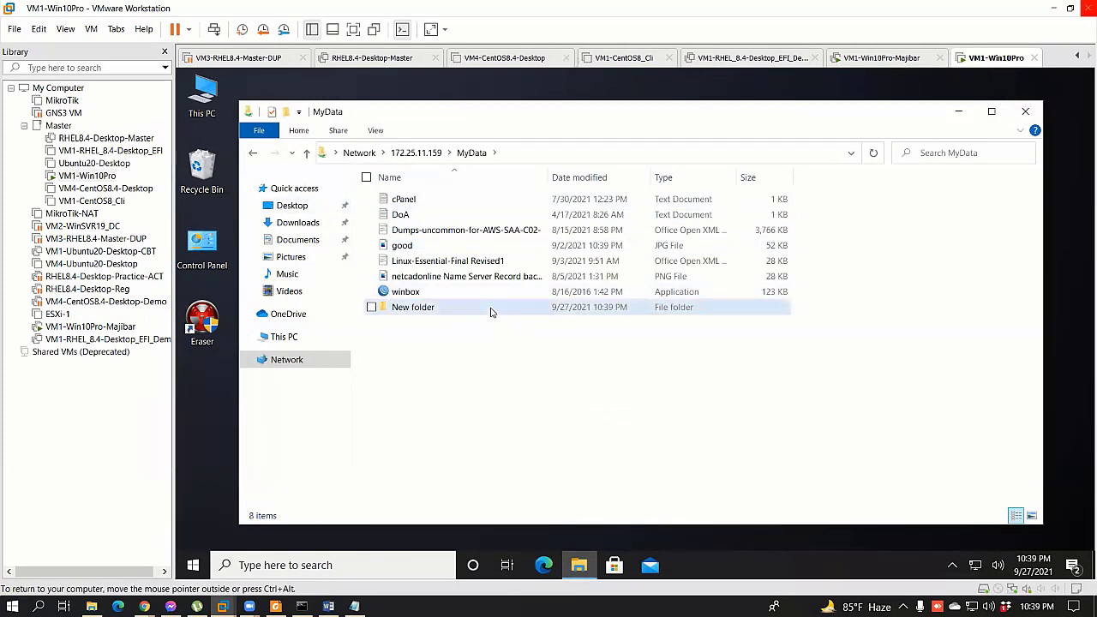
pyautogui.press('Delete')
pyautogui.click(668, 368)
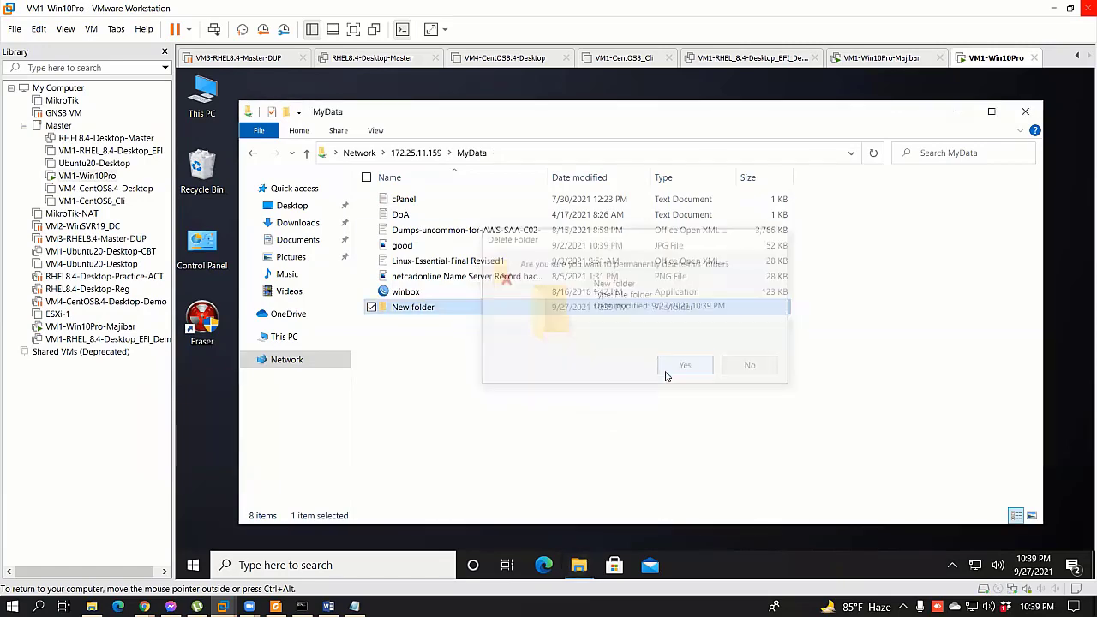
pyautogui.click(1024, 112)
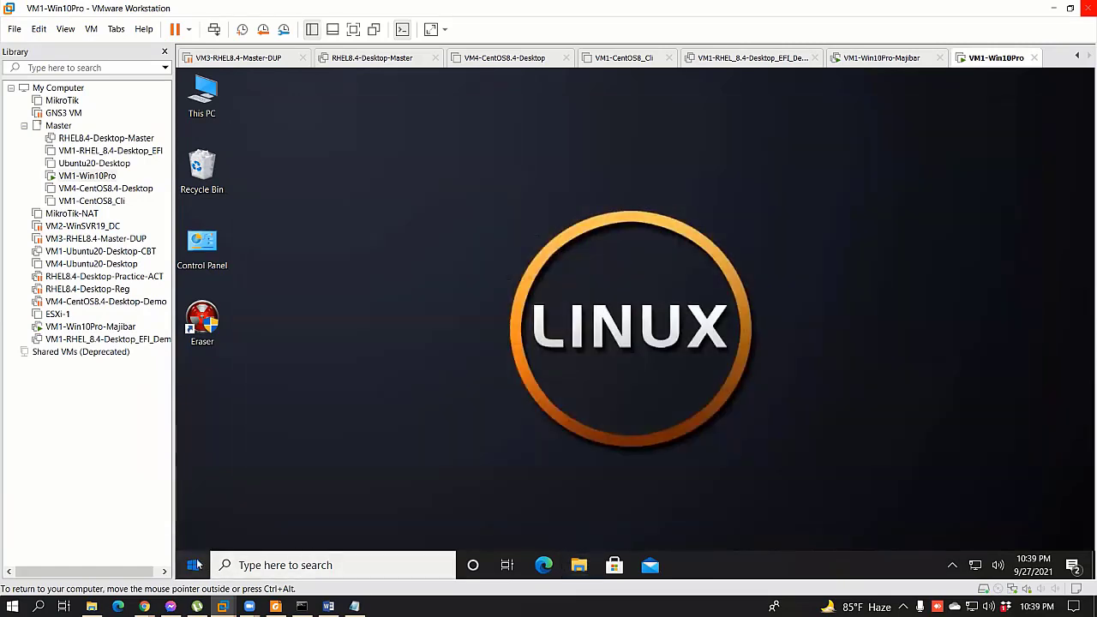
# Step: Sign out of Admin and send Ctrl+Alt+Del to reach the VM1-Win10Pro sign-in screen
pyautogui.click(193, 564)
pyautogui.click(197, 407)
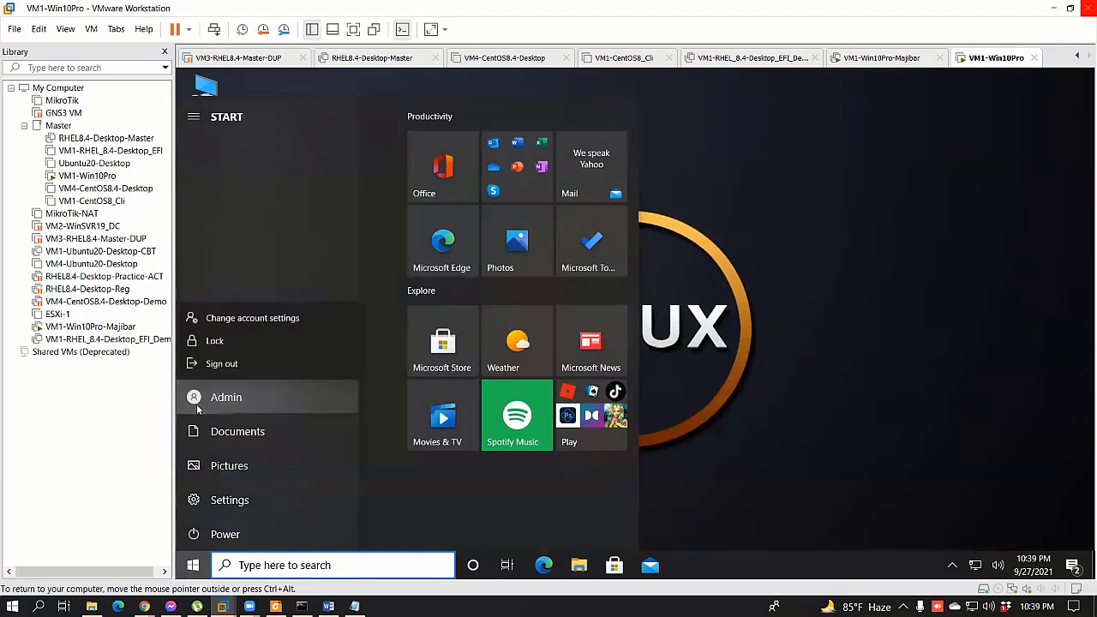
pyautogui.click(224, 355)
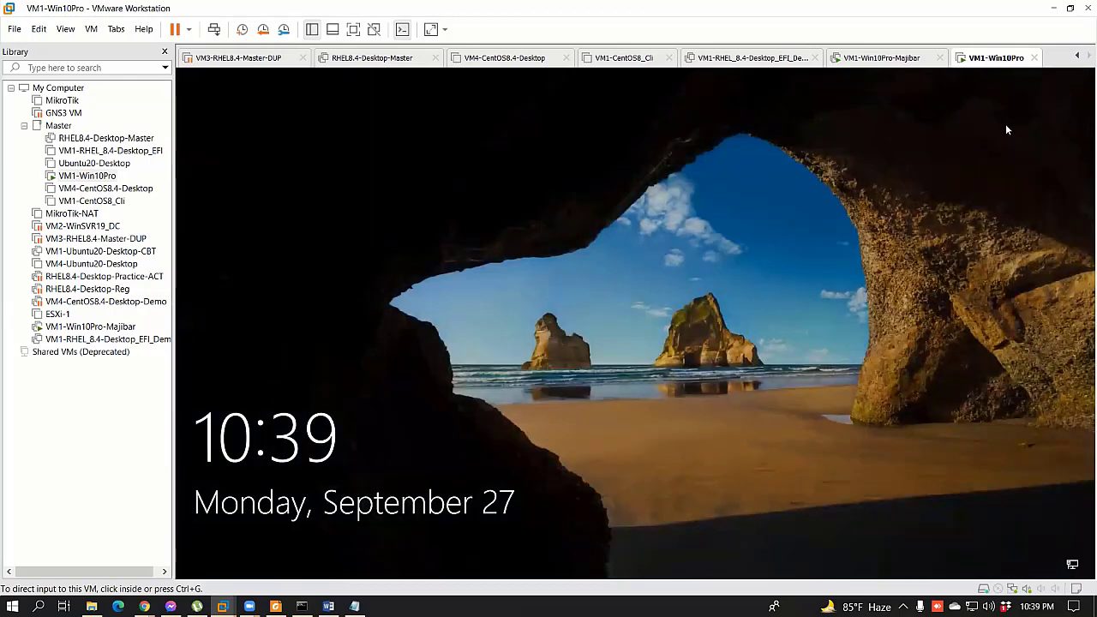
pyautogui.rightClick(993, 57)
pyautogui.click(891, 57)
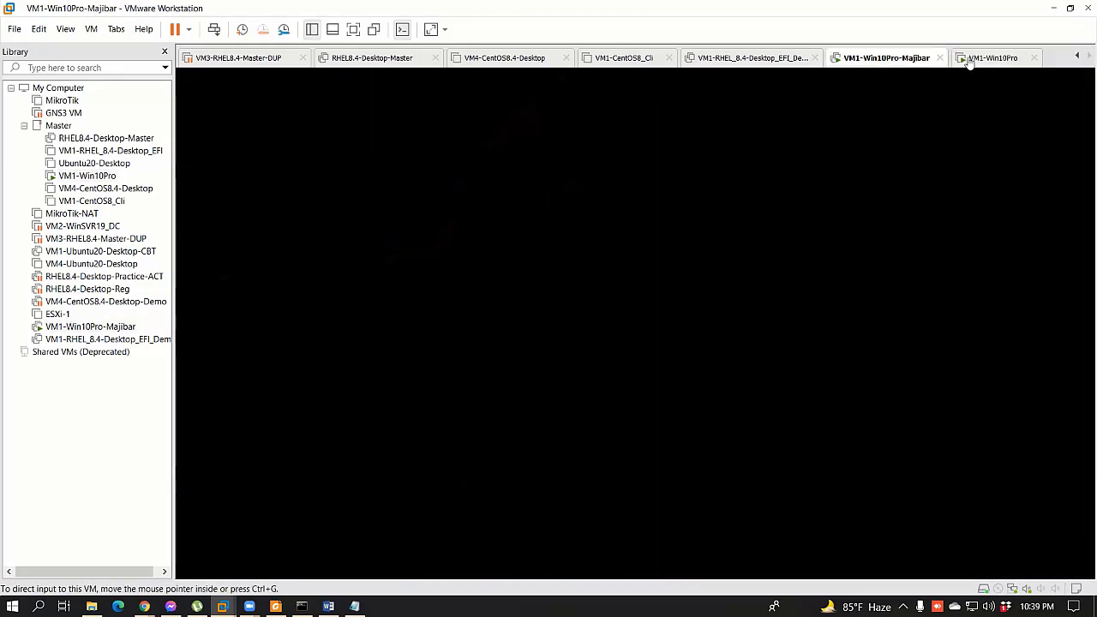
pyautogui.click(985, 58)
pyautogui.rightClick(992, 57)
pyautogui.click(993, 131)
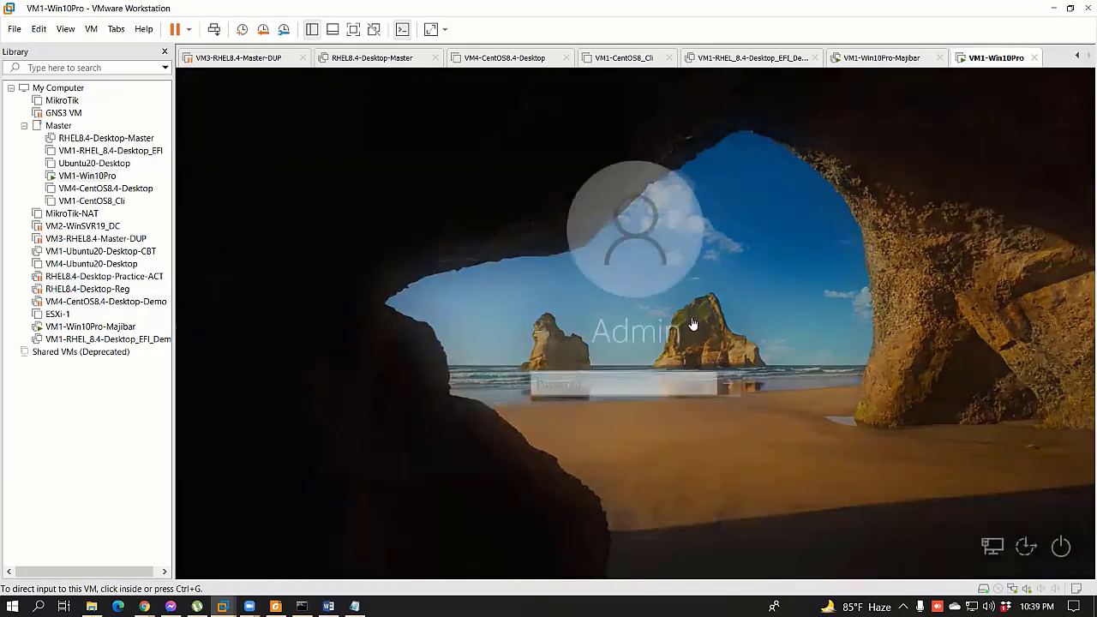
# Step: Sign back in as Admin with the account password
pyautogui.click(611, 384)
pyautogui.write('••')
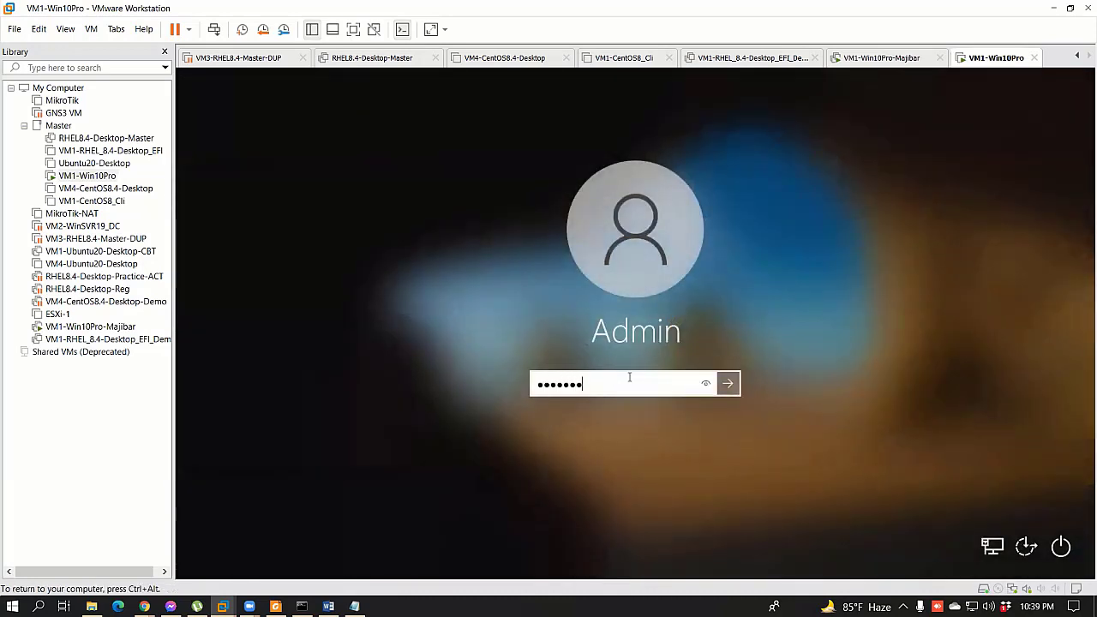
pyautogui.write('•••••')
pyautogui.press('BackSpace')
pyautogui.press('BackSpace')
pyautogui.press('BackSpace')
pyautogui.press('BackSpace')
pyautogui.press('BackSpace')
pyautogui.press('BackSpace')
pyautogui.press('BackSpace')
pyautogui.write('•••••••••')
pyautogui.press('Return')
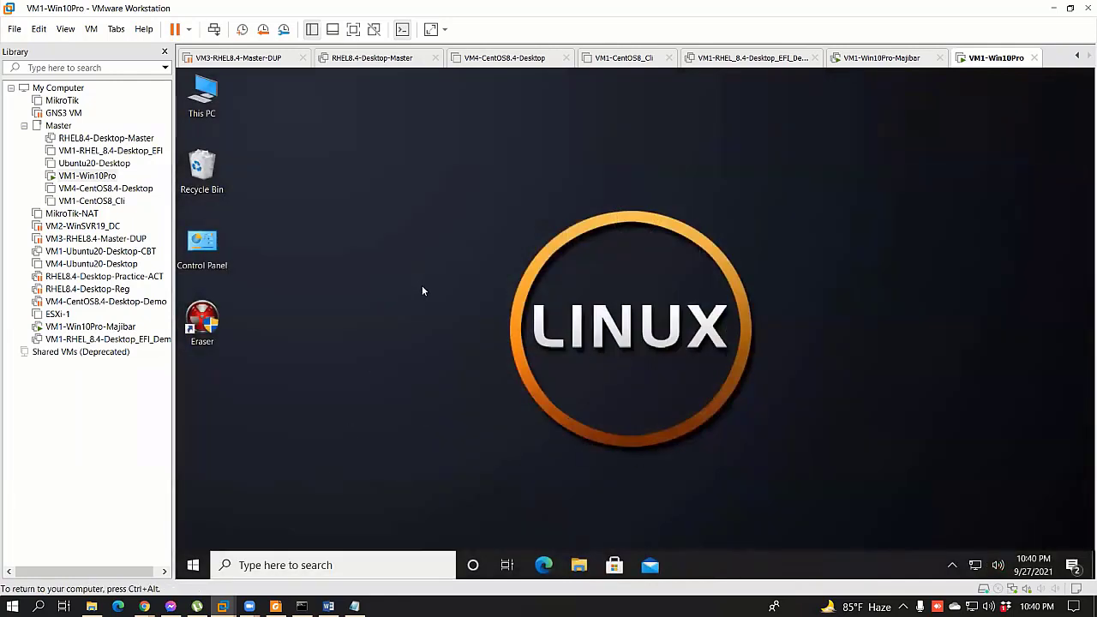
# Step: Open the MyData share at \\172.25.11.159 from the Run prompt
pyautogui.press('super+r')
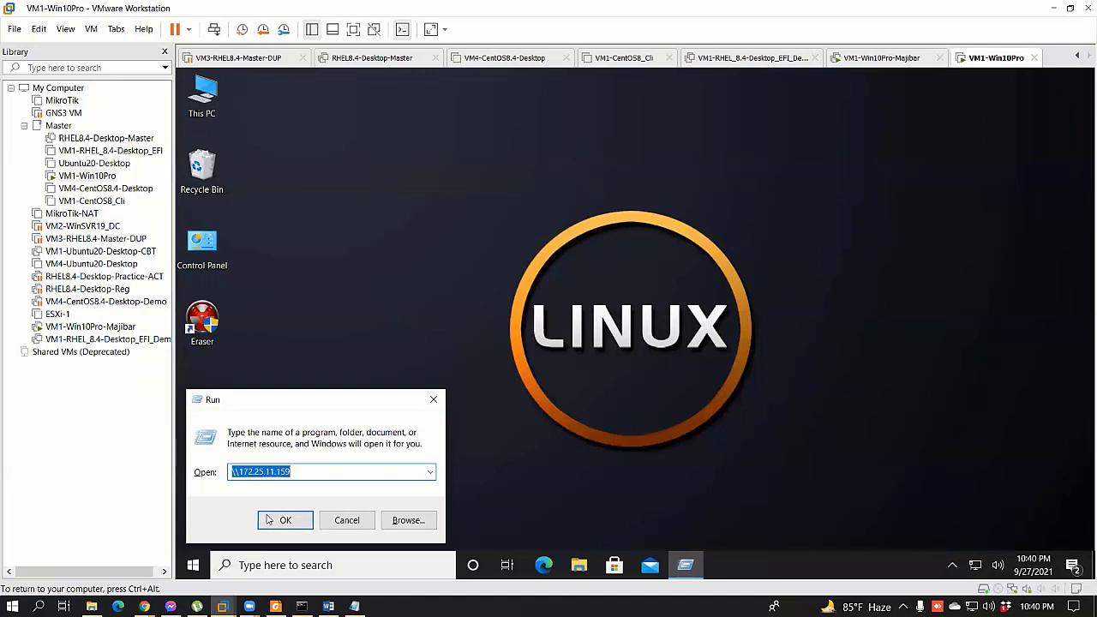
pyautogui.click(269, 520)
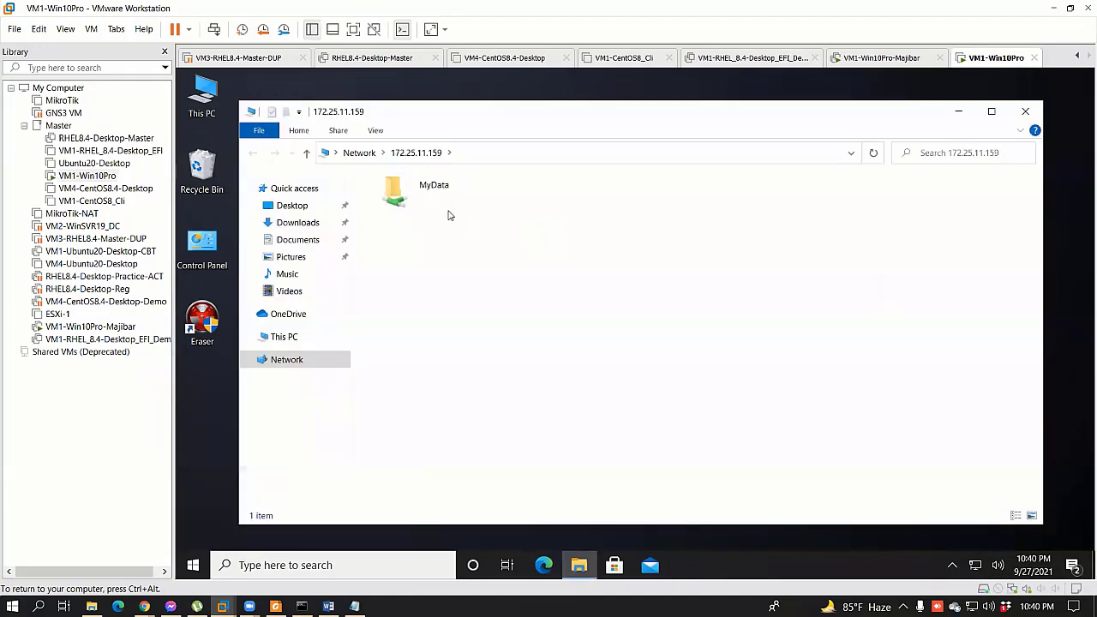
pyautogui.doubleClick(431, 199)
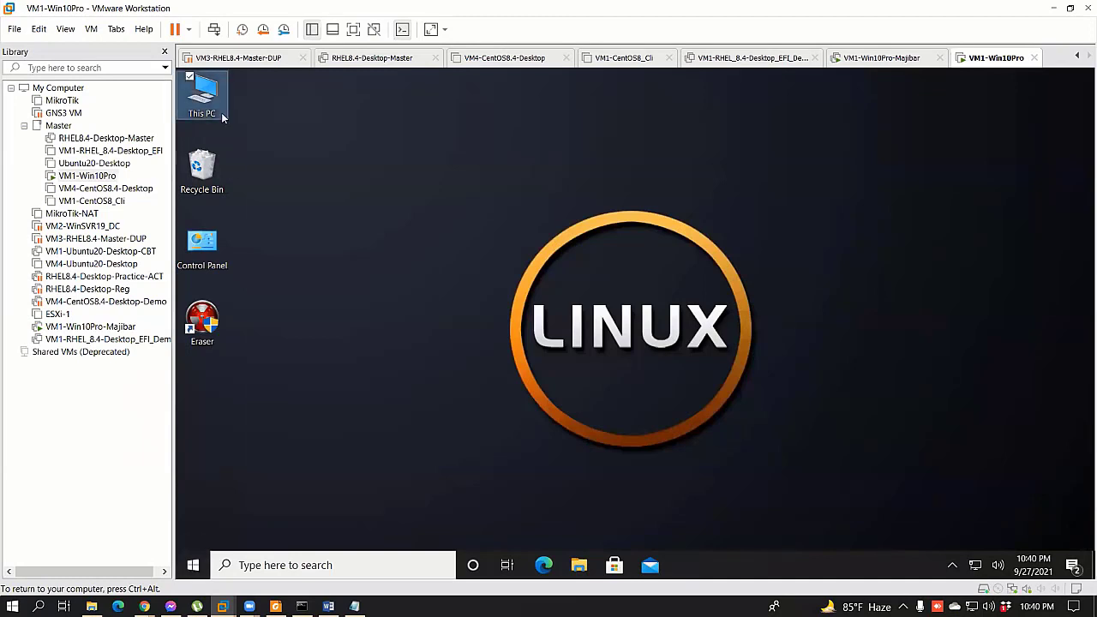
# Step: Open Computer Management from This PC and start a new local user
pyautogui.rightClick(221, 112)
pyautogui.click(309, 132)
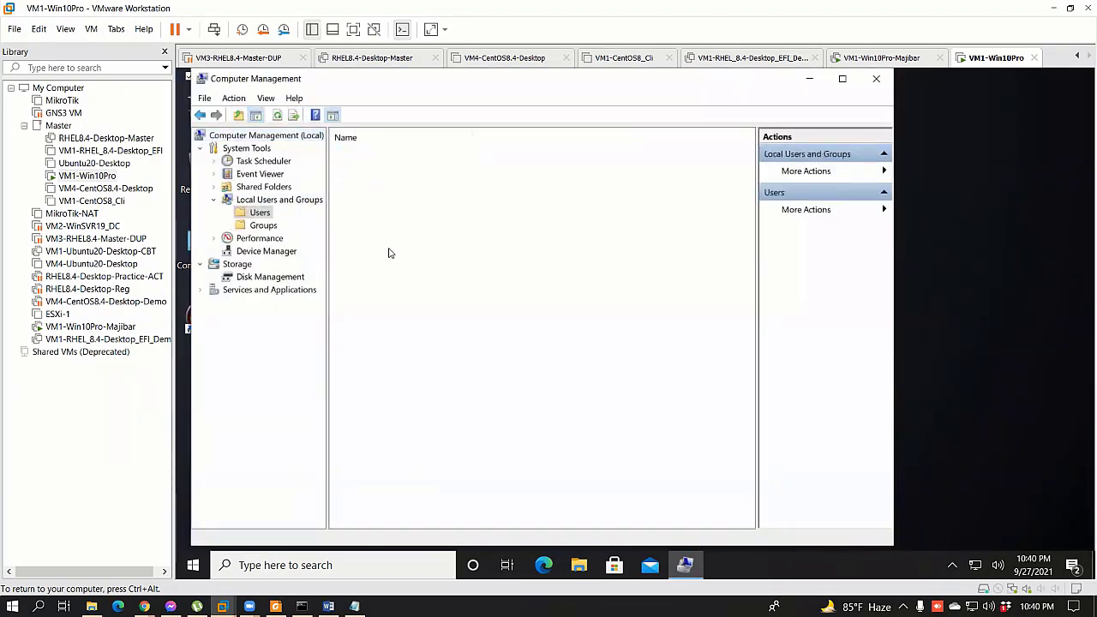
pyautogui.rightClick(358, 238)
pyautogui.click(394, 246)
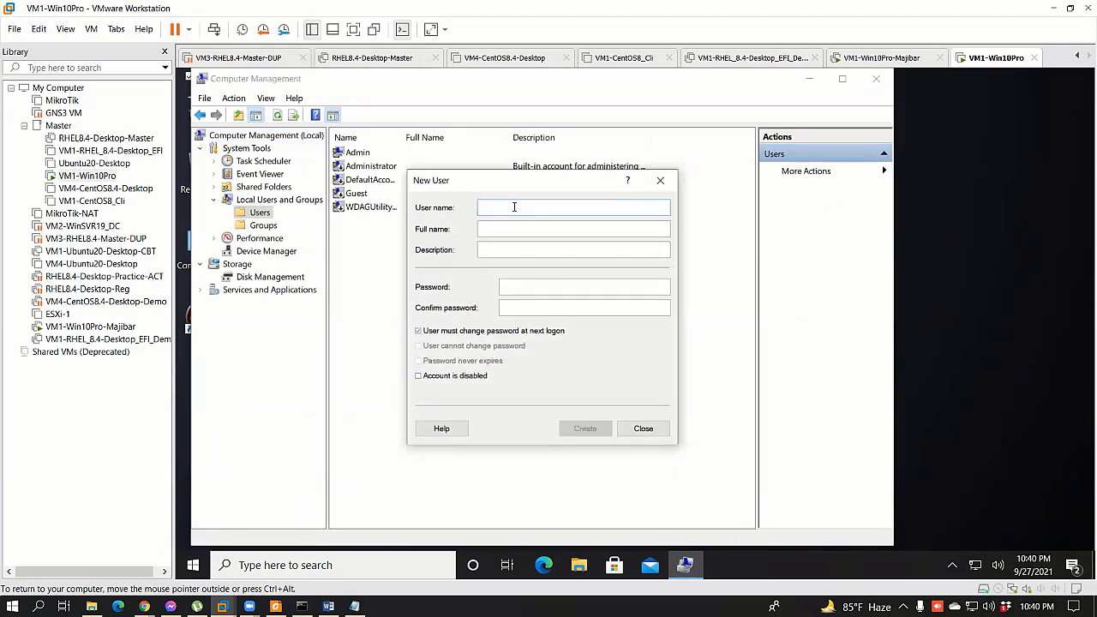
# Step: Enter helpdesk, IT HElpdesk, IT ZSUppport and a password that never expires and can't be changed
pyautogui.write('h')
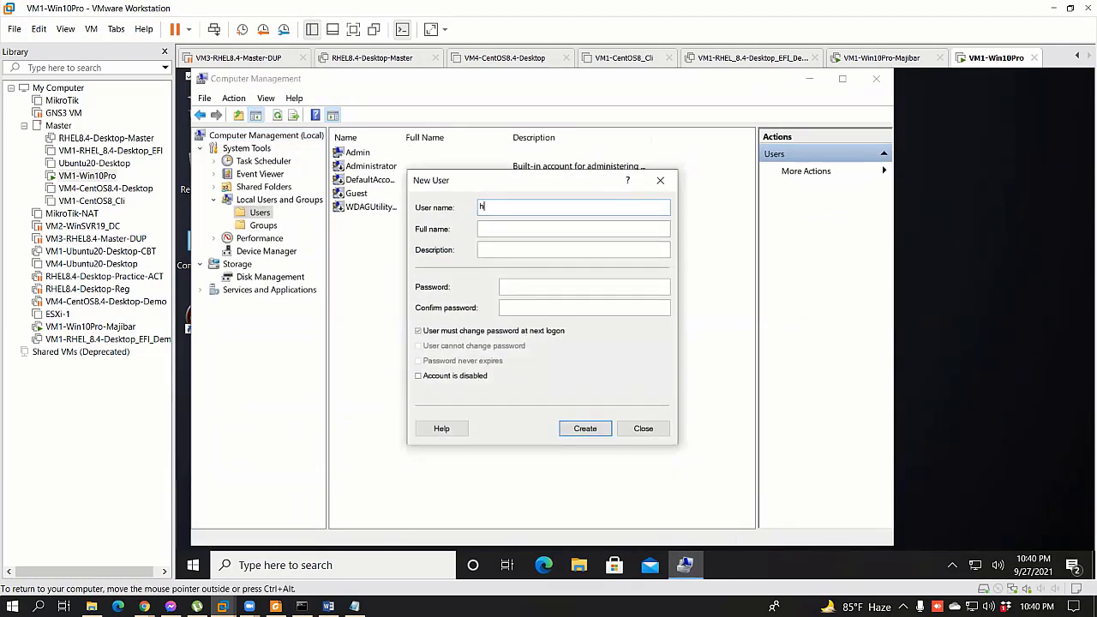
pyautogui.write('lepdesk')
pyautogui.press('Tab')
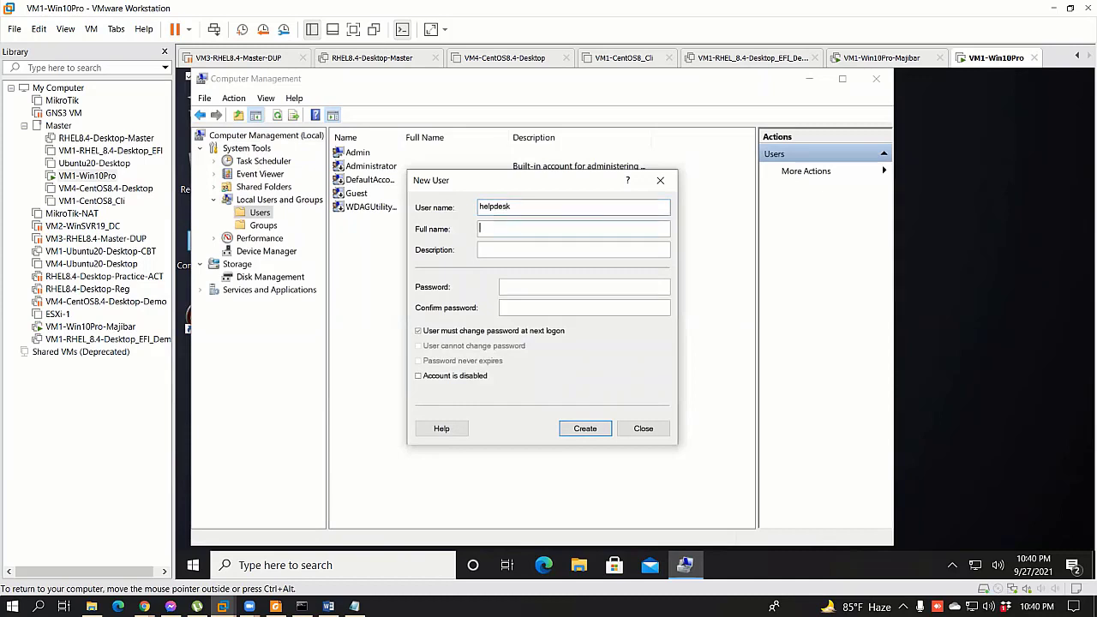
pyautogui.write('IT HElp')
pyautogui.write('IT ZSU')
pyautogui.write('ppport')
pyautogui.press('Tab')
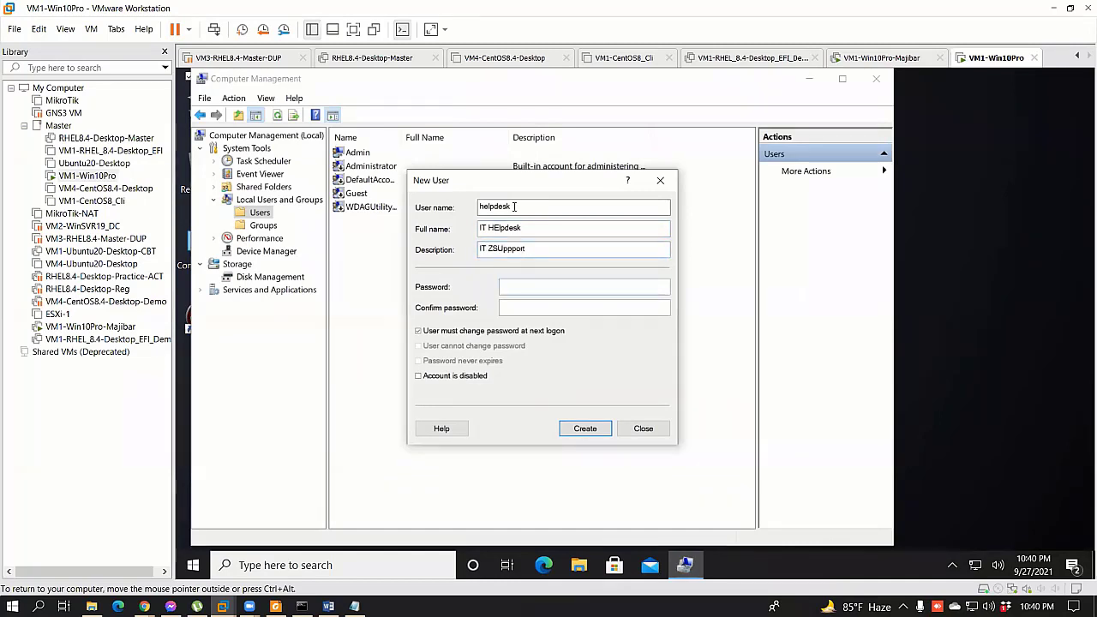
pyautogui.write('P@ssw0rP@ssw')
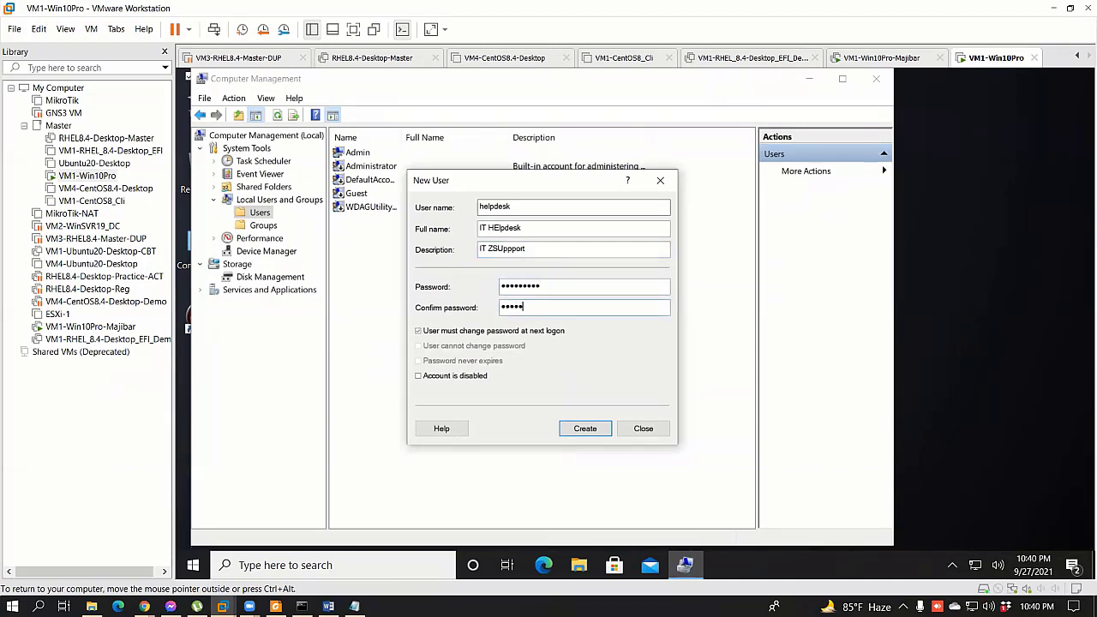
pyautogui.click(418, 331)
pyautogui.click(418, 345)
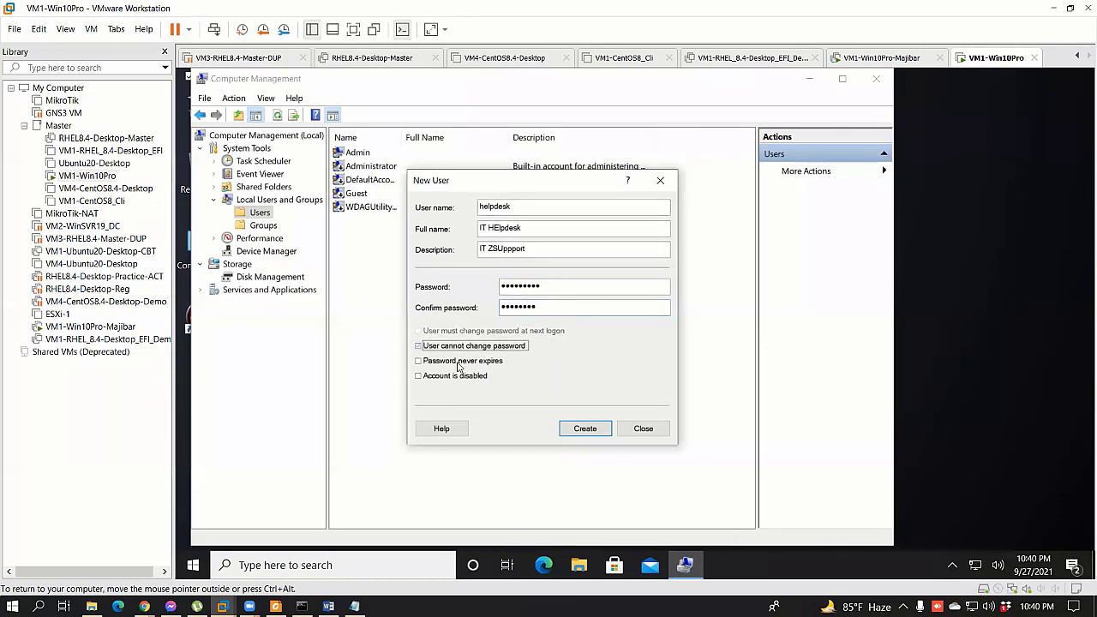
pyautogui.click(418, 361)
pyautogui.click(610, 428)
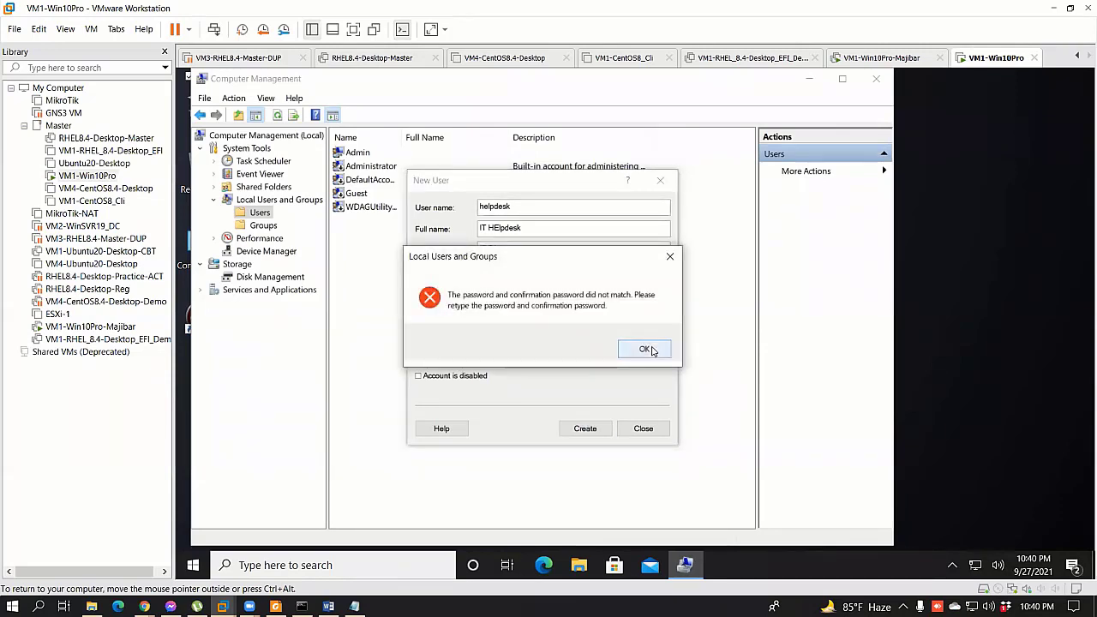
# Step: Fix the mismatched confirm password, create the account, and close Computer Management
pyautogui.click(645, 349)
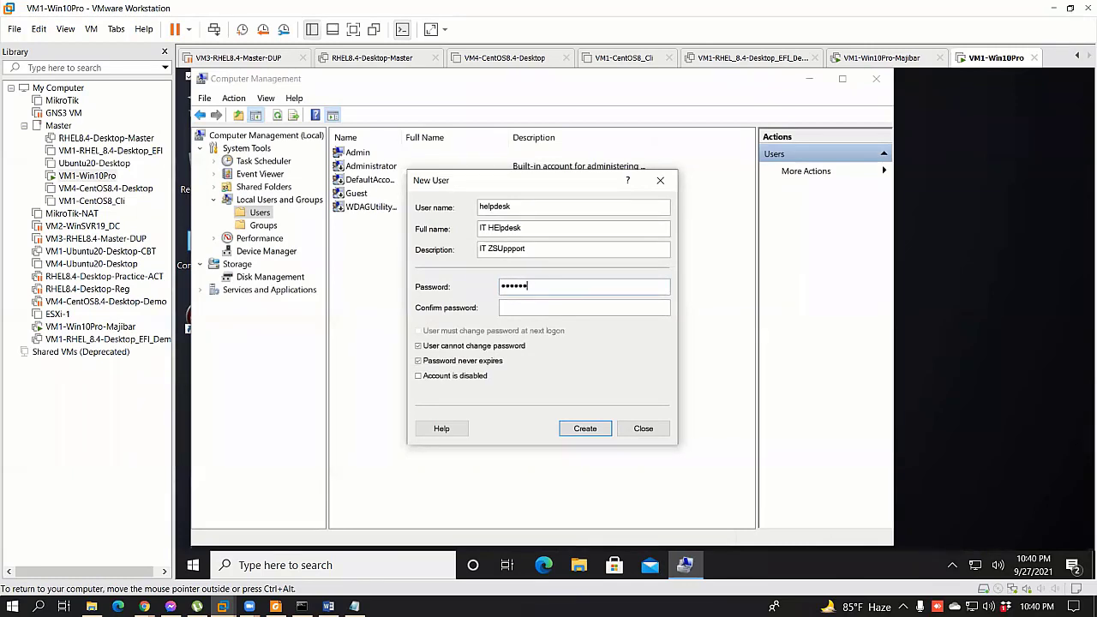
pyautogui.click(562, 306)
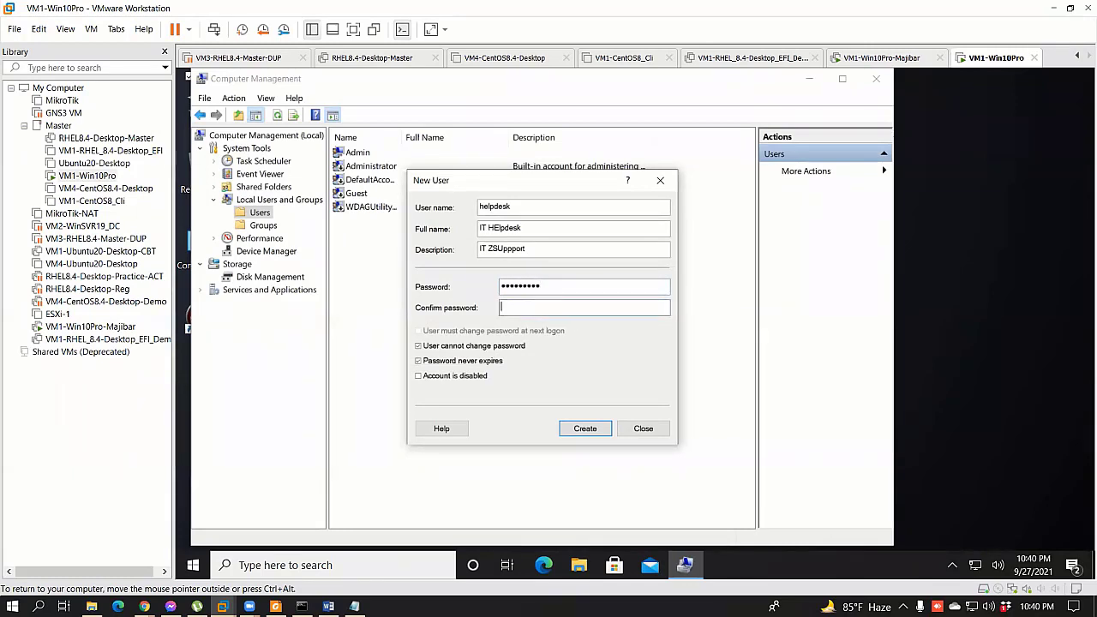
pyautogui.write('Passw')
pyautogui.click(585, 429)
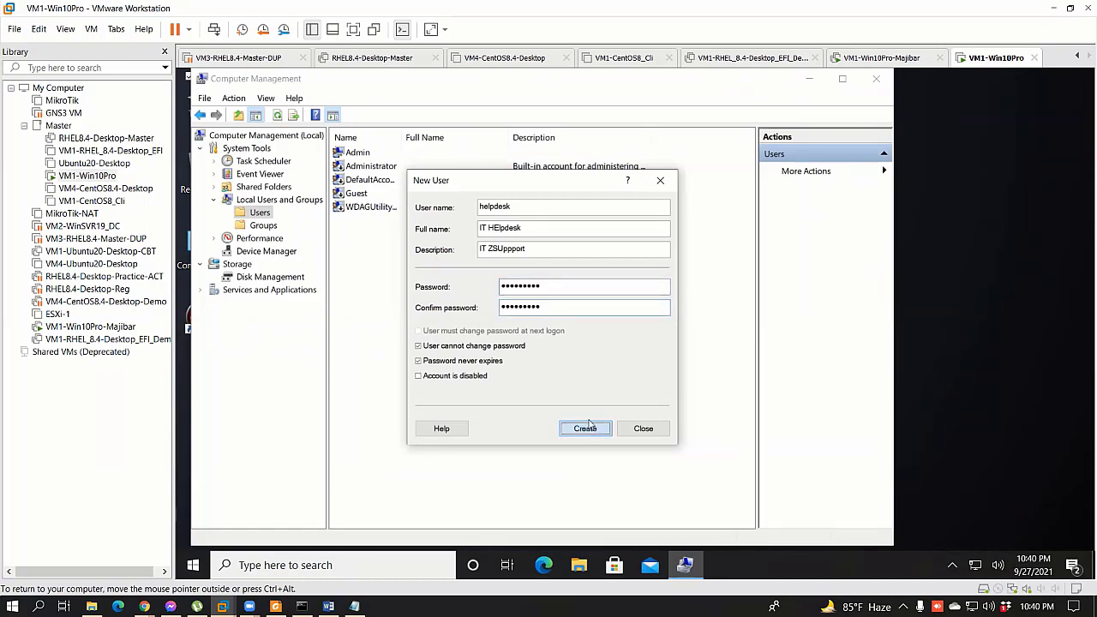
pyautogui.click(643, 428)
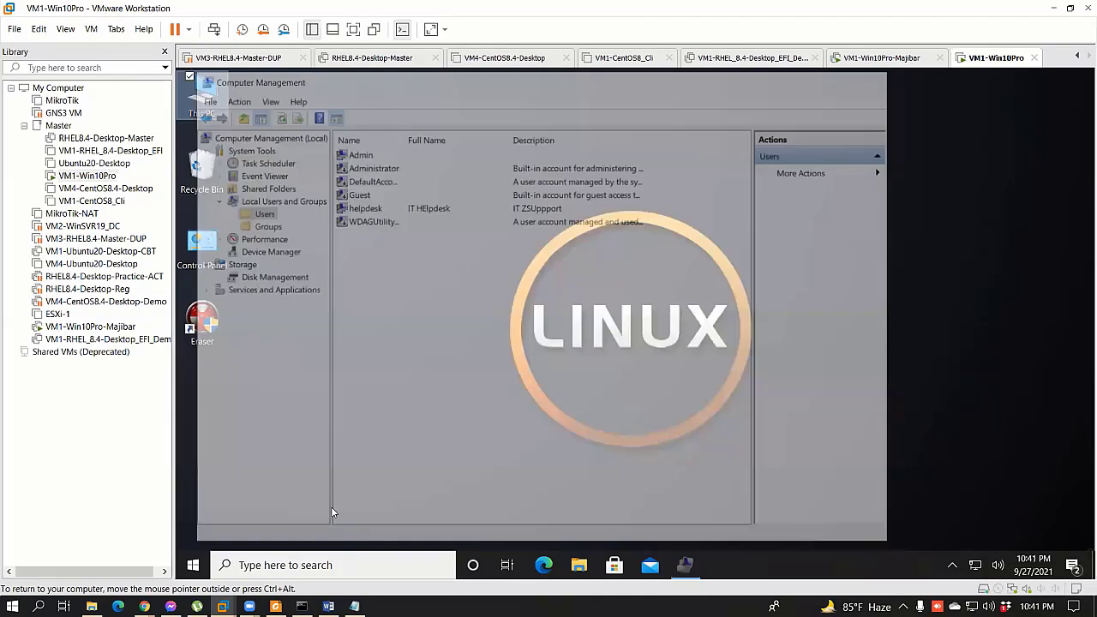
pyautogui.click(876, 78)
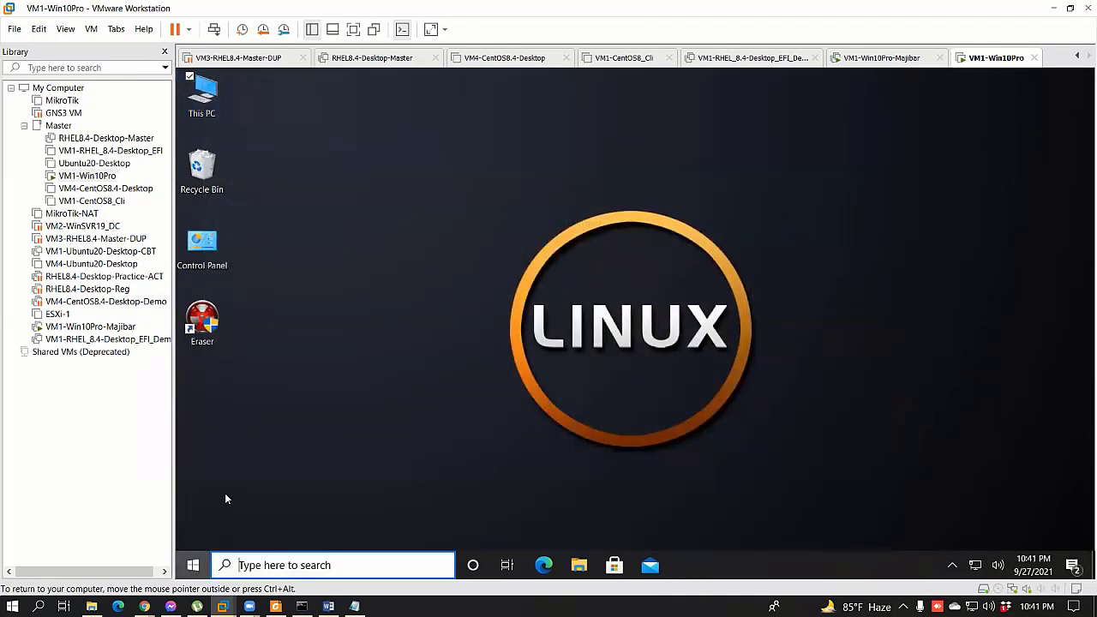
# Step: Sign out of the Admin account from the Start menu
pyautogui.click(193, 564)
pyautogui.click(235, 399)
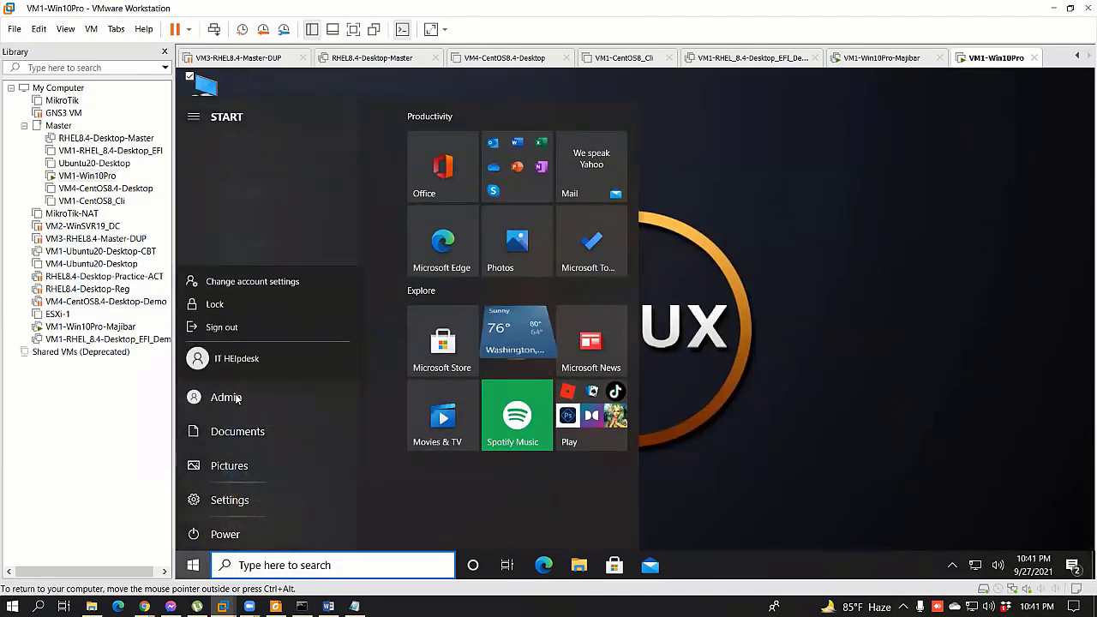
pyautogui.click(224, 327)
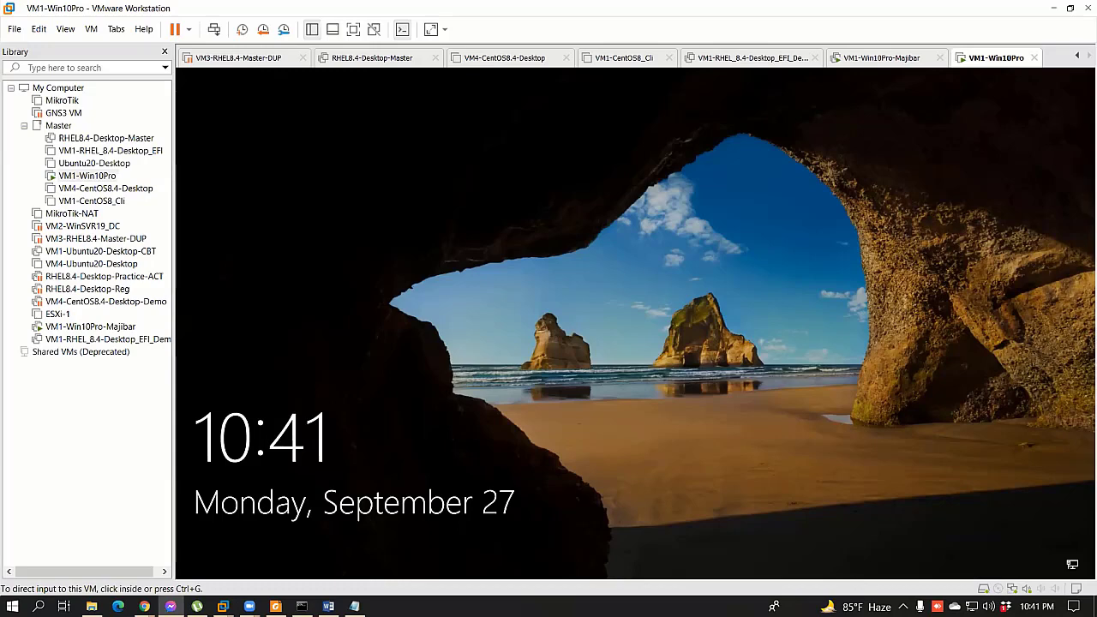
# Step: Send Ctrl+Alt+Del and sign in as IT HElpdesk, retrying the password once
pyautogui.rightClick(999, 61)
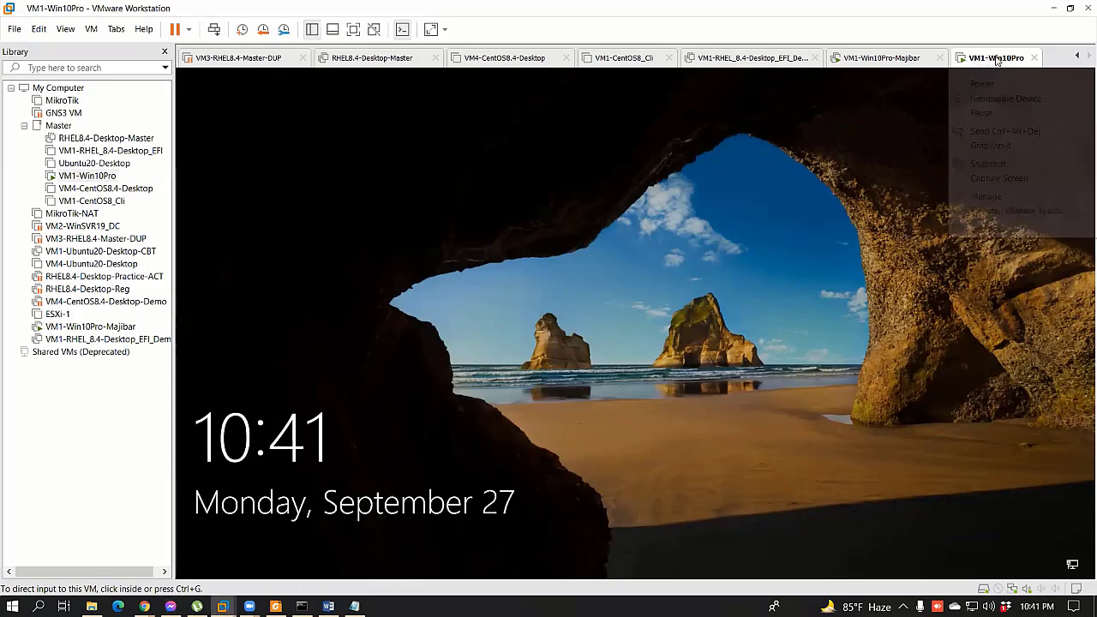
pyautogui.click(1006, 133)
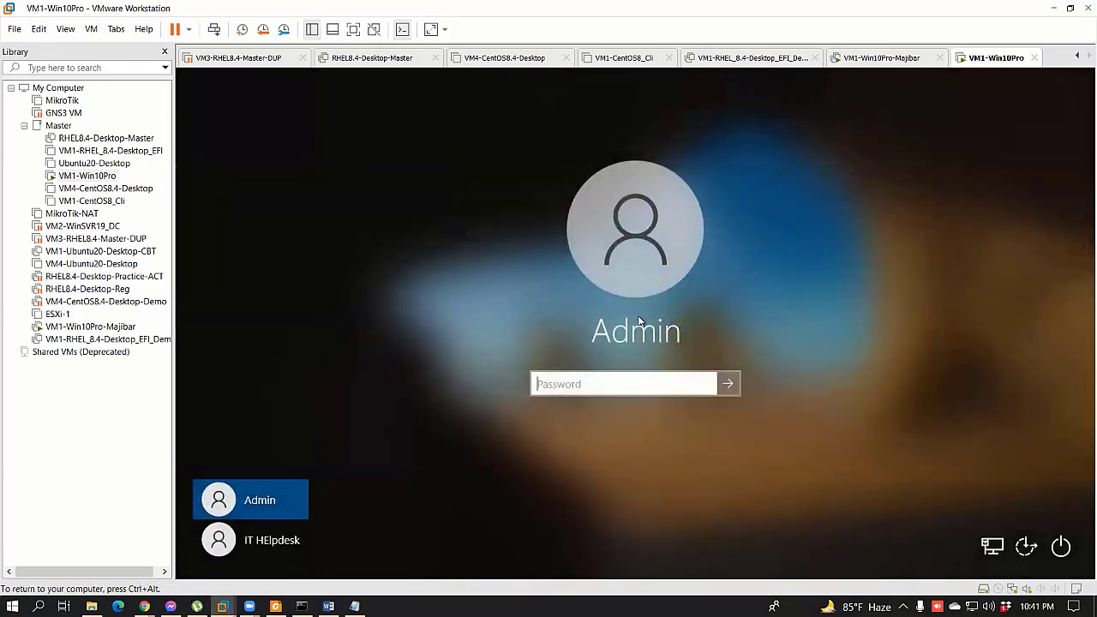
pyautogui.click(283, 550)
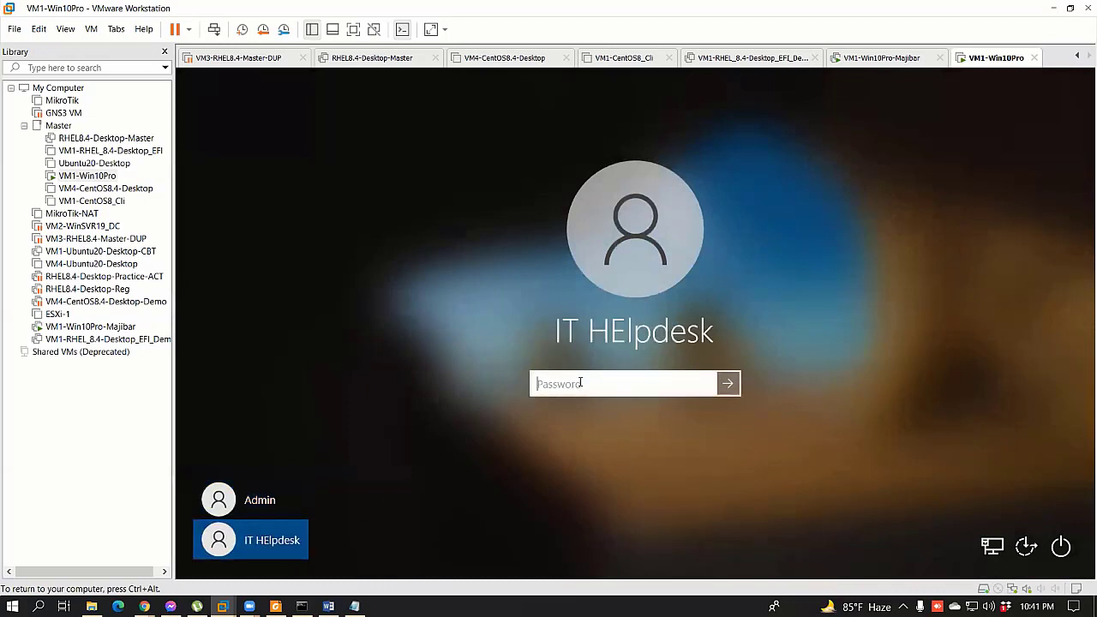
pyautogui.write('•••••••••')
pyautogui.press('Return')
pyautogui.click(628, 412)
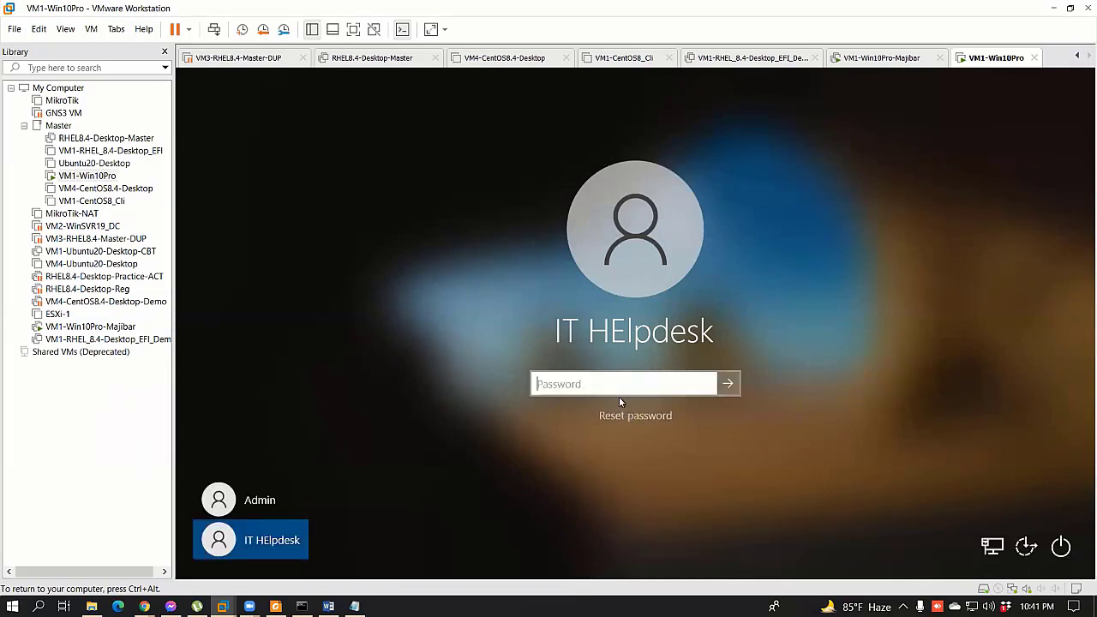
pyautogui.write('••••')
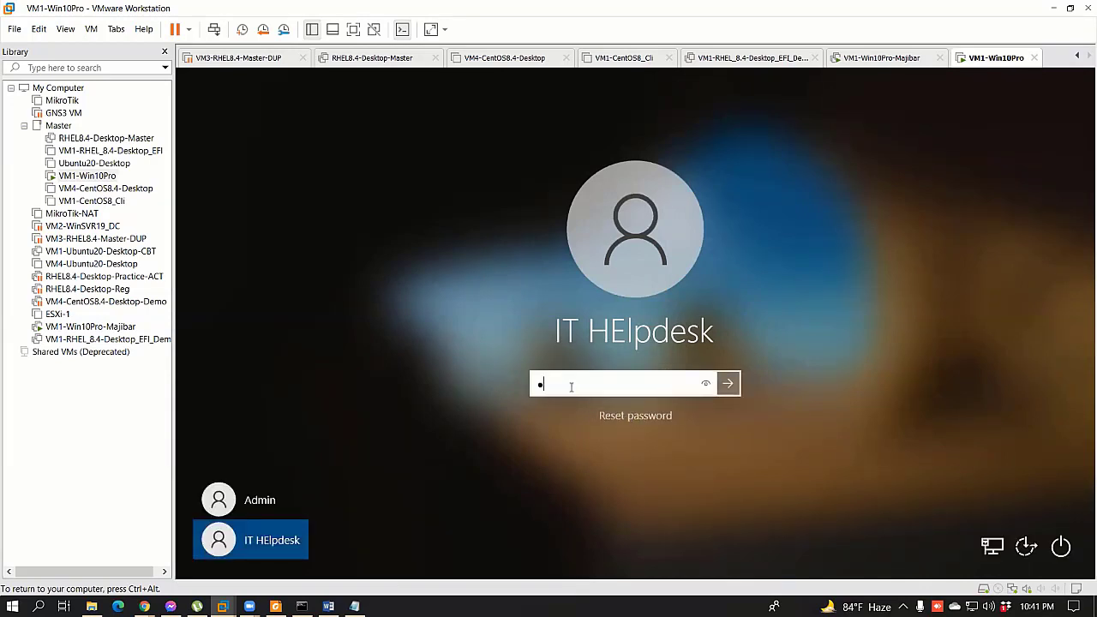
pyautogui.write('•••••')
pyautogui.press('Return')
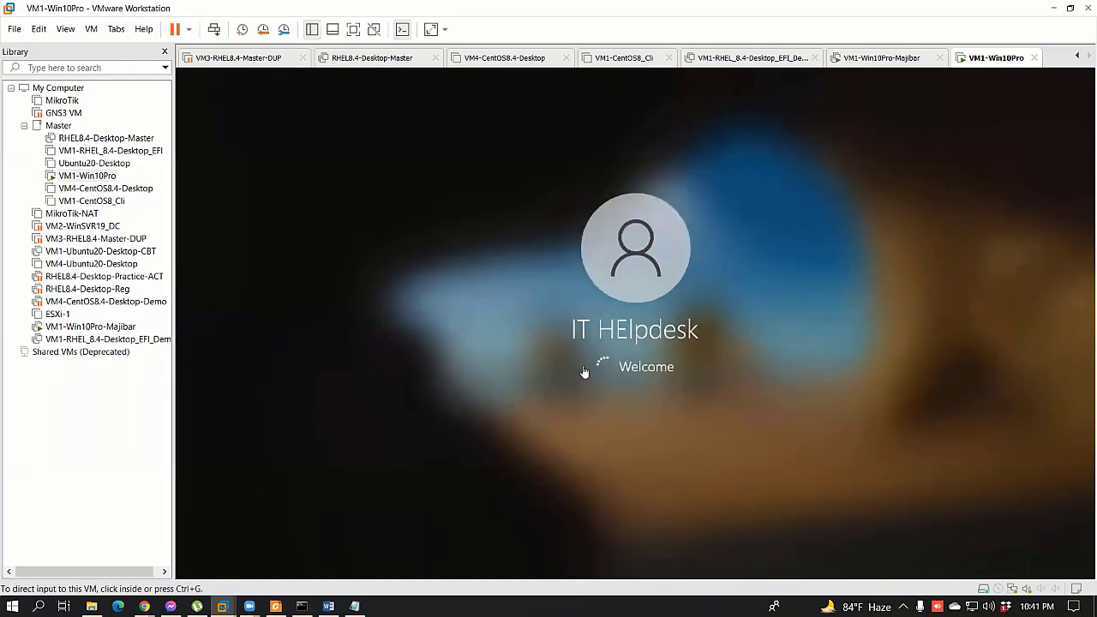
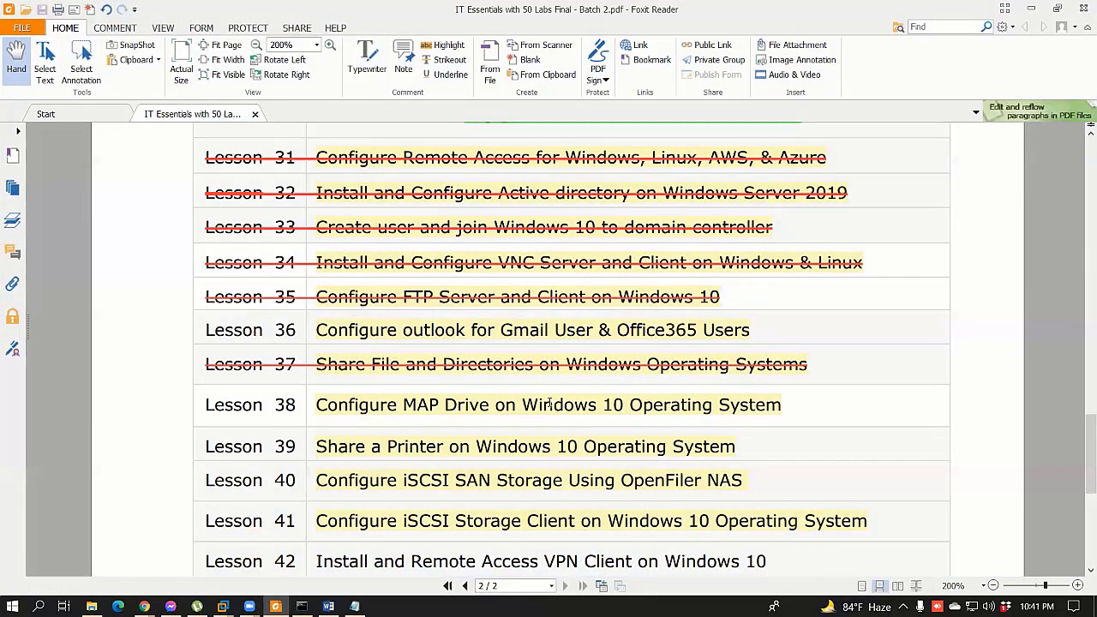
# Step: Highlight the Lesson 38 line in yellow
pyautogui.tripleClick(248, 408)
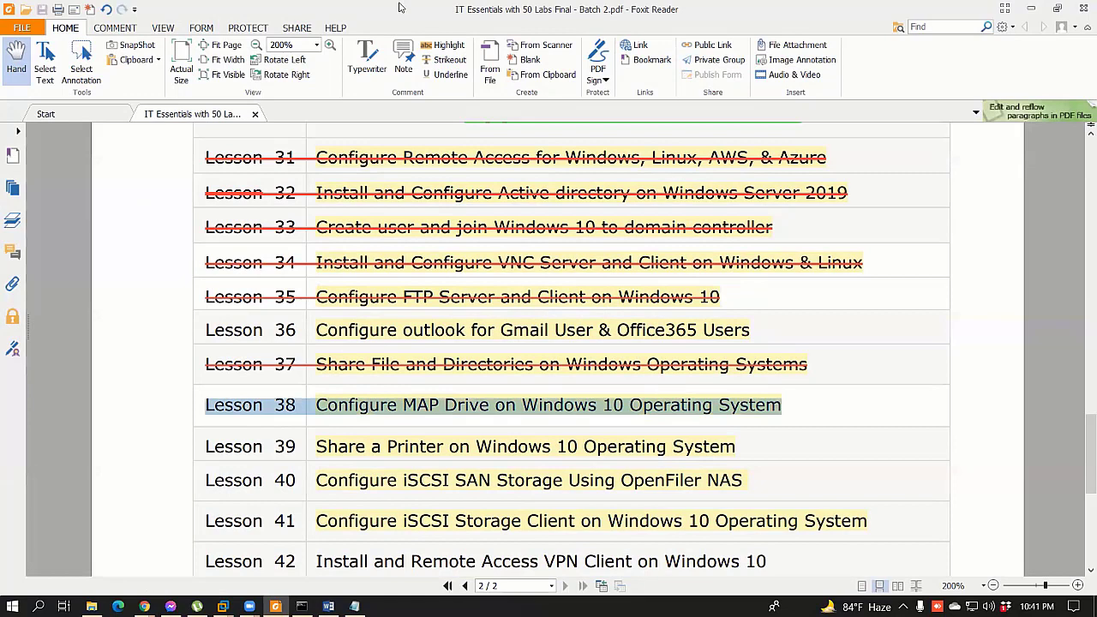
pyautogui.rightClick(255, 407)
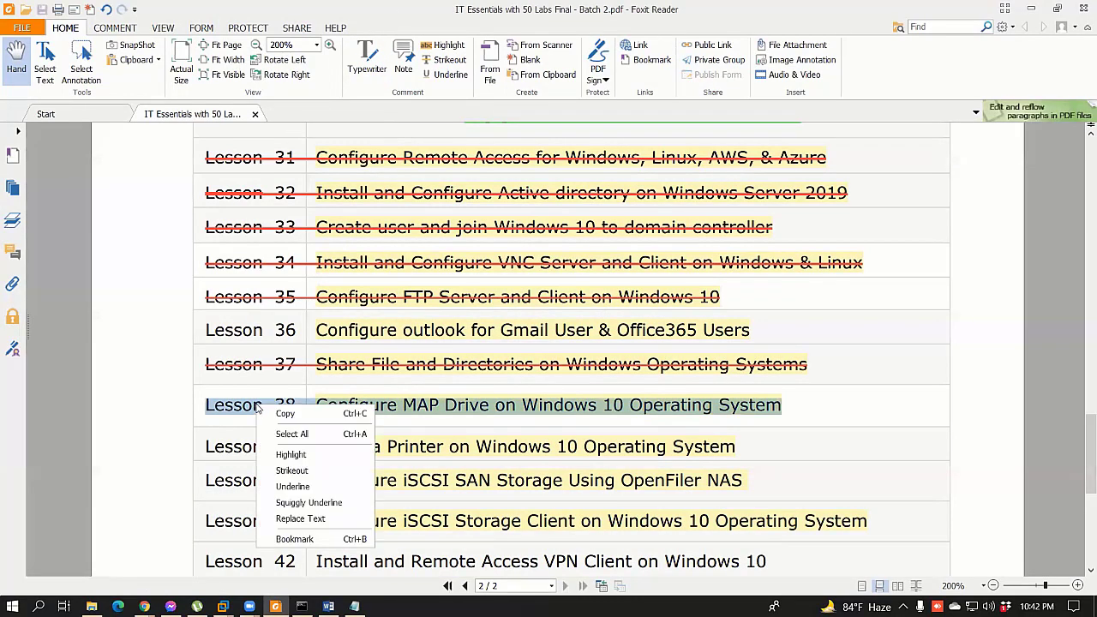
pyautogui.click(305, 456)
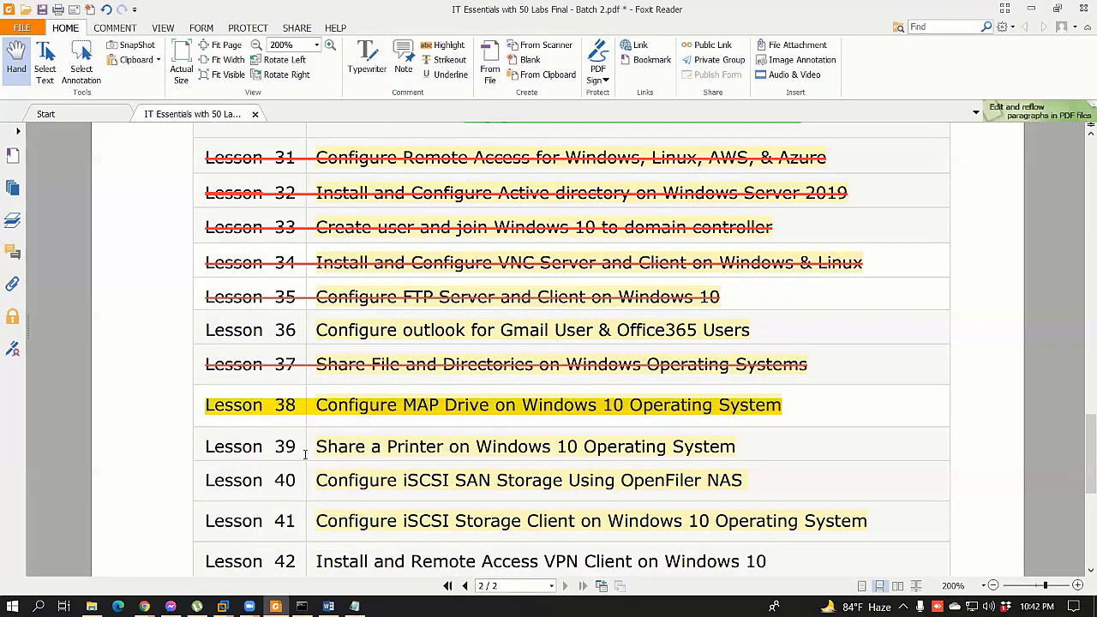
# Step: Strike through the Lesson 38 line and save the PDF
pyautogui.tripleClick(272, 406)
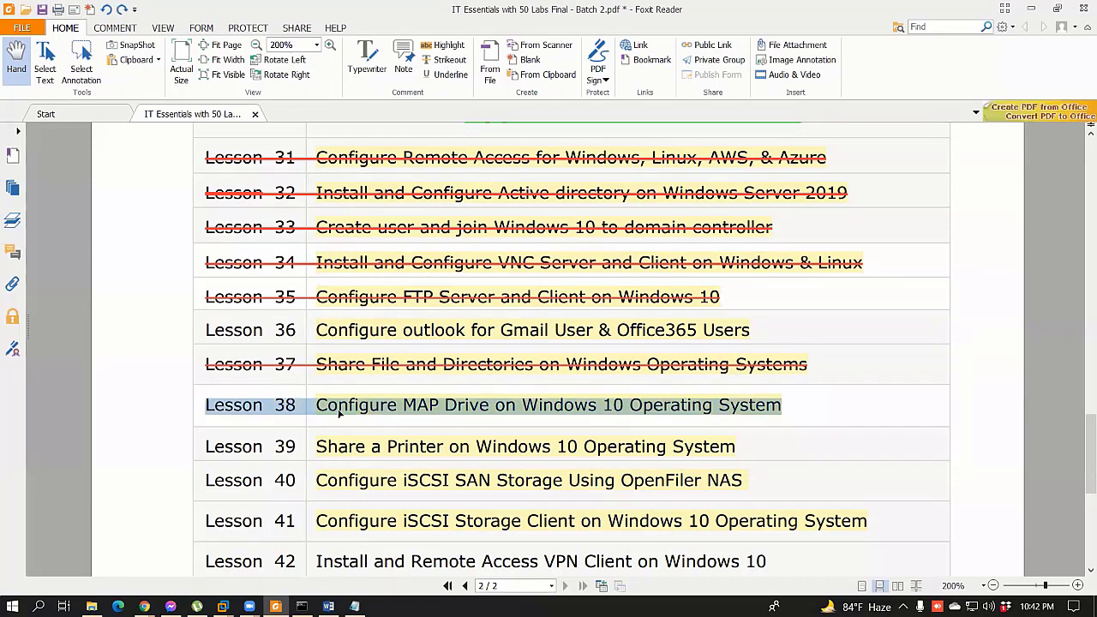
pyautogui.rightClick(351, 403)
pyautogui.click(401, 463)
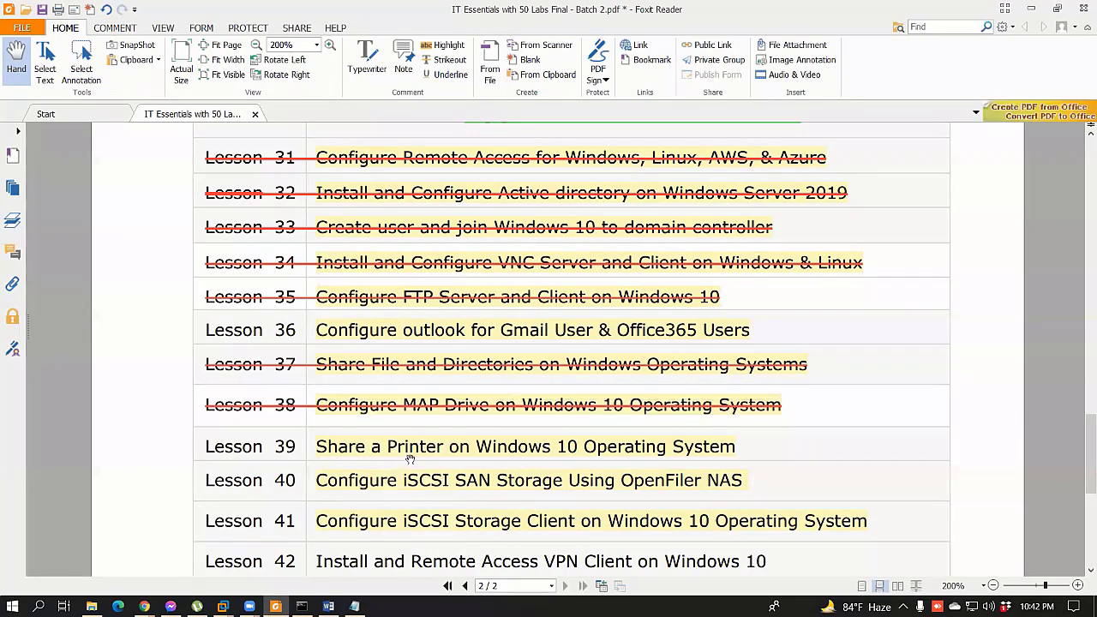
pyautogui.hotkey('ctrl', 's')
pyautogui.click(92, 606)
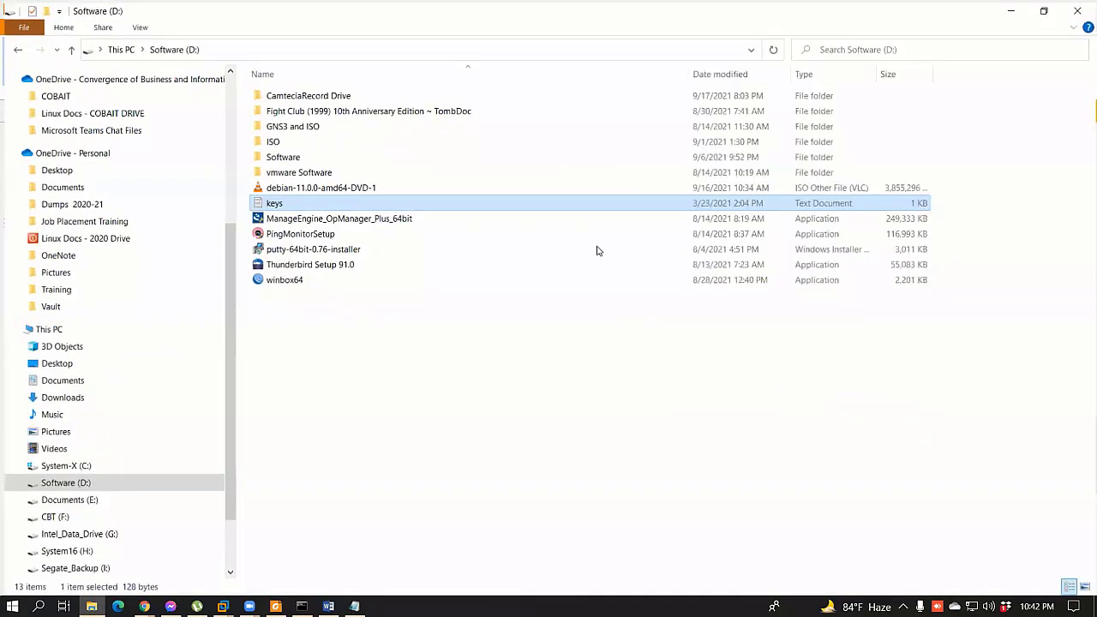
# Step: Go up to This PC and select the Google Drive K: and J: drives
pyautogui.hotkey('alt', 'Up')
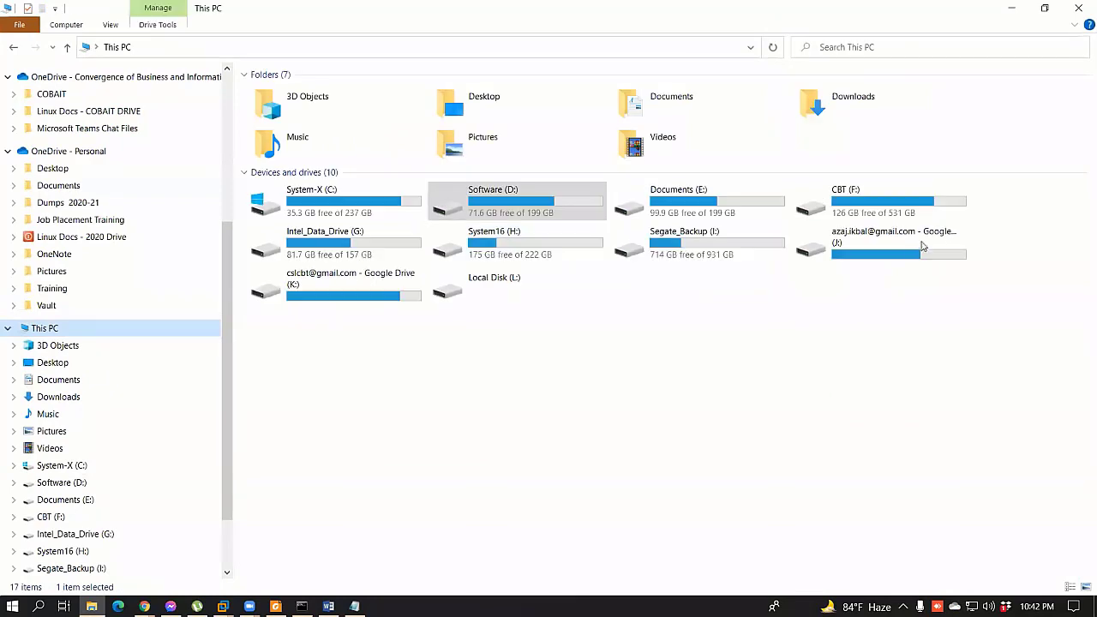
pyautogui.click(350, 292)
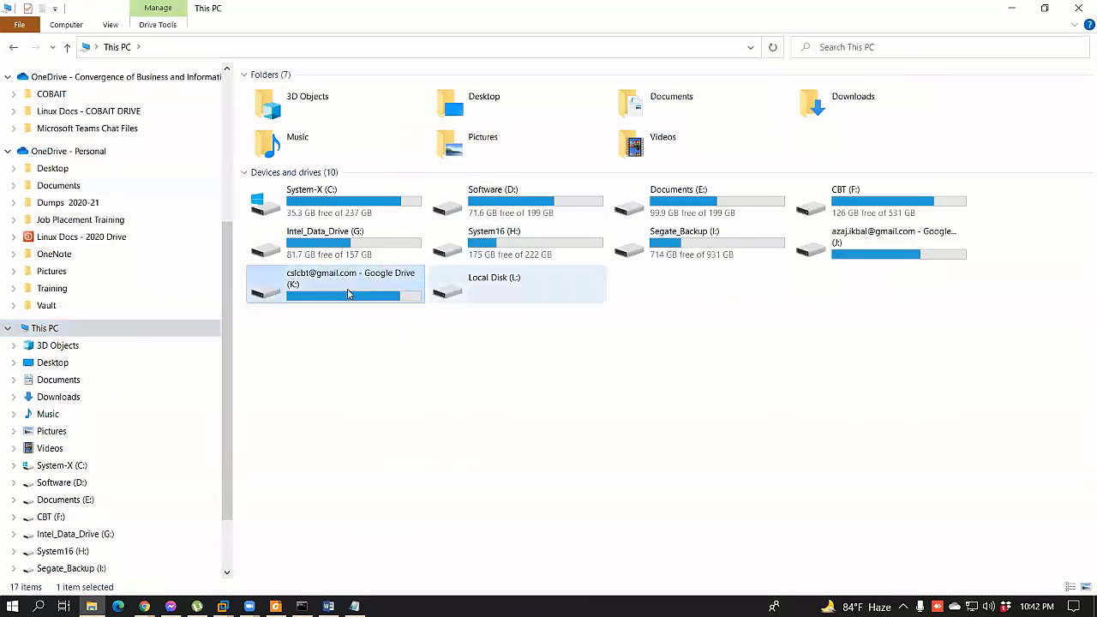
pyautogui.click(900, 250)
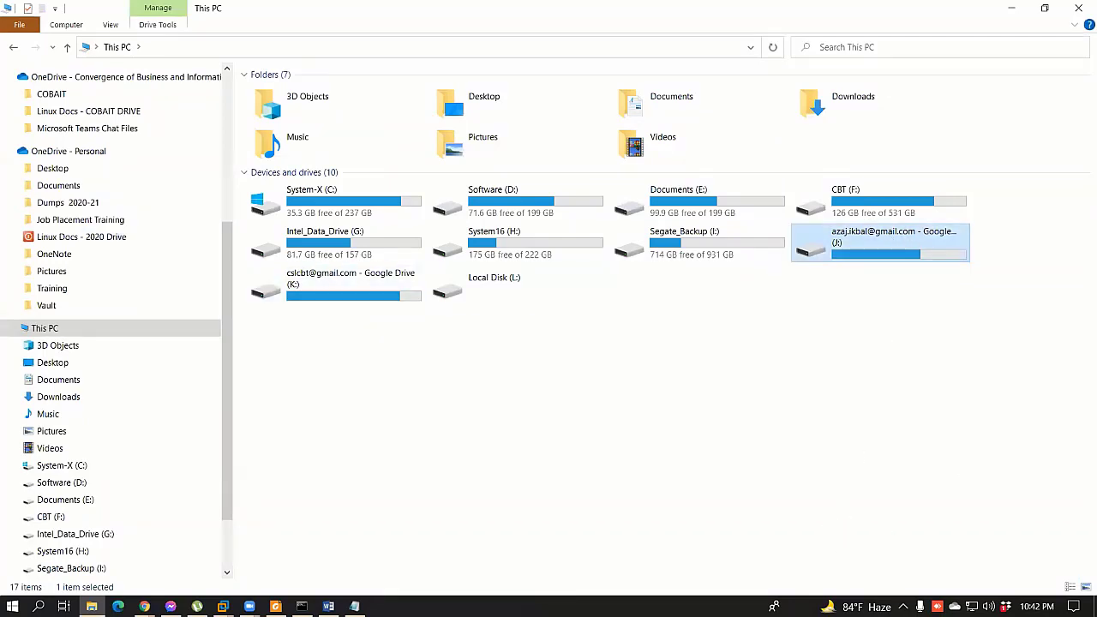
pyautogui.click(531, 363)
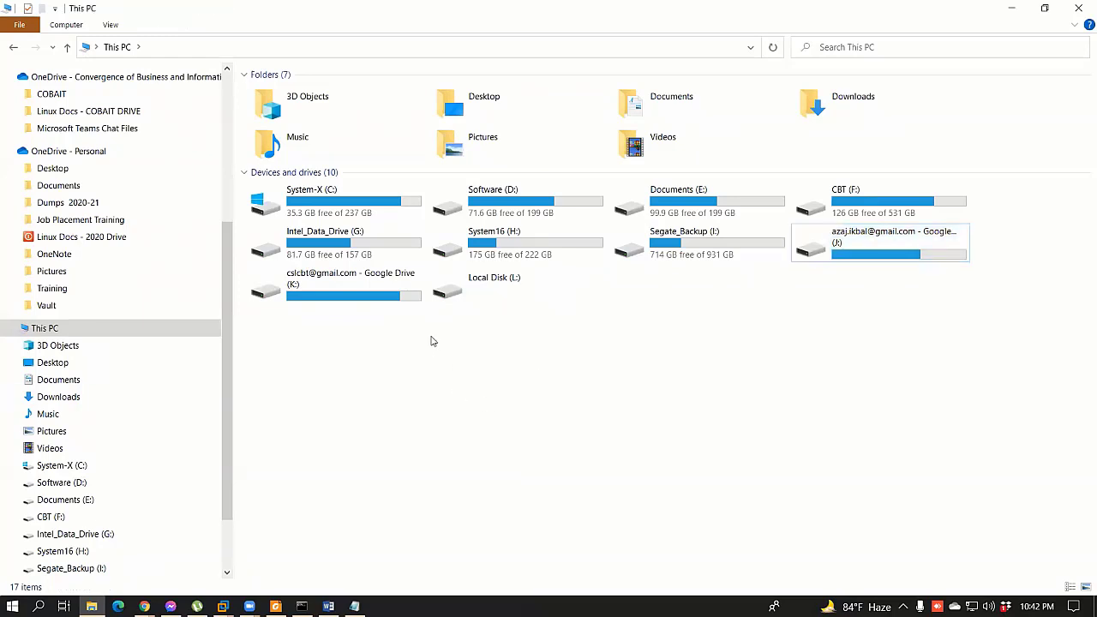
pyautogui.click(354, 279)
pyautogui.click(843, 256)
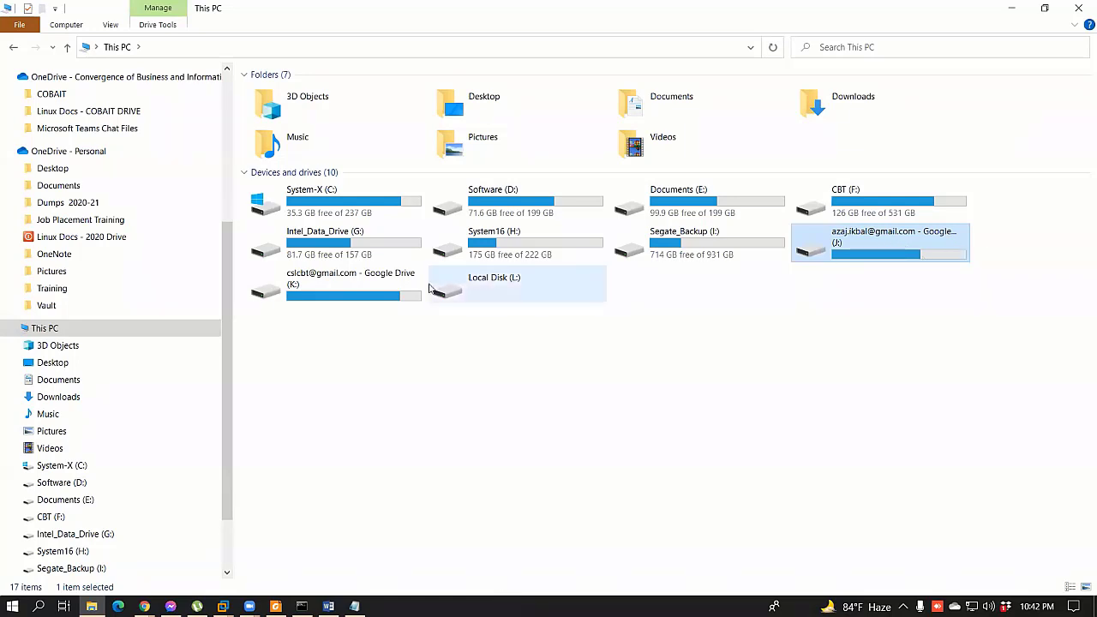
pyautogui.click(355, 288)
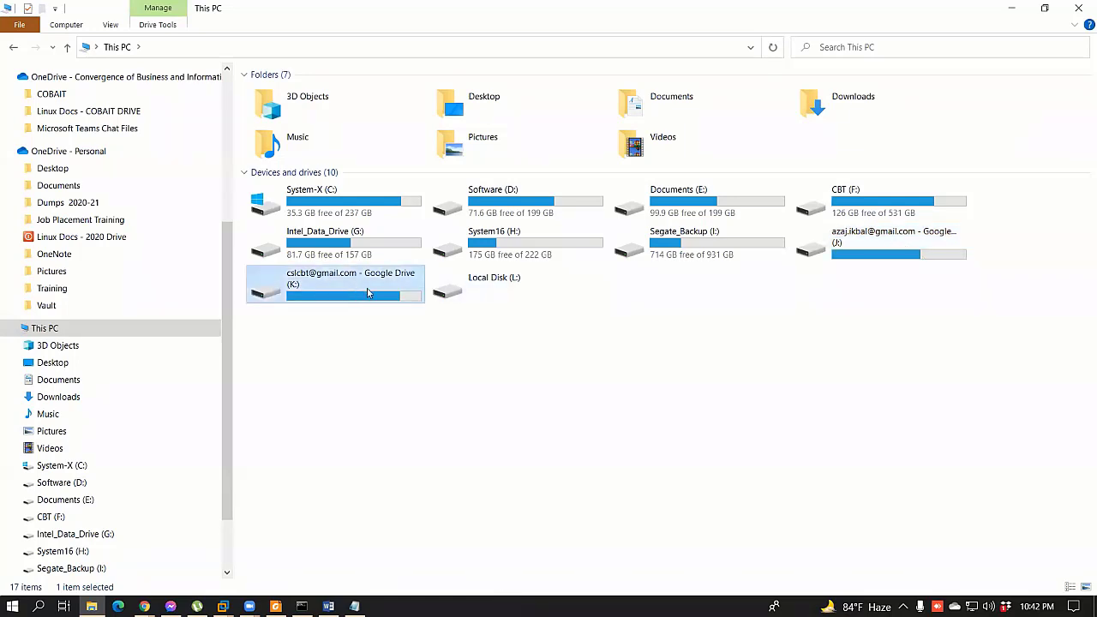
pyautogui.moveTo(378, 289)
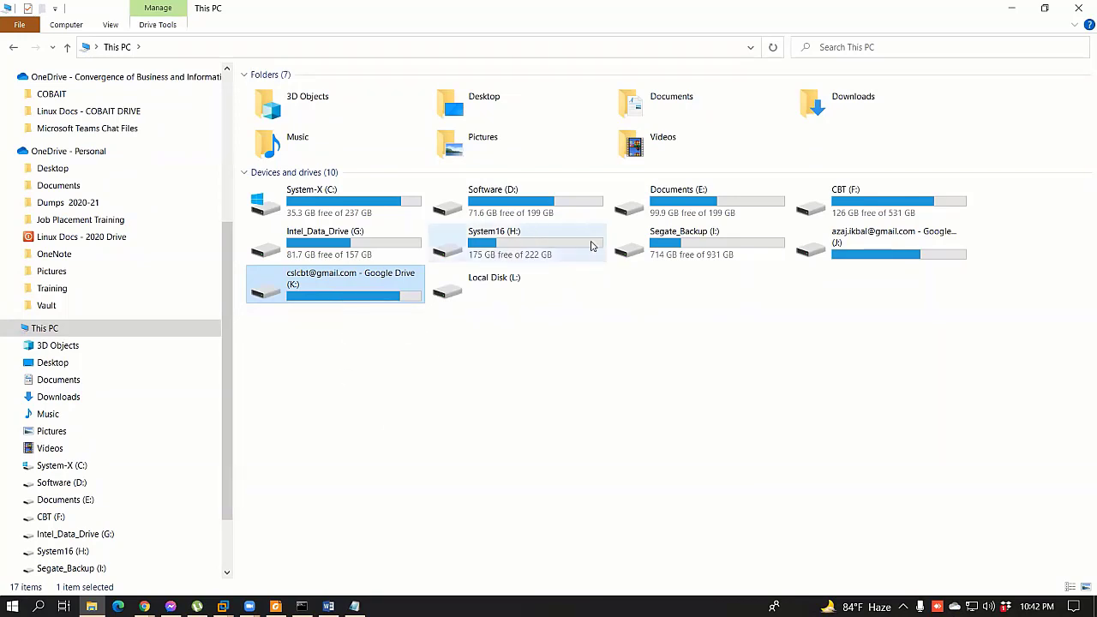
# Step: Open the Google Drive K: and J: drives in turn, returning to This PC after each
pyautogui.doubleClick(365, 294)
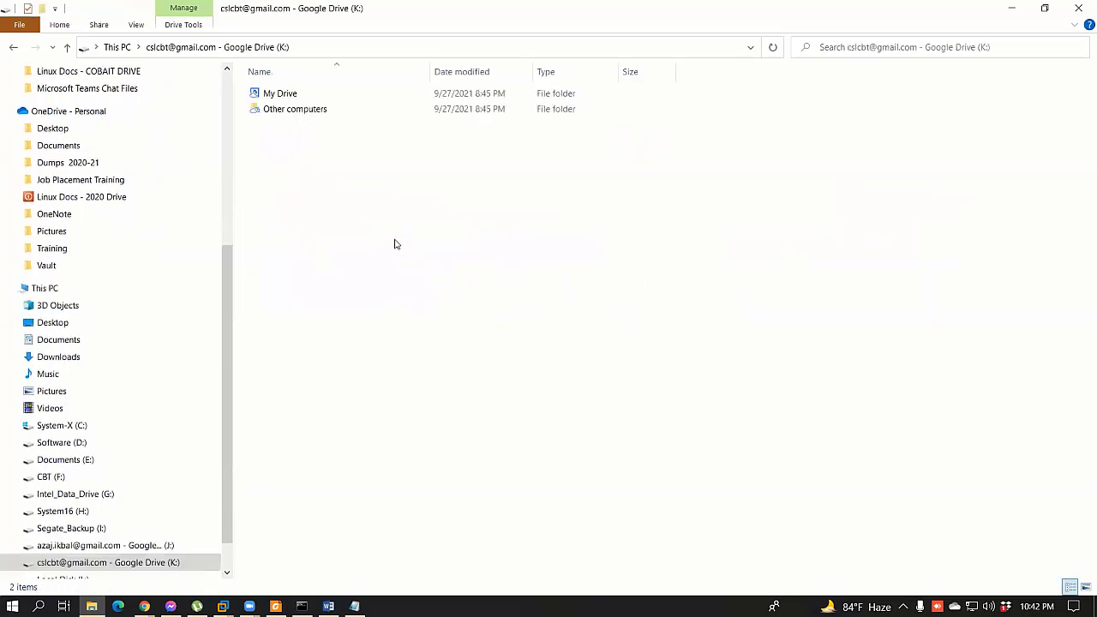
pyautogui.click(66, 48)
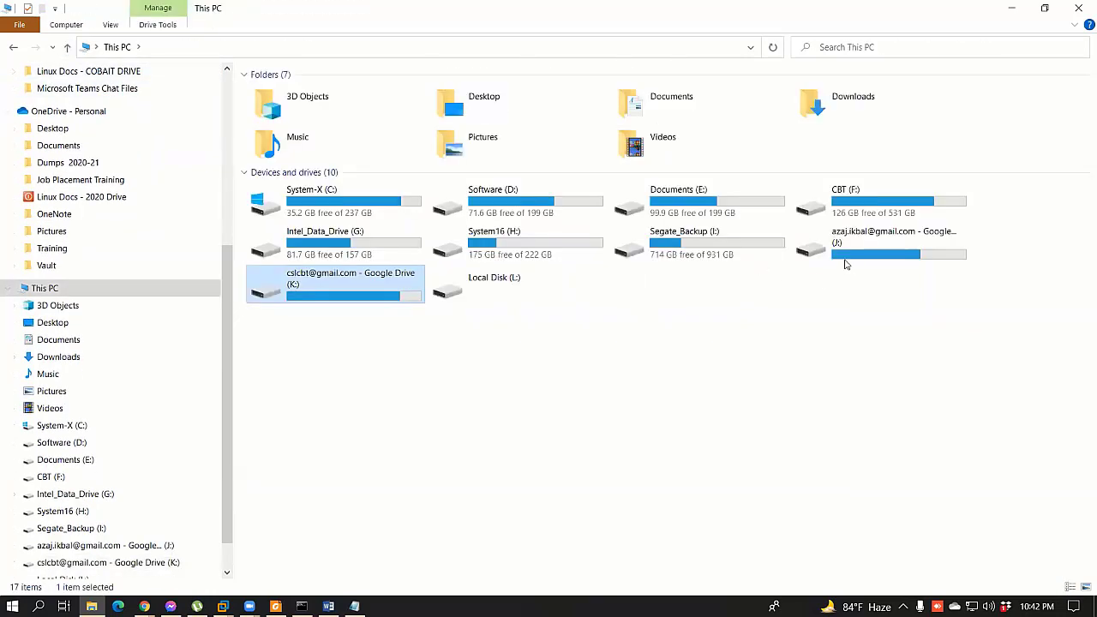
pyautogui.doubleClick(848, 246)
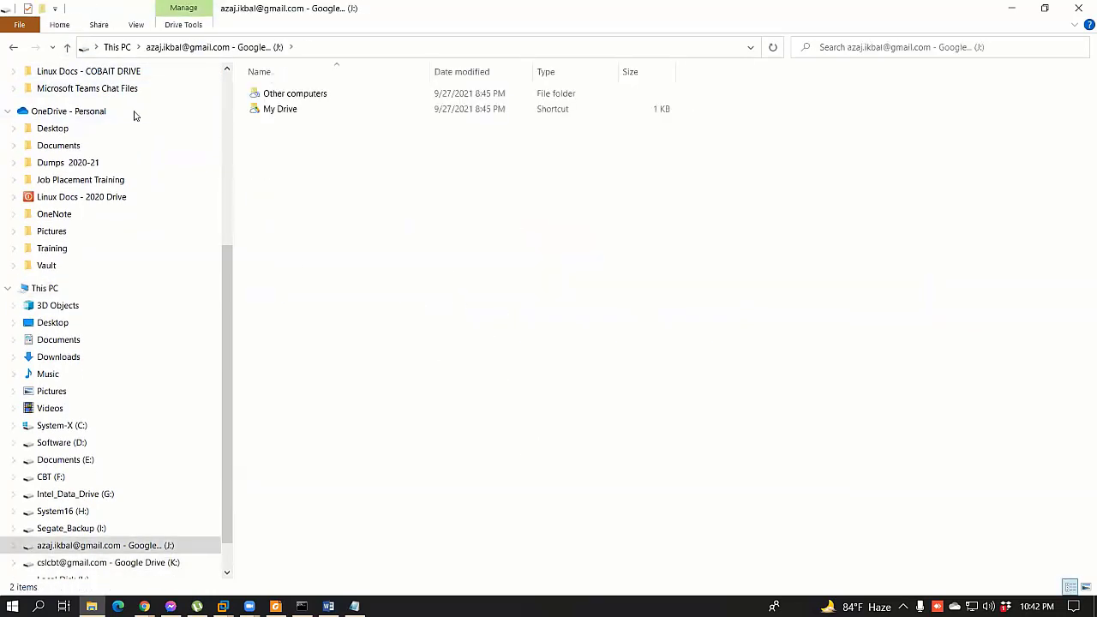
pyautogui.click(66, 47)
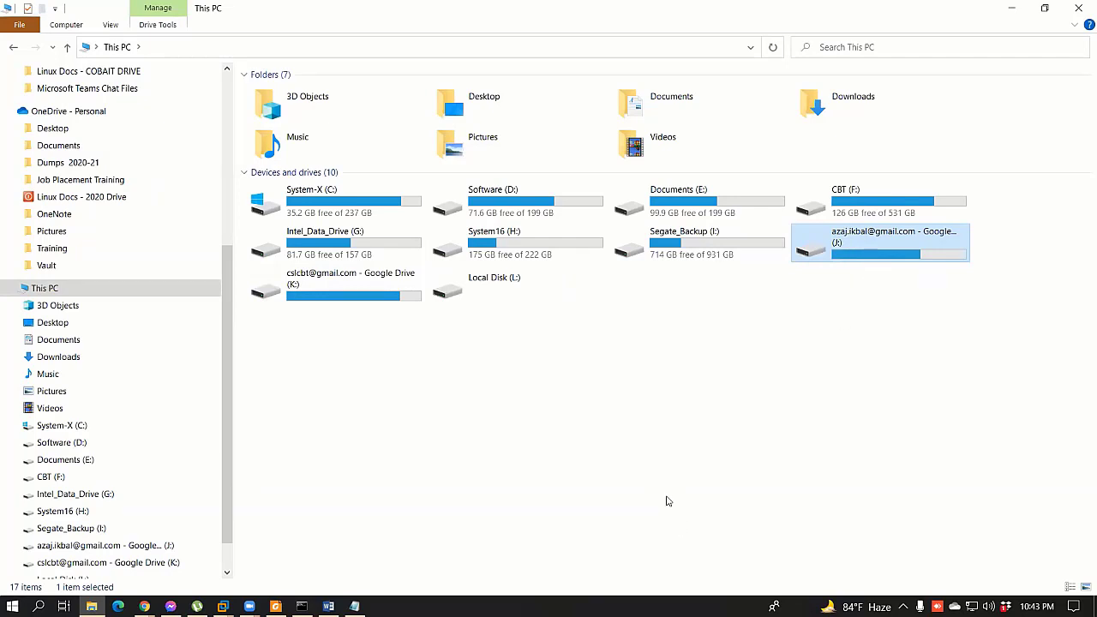
pyautogui.click(646, 412)
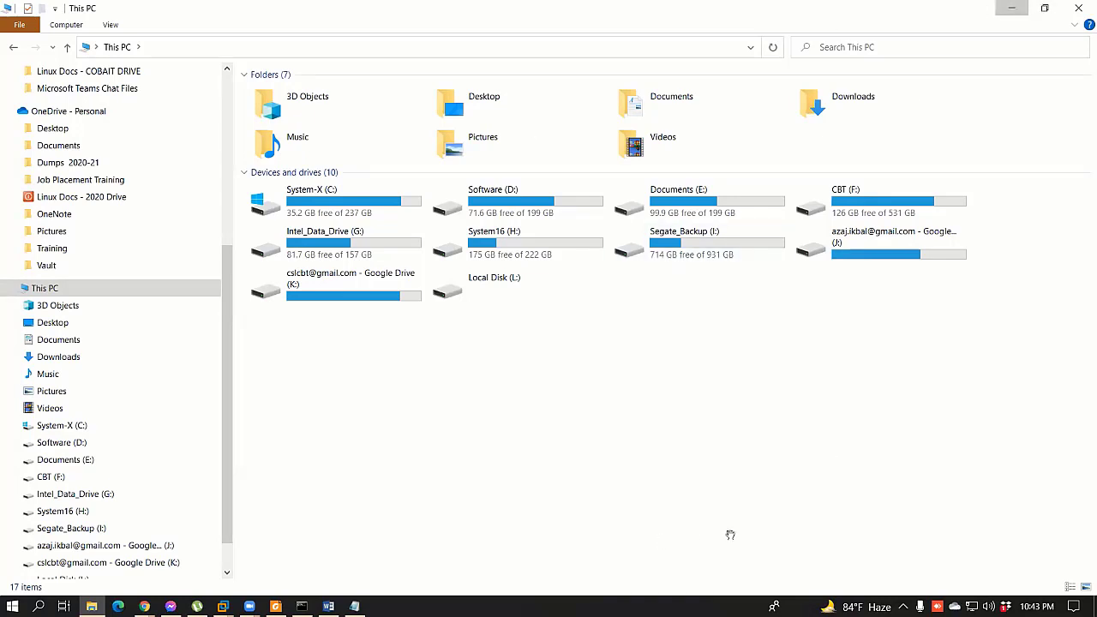
pyautogui.click(275, 605)
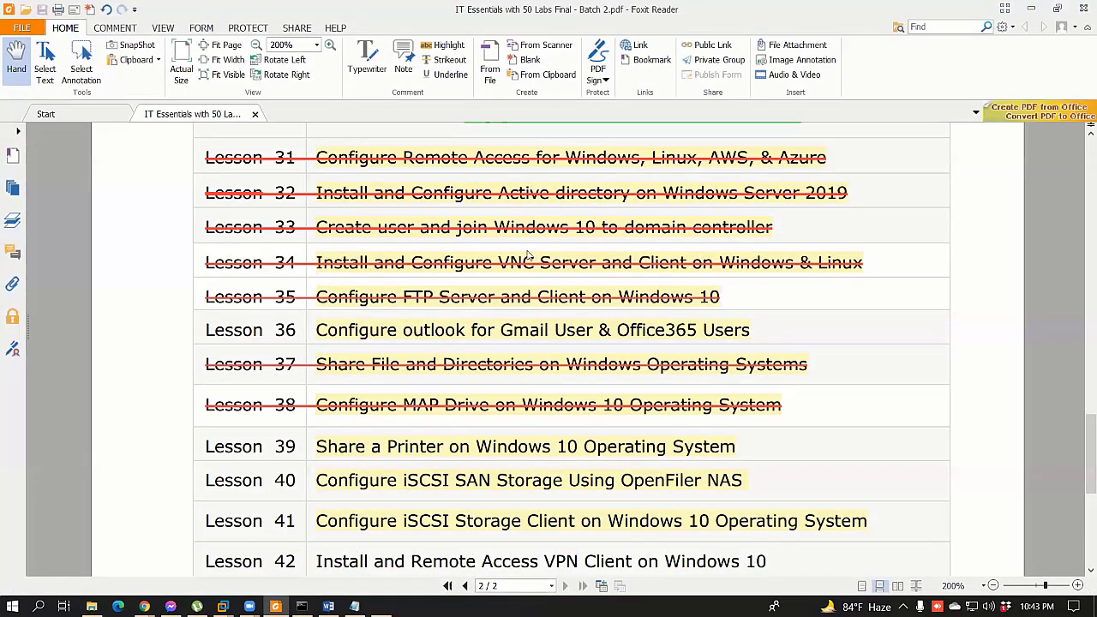
# Step: Run \\172.25.11.159 to view its MyData share, then close the server window
pyautogui.press('super+r')
pyautogui.press('Return')
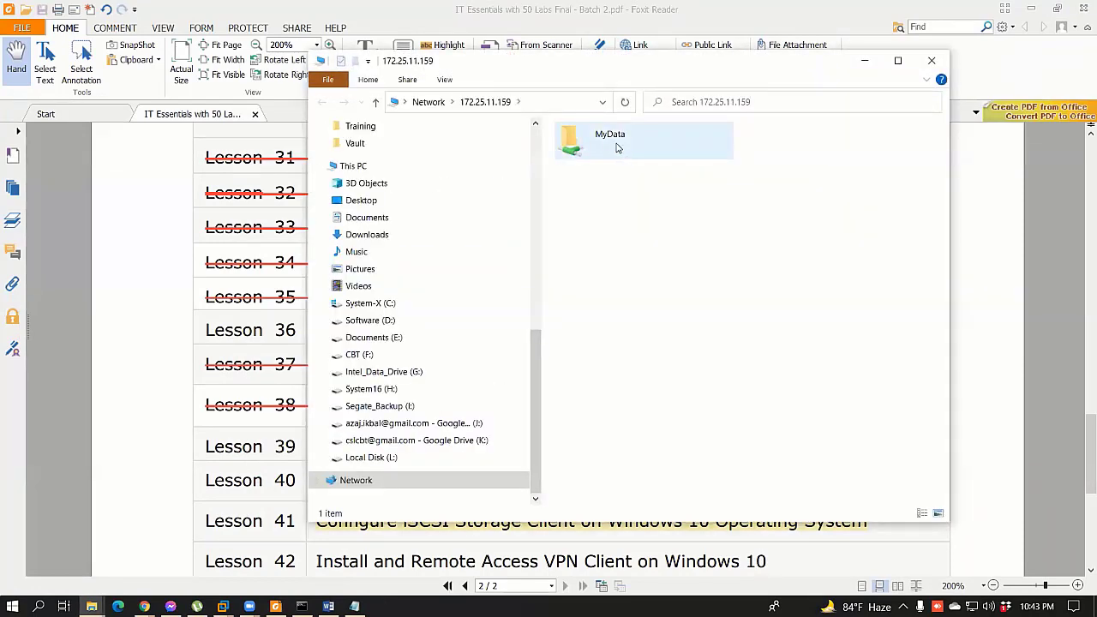
pyautogui.click(91, 605)
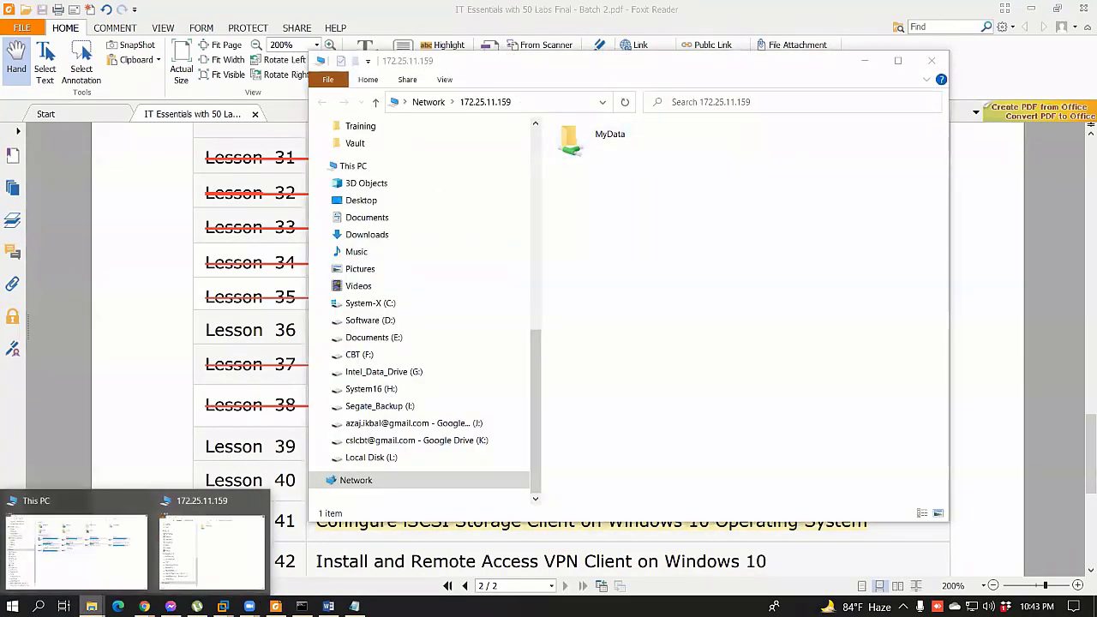
pyautogui.click(89, 557)
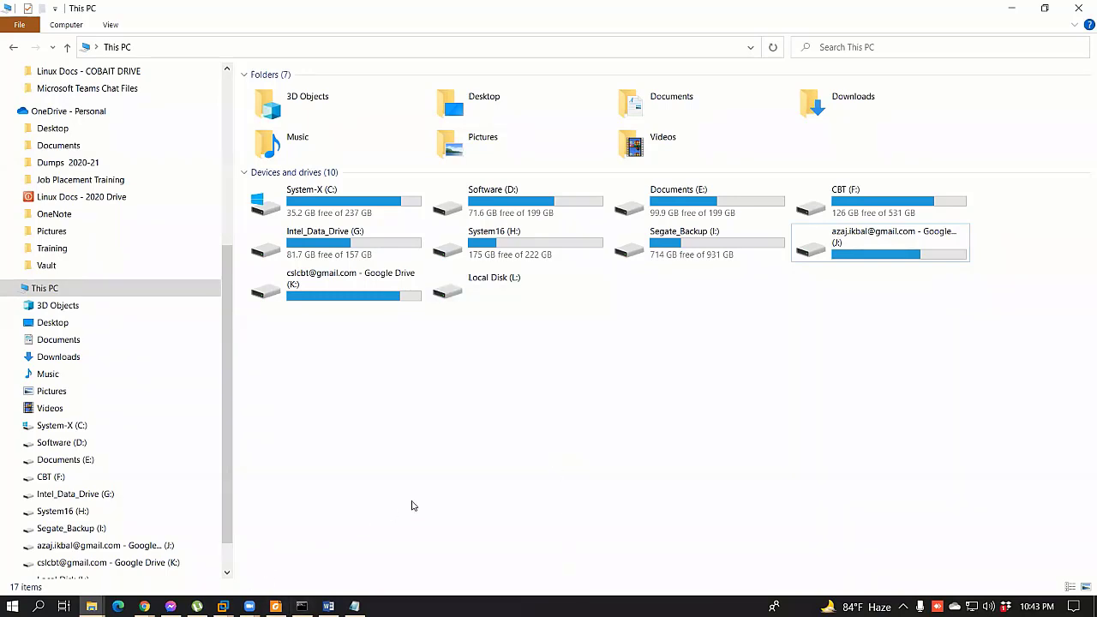
pyautogui.press('super+r')
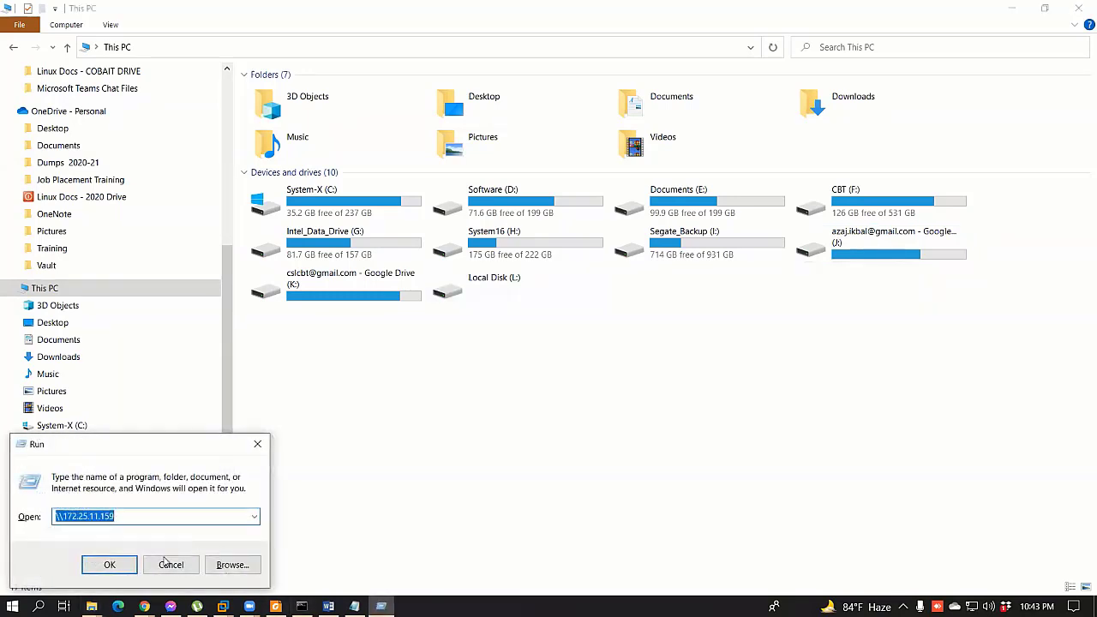
pyautogui.press('Return')
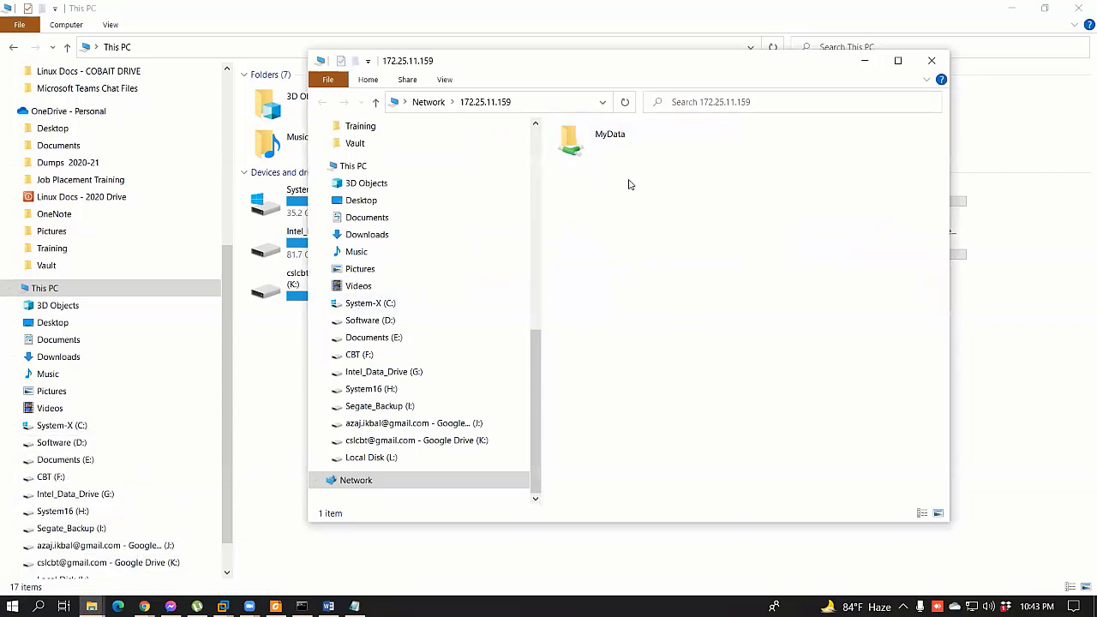
pyautogui.click(932, 60)
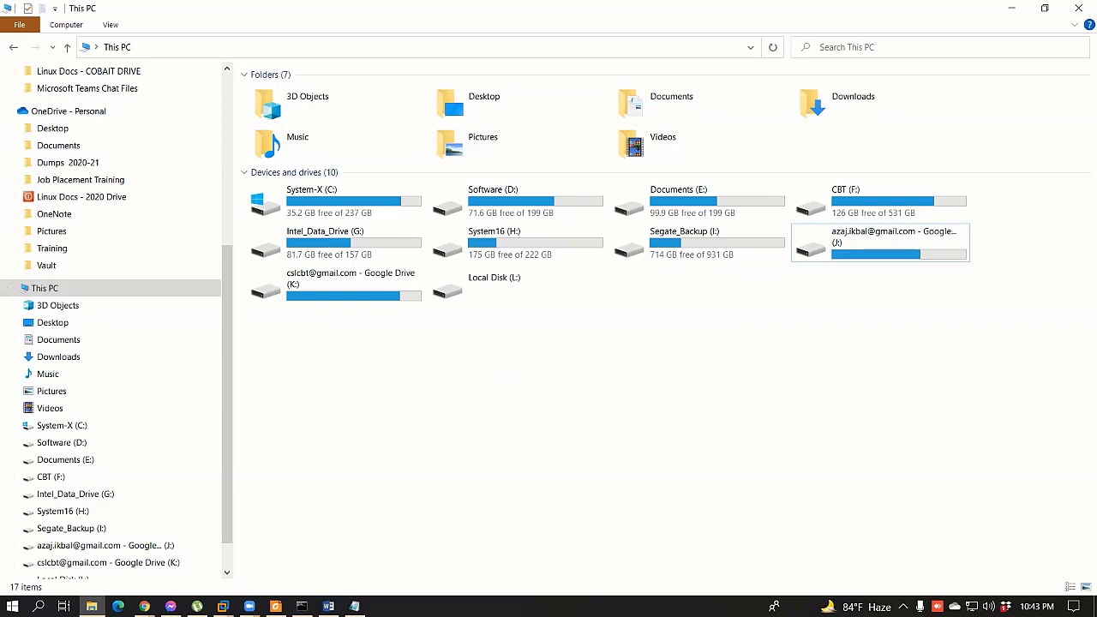
pyautogui.hotkey('alt', 'Tab')
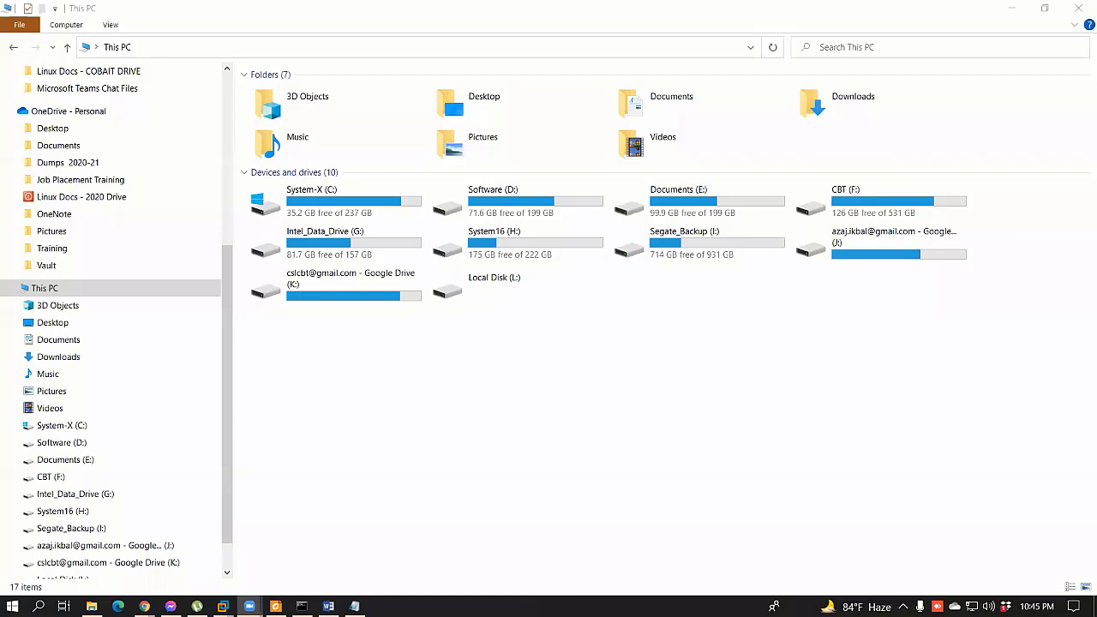
# Step: Open Map network drive from the Computer ribbon, then cancel it
pyautogui.click(521, 463)
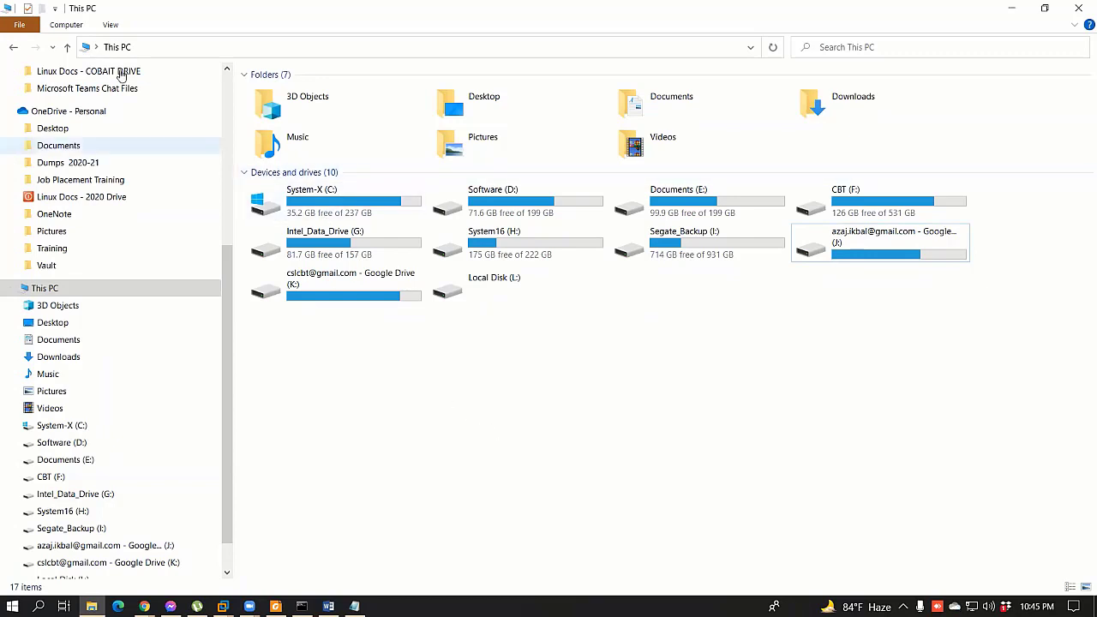
pyautogui.click(110, 25)
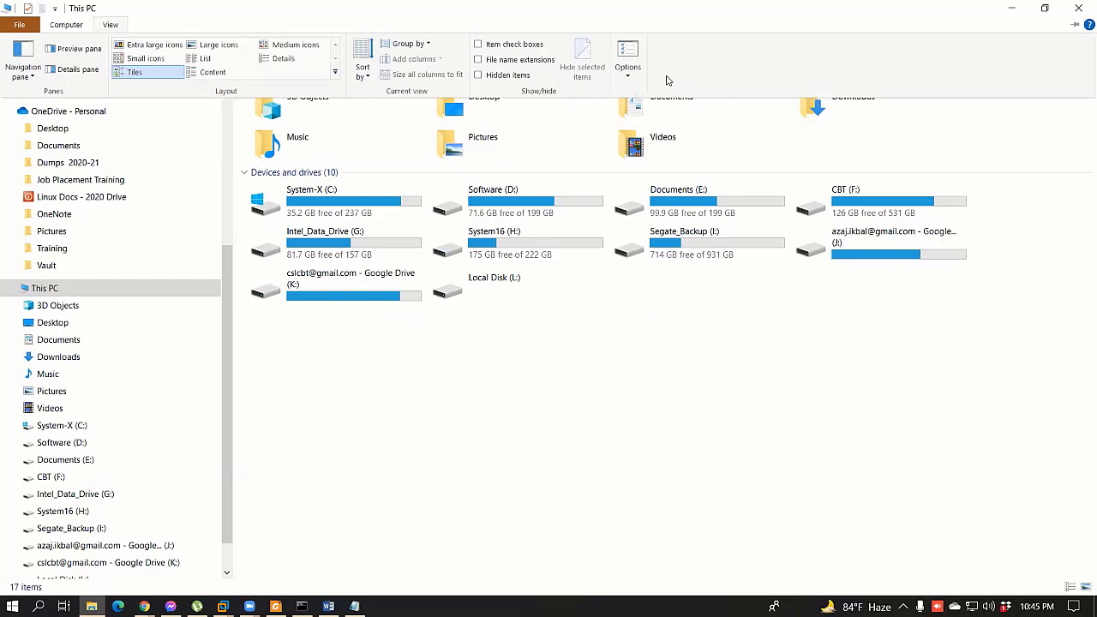
pyautogui.click(83, 27)
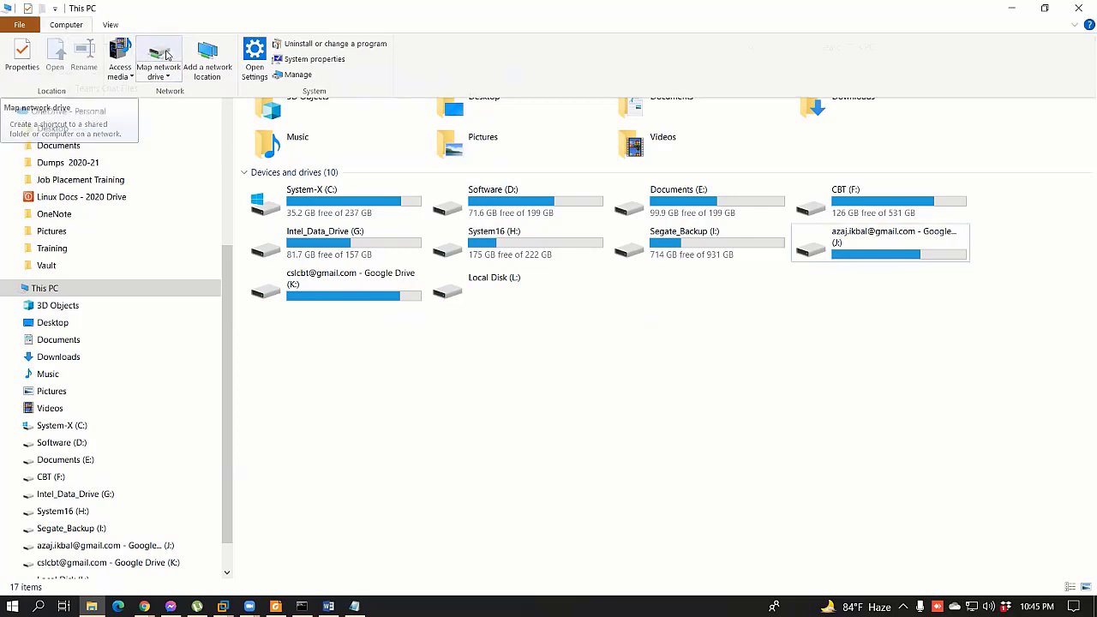
pyautogui.click(158, 53)
pyautogui.click(723, 446)
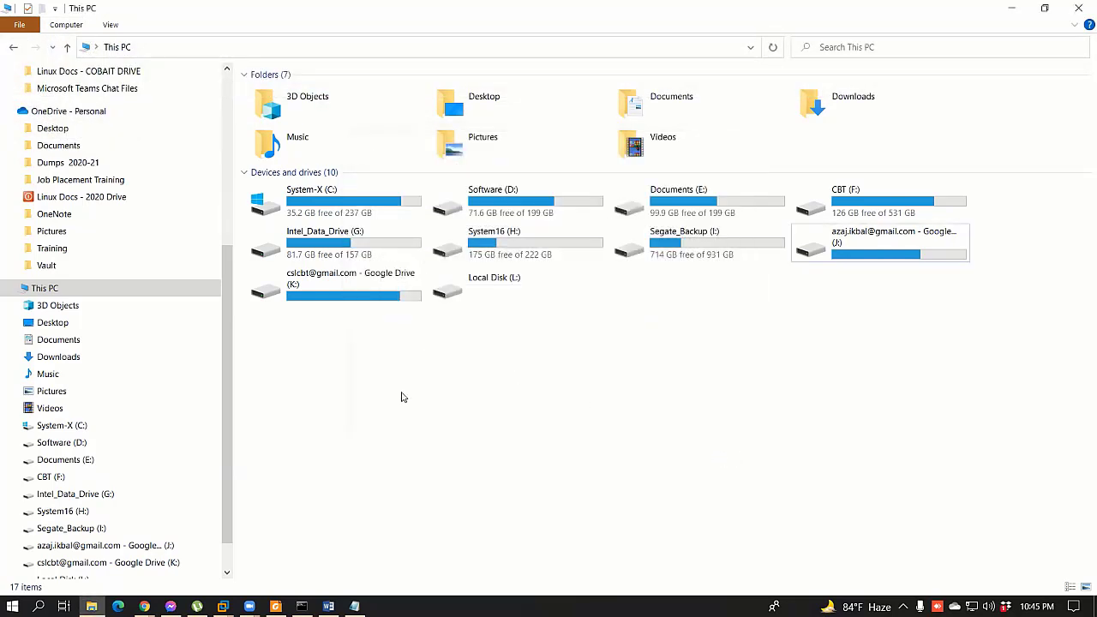
# Step: Start the Add a network location wizard from This PC's context menu, then cancel it
pyautogui.rightClick(402, 395)
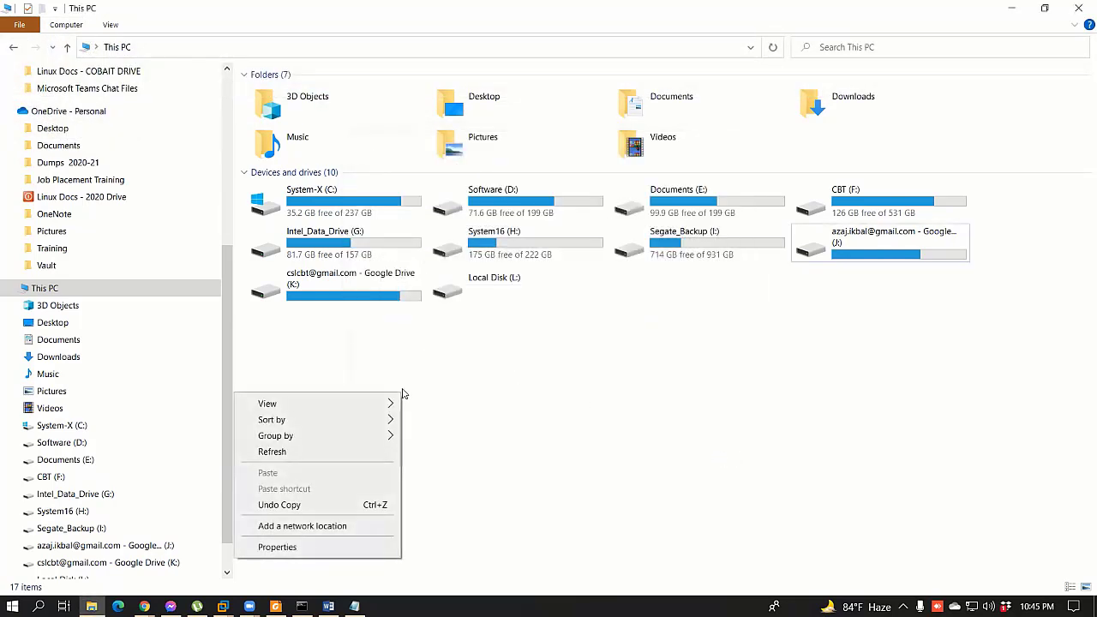
pyautogui.click(310, 525)
pyautogui.click(664, 468)
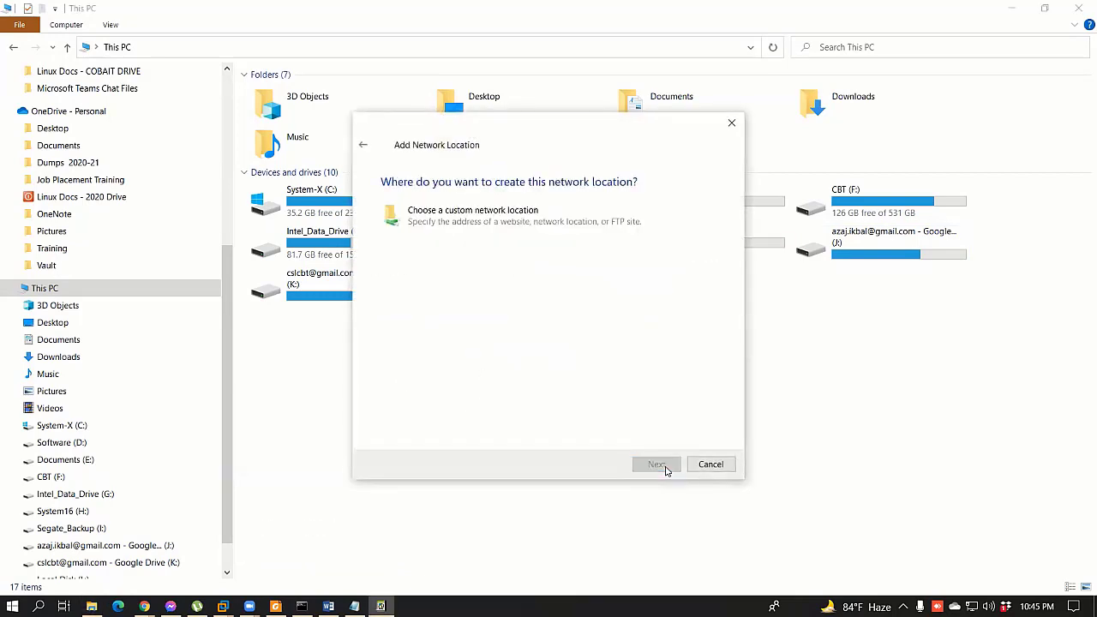
pyautogui.click(710, 463)
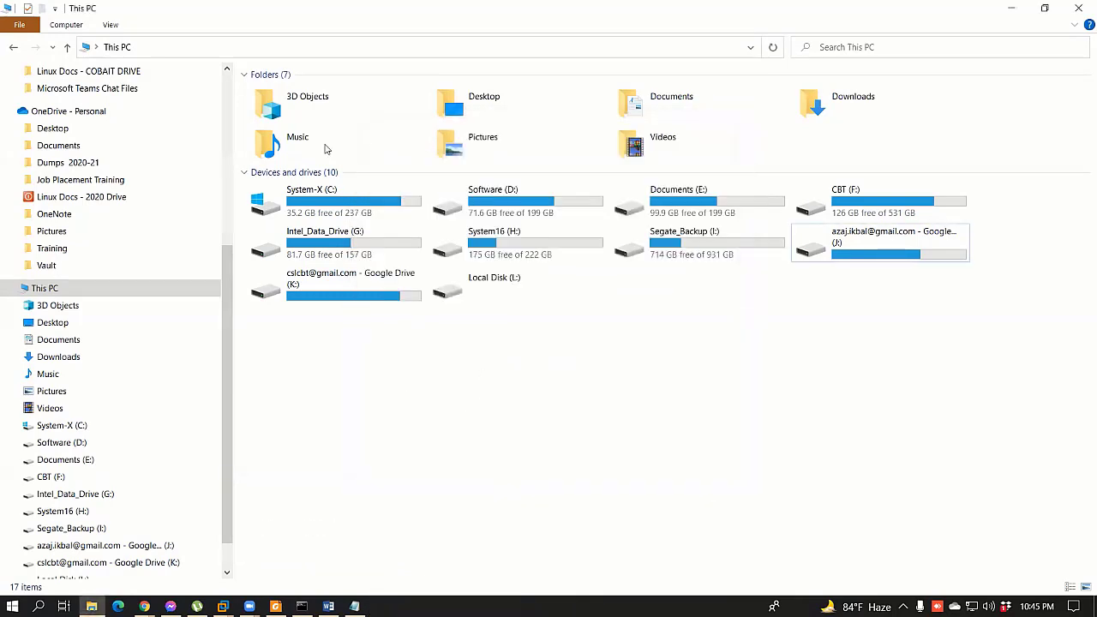
# Step: Reopen the Map network drive dialog from the Computer ribbon
pyautogui.click(67, 26)
pyautogui.rightClick(458, 426)
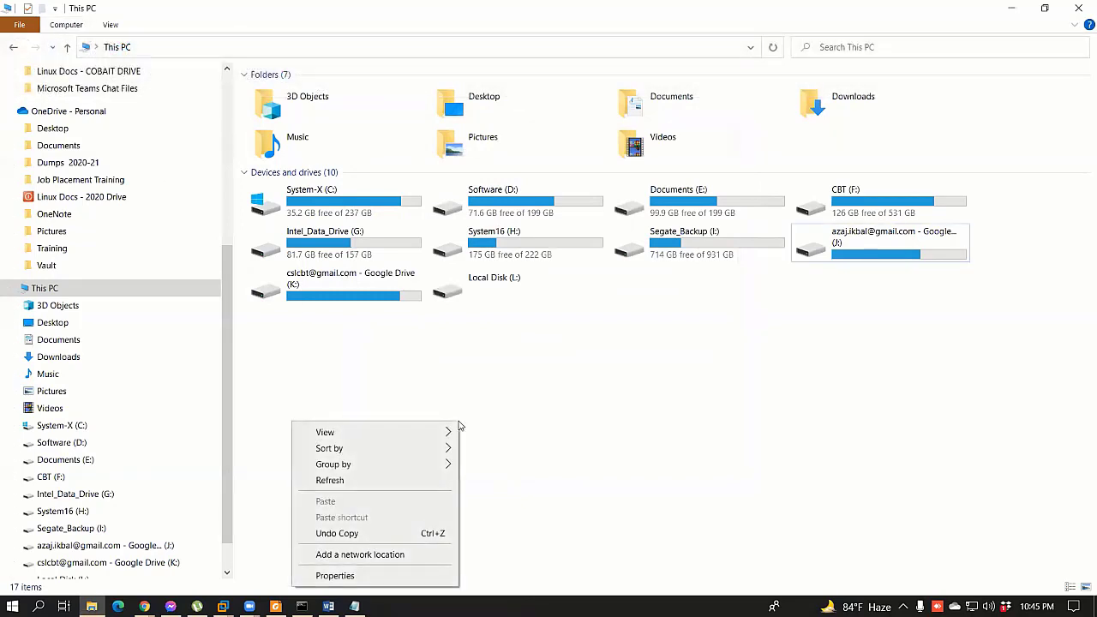
pyautogui.click(412, 383)
pyautogui.click(78, 26)
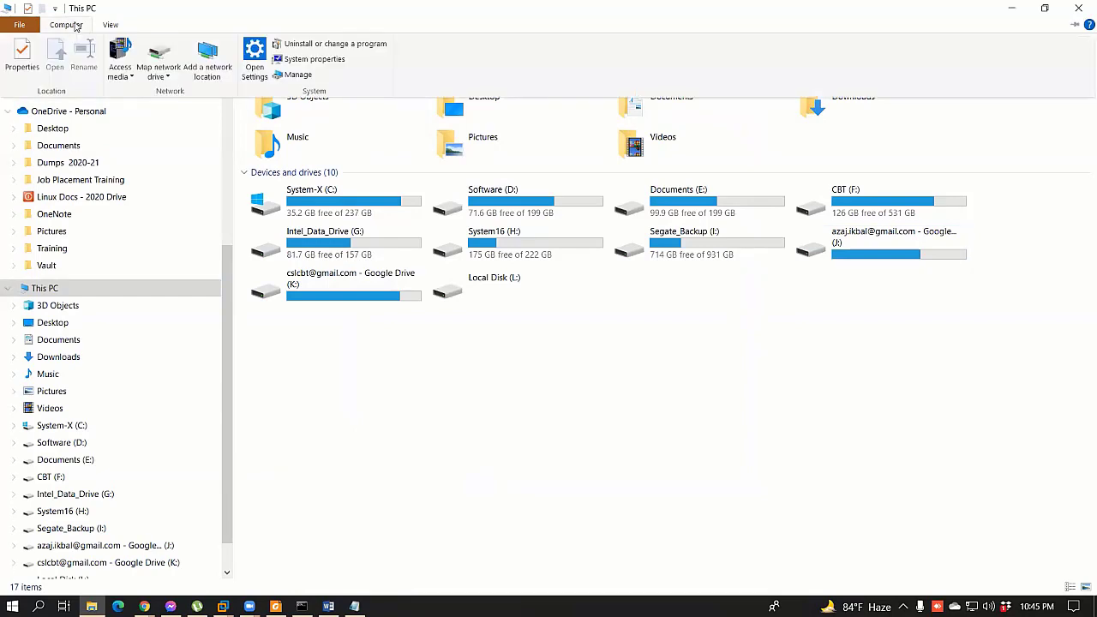
pyautogui.click(156, 54)
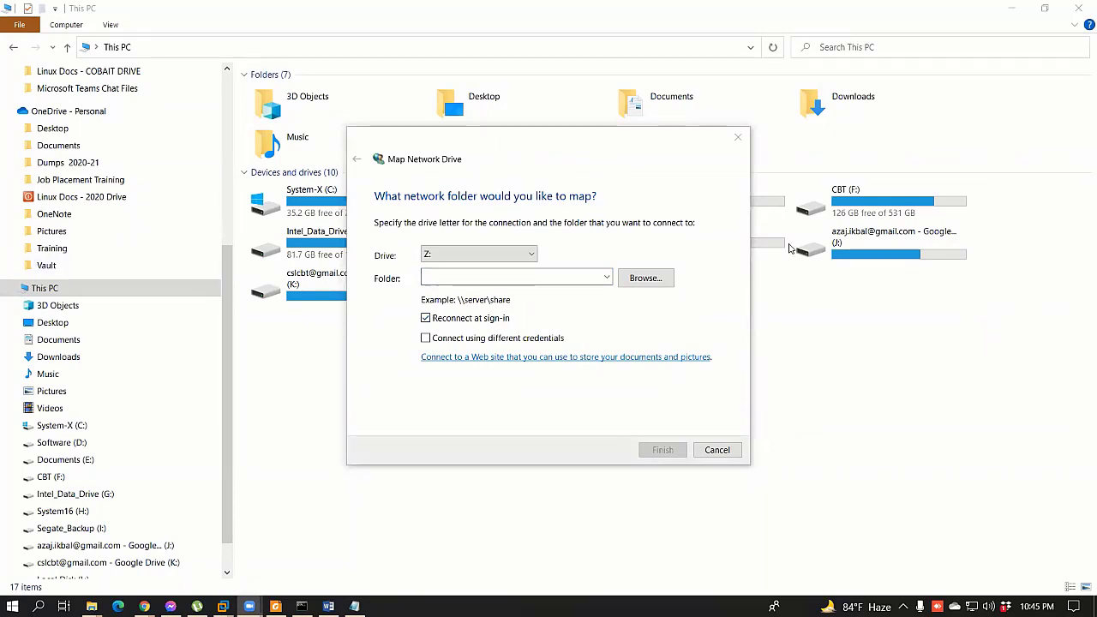
# Step: Keep drive letter Z: and enter 172.25.11.159 in the Folder box
pyautogui.click(463, 257)
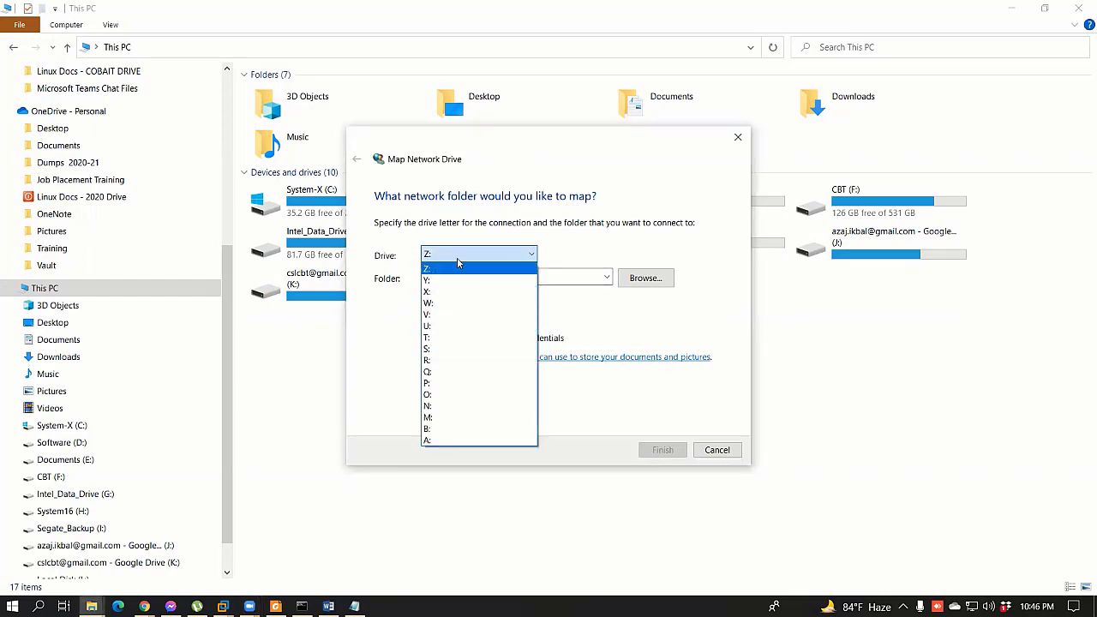
pyautogui.click(458, 265)
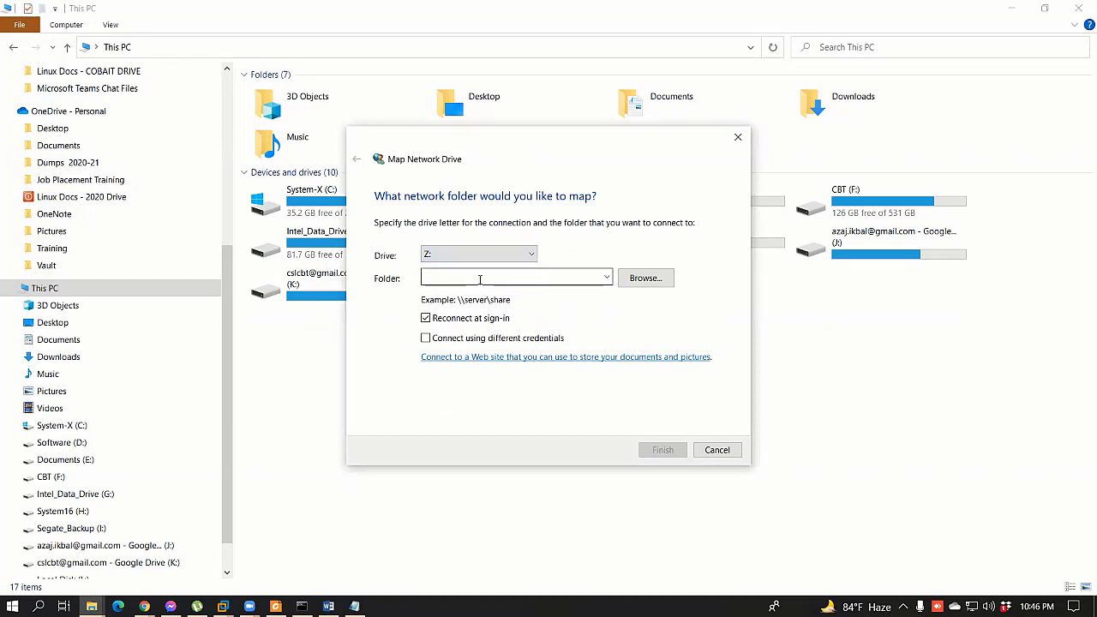
pyautogui.click(480, 280)
pyautogui.write('172')
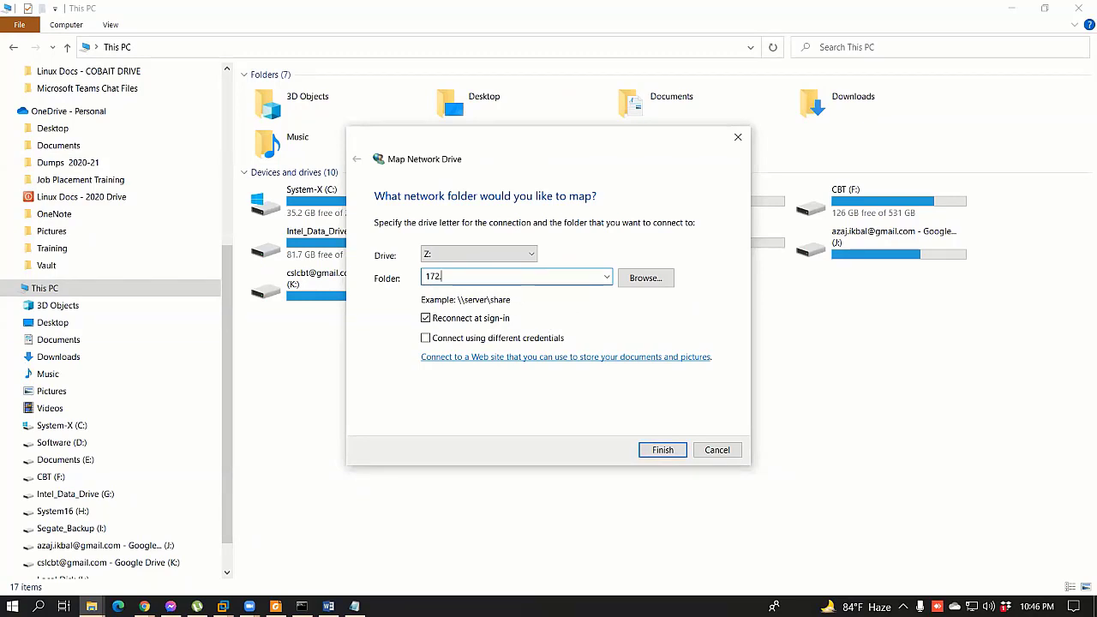
pyautogui.write('.25.11.159')
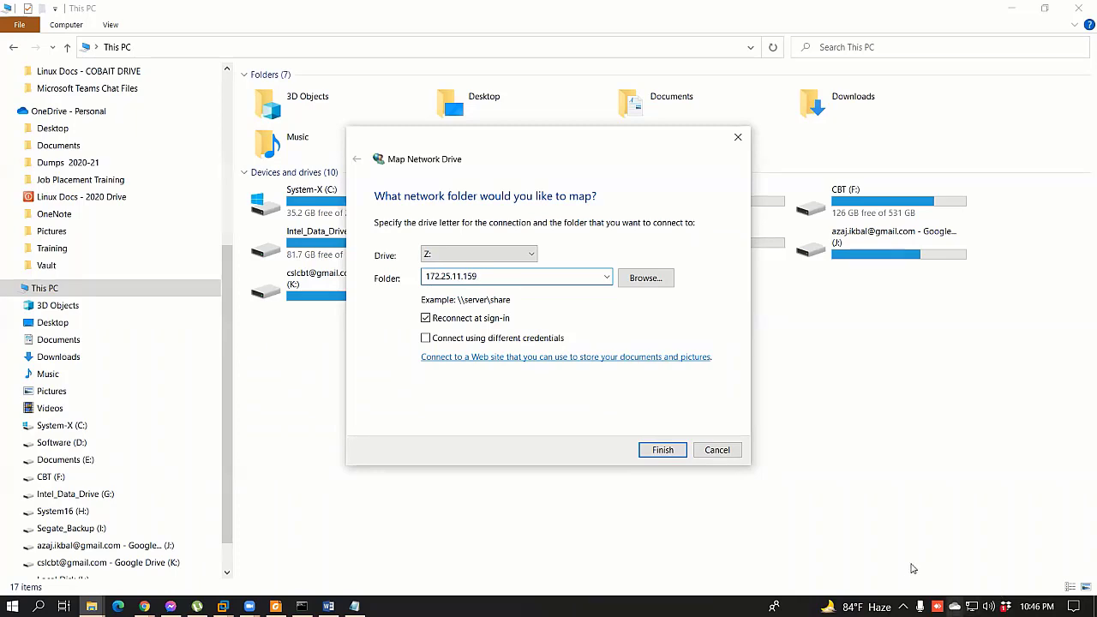
# Step: Check the cloud sync status panel, then return to the drive mapping dialog
pyautogui.click(903, 606)
pyautogui.click(946, 581)
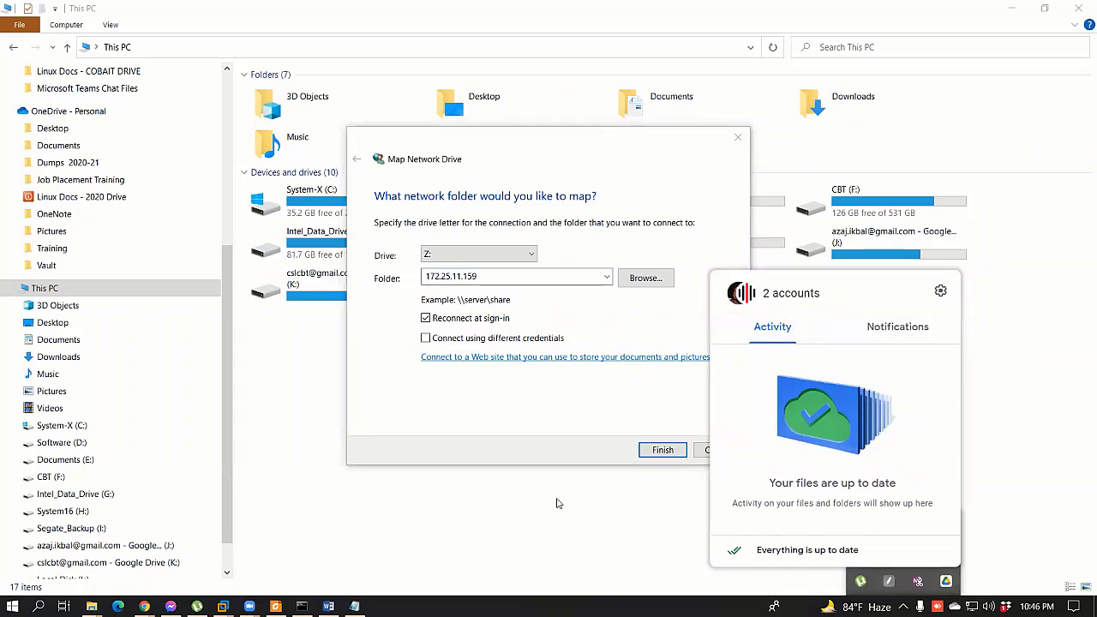
pyautogui.click(495, 431)
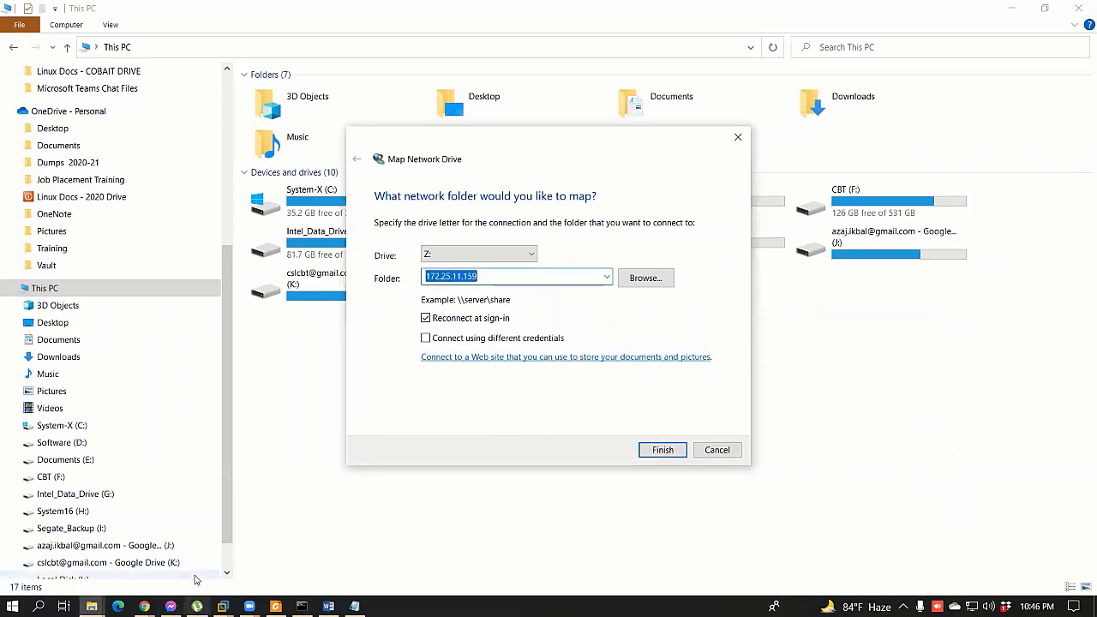
pyautogui.click(92, 606)
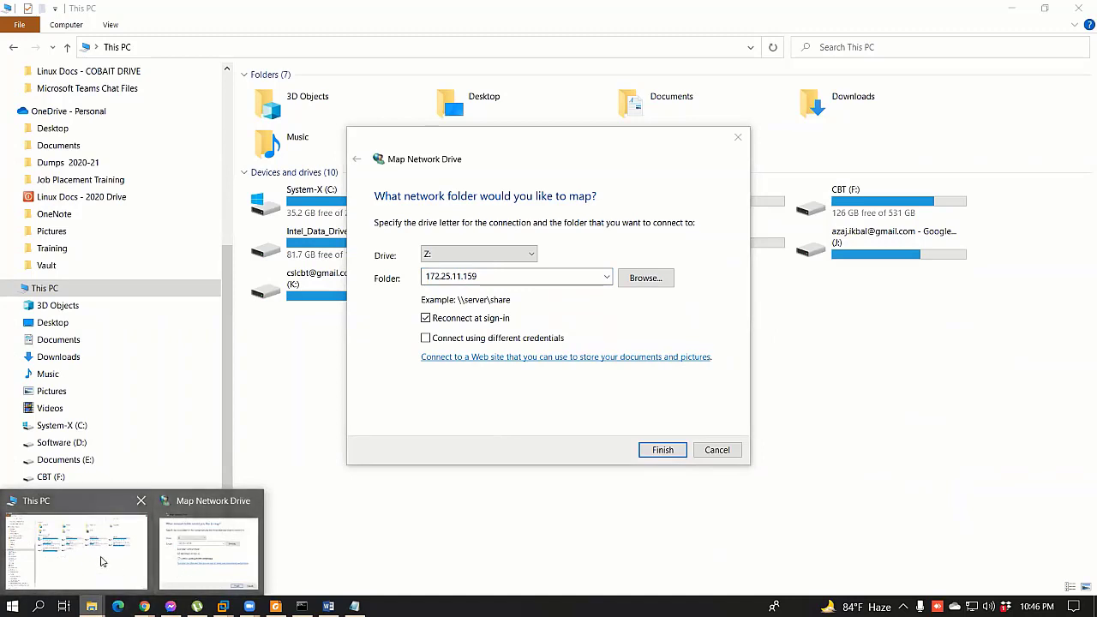
# Step: Open \\172.25.11.159 via Run, select its MyData folder, and minimize the server window
pyautogui.click(101, 561)
pyautogui.click(262, 47)
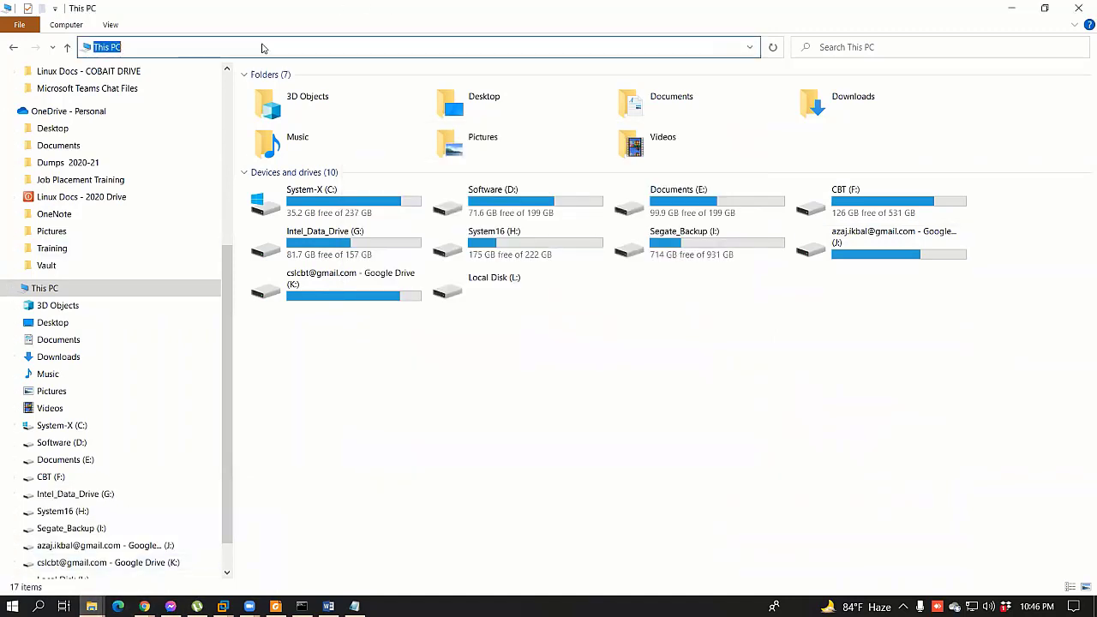
pyautogui.write('\\\\')
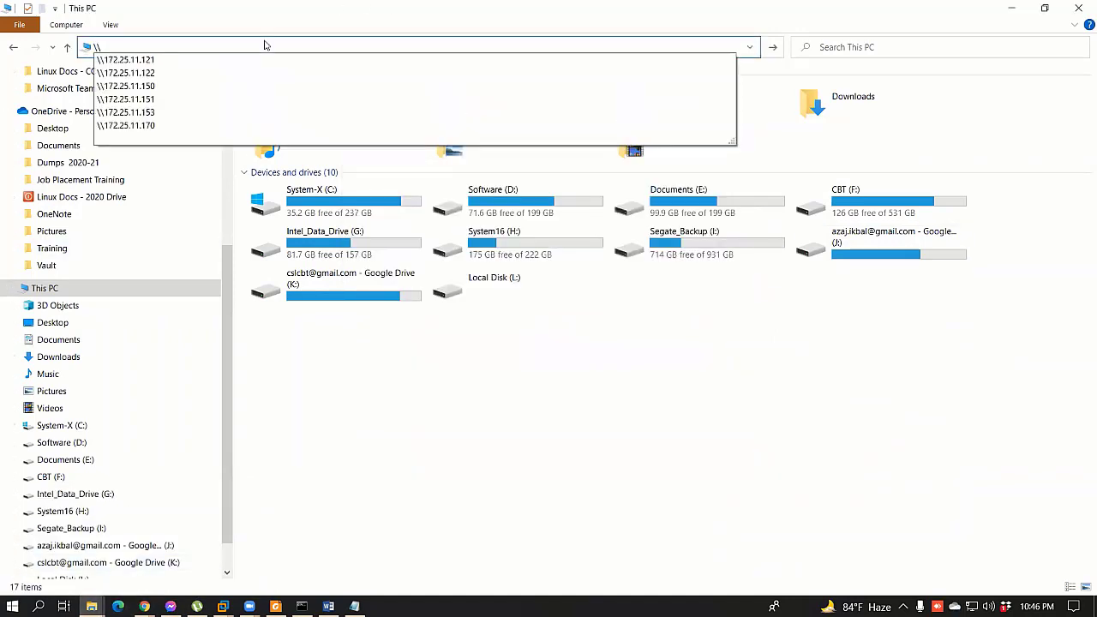
pyautogui.press('Escape')
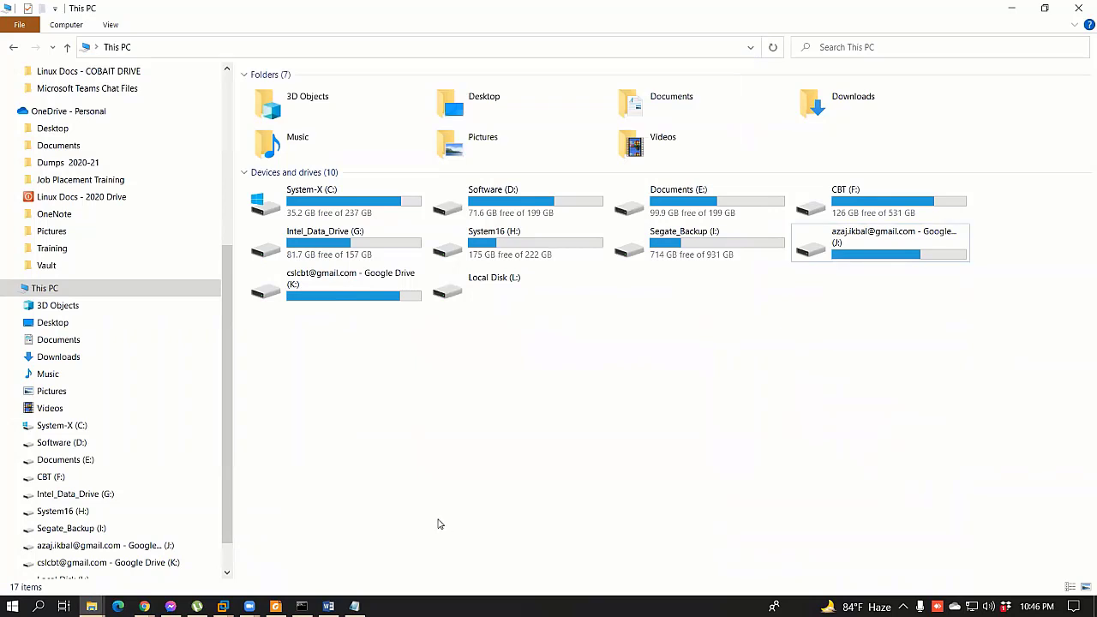
pyautogui.press('super+r')
pyautogui.click(109, 515)
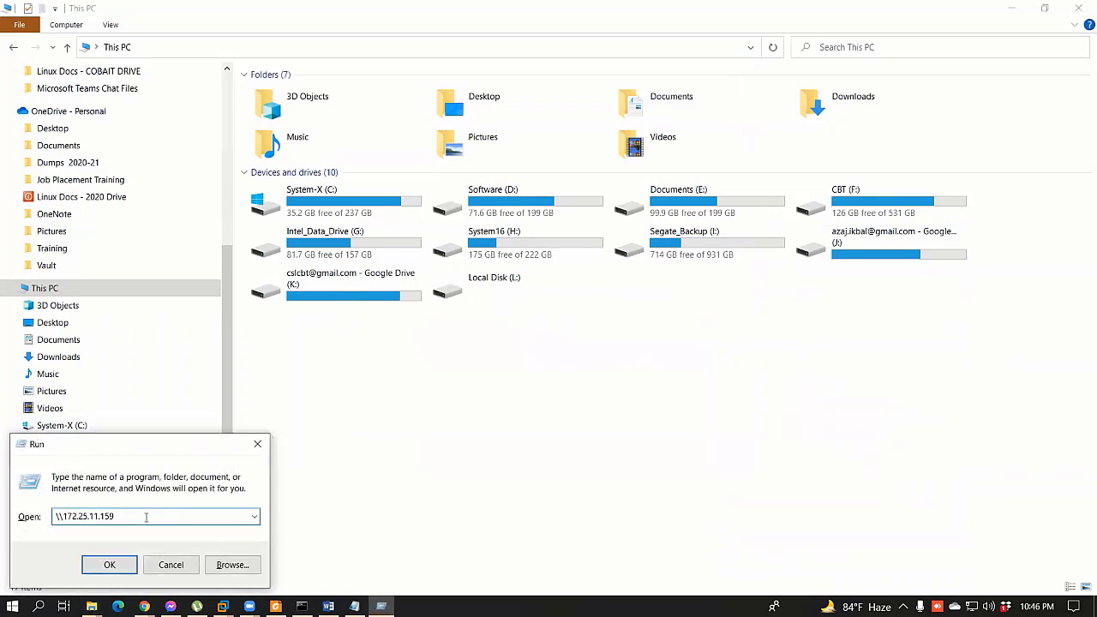
pyautogui.click(109, 565)
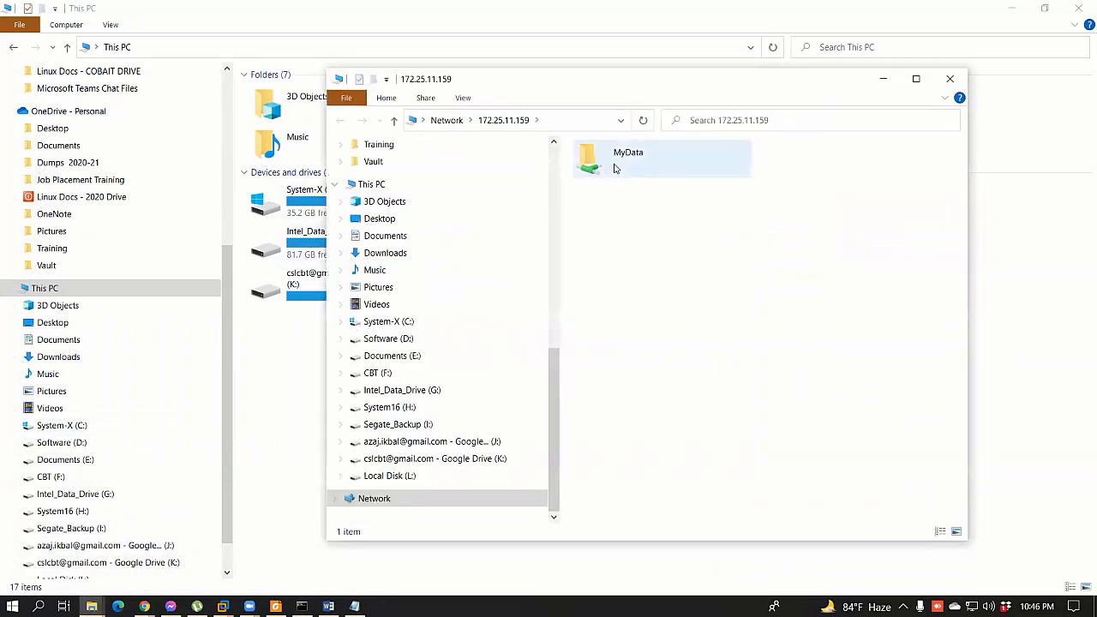
pyautogui.click(617, 168)
pyautogui.click(549, 119)
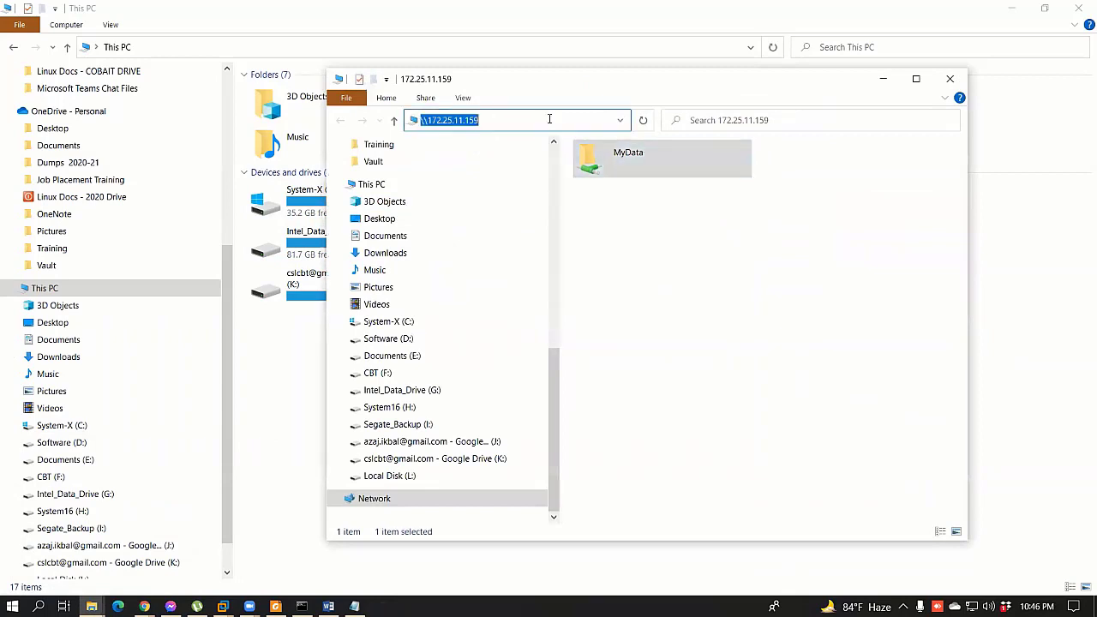
pyautogui.click(883, 79)
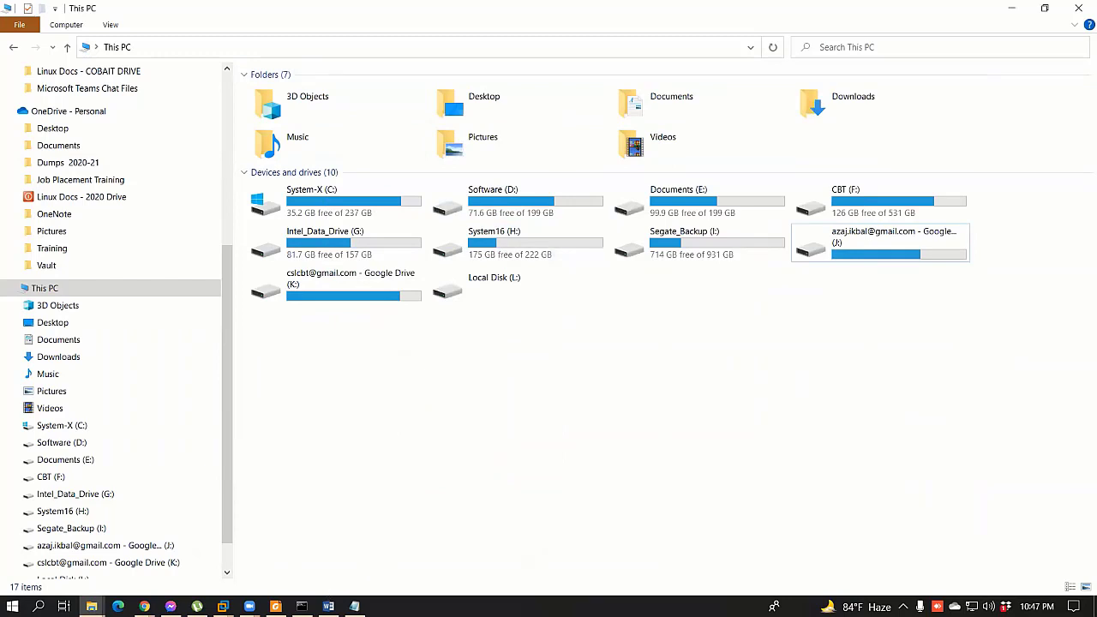
# Step: Map \\172.25.11.159\MyData as drive Z: and close the Z: window that opens
pyautogui.click(68, 25)
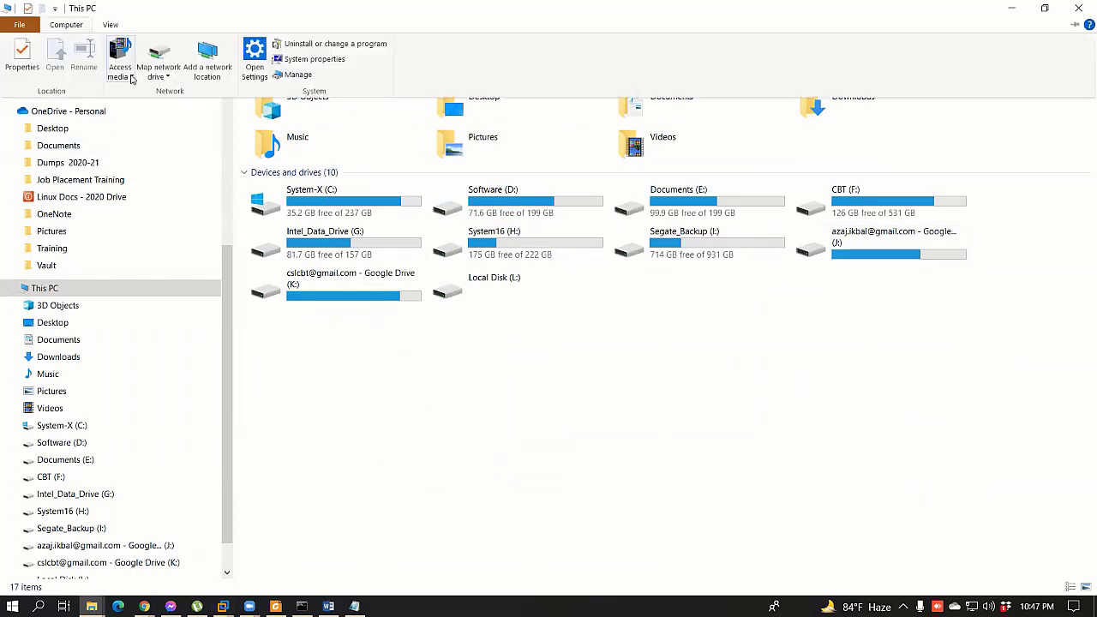
pyautogui.click(159, 61)
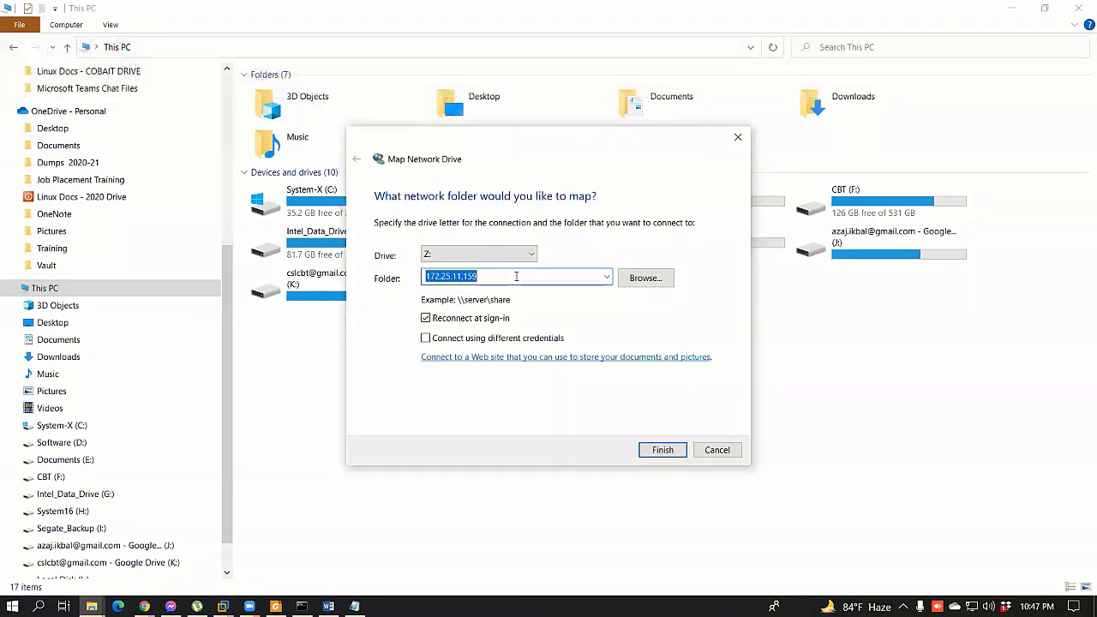
pyautogui.press('Home')
pyautogui.write('\\\\')
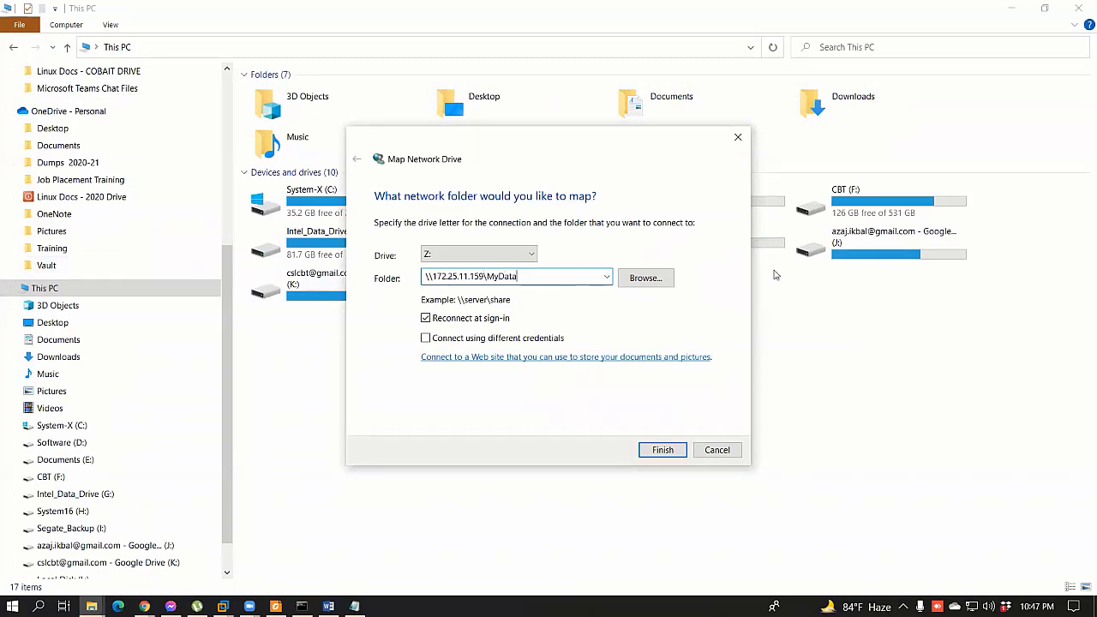
pyautogui.click(664, 449)
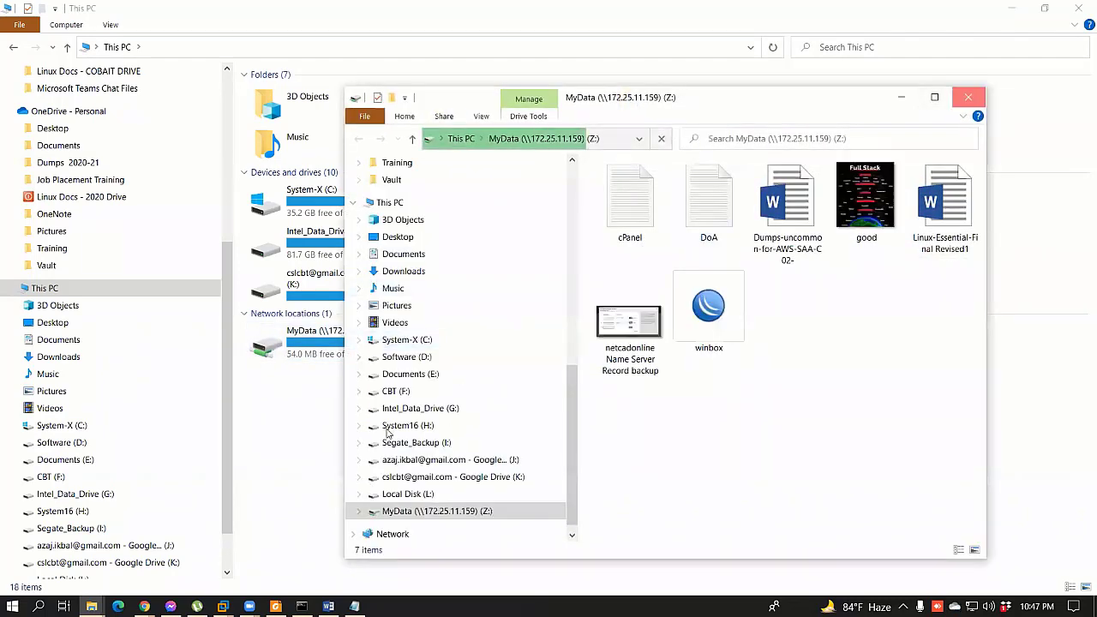
pyautogui.hotkey('alt', 'F4')
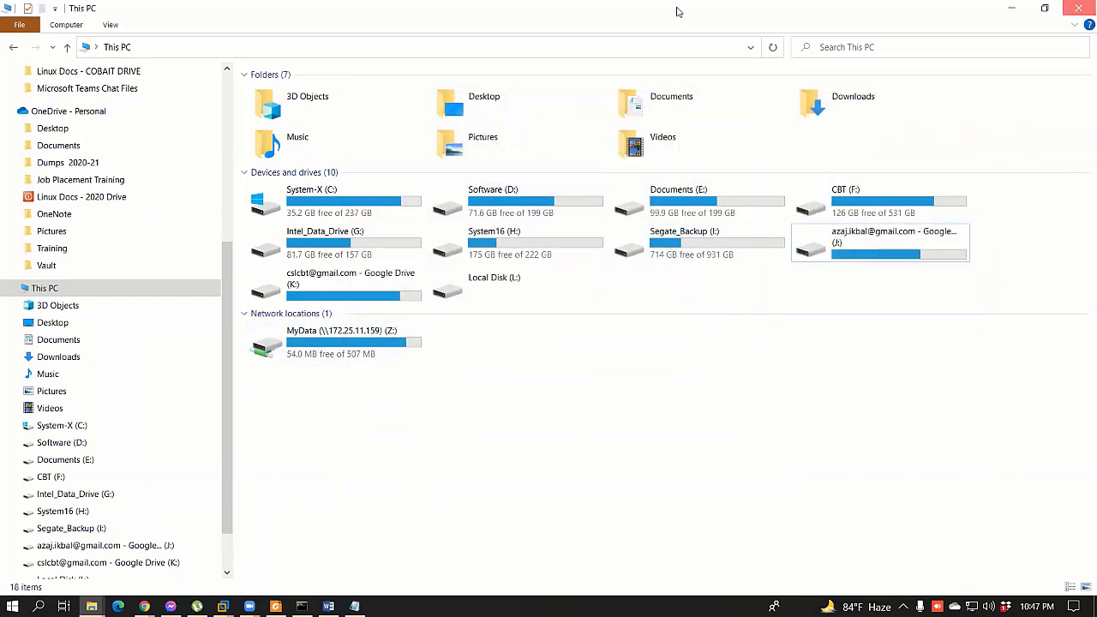
# Step: Close the PDF reader windows and show the desktop
pyautogui.hotkey('alt', 'F4')
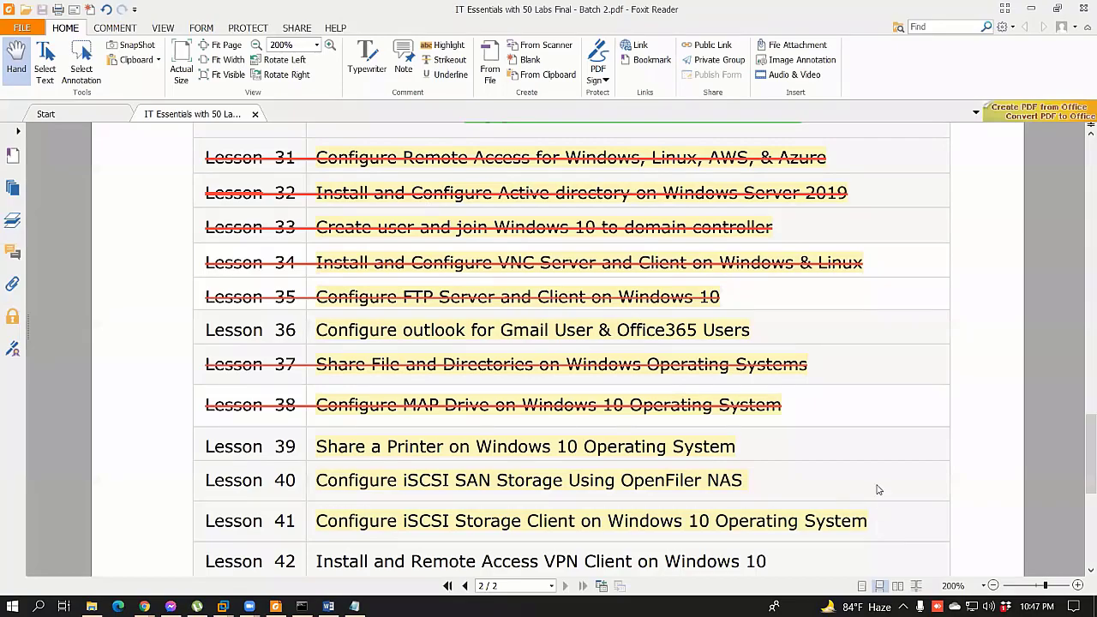
pyautogui.click(1058, 7)
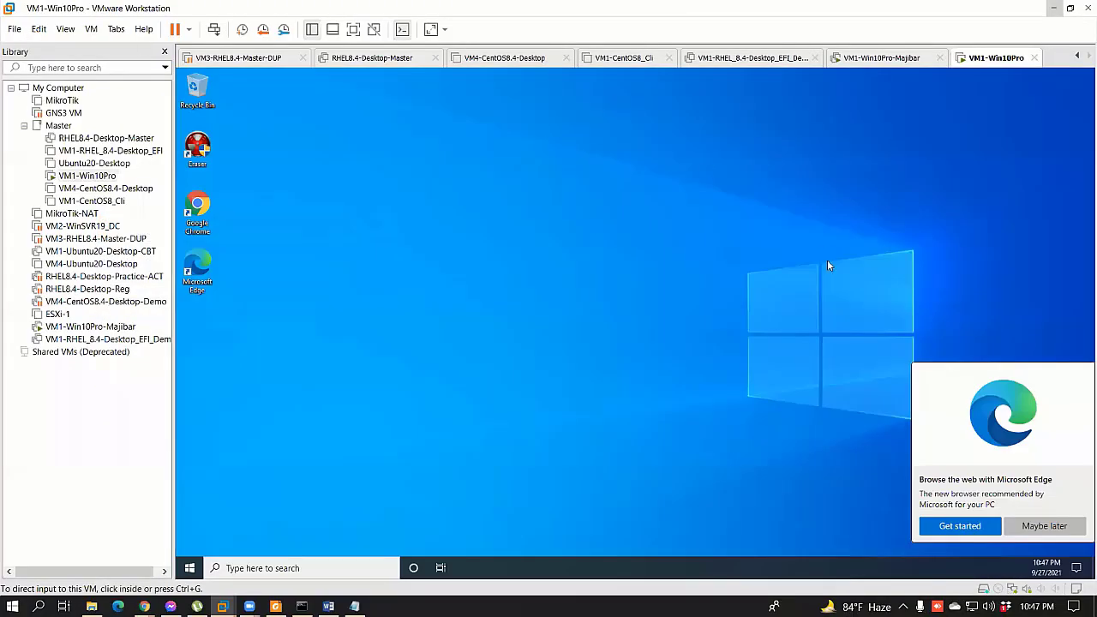
pyautogui.press('super+d')
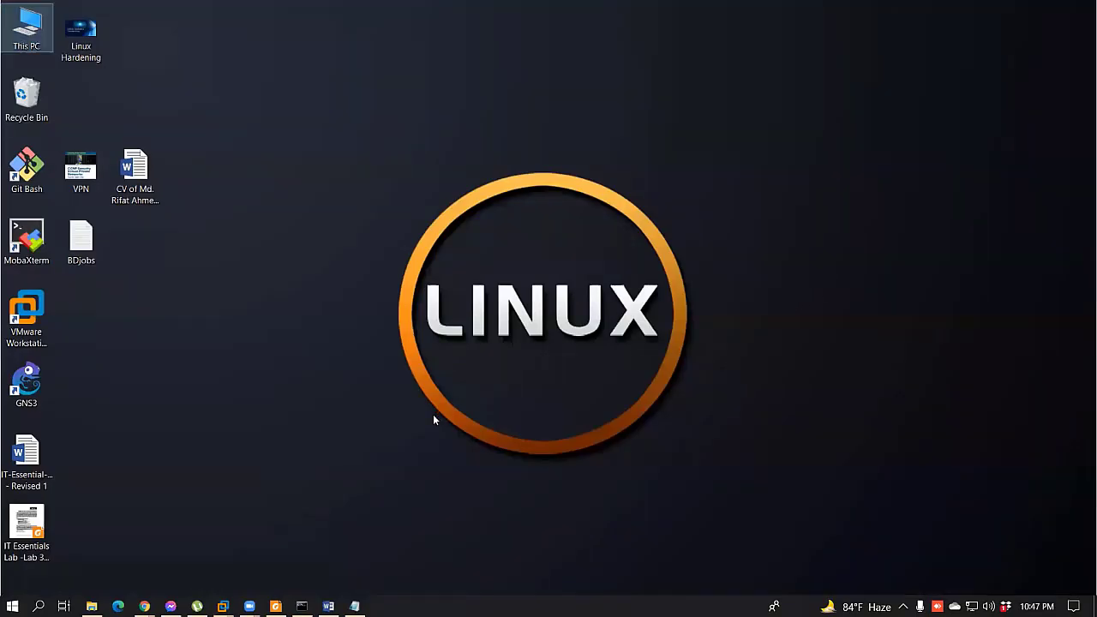
# Step: Open the MyData (Z:) network drive from This PC
pyautogui.press('super+e')
pyautogui.press('End')
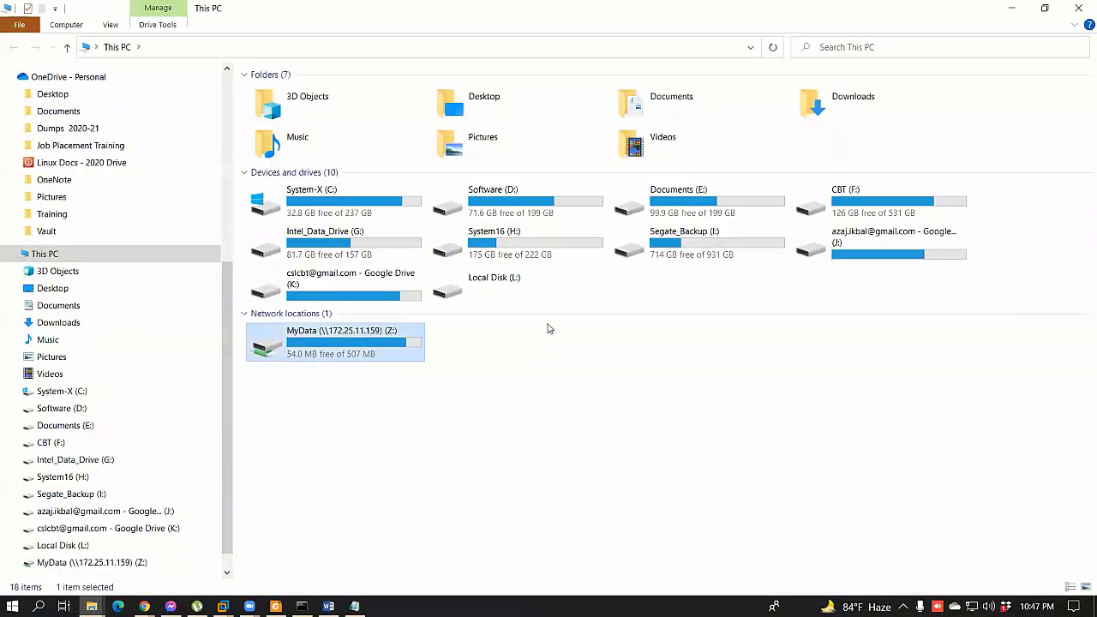
pyautogui.press('Return')
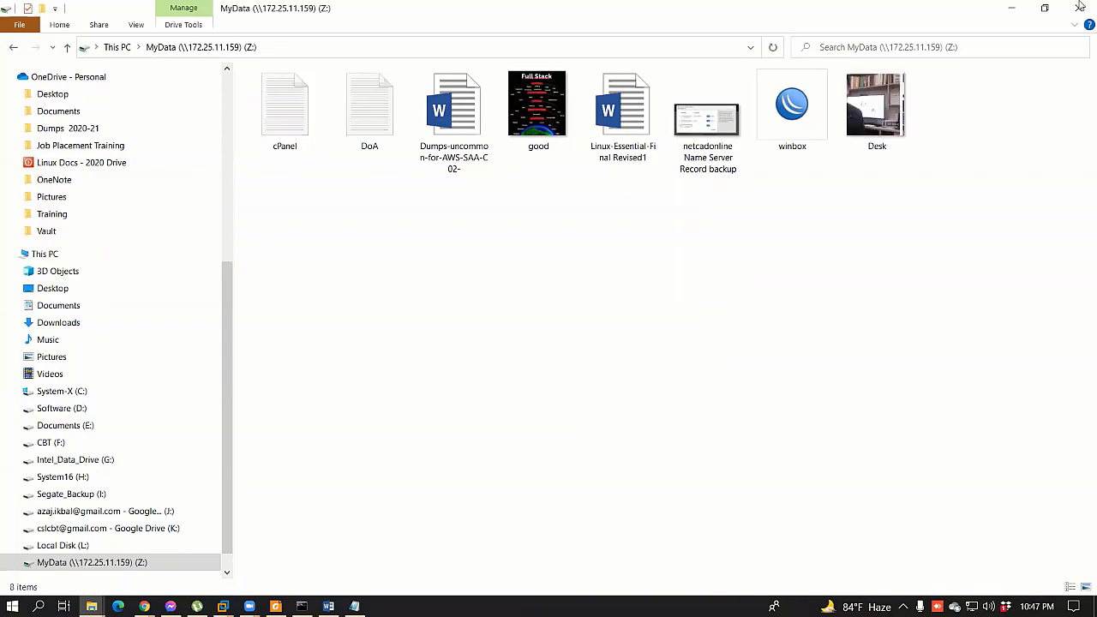
pyautogui.press('super+d')
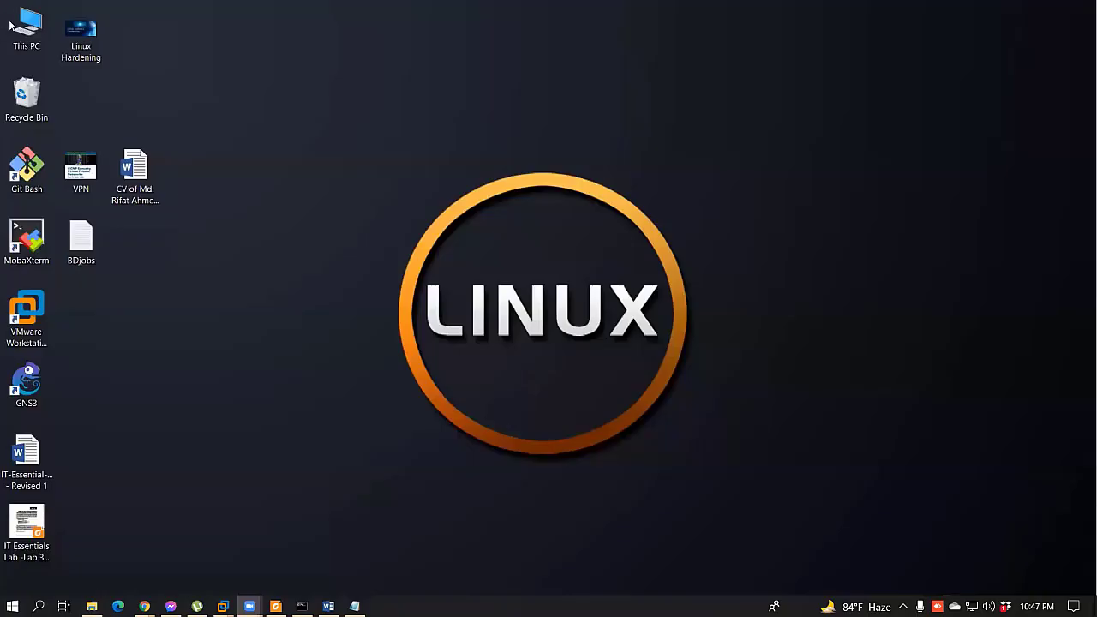
pyautogui.doubleClick(12, 27)
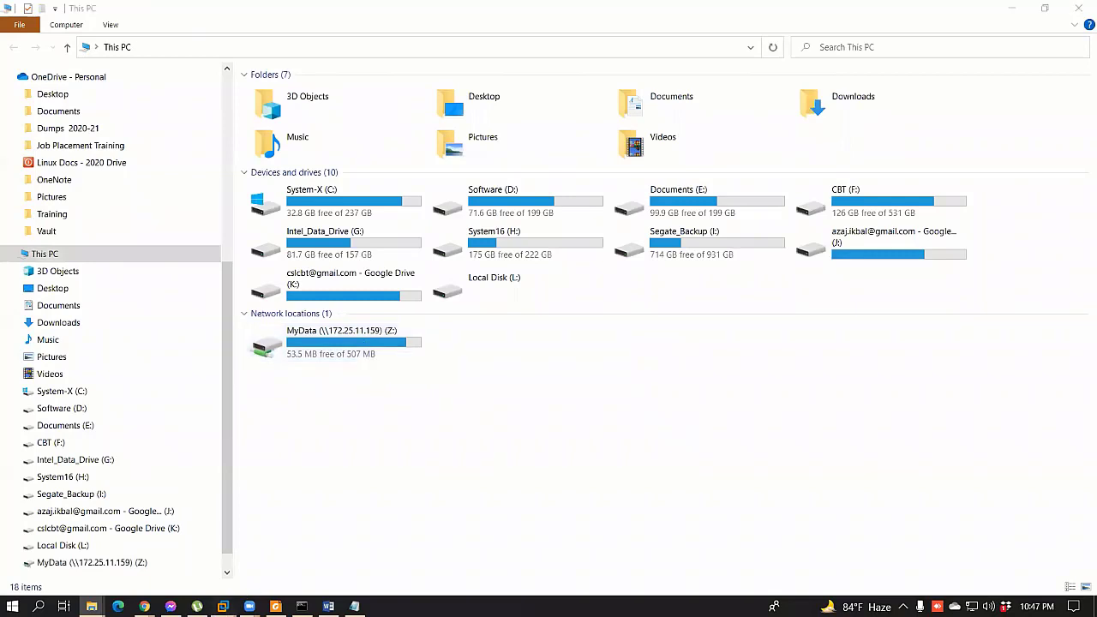
# Step: In VM1-Win10Pro-Majibar, close the Data (E:) window and restart the guest Windows
pyautogui.click(222, 606)
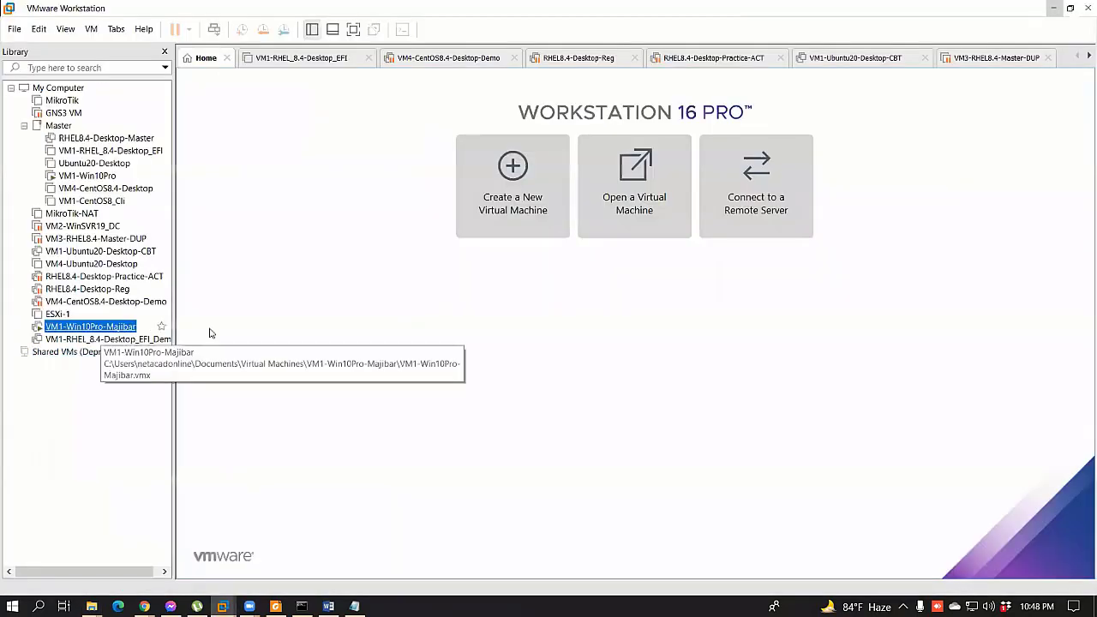
pyautogui.click(211, 333)
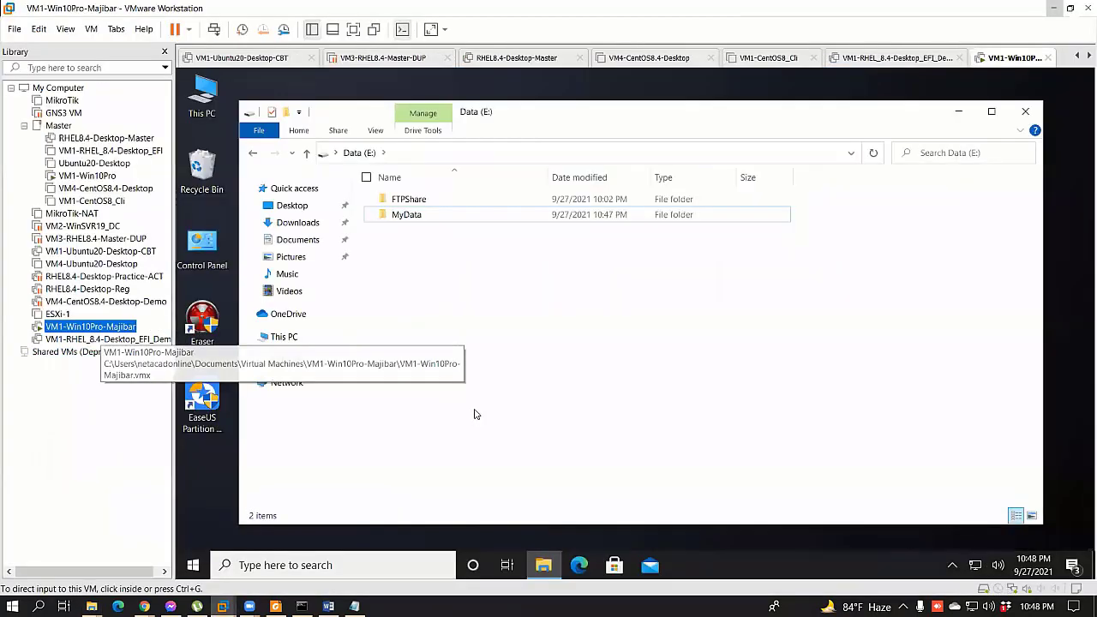
pyautogui.click(1024, 111)
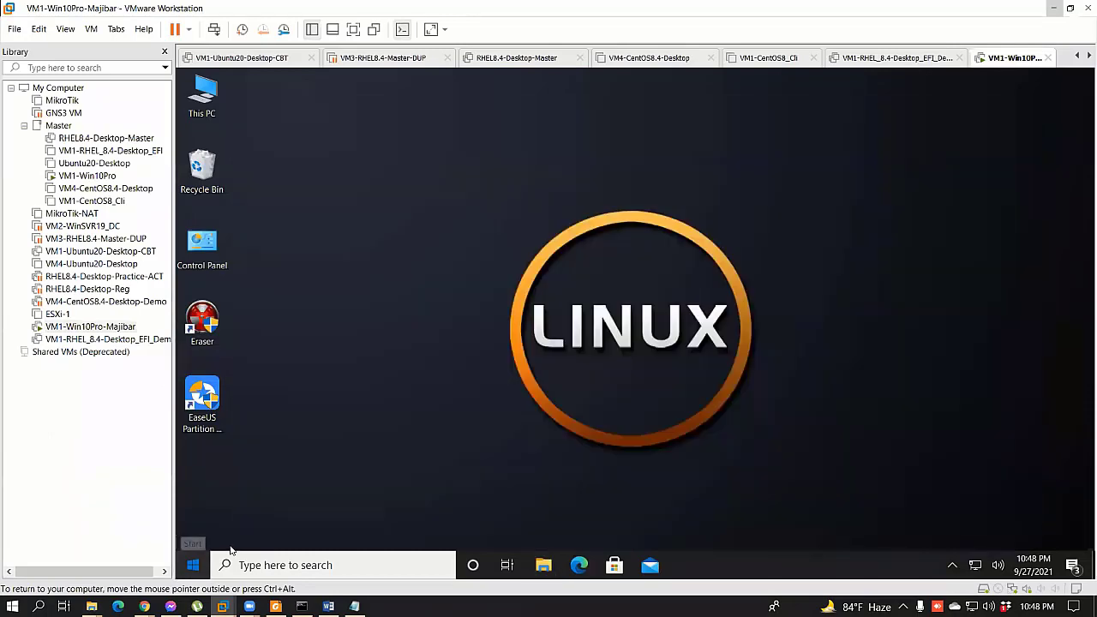
pyautogui.click(194, 564)
pyautogui.click(195, 531)
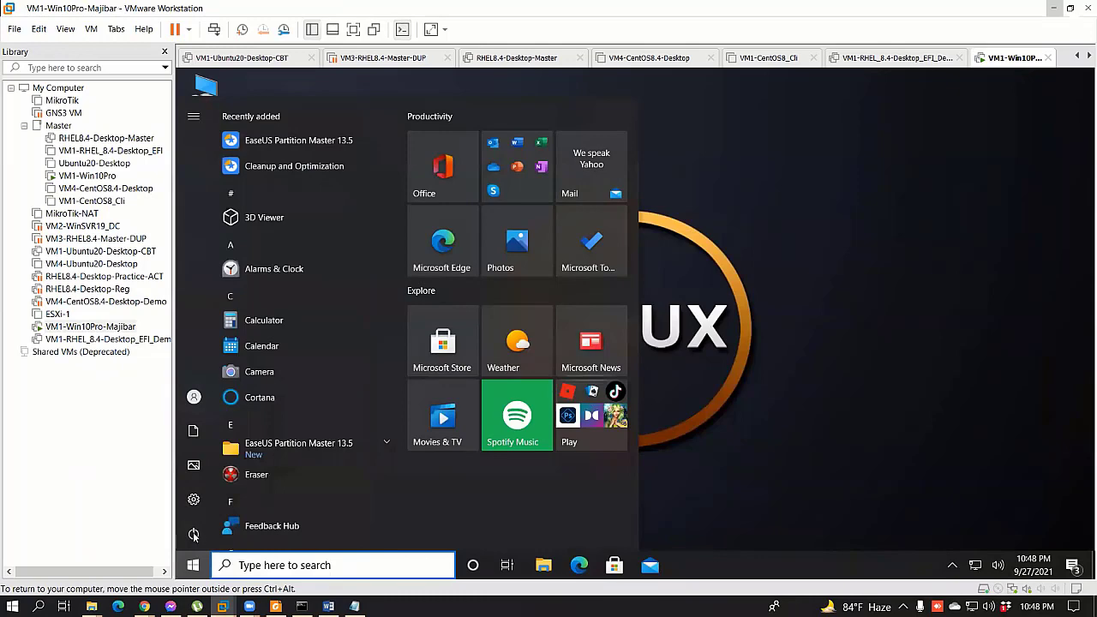
pyautogui.click(187, 537)
pyautogui.click(207, 523)
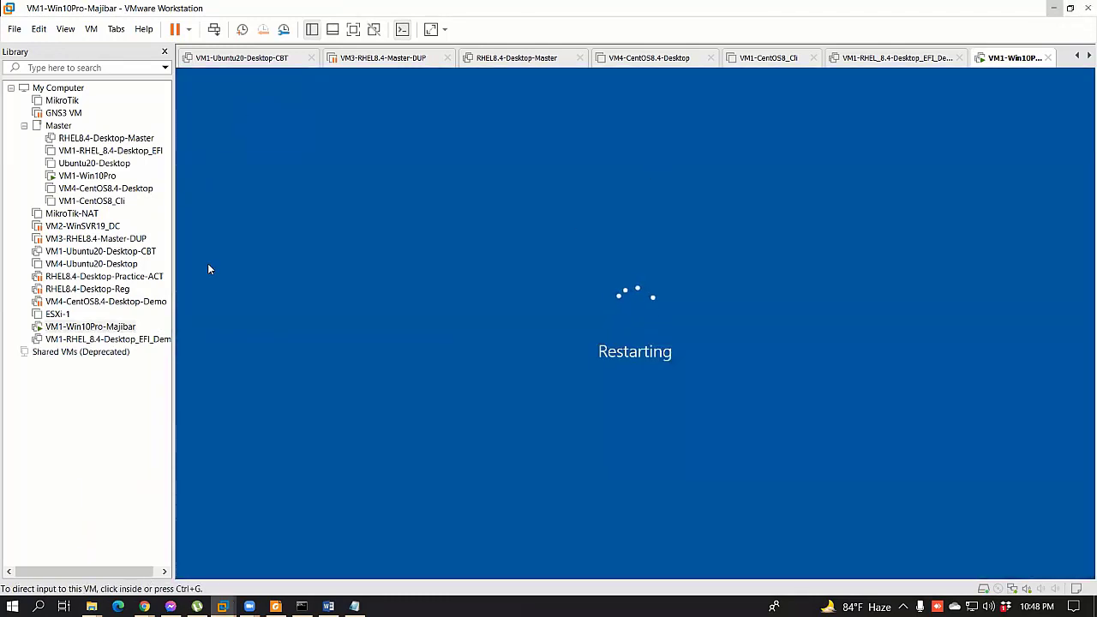
# Step: Refresh the host's This PC view and return to it from the virtual machine
pyautogui.press('super+e')
pyautogui.rightClick(331, 426)
pyautogui.click(368, 433)
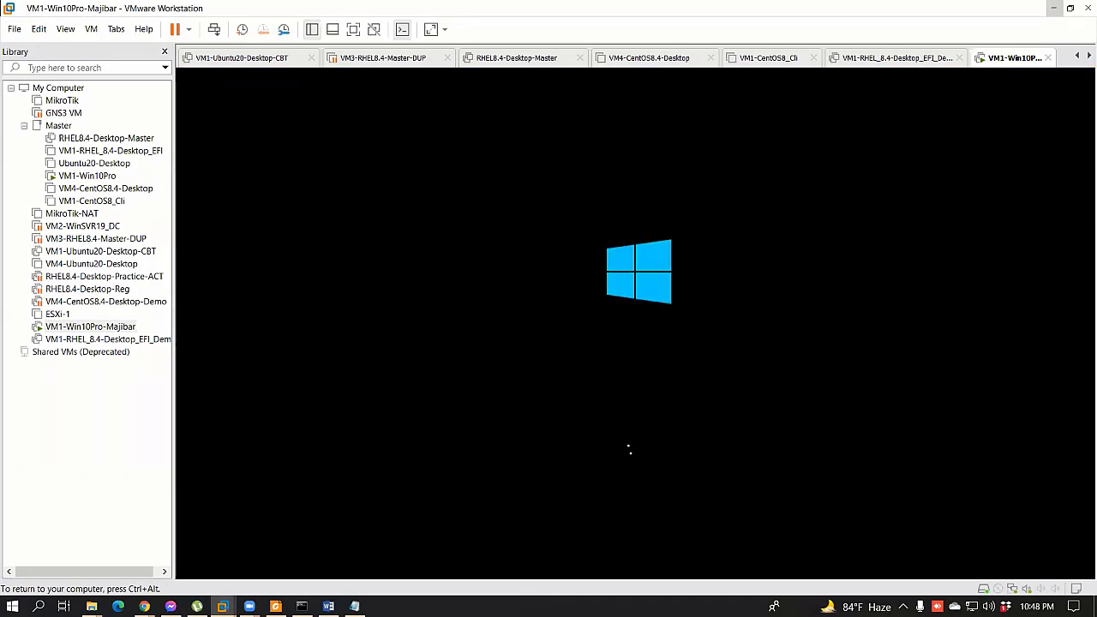
pyautogui.hotkey('ctrl', 'alt')
pyautogui.hotkey('alt', 'Tab')
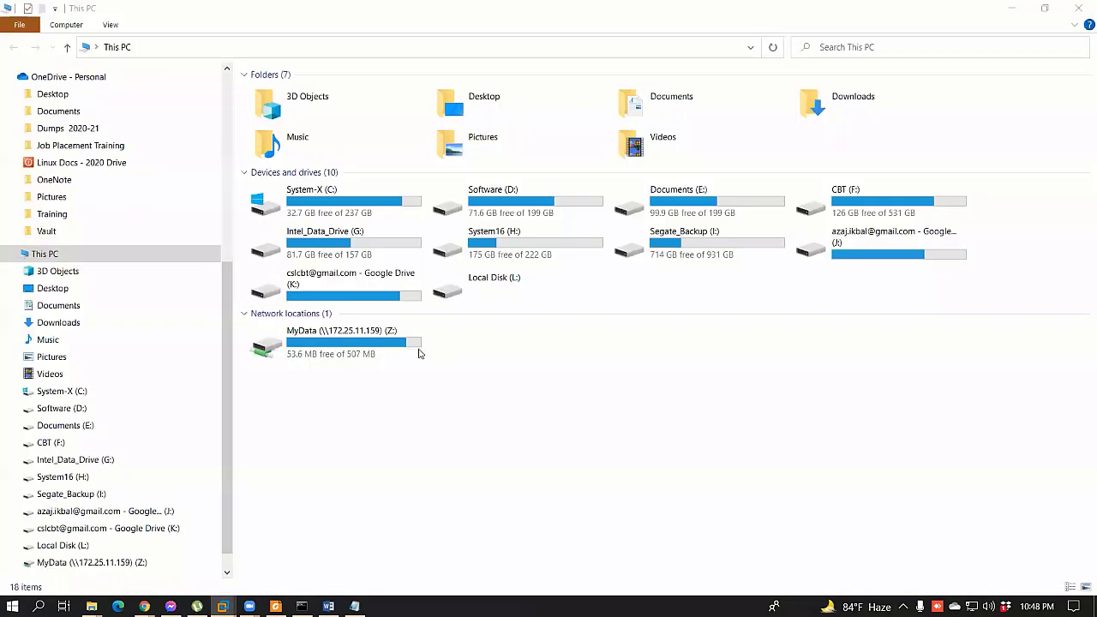
# Step: Refresh This PC and open MyData (Z:) to view its eight files
pyautogui.rightClick(611, 439)
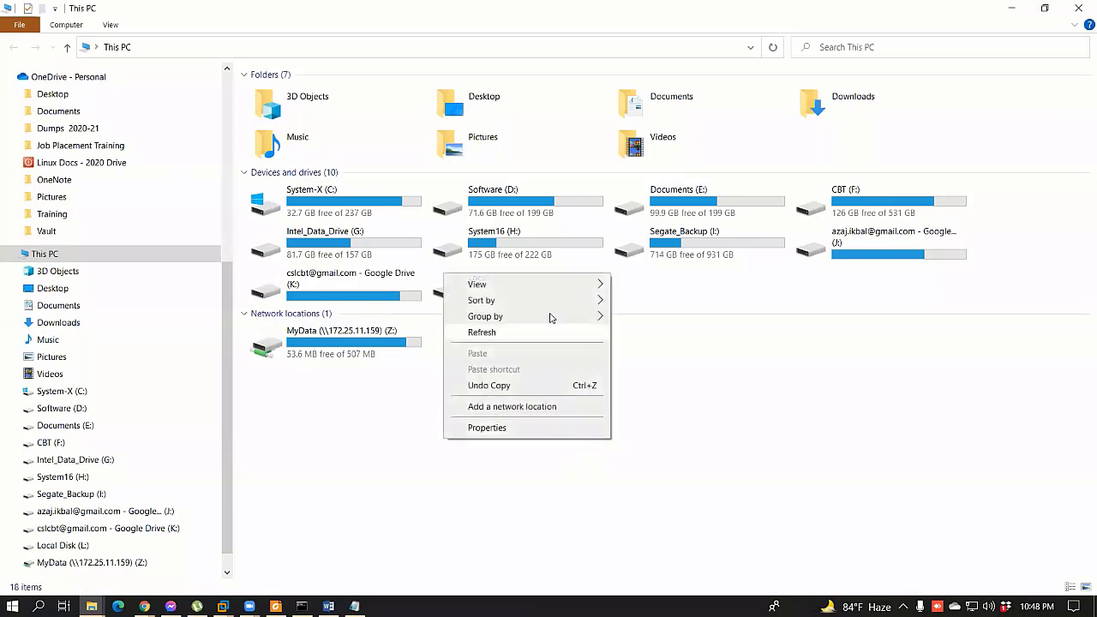
pyautogui.click(508, 334)
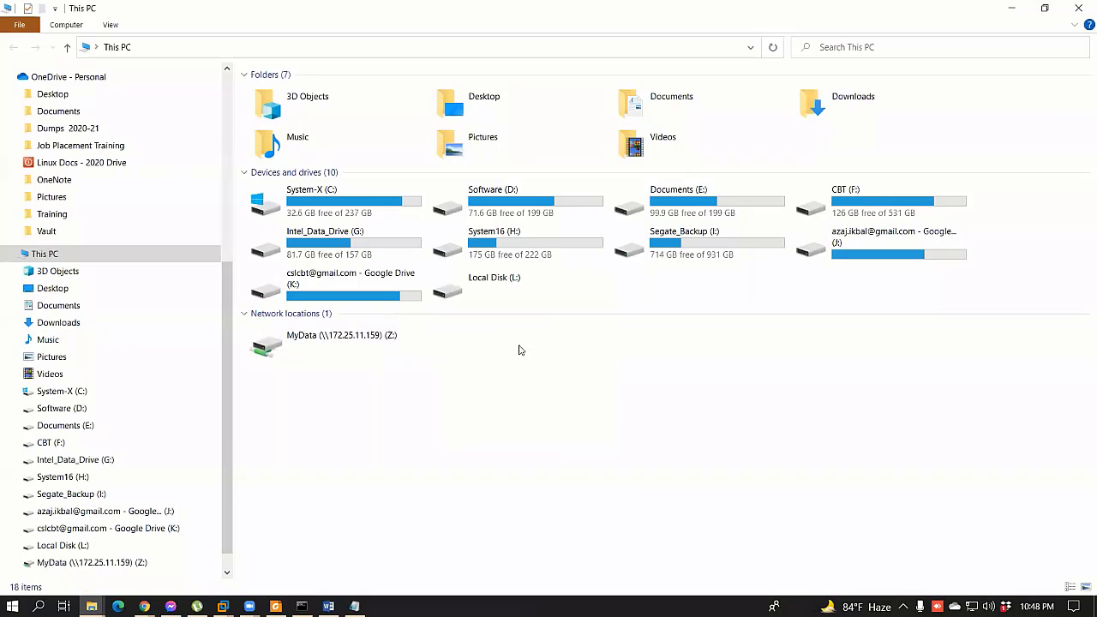
pyautogui.doubleClick(337, 358)
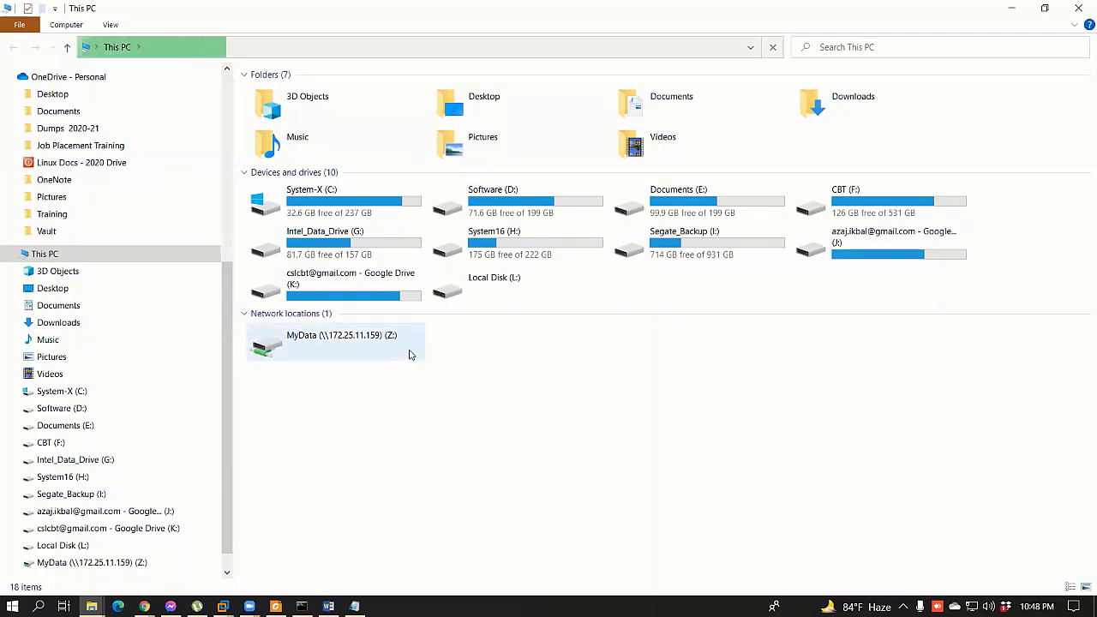
pyautogui.rightClick(514, 417)
pyautogui.click(396, 473)
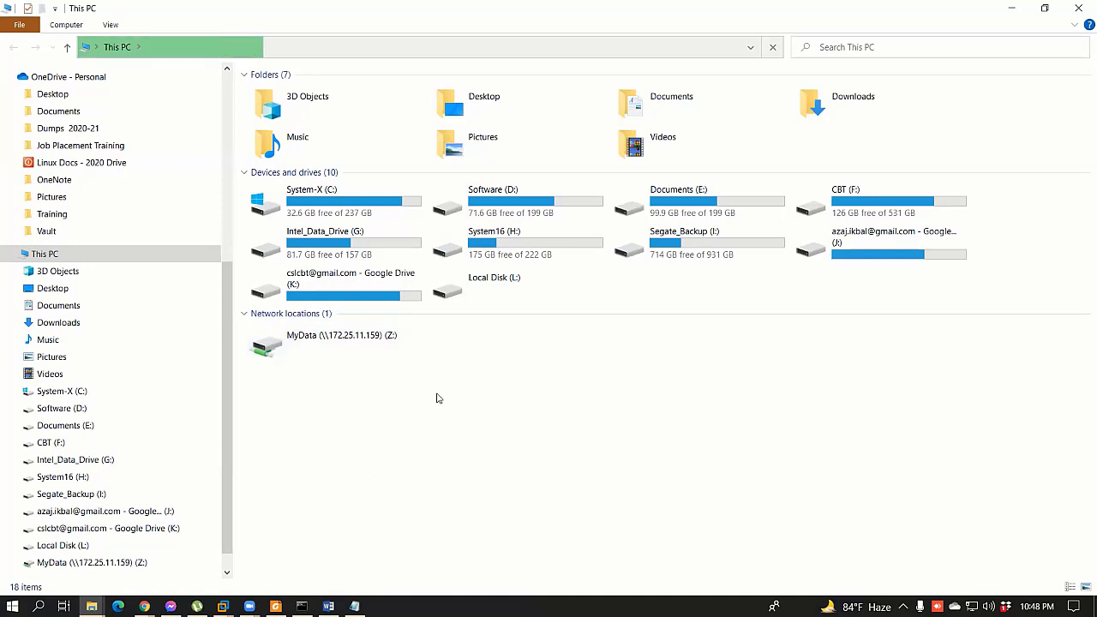
pyautogui.click(361, 348)
pyautogui.doubleClick(361, 348)
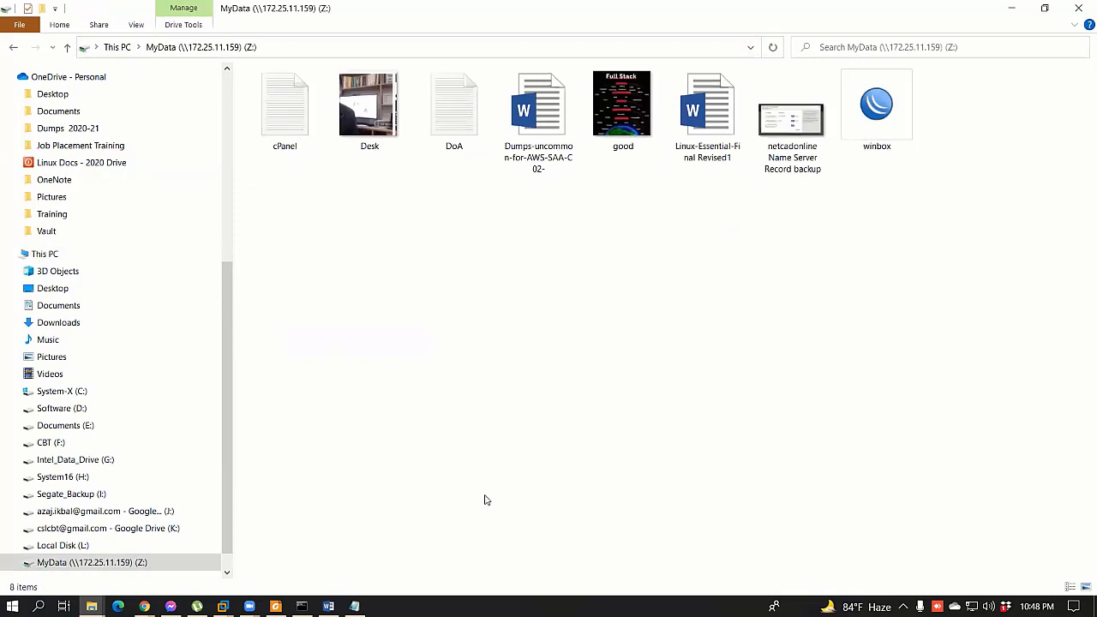
pyautogui.click(275, 606)
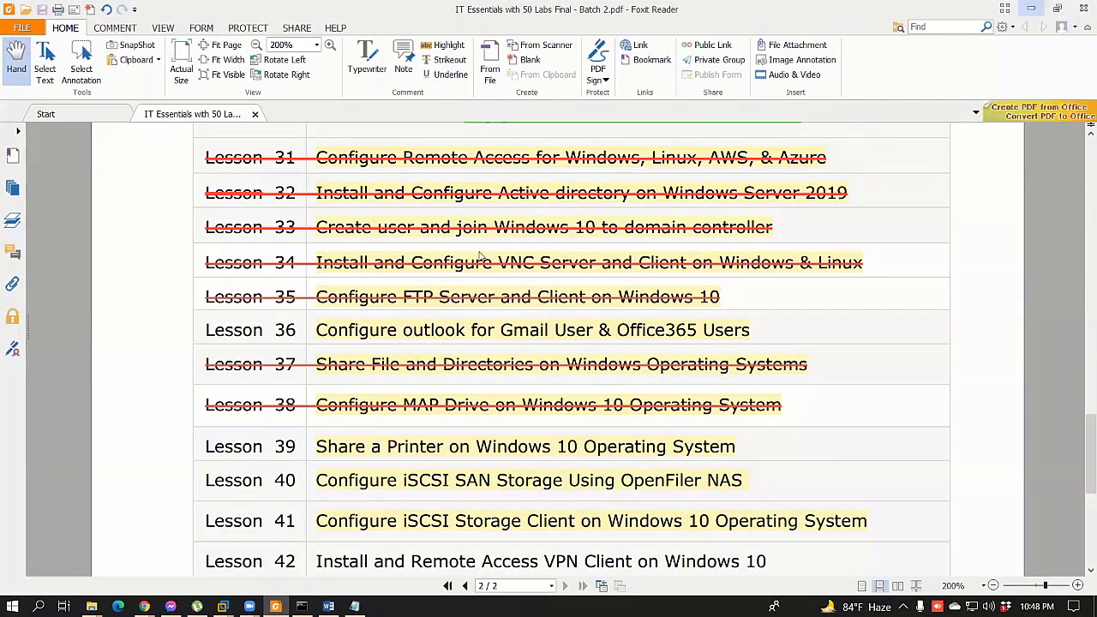
# Step: Put File Explorer back on This PC and minimize the Foxit Reader lab list
pyautogui.hotkey('alt', 'Tab')
pyautogui.click(48, 256)
pyautogui.press('super+Down')
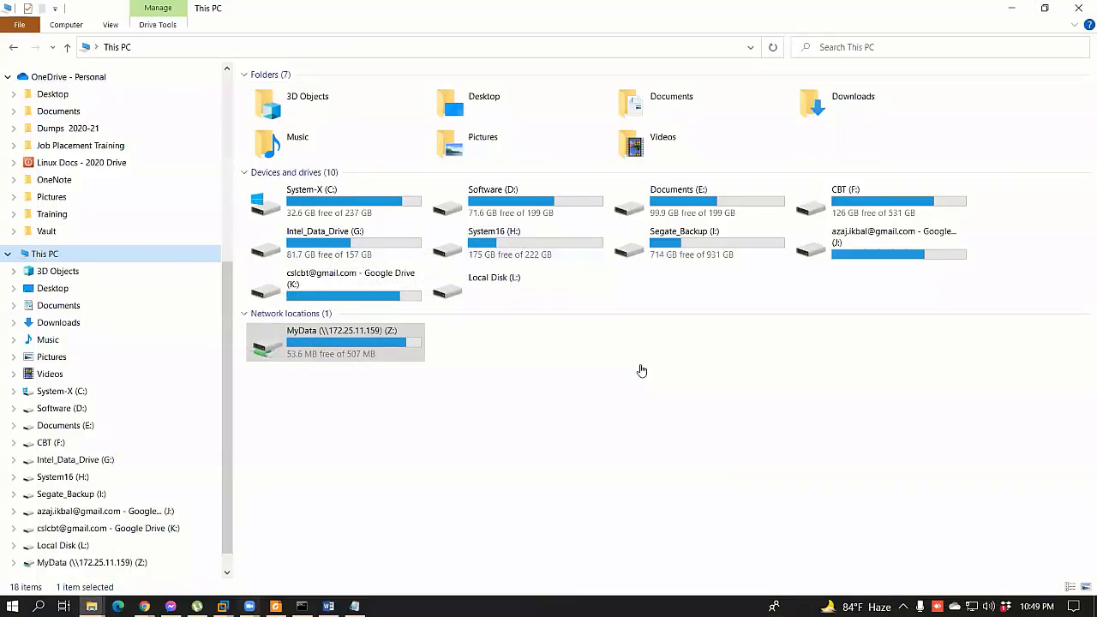
# Step: Reveal the VM1-Win10Pro guest, dismiss the Edge promotion and refresh its desktop several times
pyautogui.press('super+Down')
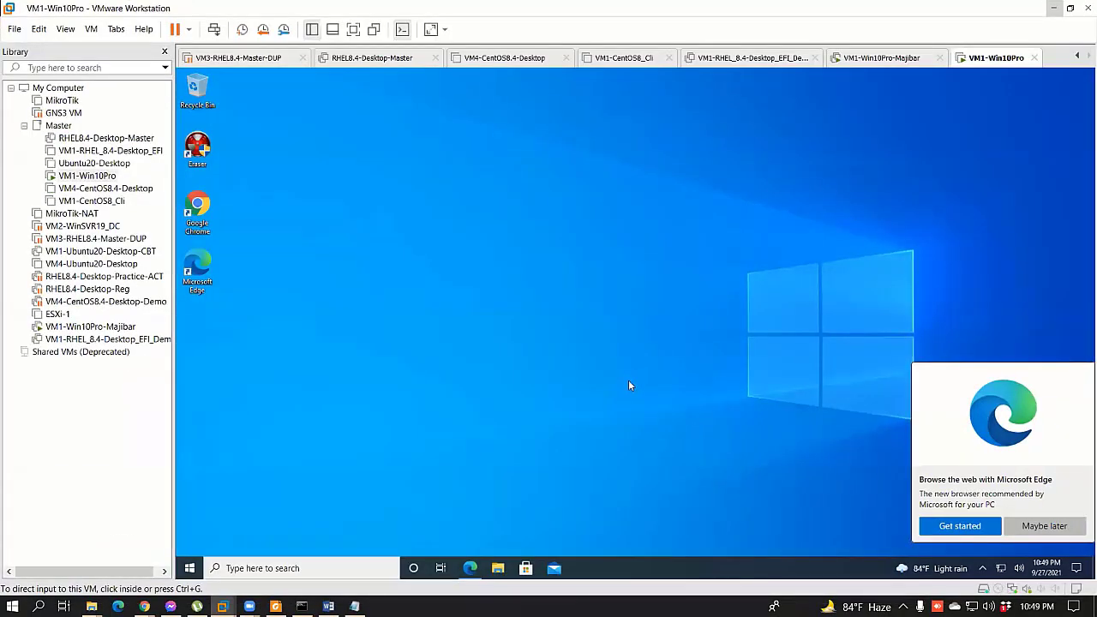
pyautogui.click(1041, 526)
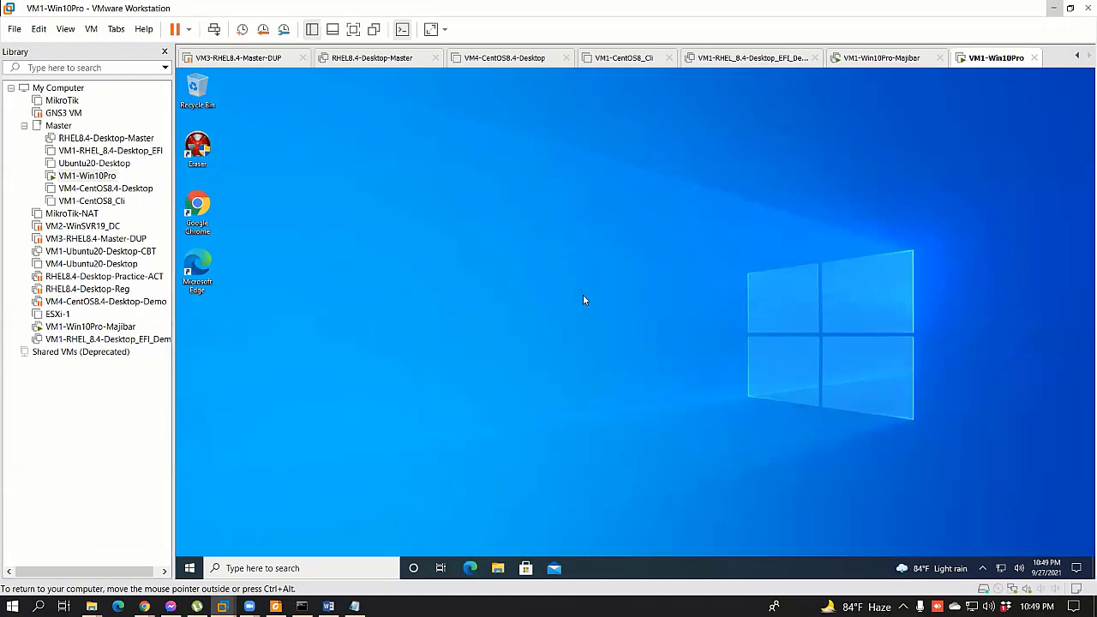
pyautogui.rightClick(584, 300)
pyautogui.click(506, 328)
pyautogui.rightClick(512, 263)
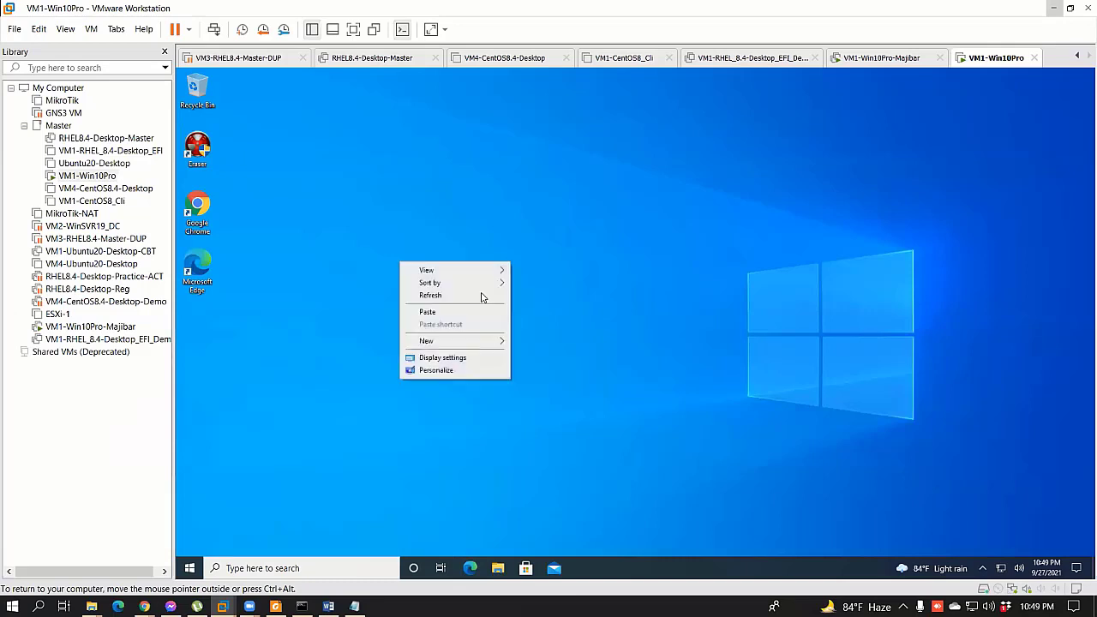
pyautogui.click(497, 295)
pyautogui.rightClick(505, 320)
pyautogui.click(470, 350)
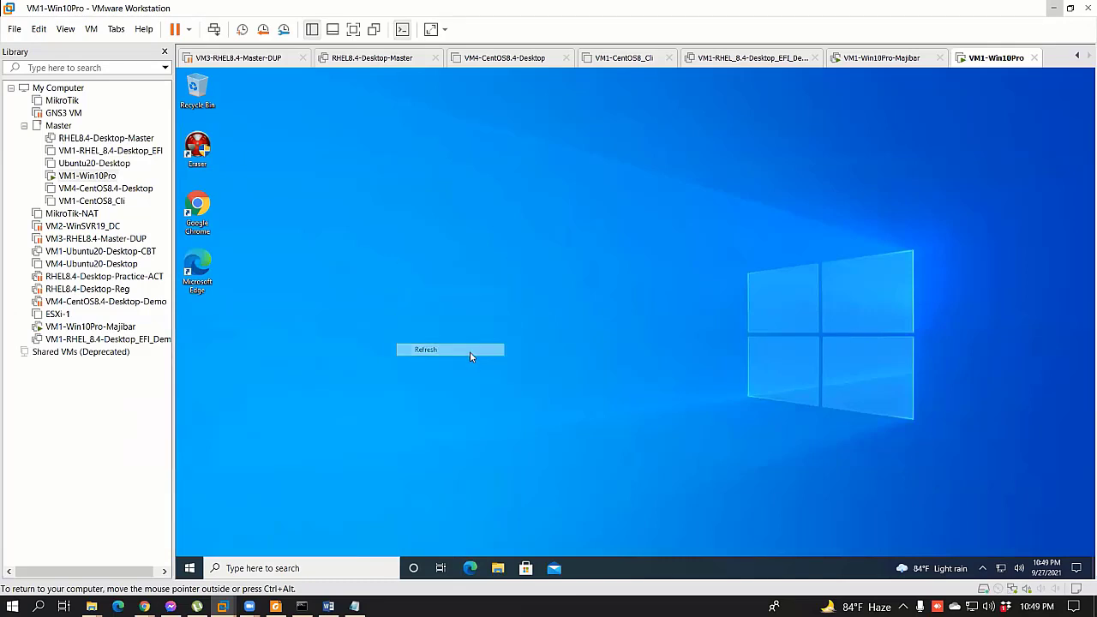
pyautogui.rightClick(514, 228)
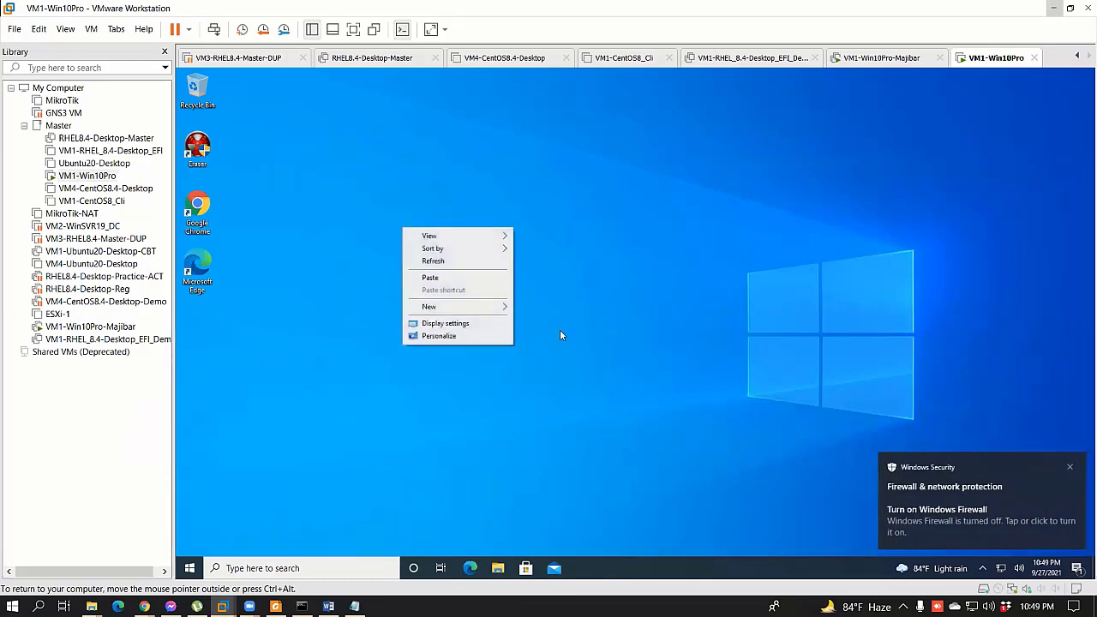
pyautogui.click(463, 261)
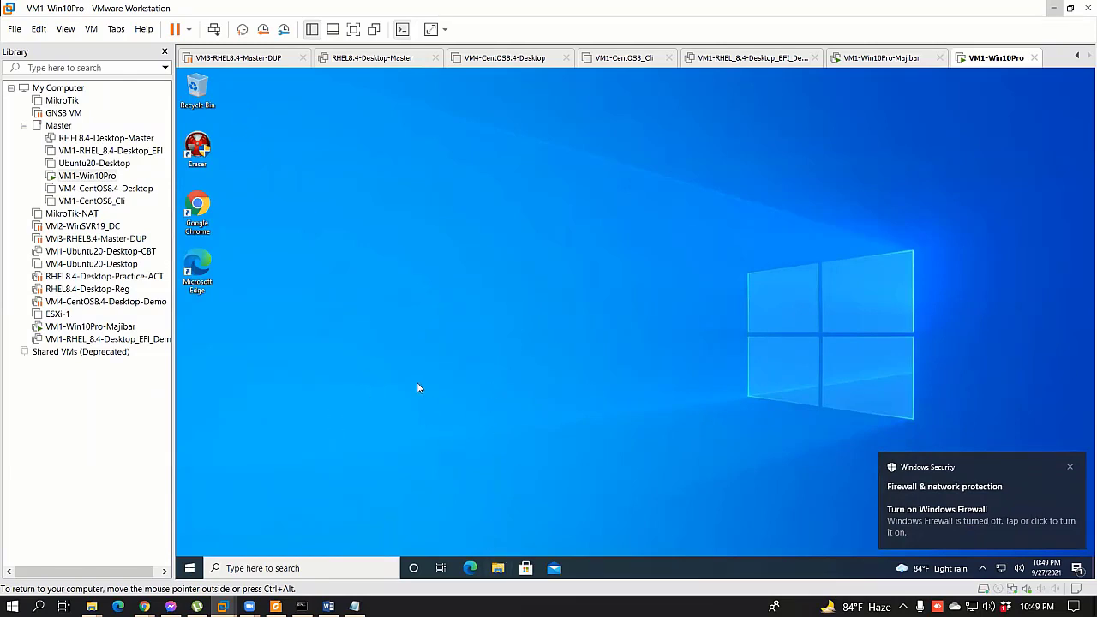
# Step: Connect to \\172.25.11.159 from the Run prompt
pyautogui.press('super+r')
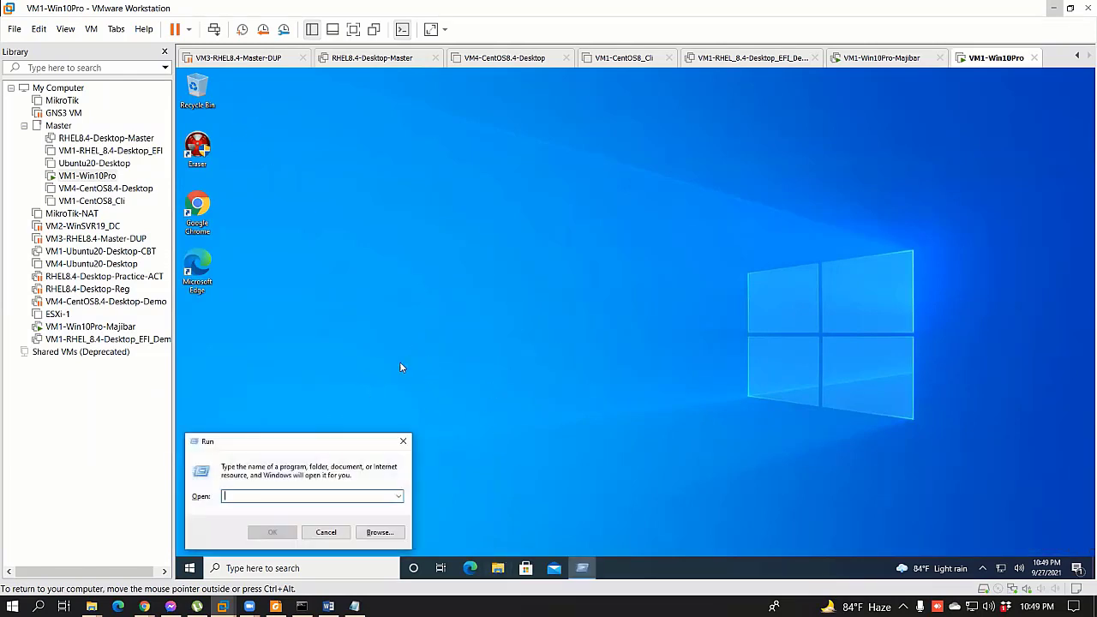
pyautogui.write('\\\\')
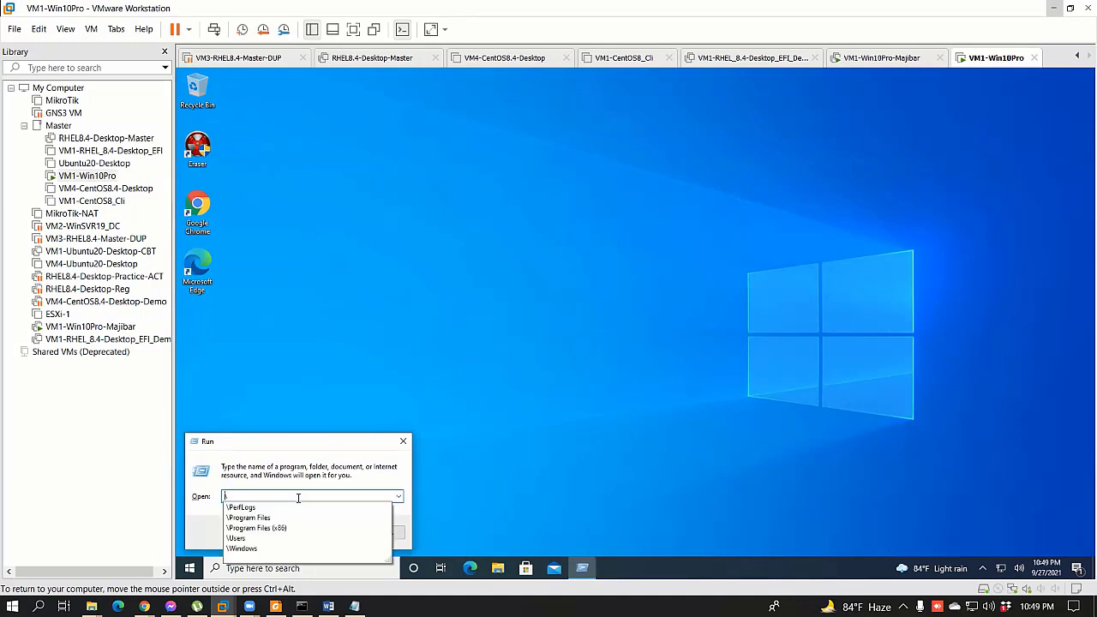
pyautogui.press('Down')
pyautogui.press('BackSpace')
pyautogui.press('BackSpace')
pyautogui.press('BackSpace')
pyautogui.press('BackSpace')
pyautogui.press('BackSpace')
pyautogui.press('BackSpace')
pyautogui.press('BackSpace')
pyautogui.press('BackSpace')
pyautogui.press('BackSpace')
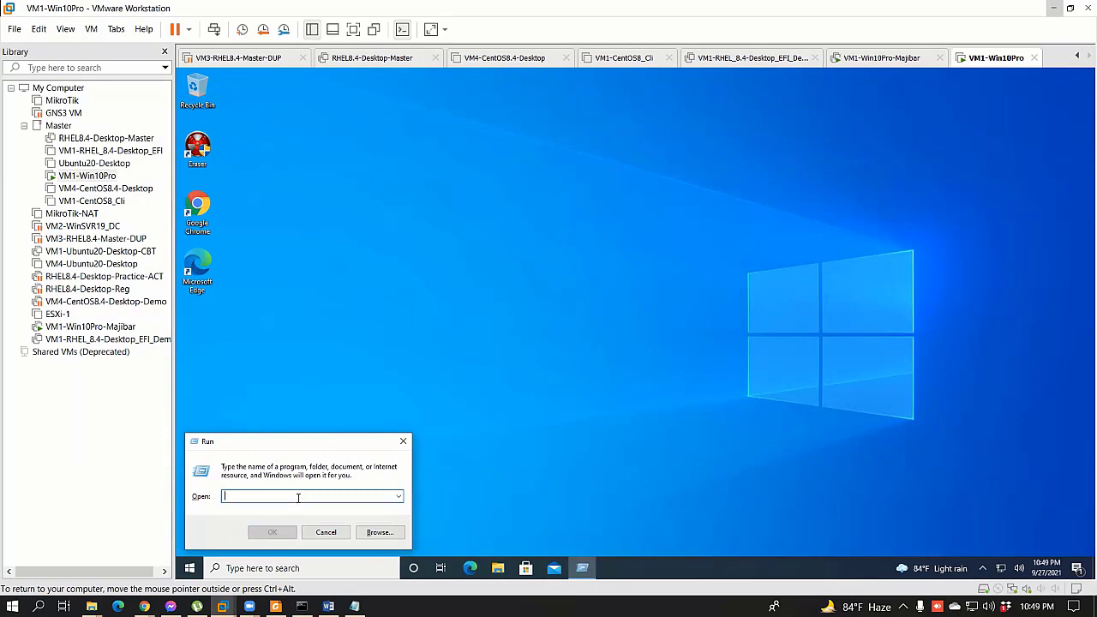
pyautogui.write('\\\\172.25.11.')
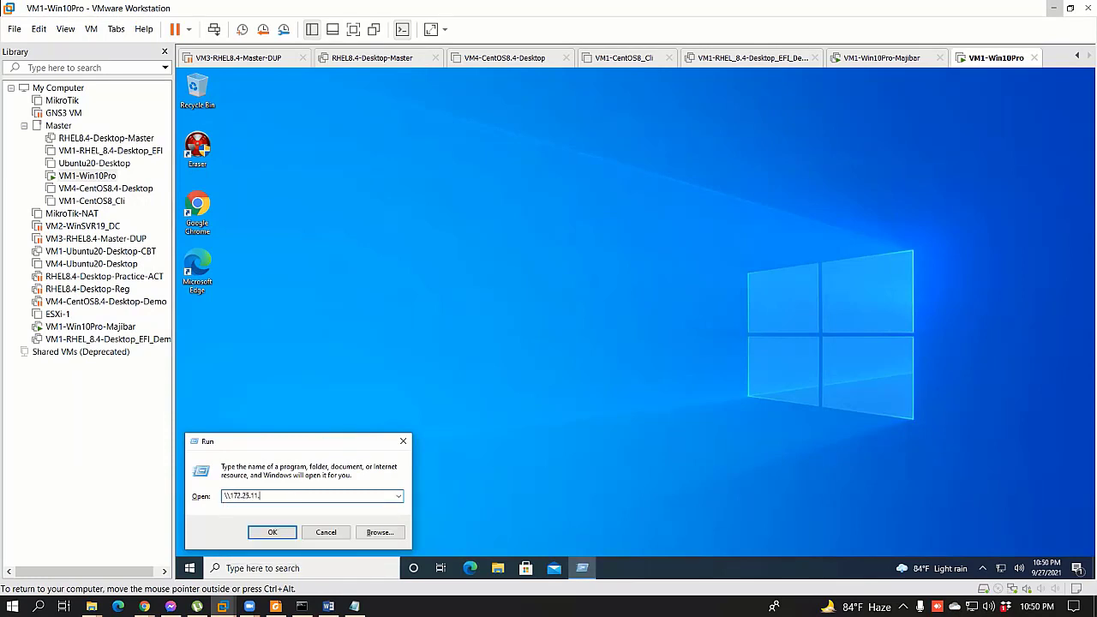
pyautogui.write('159')
pyautogui.press('Return')
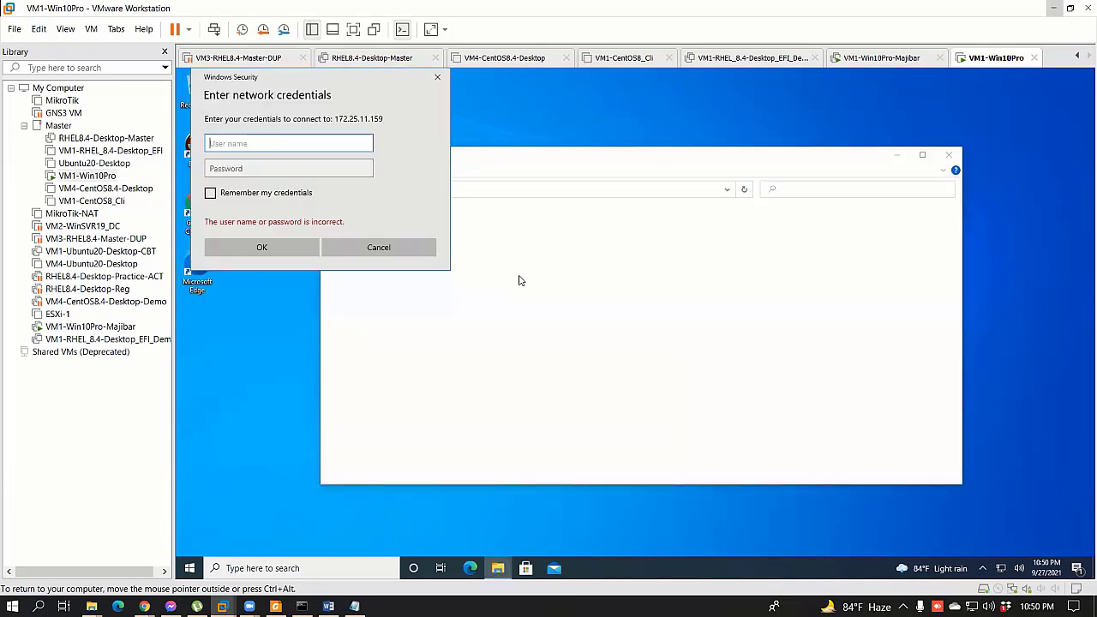
# Step: Enter the FTP user's name and password in the network credentials prompt and submit them
pyautogui.moveTo(324, 80); pyautogui.dragTo(658, 187)
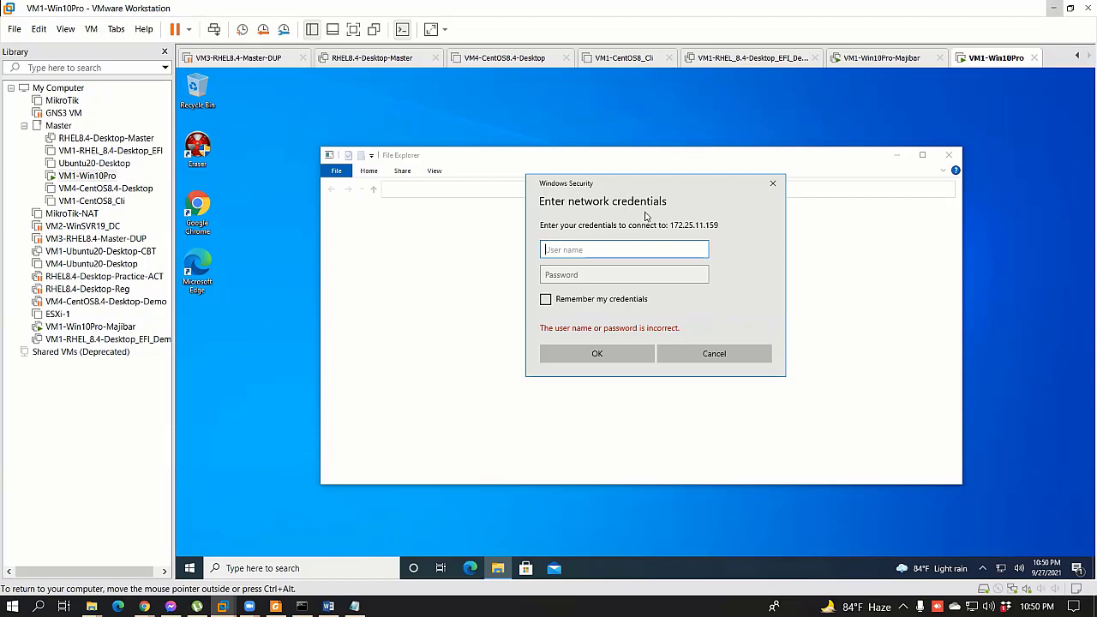
pyautogui.write('ftpuser1')
pyautogui.press('Tab')
pyautogui.write('p')
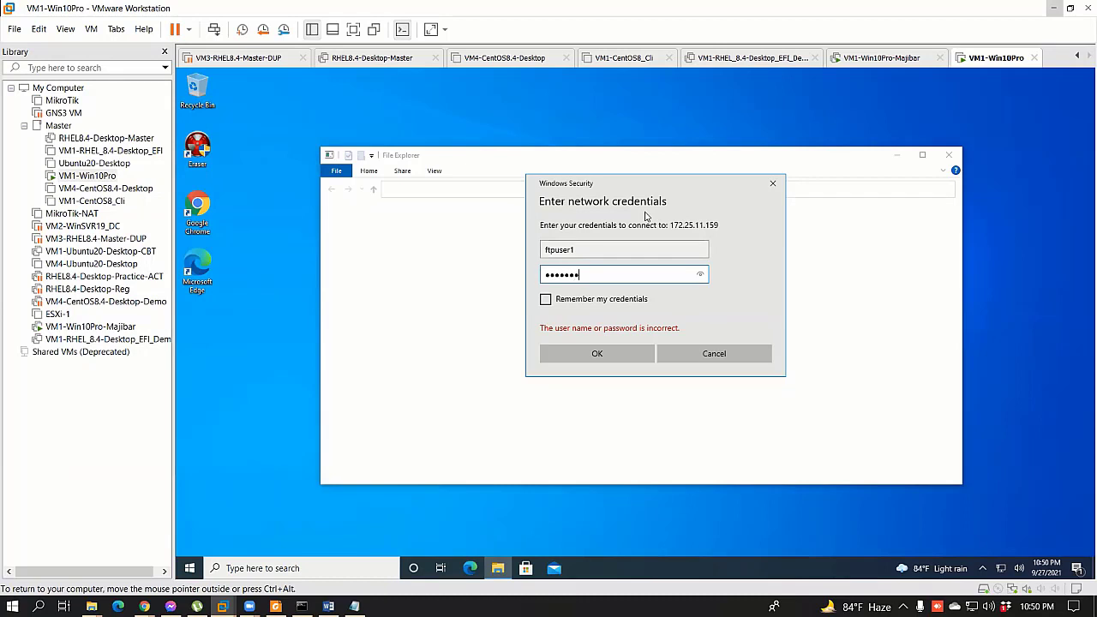
pyautogui.click(596, 352)
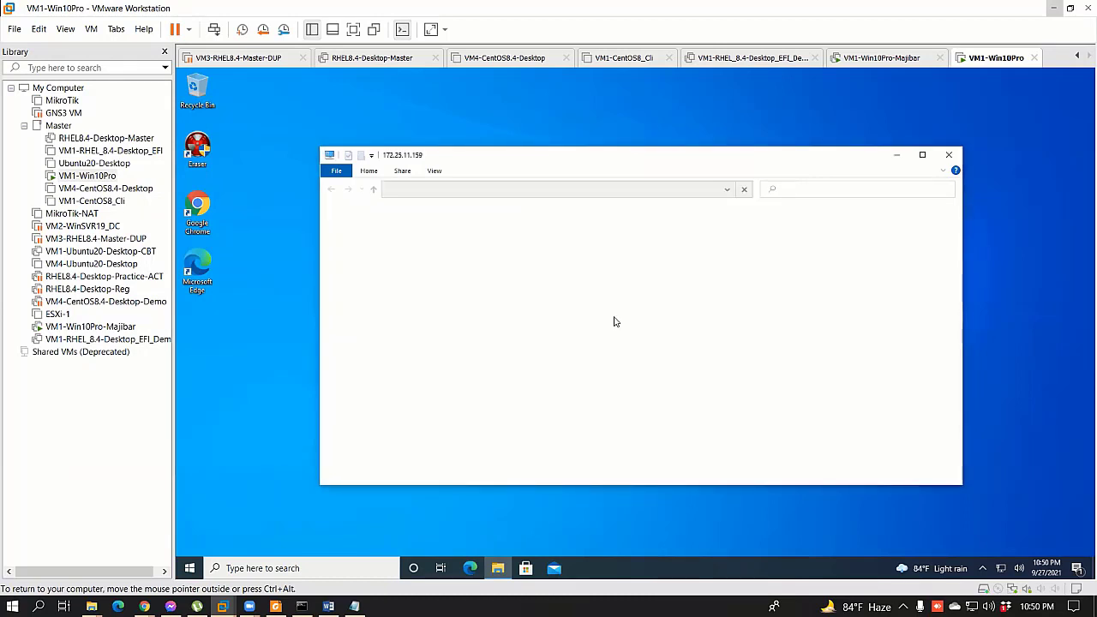
pyautogui.doubleClick(469, 218)
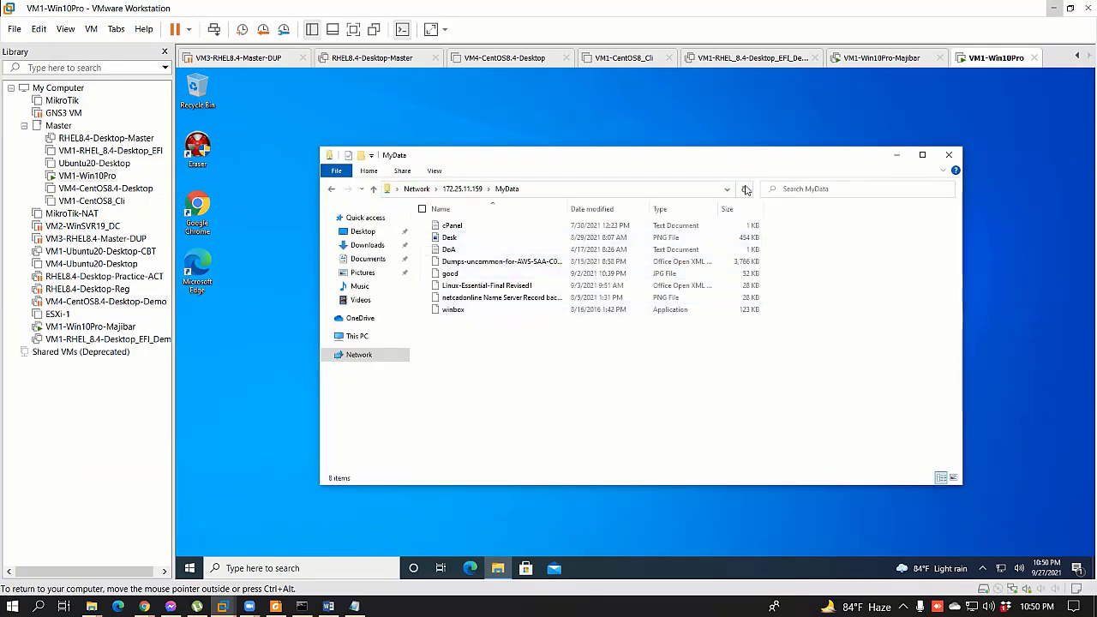
pyautogui.hotkey('ctrl', 'alt')
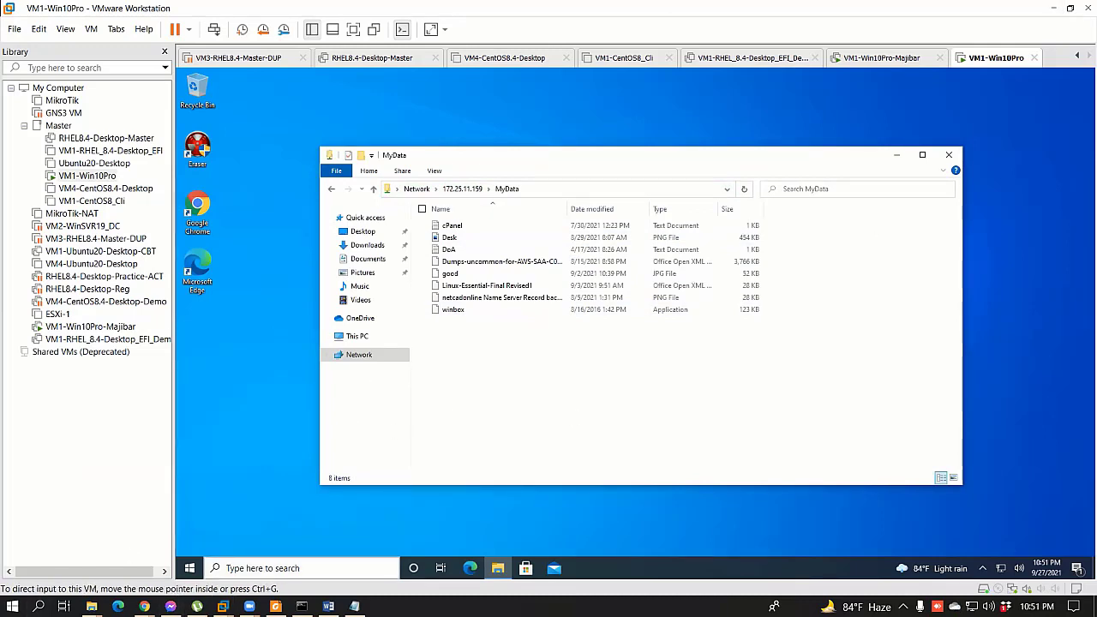
pyautogui.click(617, 454)
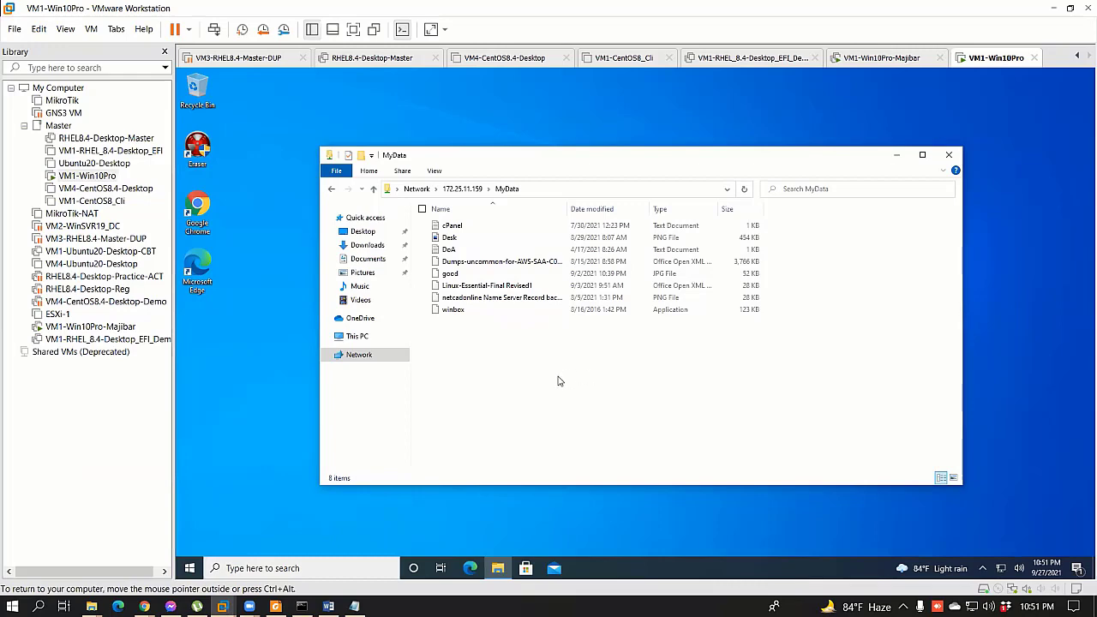
pyautogui.rightClick(588, 398)
pyautogui.click(486, 476)
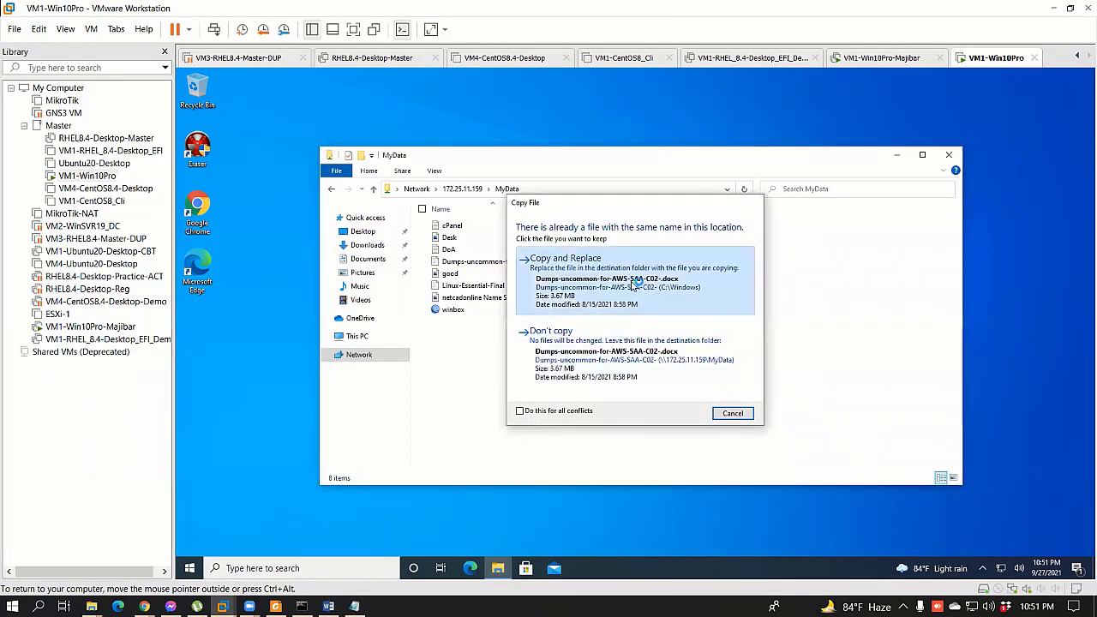
pyautogui.click(558, 305)
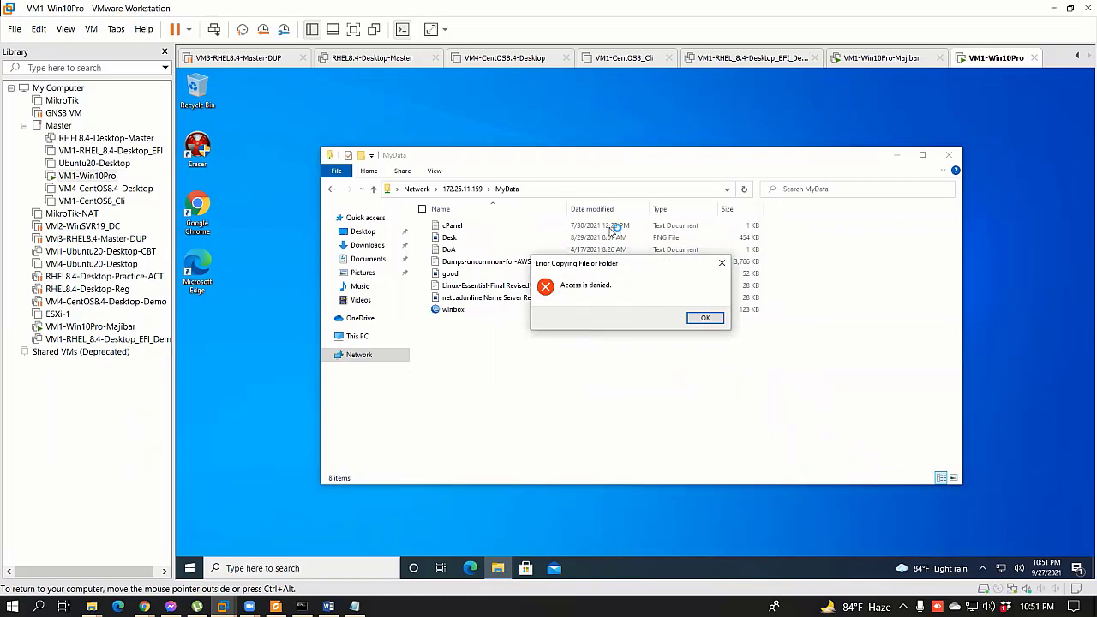
pyautogui.moveTo(613, 265); pyautogui.dragTo(624, 328)
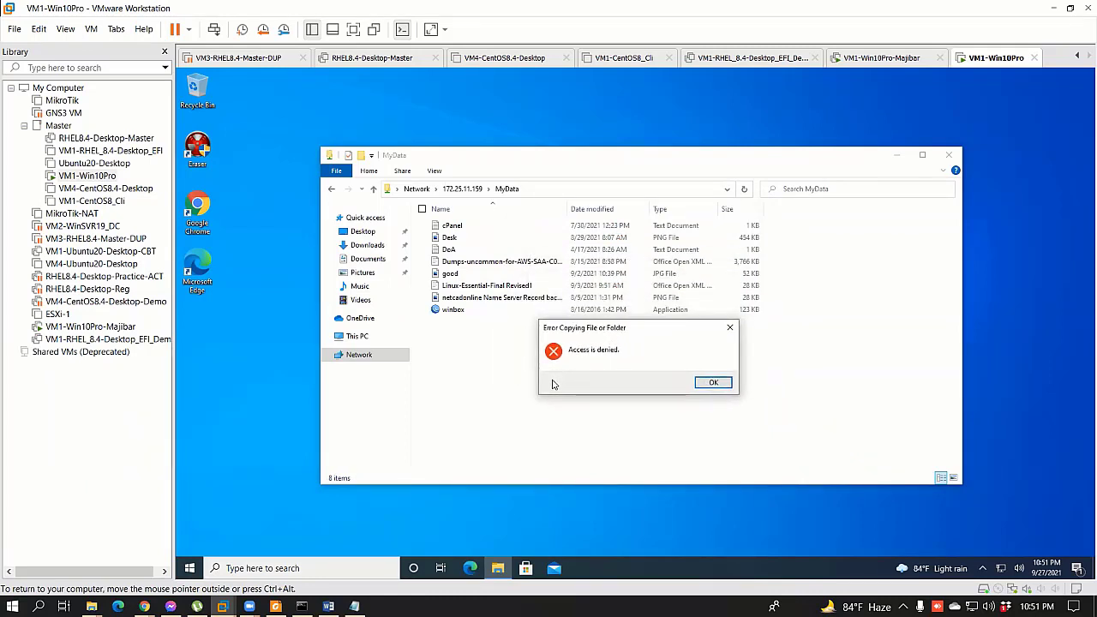
pyautogui.click(710, 382)
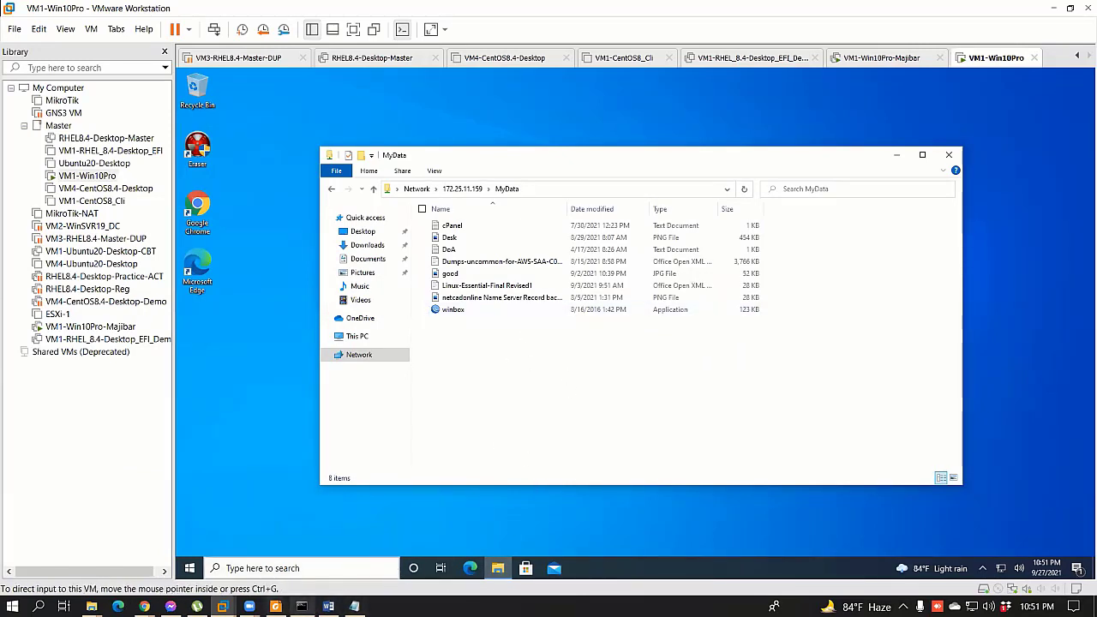
pyautogui.moveTo(225, 606)
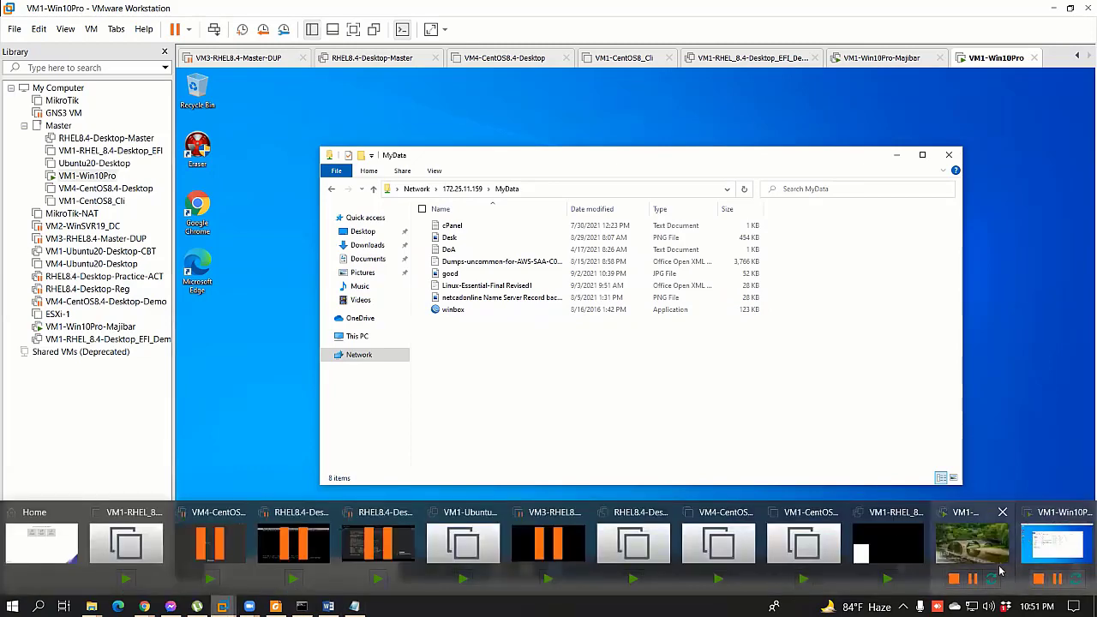
# Step: Switch to the server VM and sign in to the Admin account with its password
pyautogui.click(957, 558)
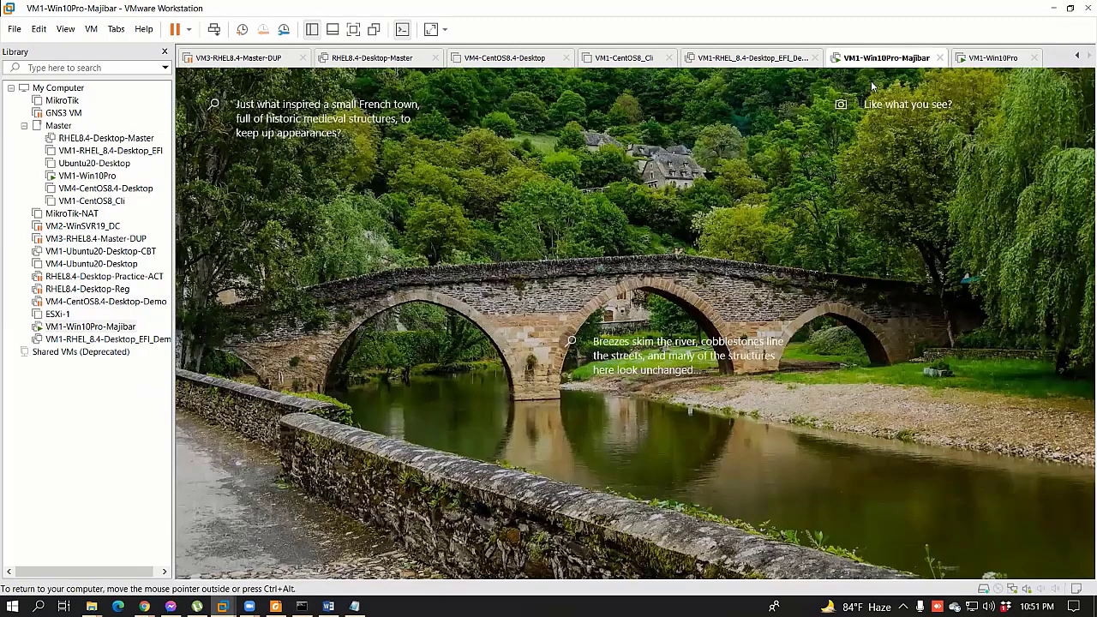
pyautogui.click(372, 495)
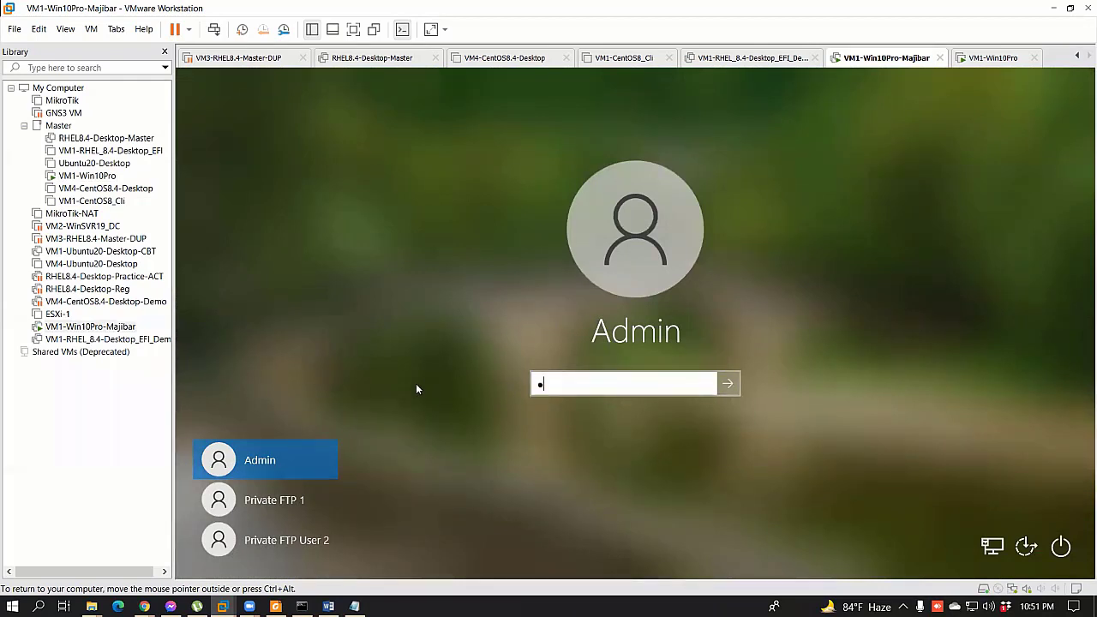
pyautogui.write('••••••••')
pyautogui.press('Return')
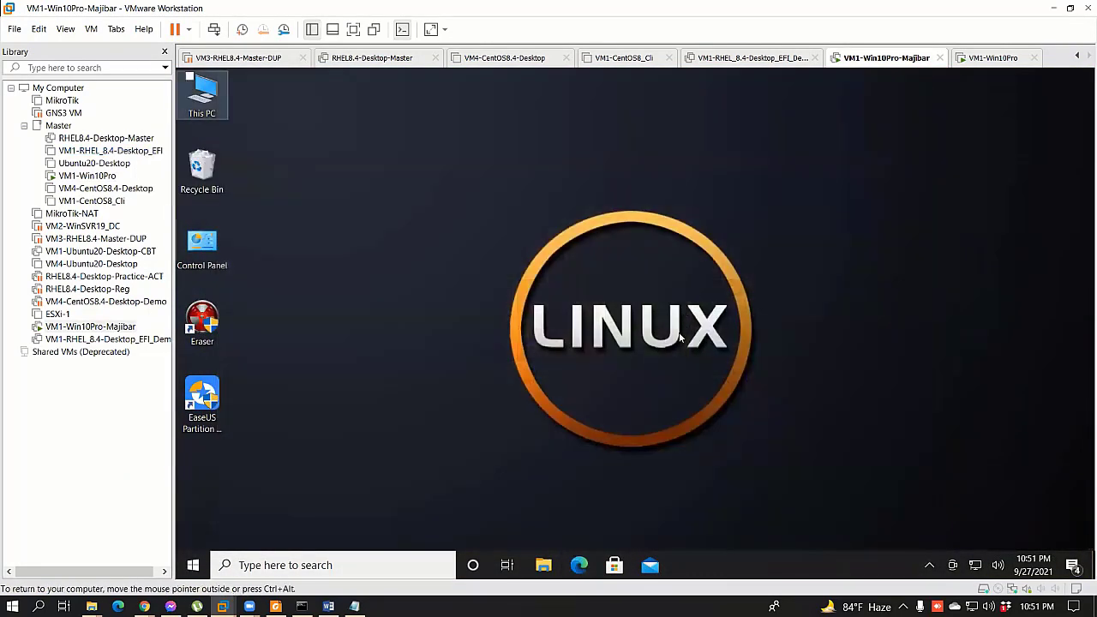
# Step: Open the MyData folder's Properties on Data (E:) at its Sharing settings
pyautogui.press('super+e')
pyautogui.doubleClick(754, 347)
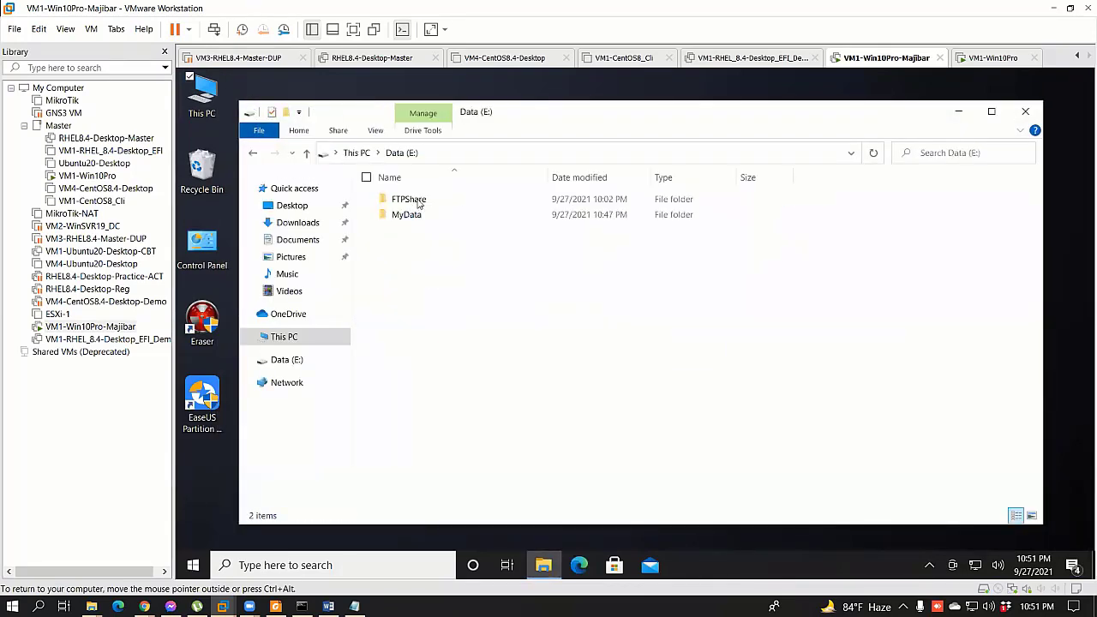
pyautogui.click(411, 215)
pyautogui.rightClick(412, 511)
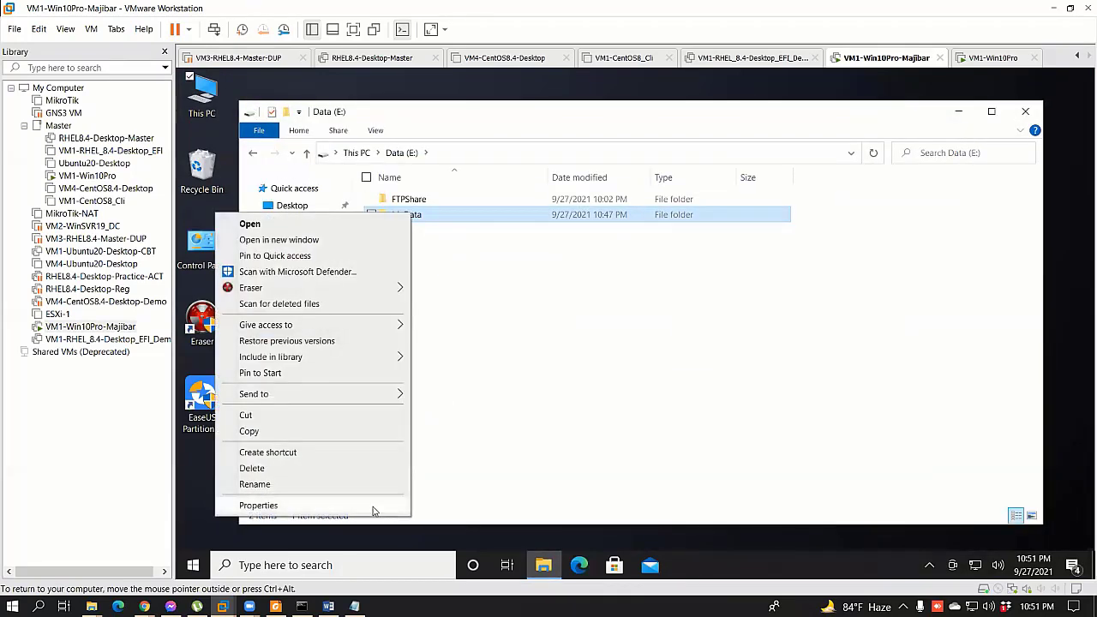
pyautogui.click(377, 507)
pyautogui.click(478, 240)
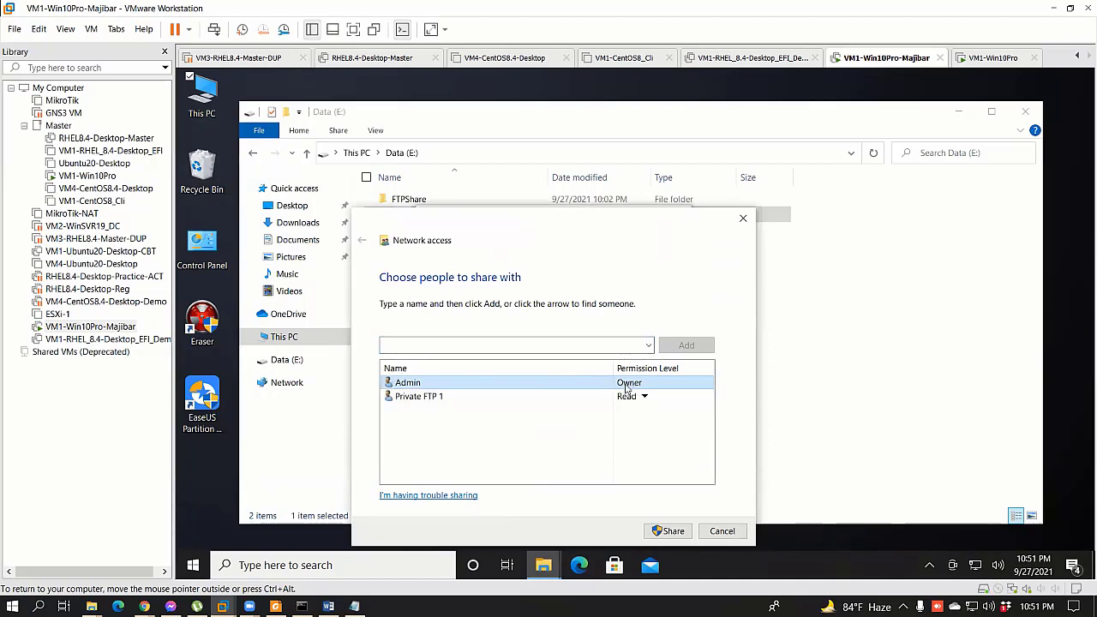
# Step: Check the Start menu account options, then close MyData's shared-with list
pyautogui.click(193, 564)
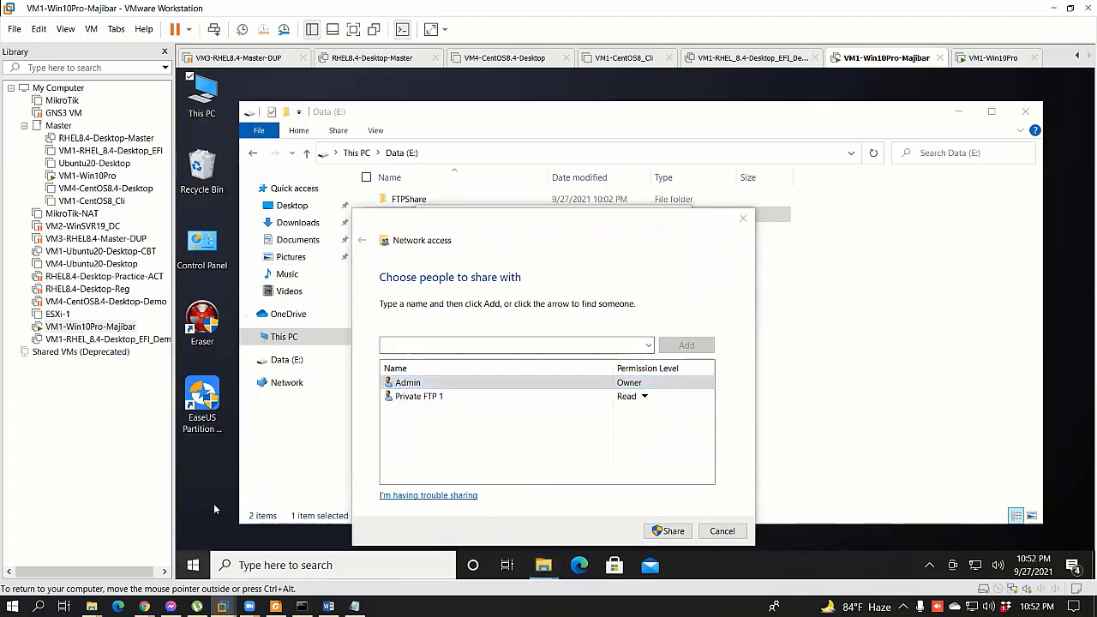
pyautogui.click(194, 396)
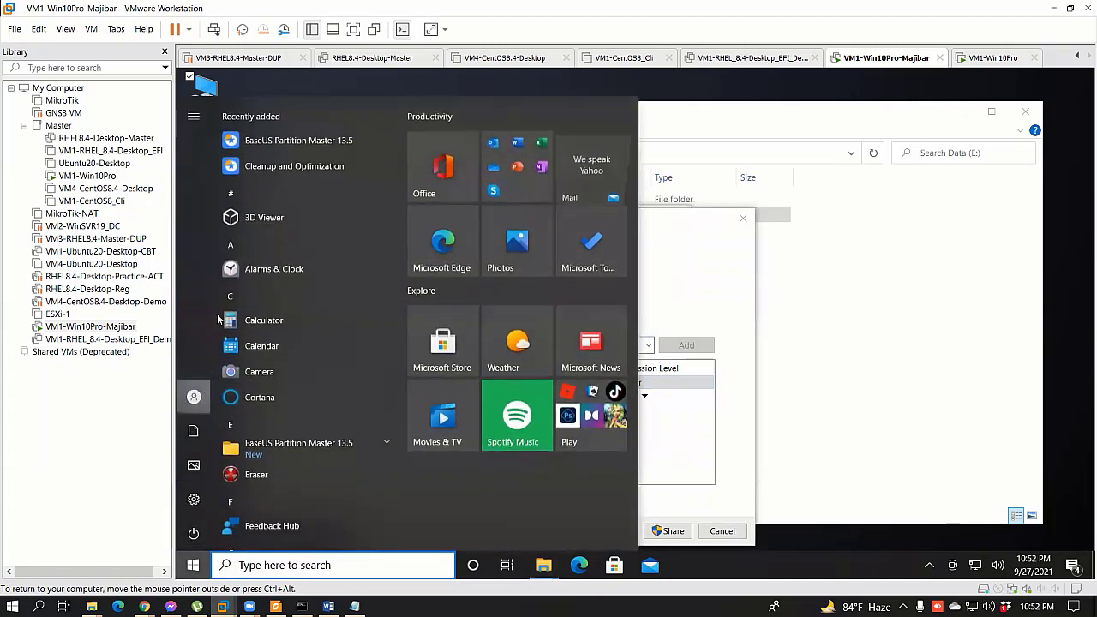
pyautogui.click(196, 400)
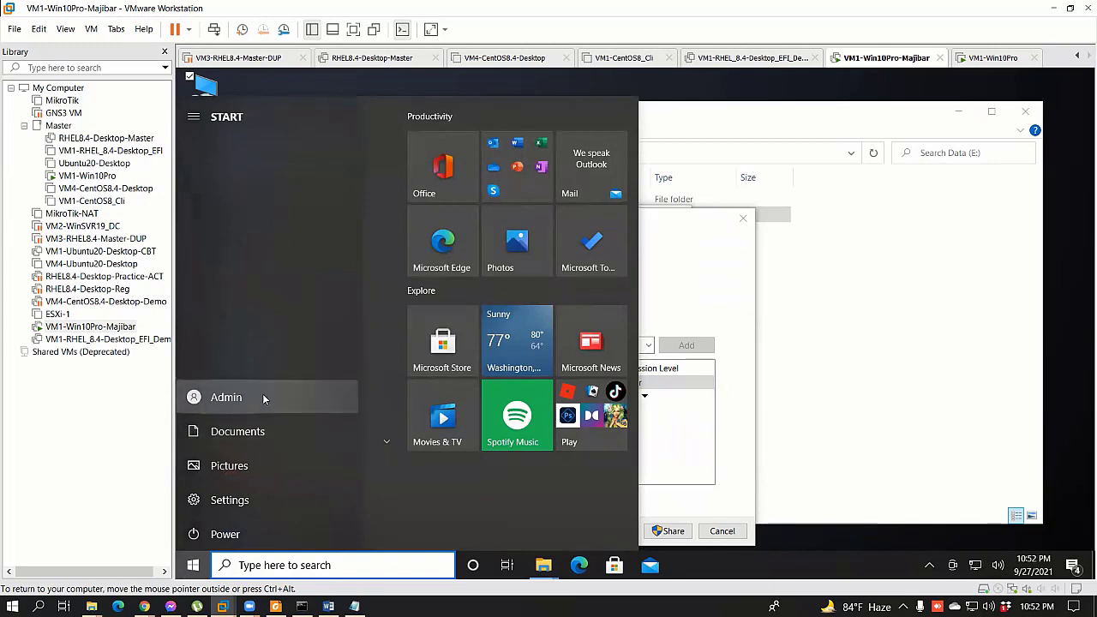
pyautogui.click(787, 465)
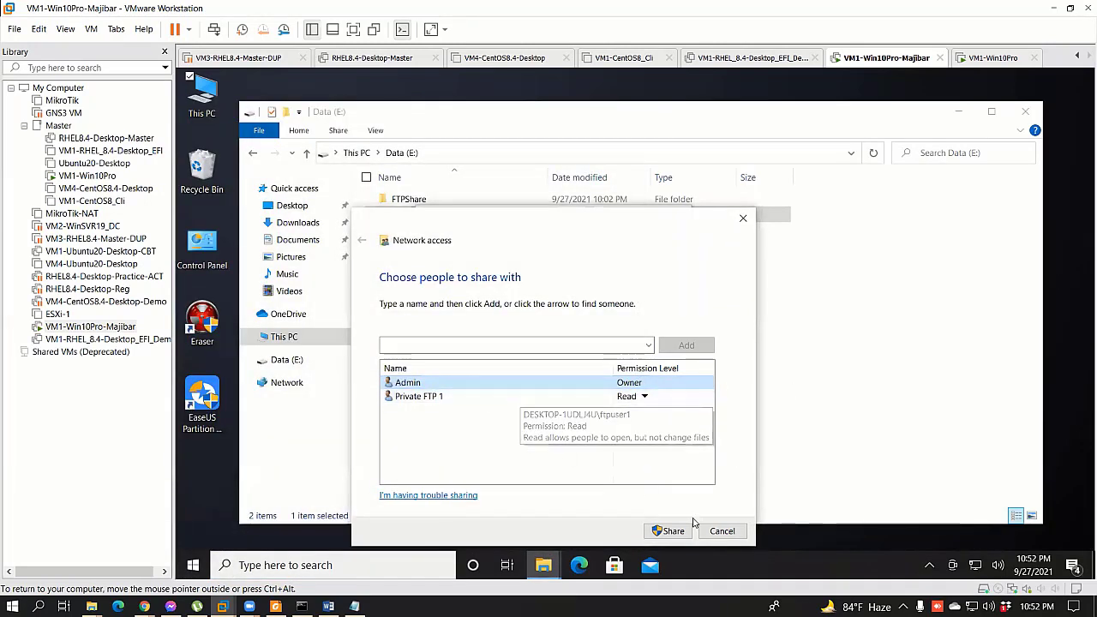
pyautogui.press('Escape')
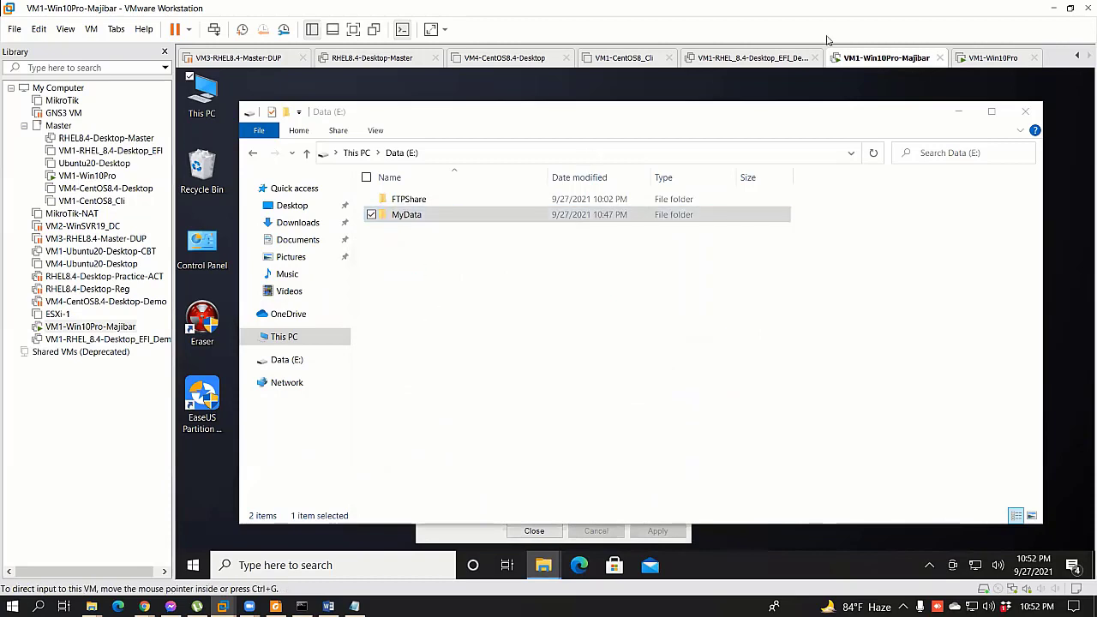
# Step: Back on the server VM, open FTPShare on Data (E:) and return to the drive
pyautogui.click(981, 60)
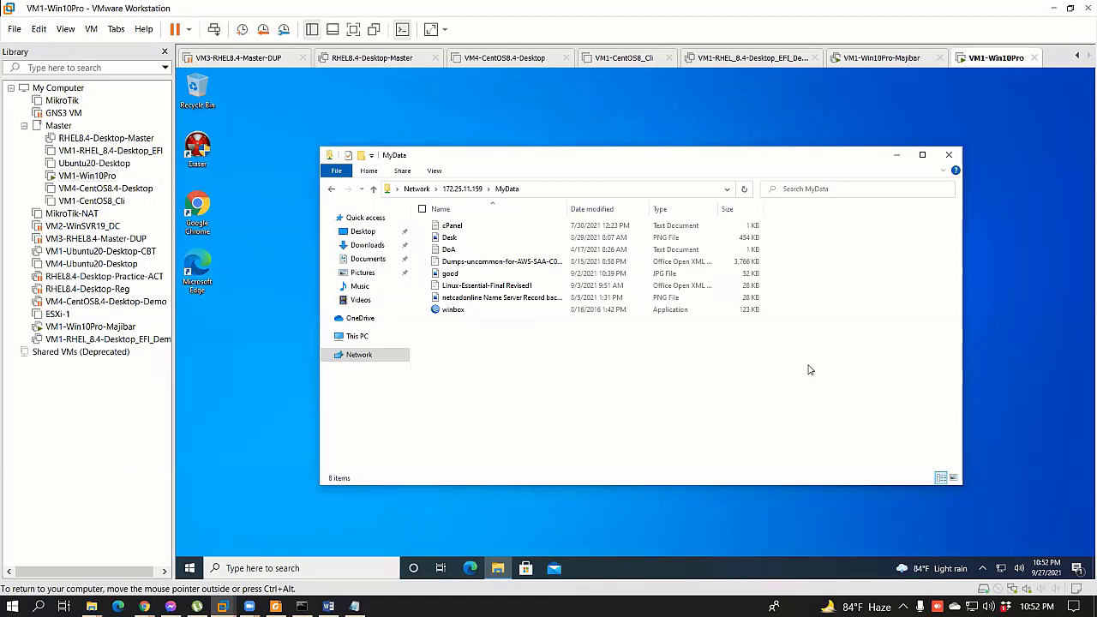
pyautogui.click(913, 57)
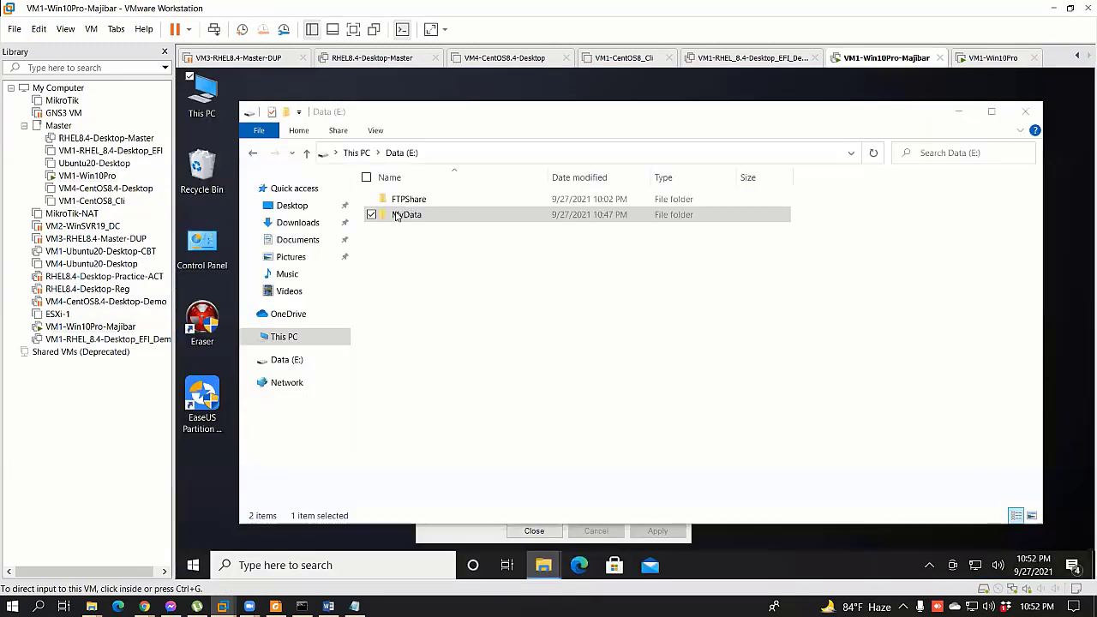
pyautogui.click(407, 201)
pyautogui.rightClick(408, 203)
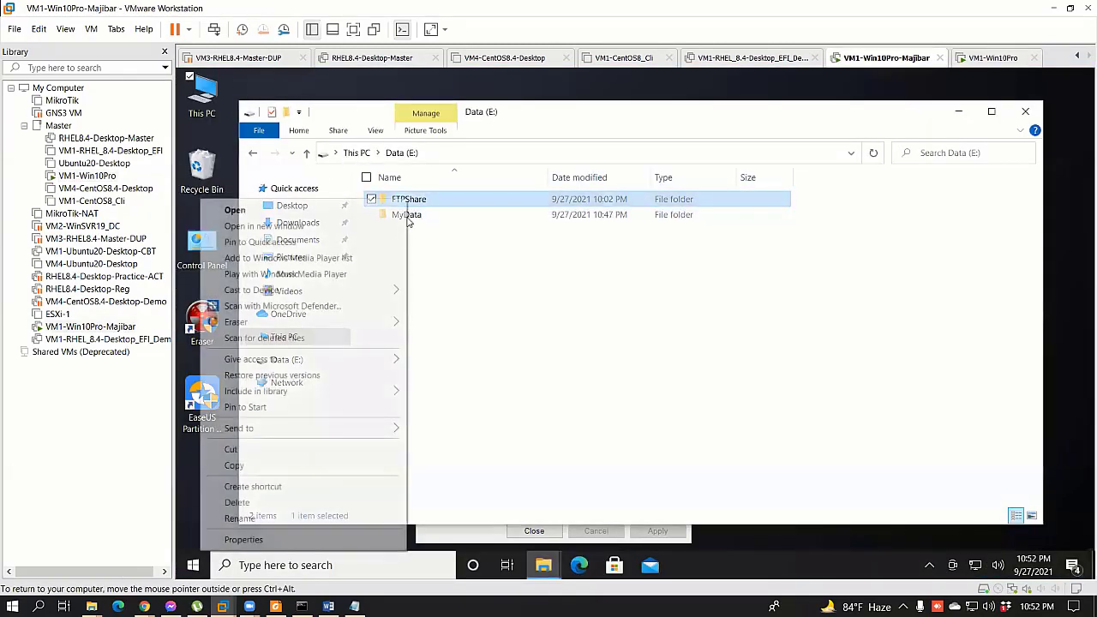
pyautogui.doubleClick(401, 204)
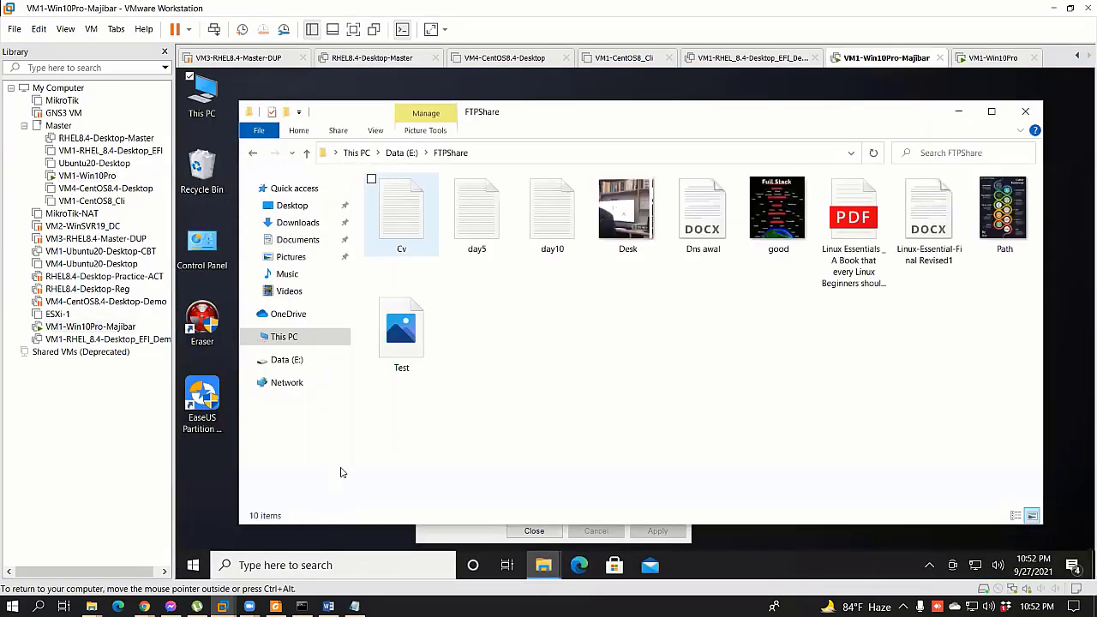
pyautogui.hotkey('alt', 'Left')
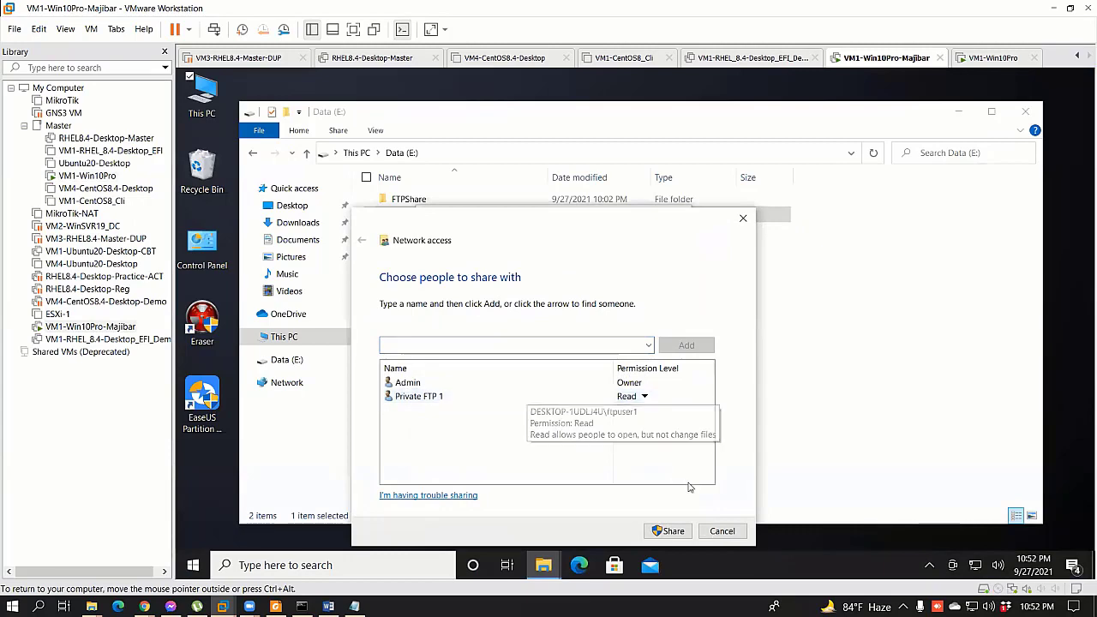
# Step: Inspect Everyone's Full Control, Change and Read share permissions on MyData, cancelling without changes
pyautogui.click(723, 530)
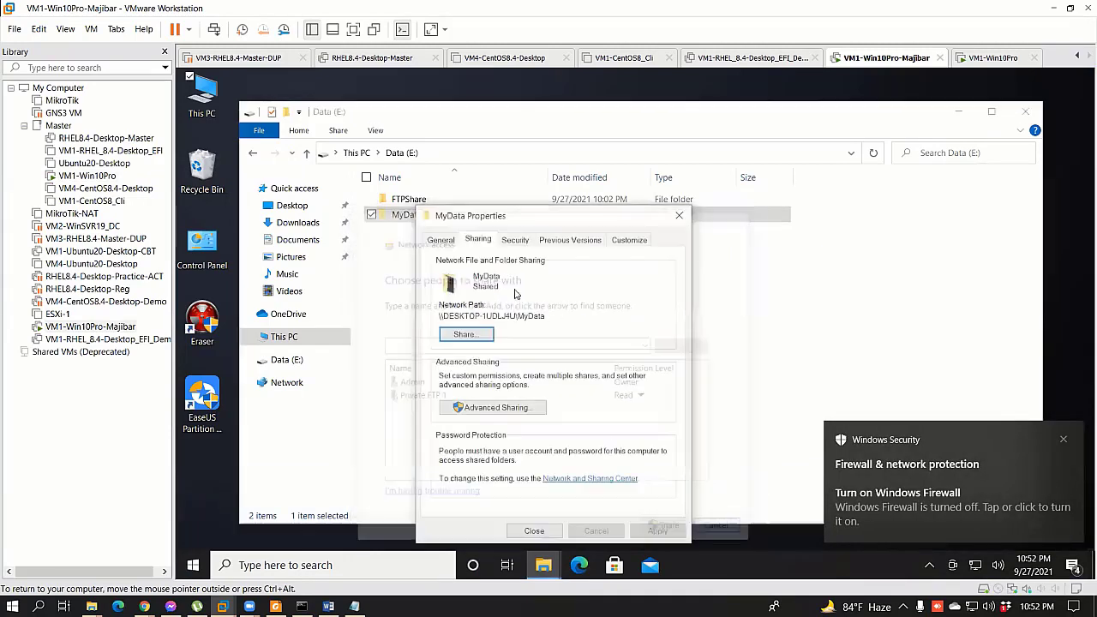
pyautogui.click(497, 407)
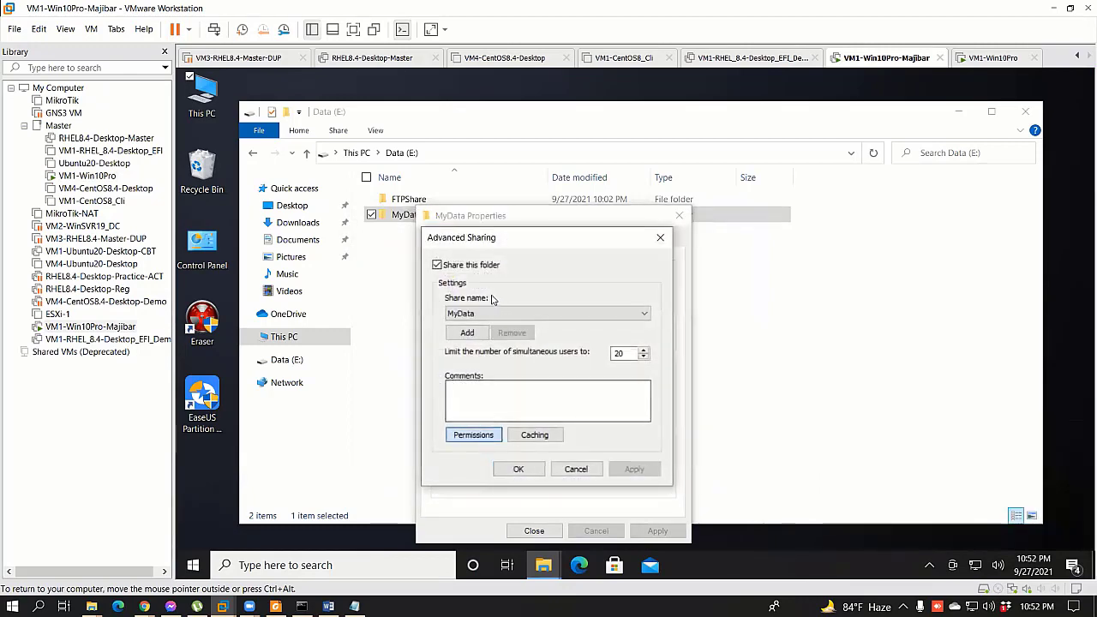
pyautogui.hotkey('alt', 'p')
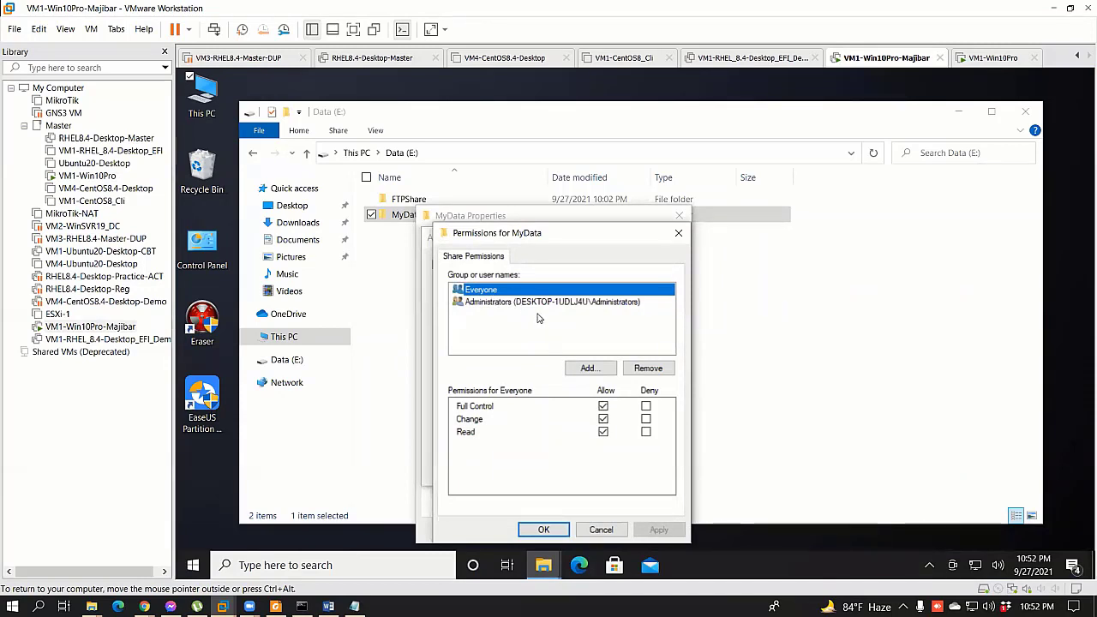
pyautogui.press('Tab')
pyautogui.press('space')
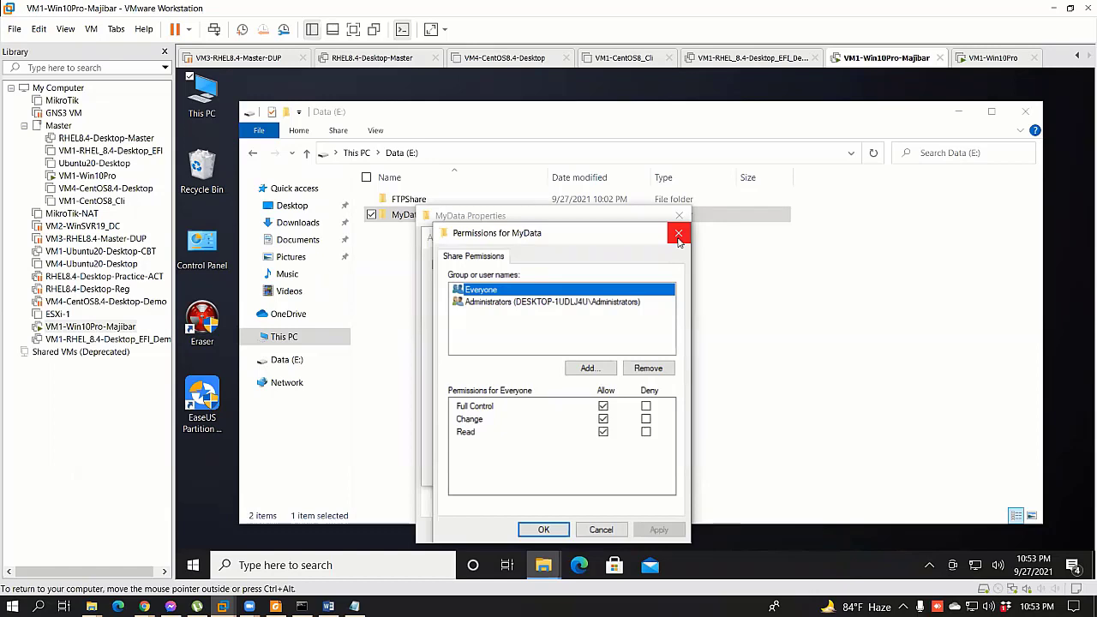
pyautogui.click(677, 235)
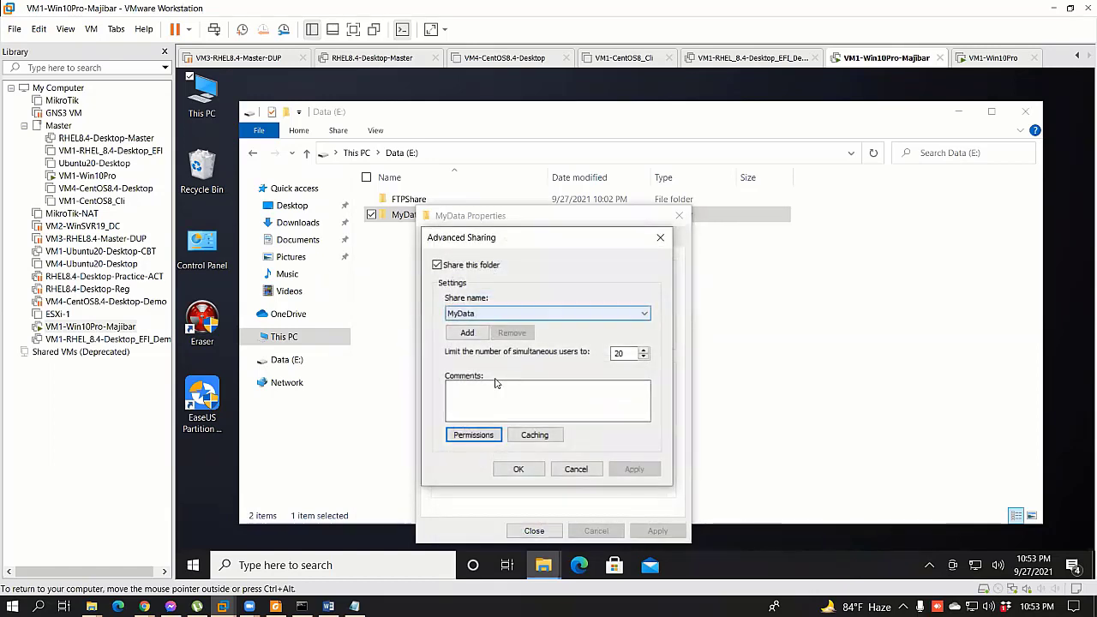
pyautogui.click(472, 435)
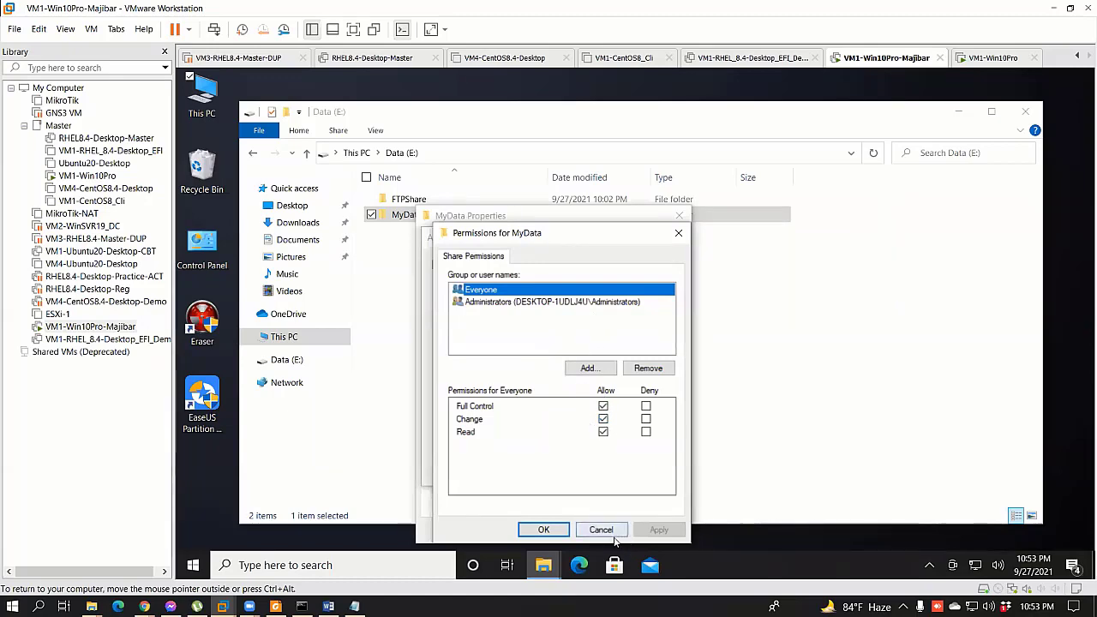
pyautogui.click(544, 529)
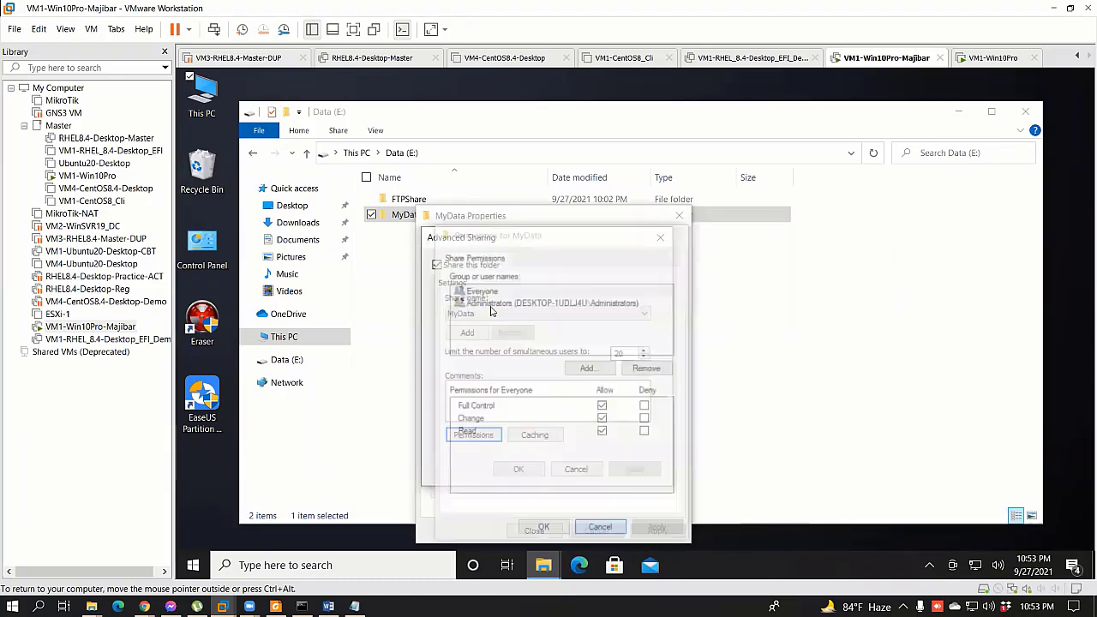
pyautogui.click(473, 434)
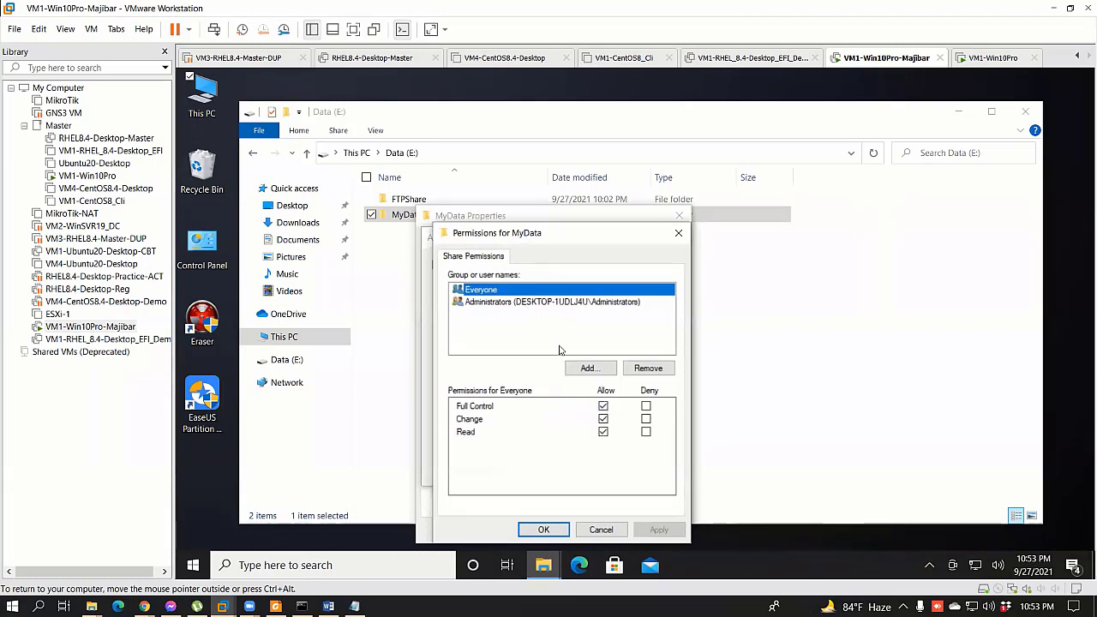
pyautogui.click(603, 531)
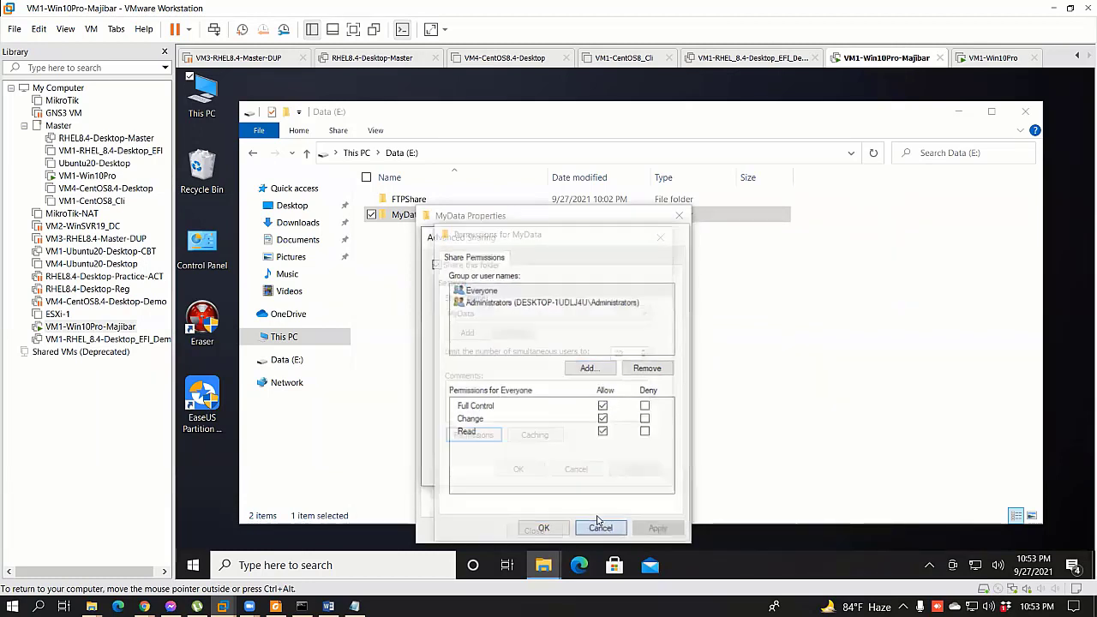
pyautogui.click(579, 467)
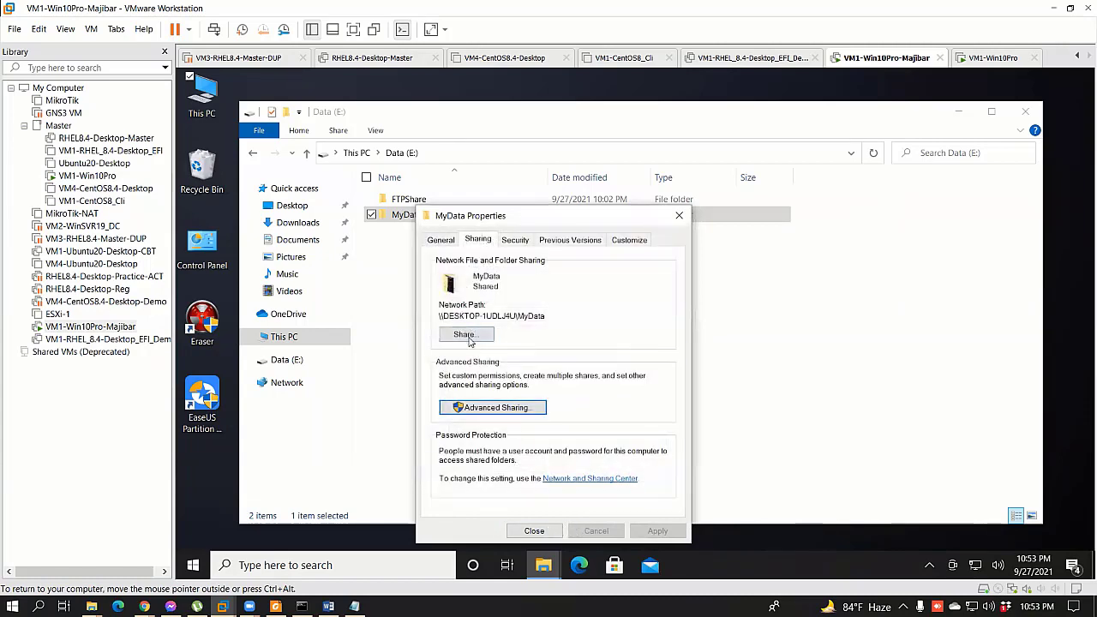
pyautogui.click(466, 335)
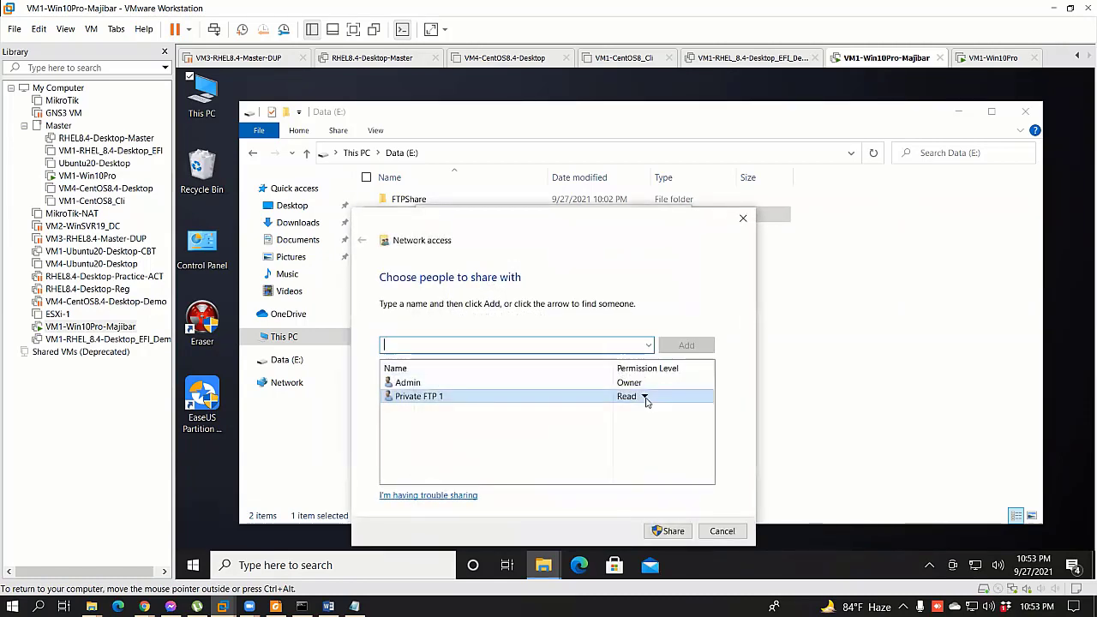
pyautogui.click(648, 344)
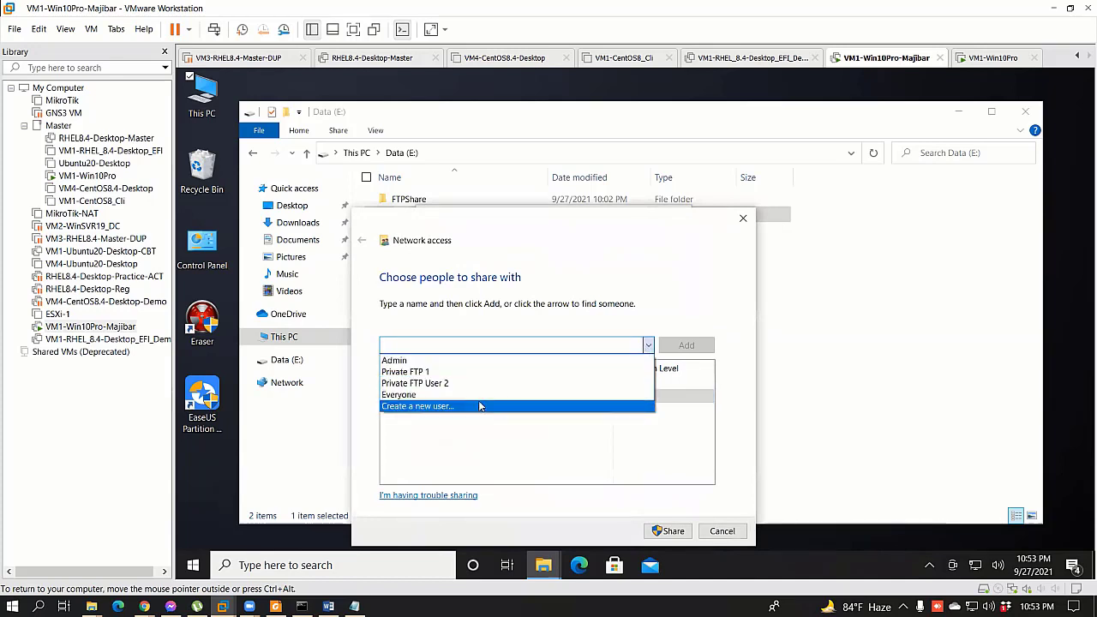
pyautogui.click(543, 395)
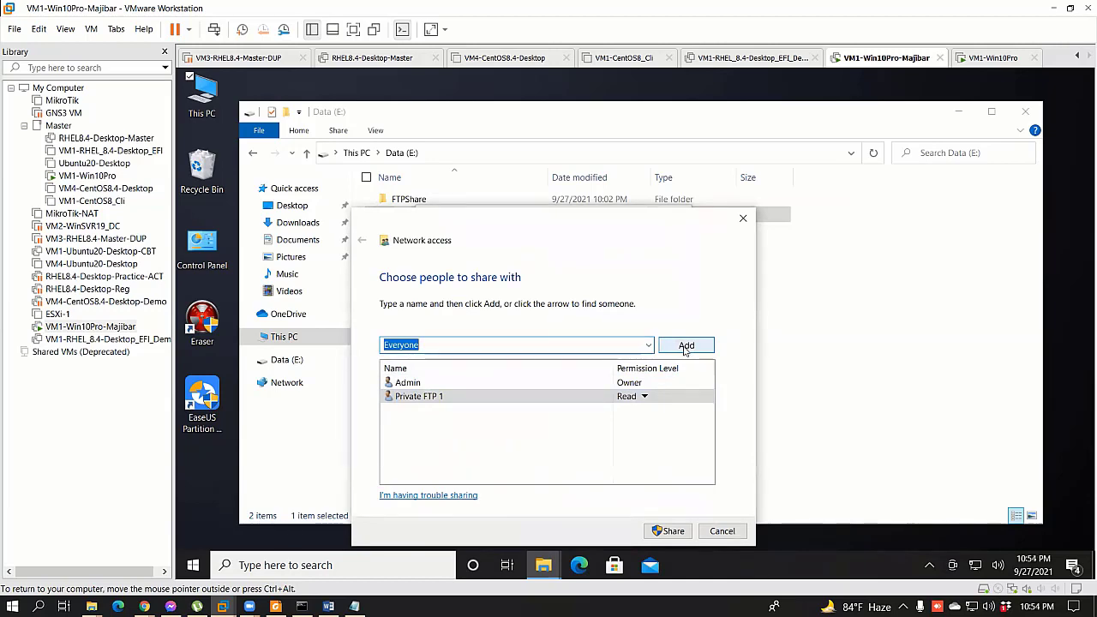
pyautogui.click(714, 530)
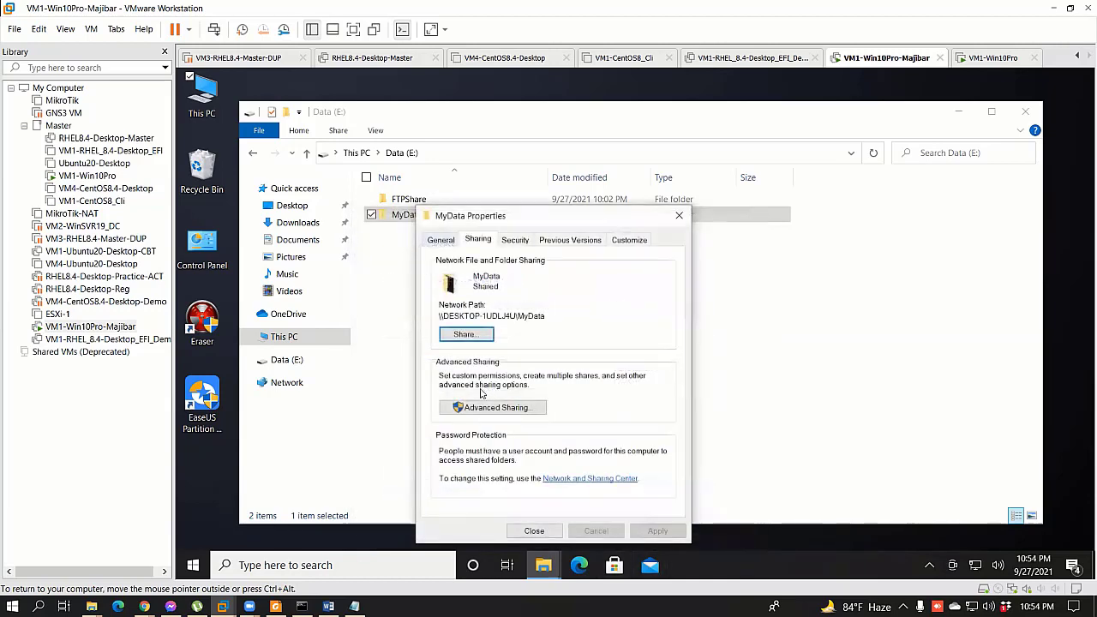
pyautogui.click(495, 407)
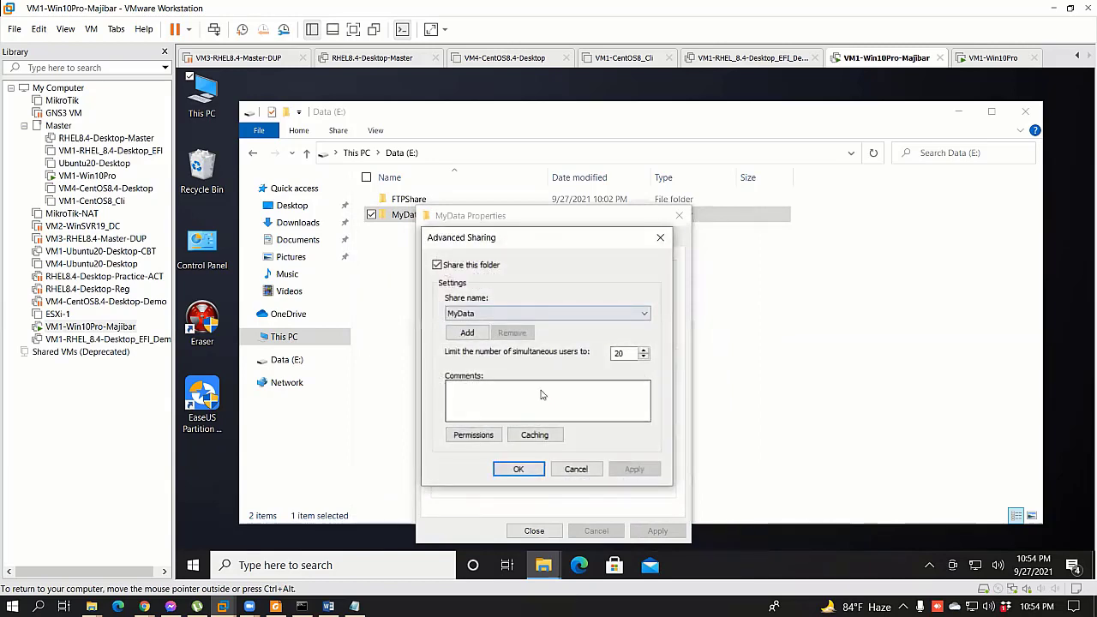
# Step: Remove Everyone from MyData's share permissions, keeping only Administrators, and confirm
pyautogui.click(473, 434)
pyautogui.click(648, 367)
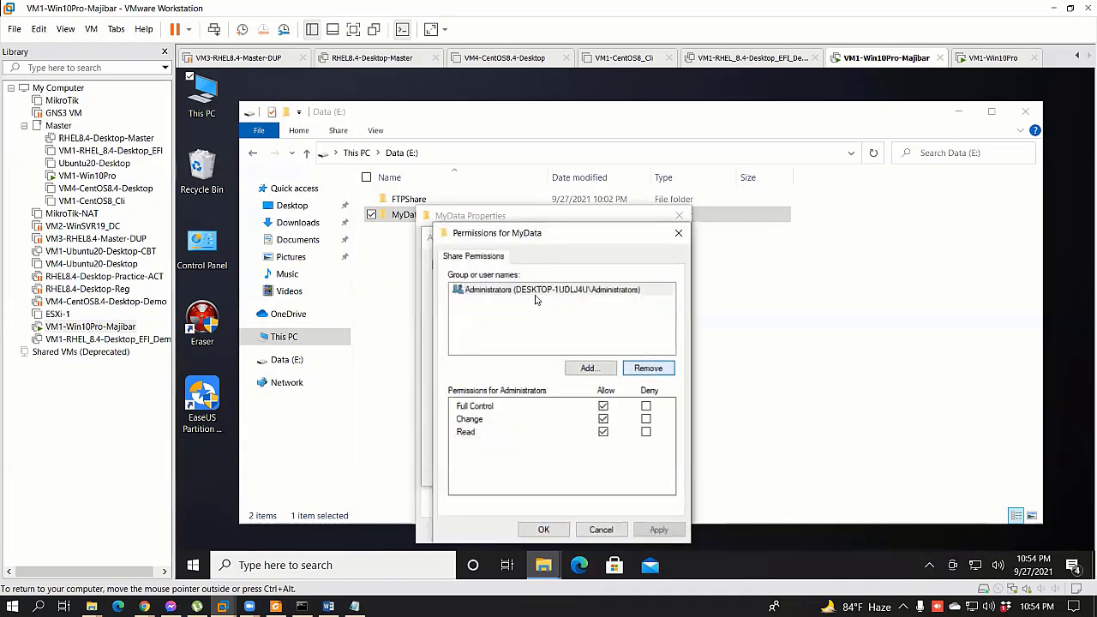
pyautogui.click(542, 528)
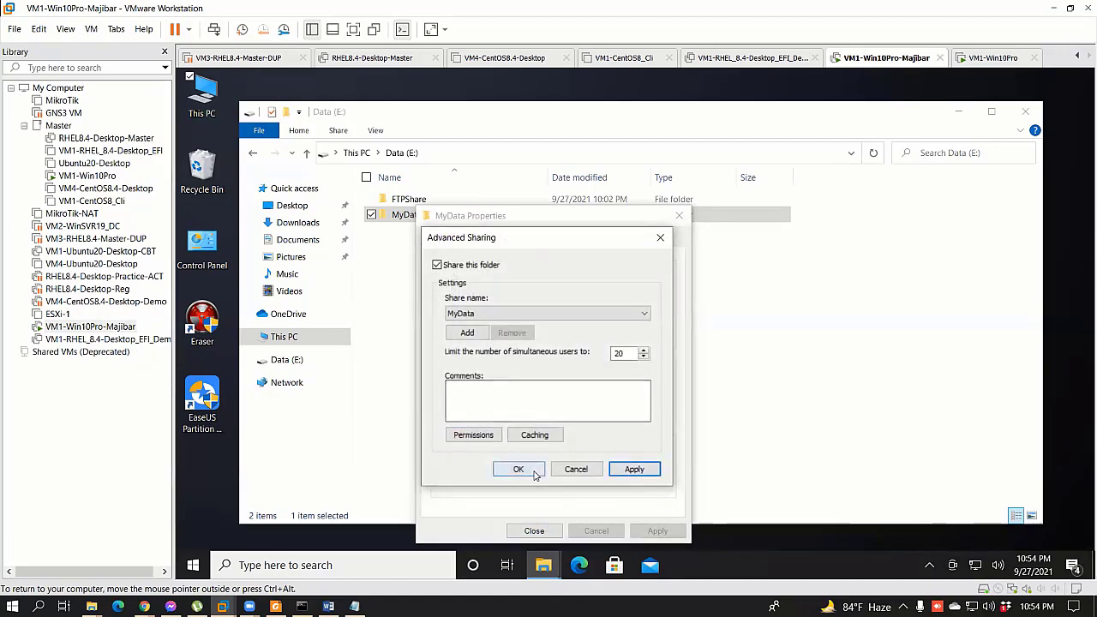
pyautogui.click(534, 474)
# Step: Recheck the share permissions, close MyData Properties and refresh the Data (E:) view
pyautogui.click(480, 408)
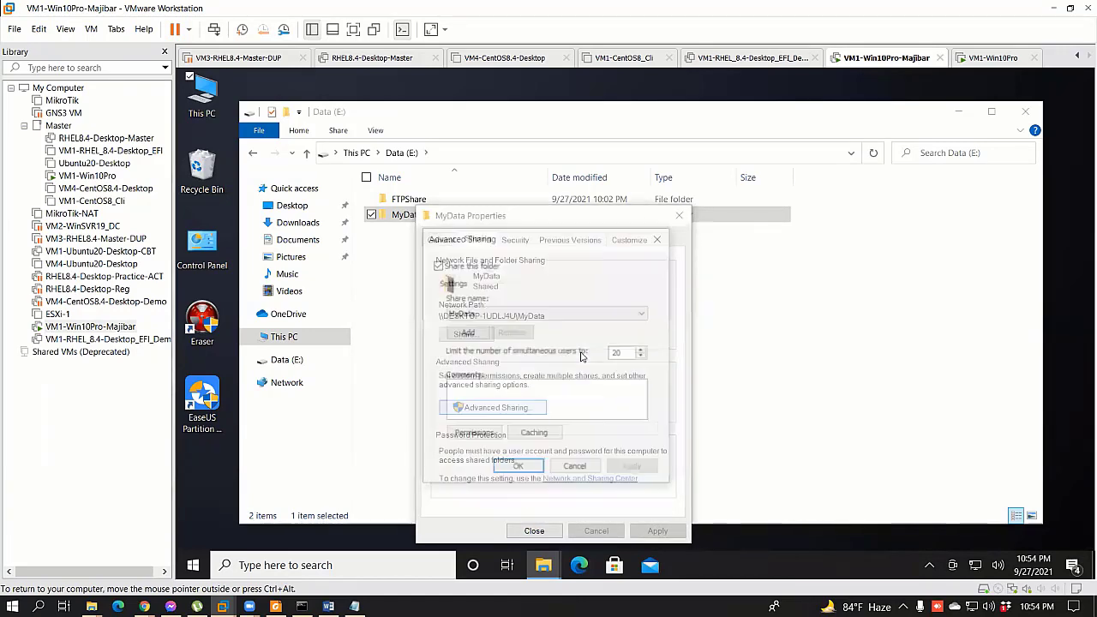
pyautogui.click(473, 435)
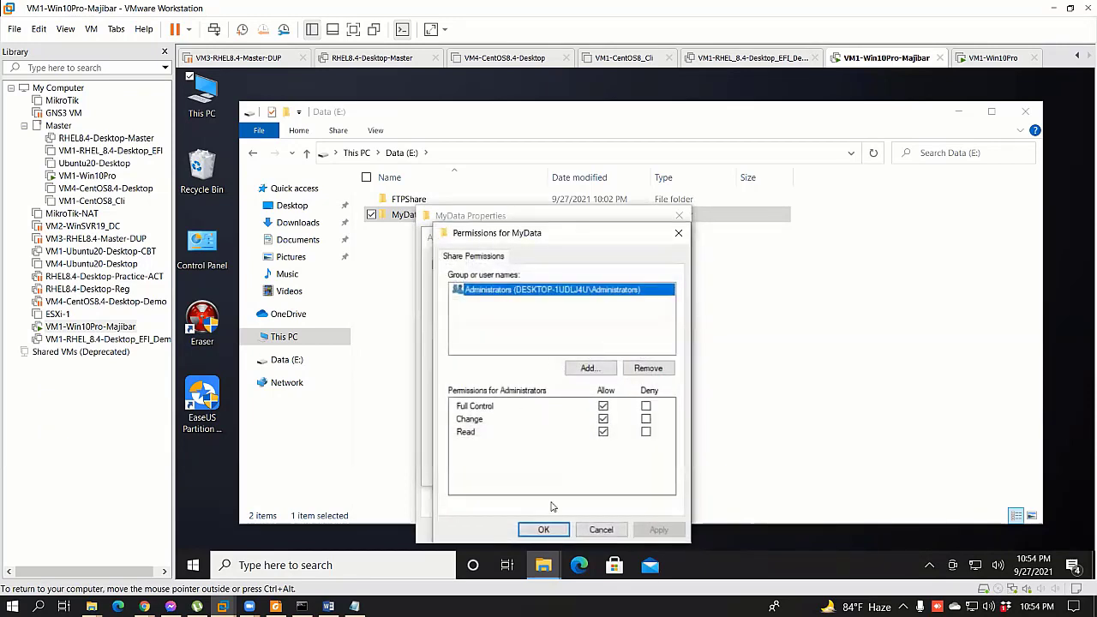
pyautogui.click(539, 527)
pyautogui.click(521, 470)
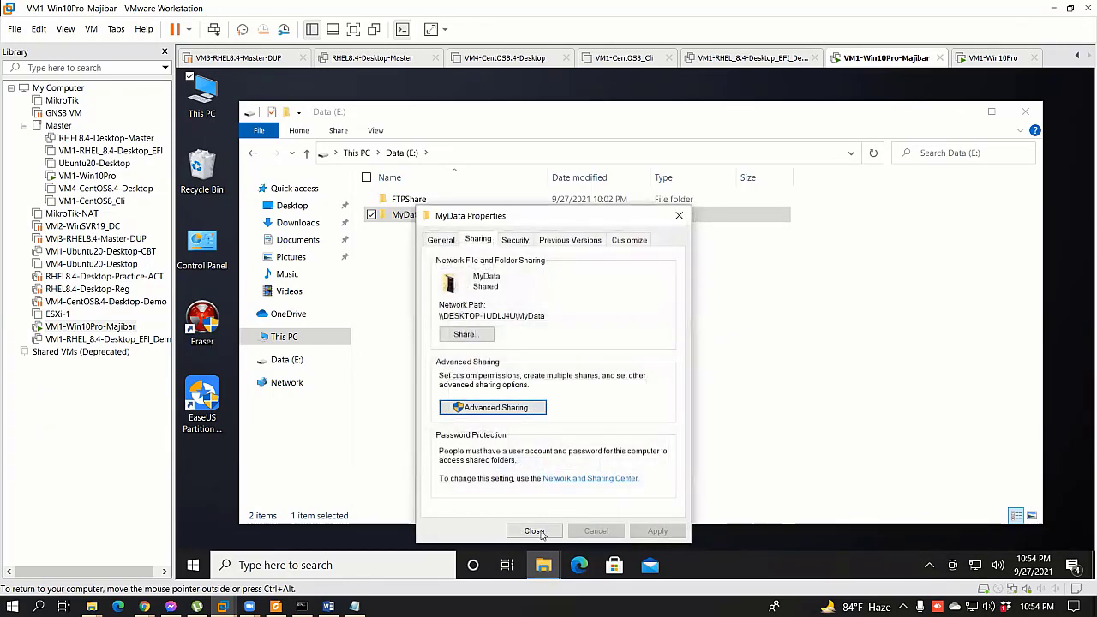
pyautogui.click(534, 530)
pyautogui.rightClick(384, 352)
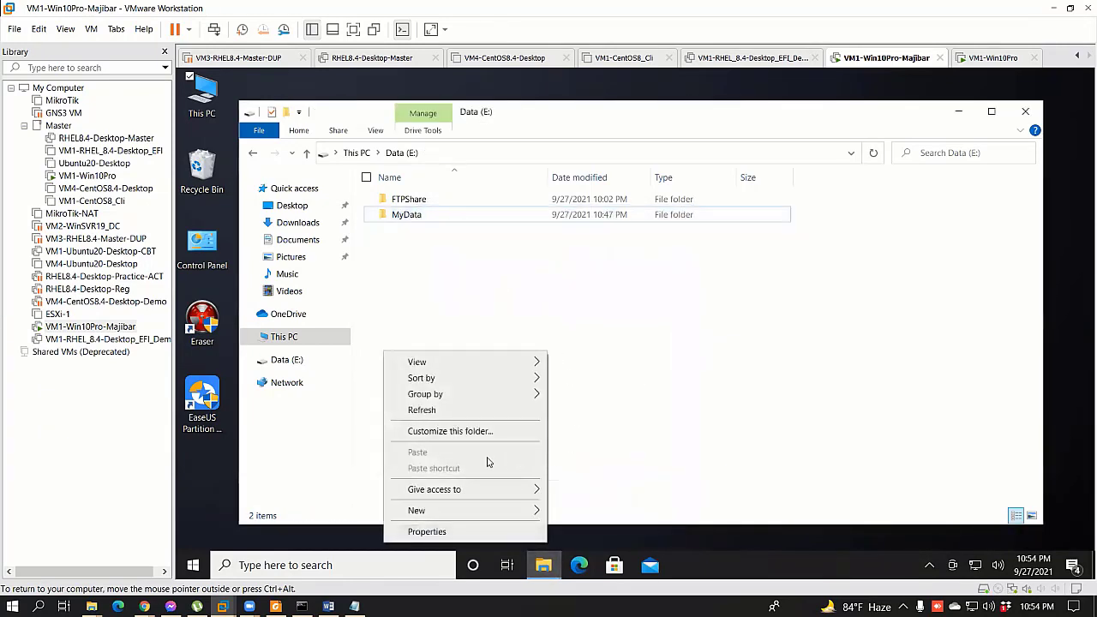
pyautogui.click(446, 411)
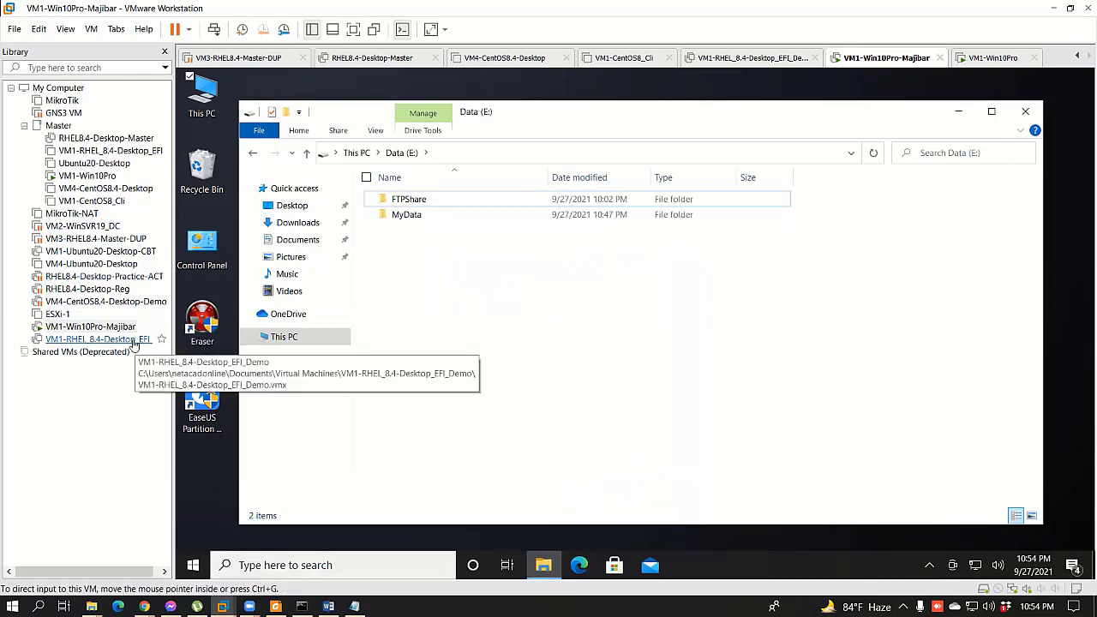
# Step: On the client, reopen \\172.25.11.159, confirm MyData is access-denied, then return to the server
pyautogui.click(87, 175)
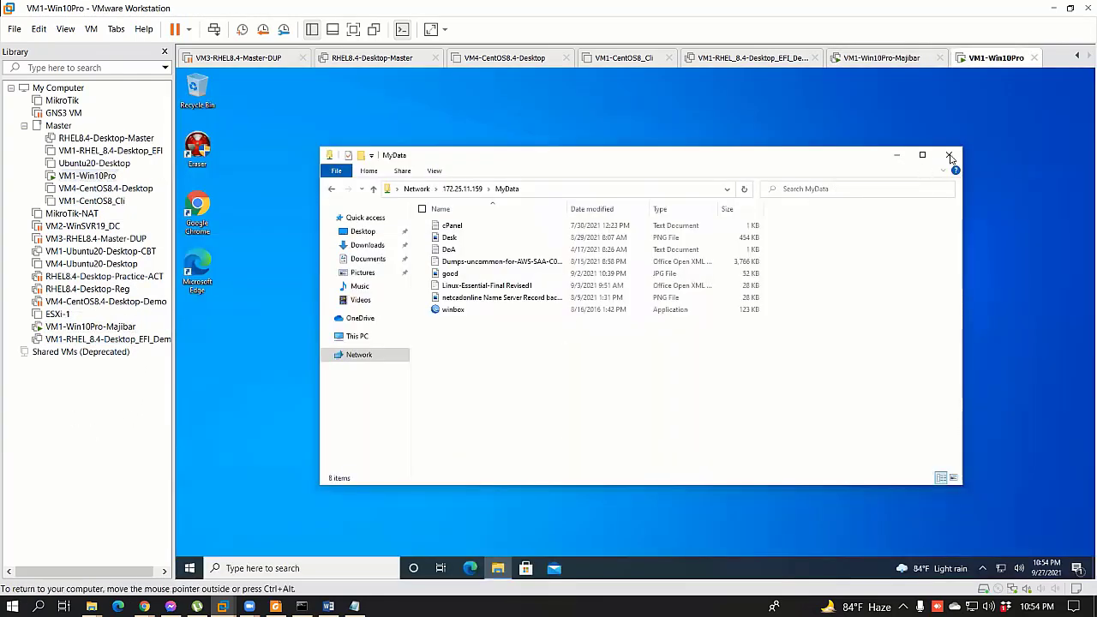
pyautogui.click(948, 154)
pyautogui.press('super+r')
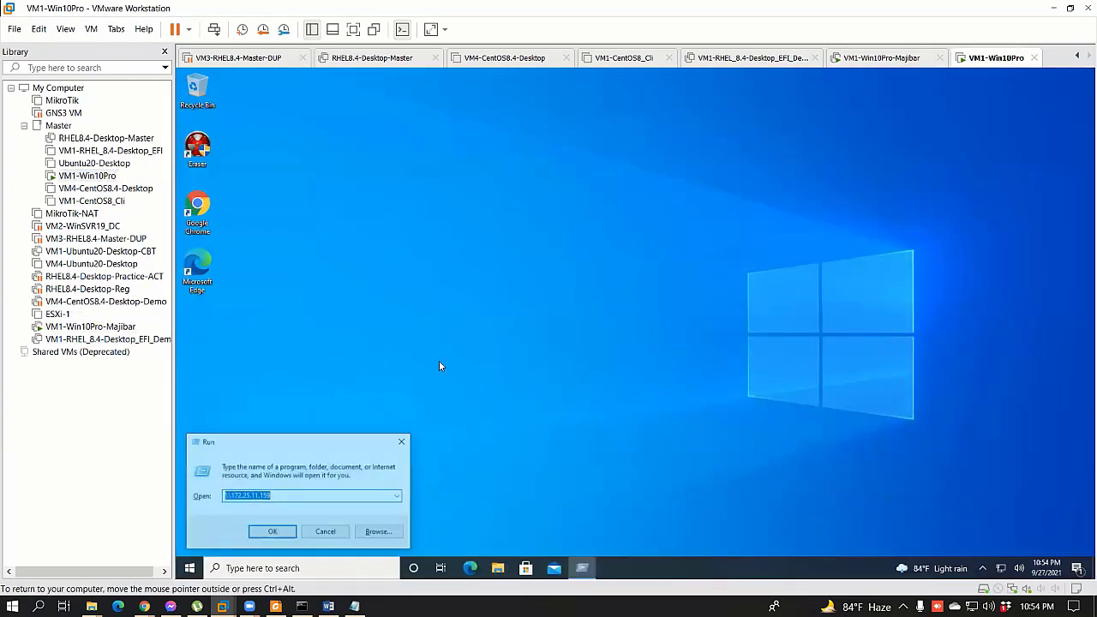
pyautogui.press('Return')
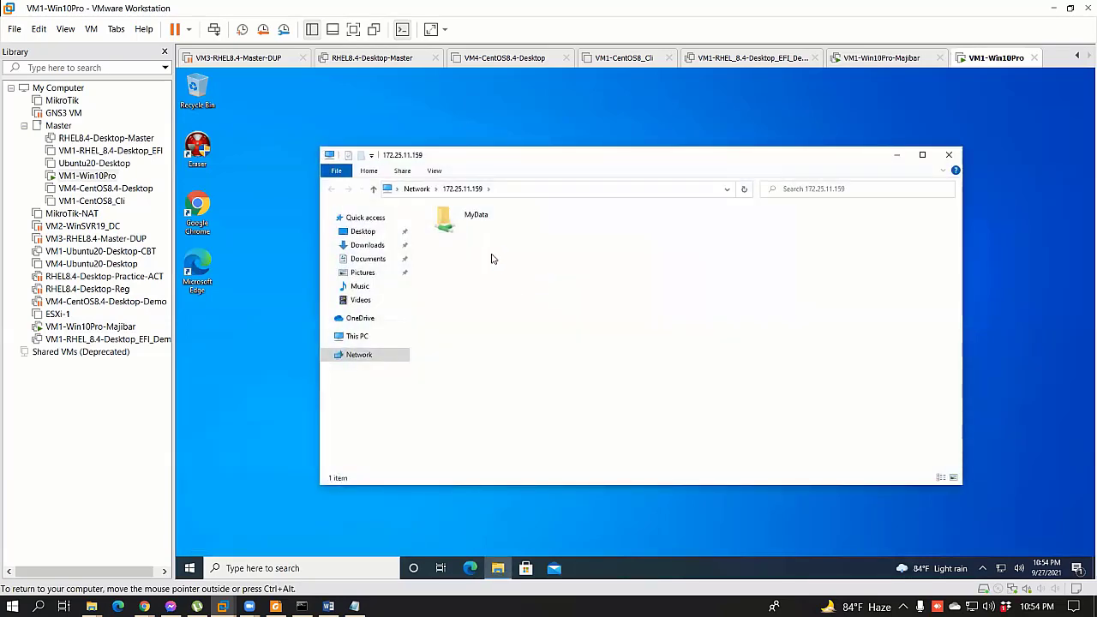
pyautogui.doubleClick(473, 217)
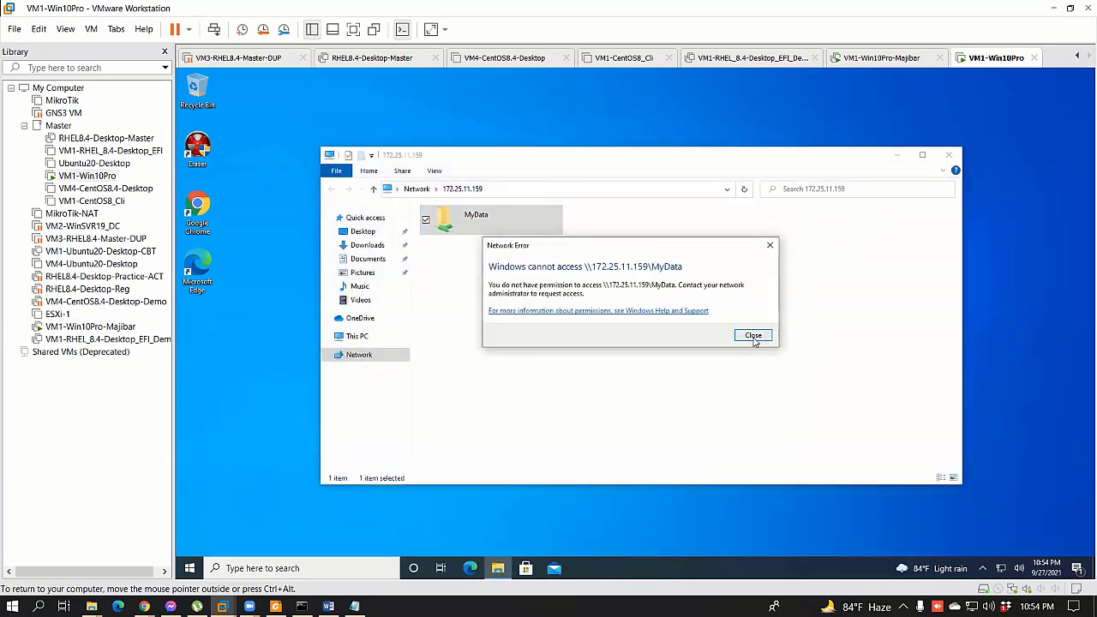
pyautogui.click(753, 335)
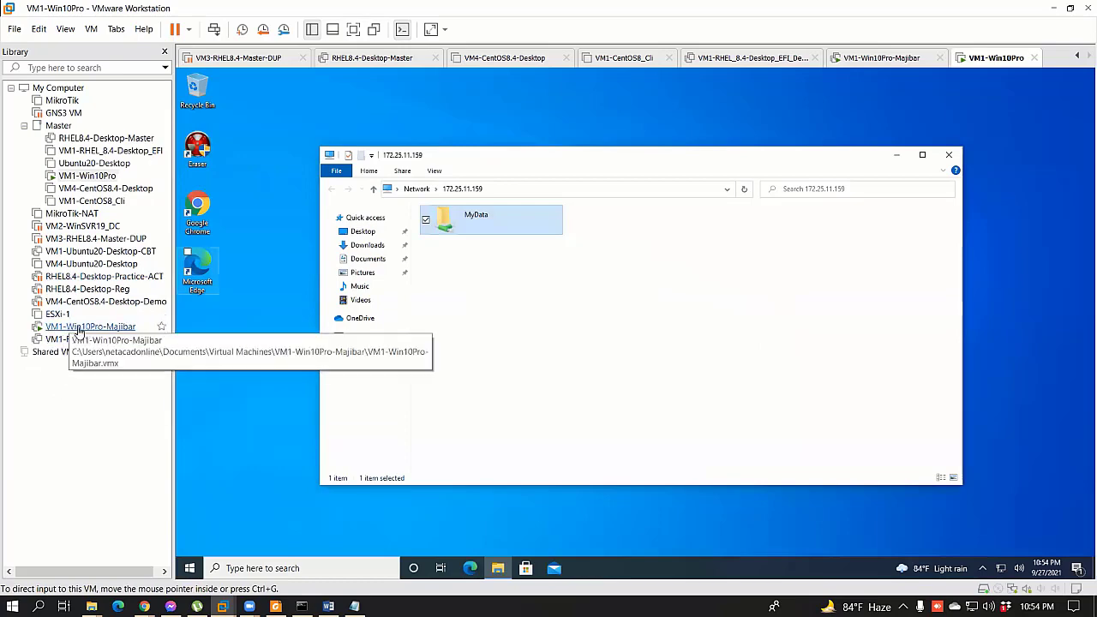
pyautogui.click(85, 327)
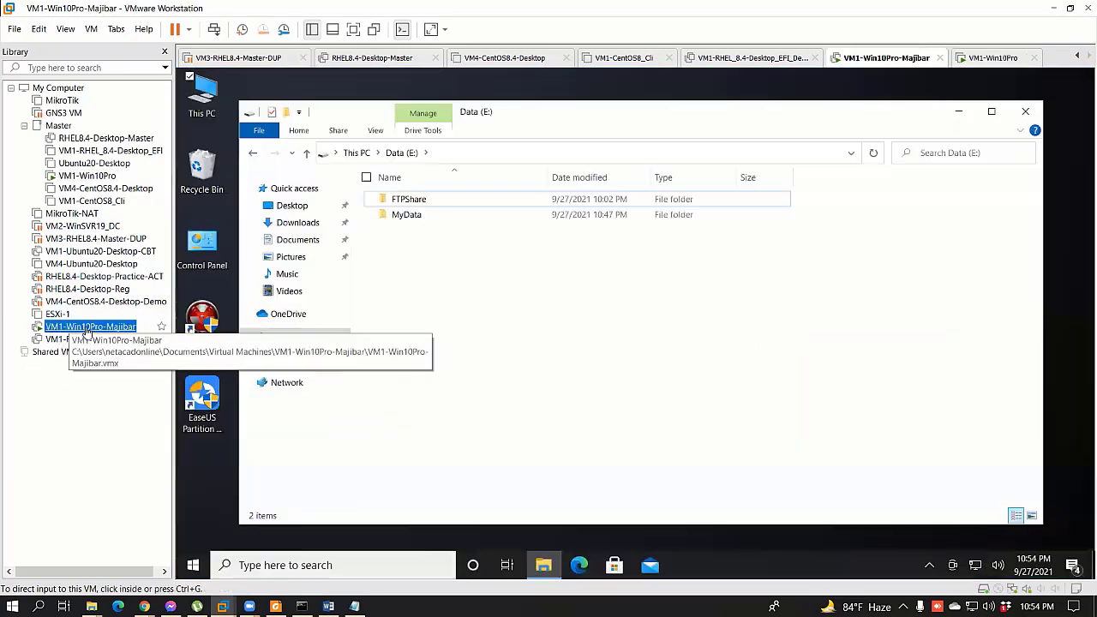
# Step: Reopen MyData's Properties and look through its sharing and Advanced Sharing dialogs without changes
pyautogui.rightClick(427, 216)
pyautogui.click(337, 514)
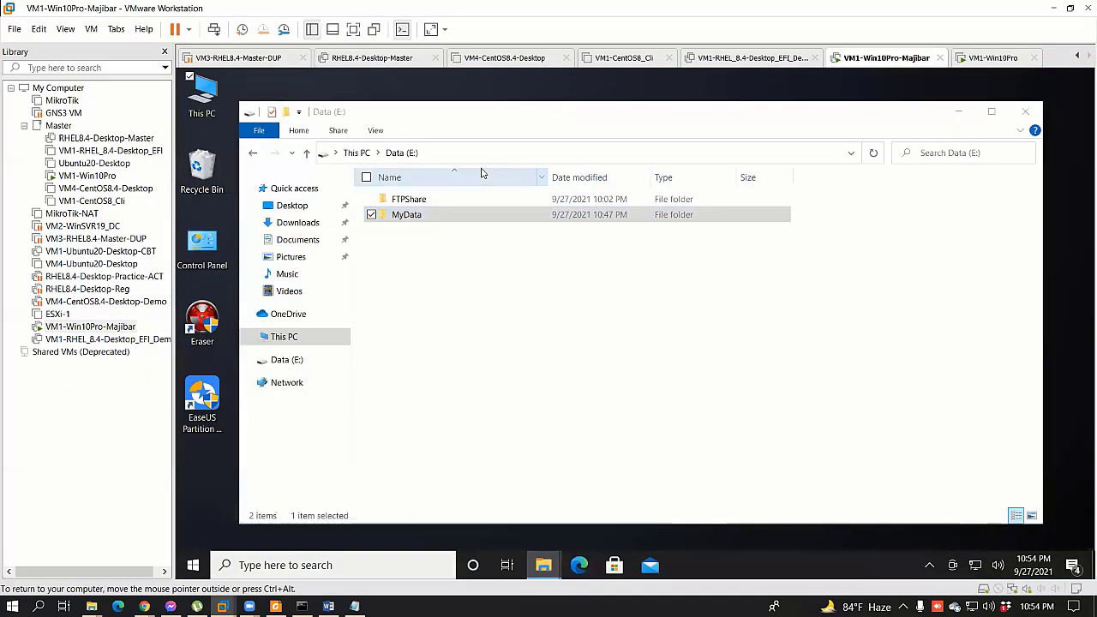
pyautogui.click(493, 240)
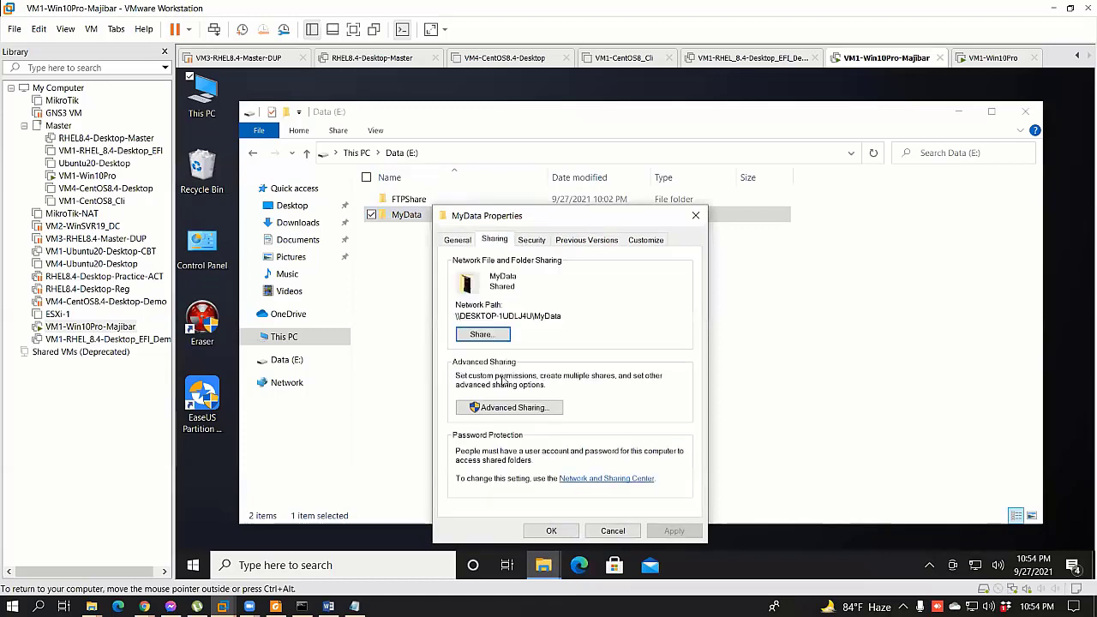
pyautogui.click(483, 334)
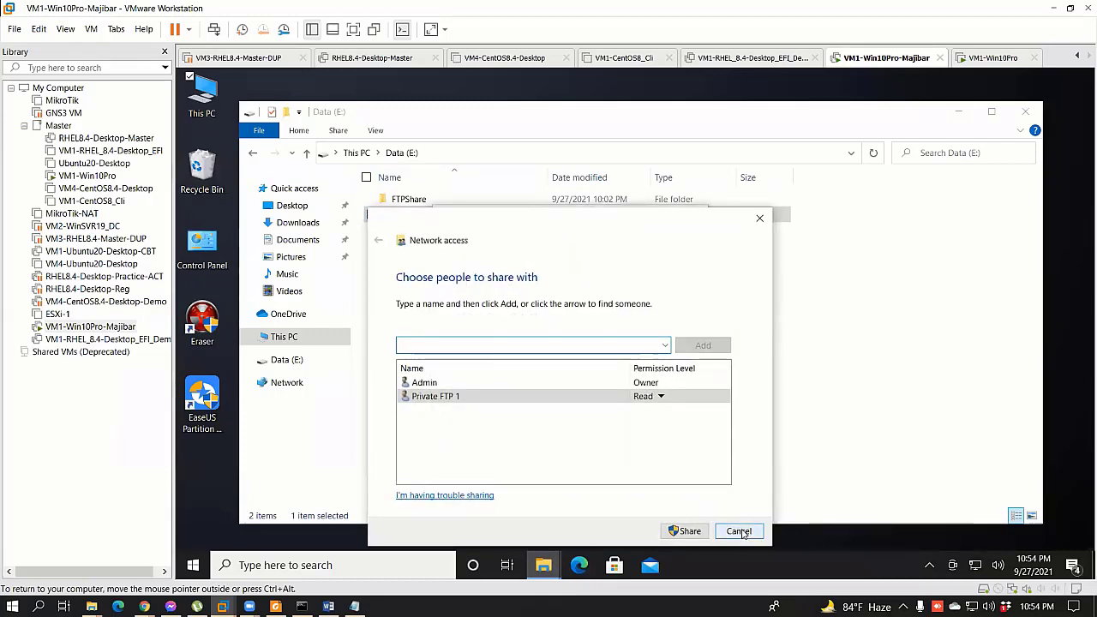
pyautogui.click(738, 531)
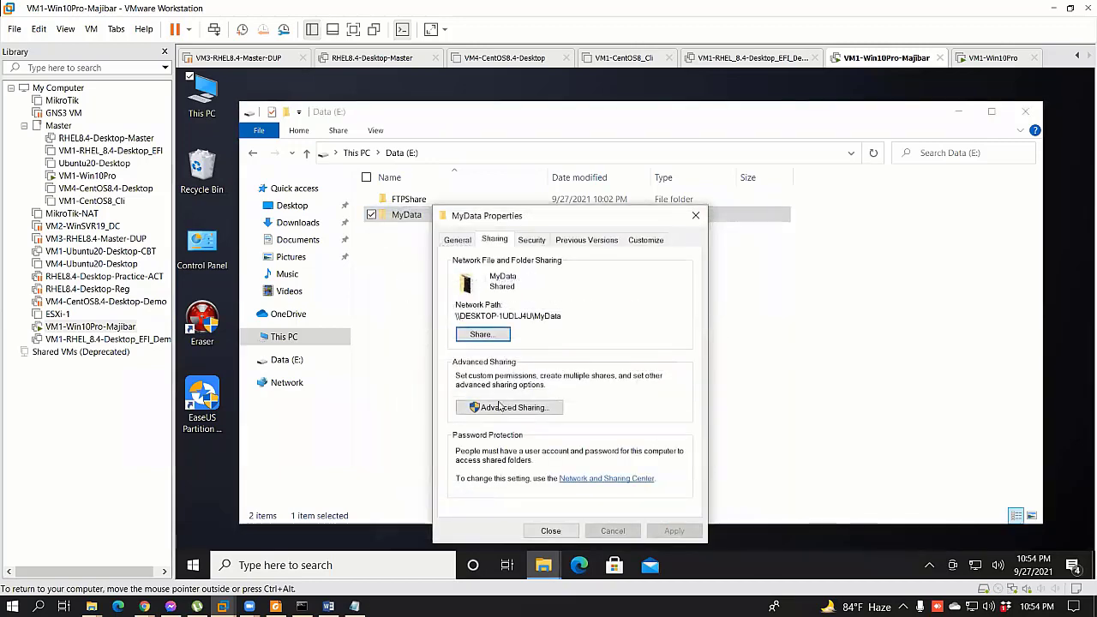
pyautogui.click(506, 404)
pyautogui.click(591, 468)
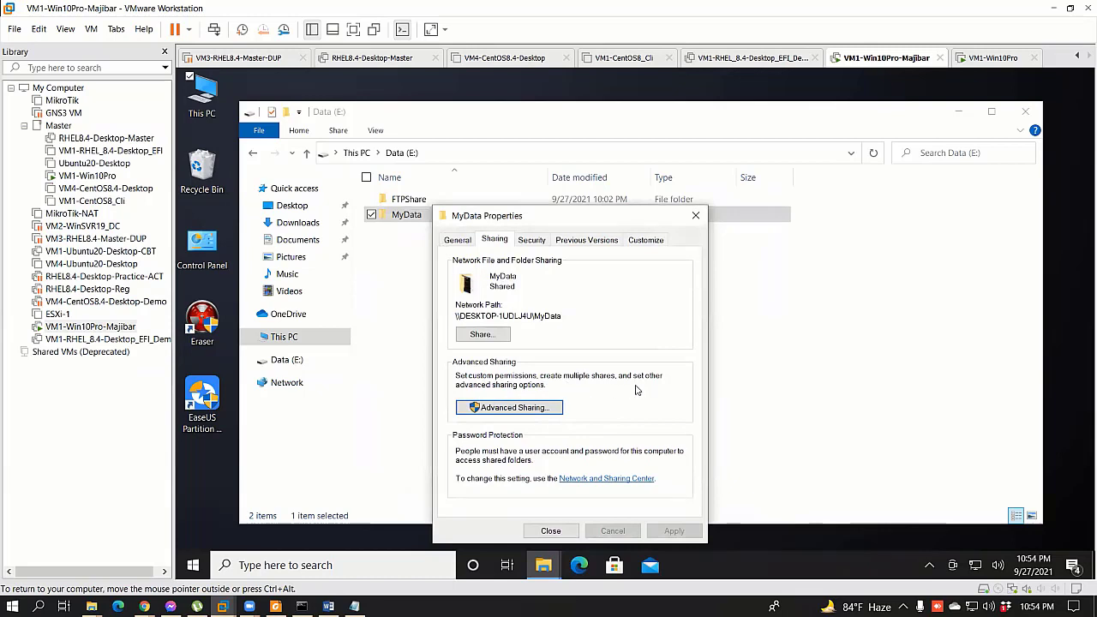
pyautogui.click(519, 407)
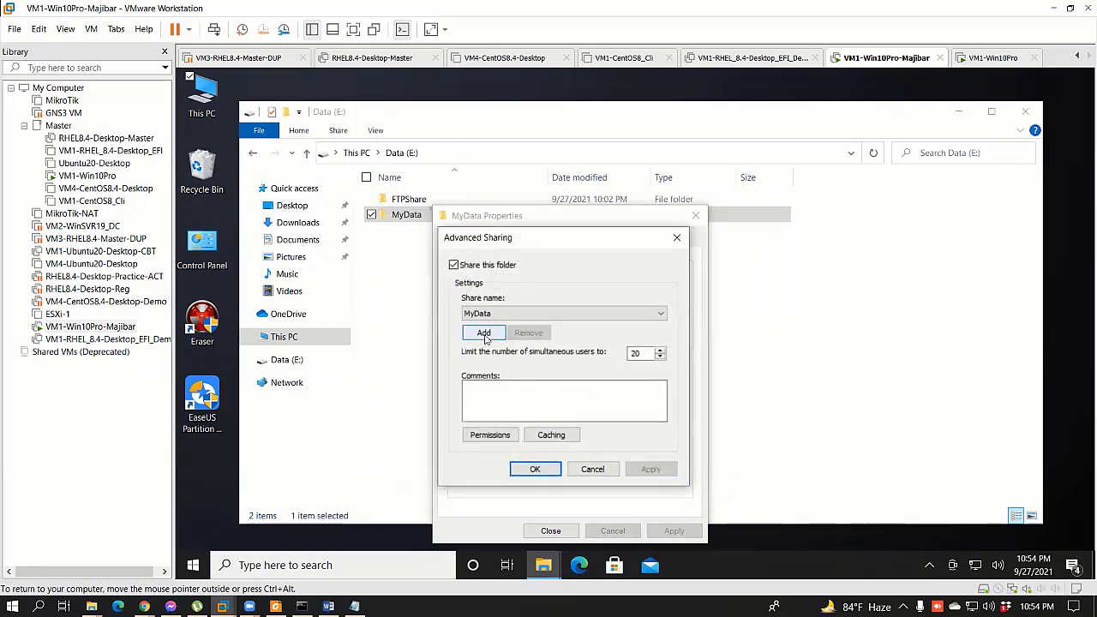
pyautogui.click(483, 333)
pyautogui.click(682, 326)
# Step: Add Everyone back to MyData's share permissions with Full Control allowed
pyautogui.click(492, 435)
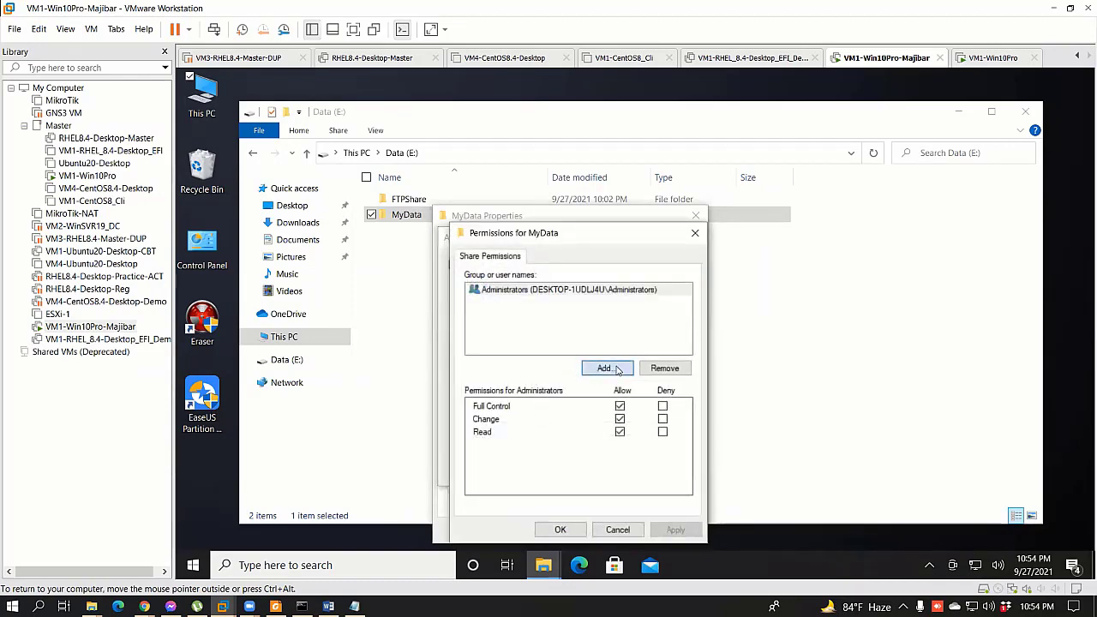
pyautogui.click(616, 369)
pyautogui.click(493, 408)
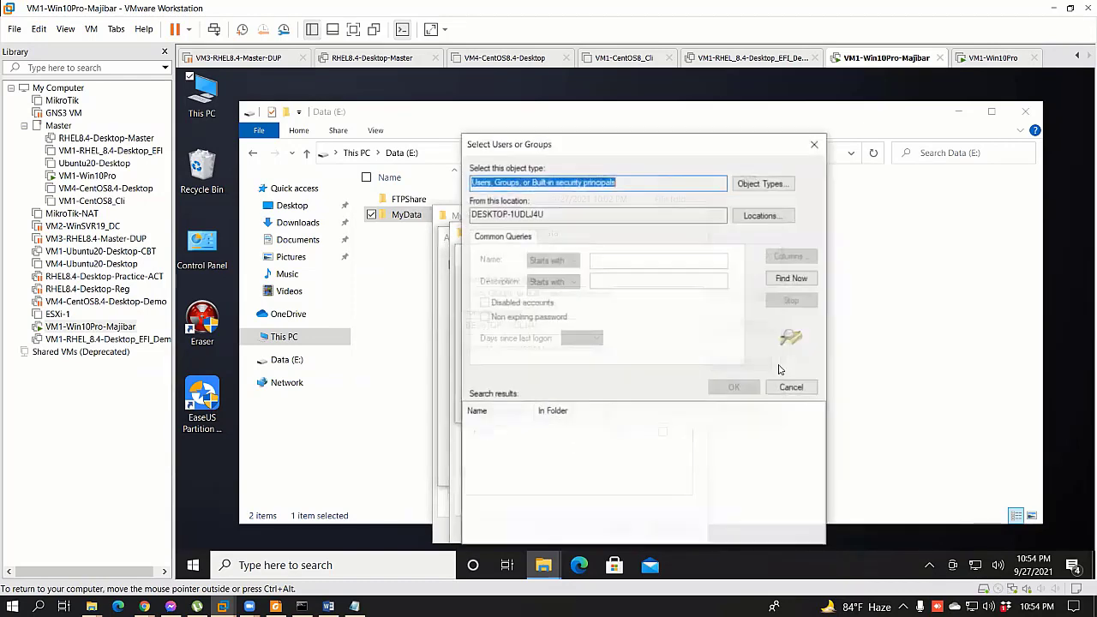
pyautogui.click(791, 277)
pyautogui.scroll(-2, 518, 501)
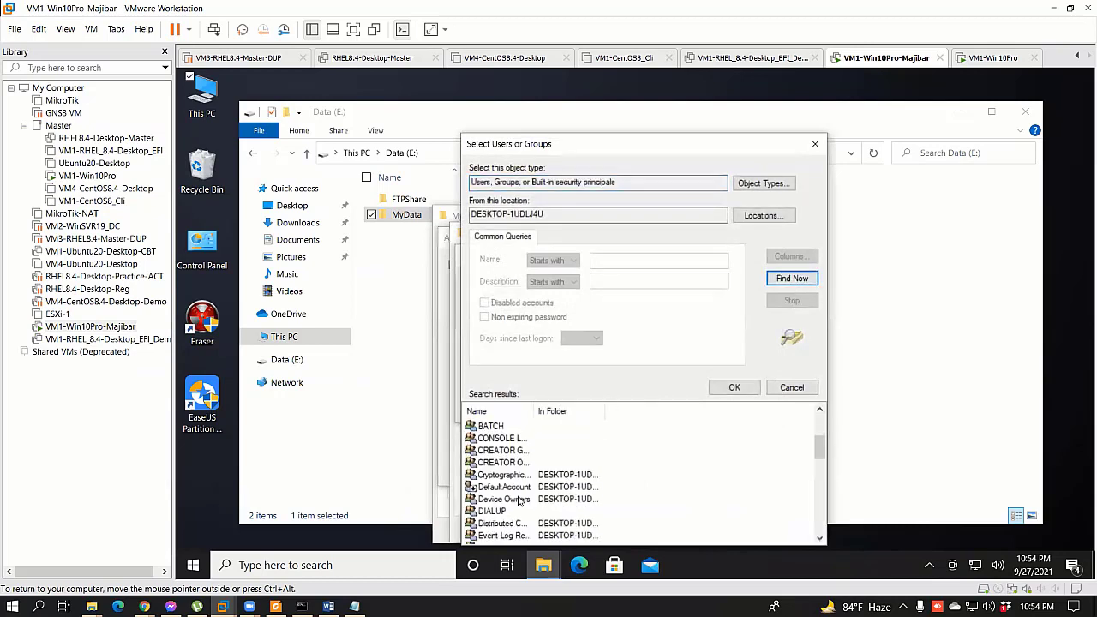
pyautogui.scroll(2, 518, 502)
pyautogui.scroll(-3, 510, 492)
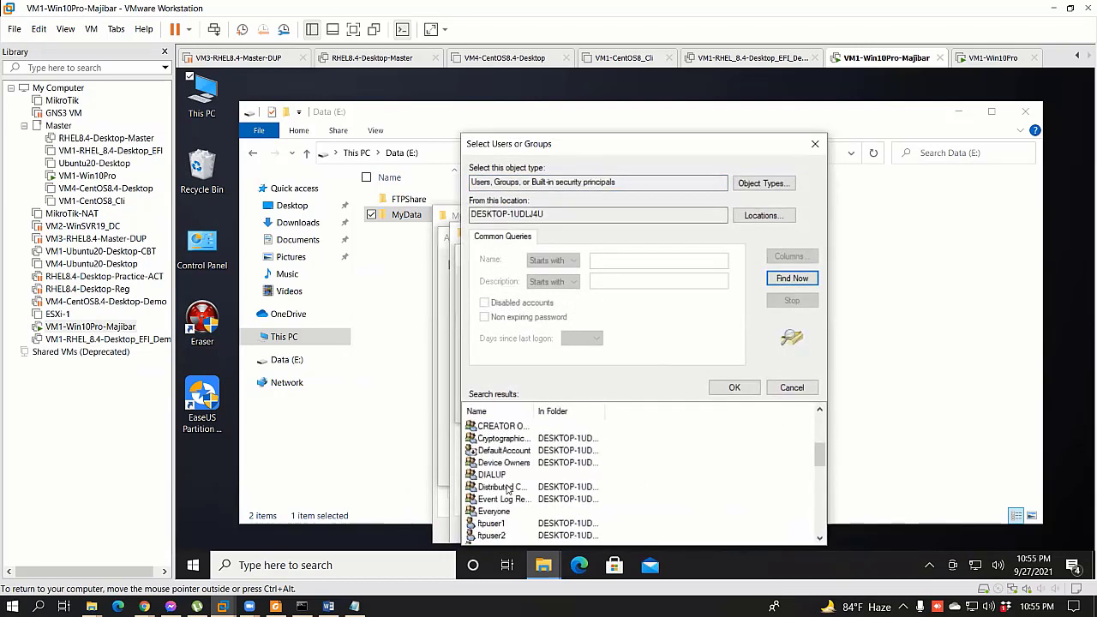
pyautogui.click(494, 510)
pyautogui.click(730, 386)
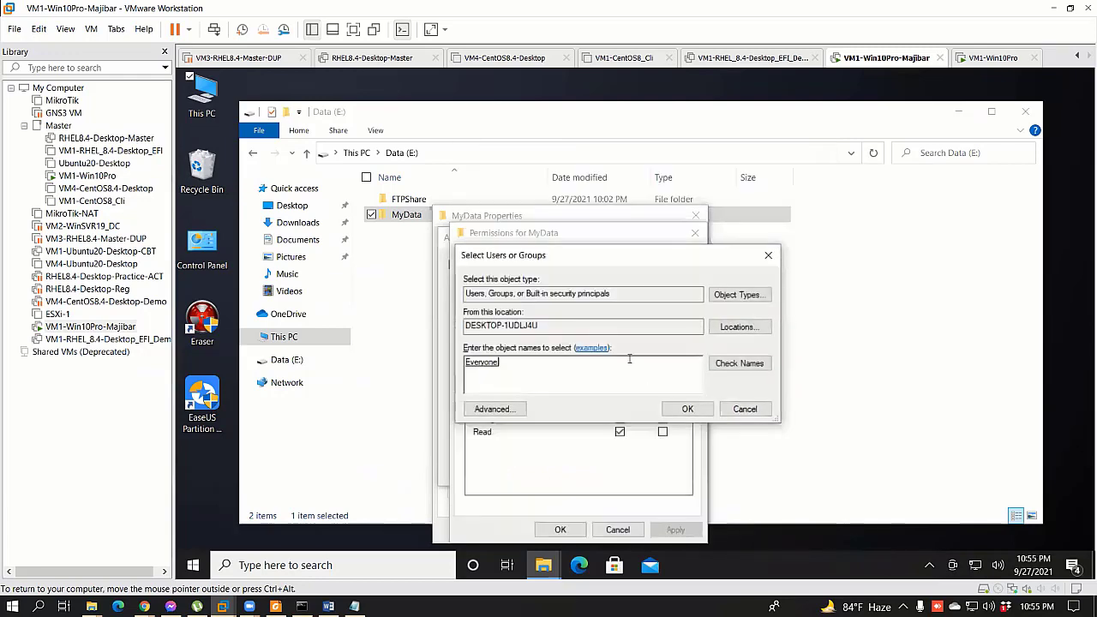
pyautogui.click(687, 409)
pyautogui.click(620, 405)
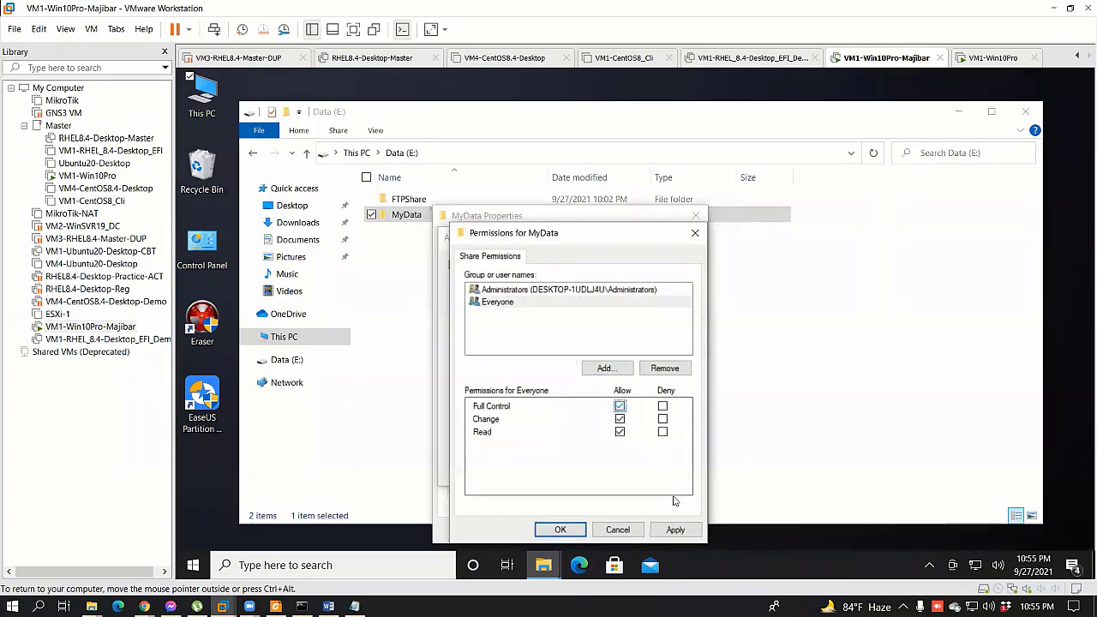
# Step: Apply and confirm the permissions and Advanced Sharing, then close MyData Properties
pyautogui.click(675, 530)
pyautogui.click(559, 530)
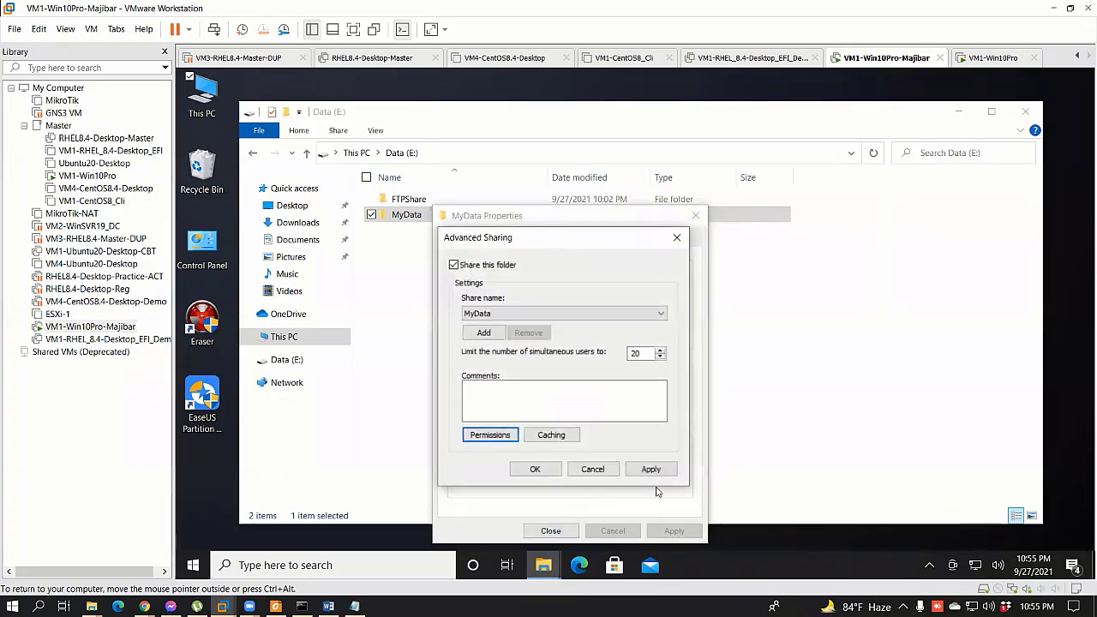
pyautogui.click(633, 469)
pyautogui.click(534, 469)
pyautogui.click(551, 530)
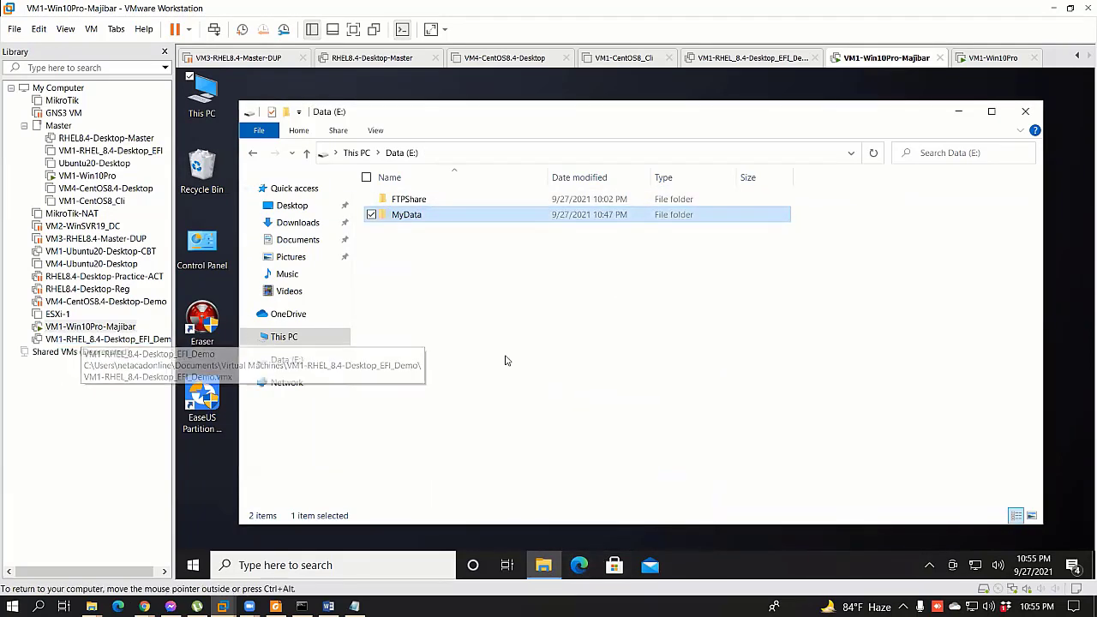
# Step: On the Windows 10 client, open \\172.25.11.159\MyData and view its eight files
pyautogui.click(94, 175)
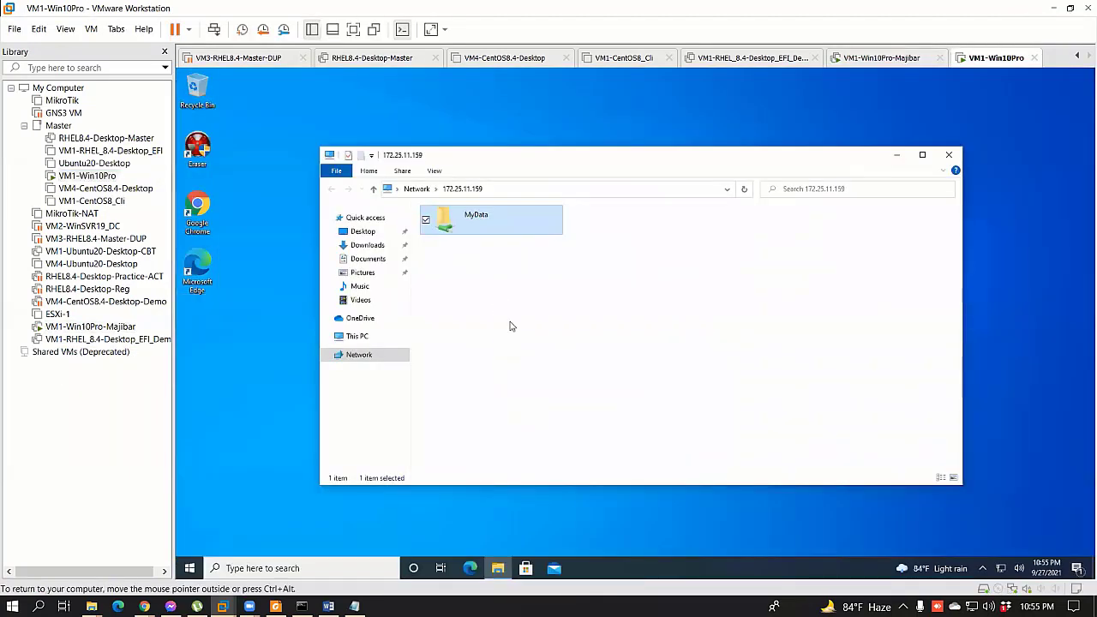
pyautogui.click(948, 154)
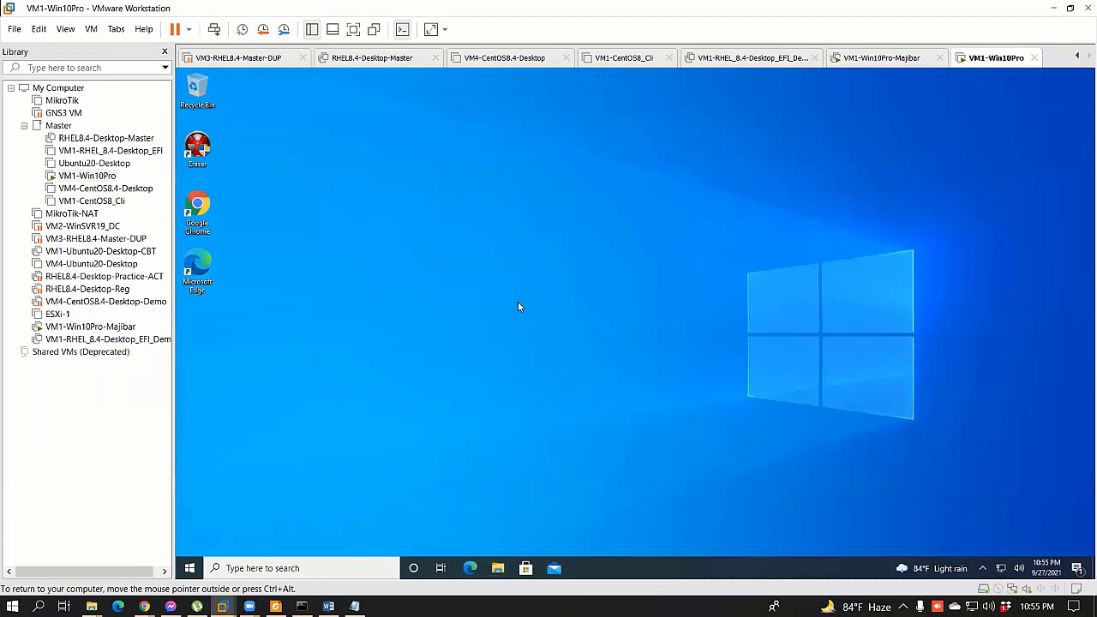
pyautogui.press('super+r')
pyautogui.press('Return')
pyautogui.doubleClick(481, 221)
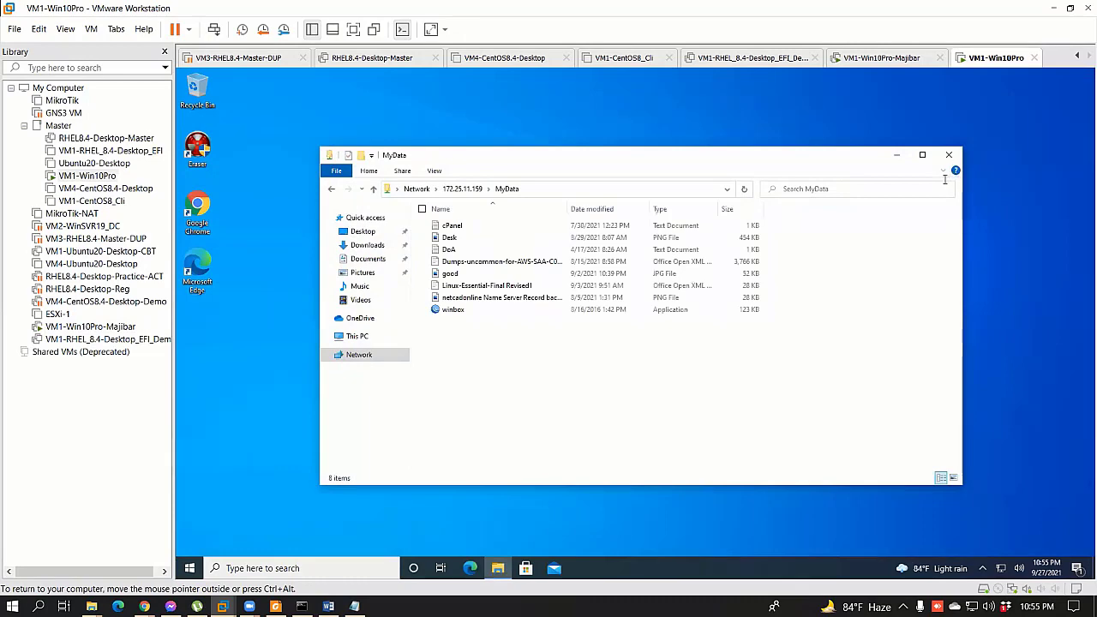
pyautogui.click(948, 154)
# Step: Sign out of the current Windows 10 account from the Start menu
pyautogui.click(189, 568)
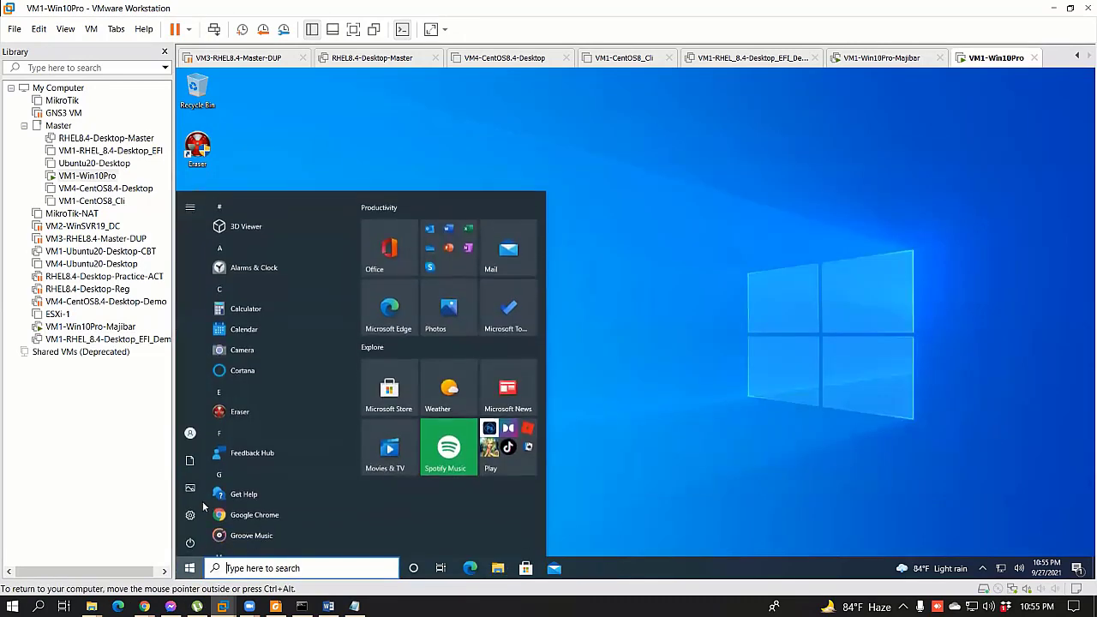
pyautogui.moveTo(193, 437)
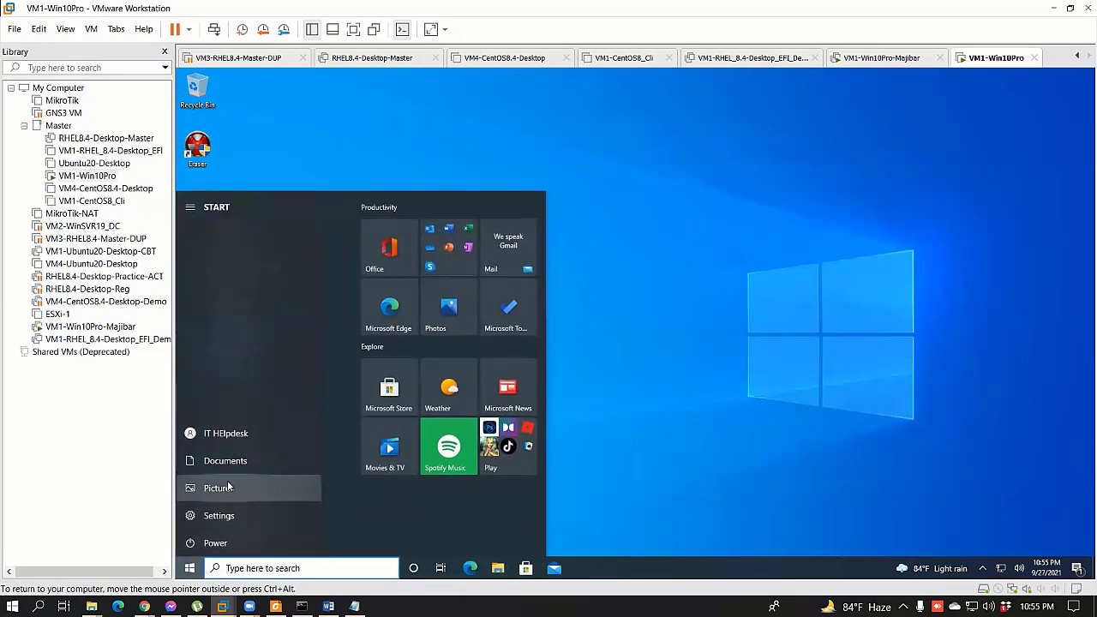
pyautogui.click(197, 433)
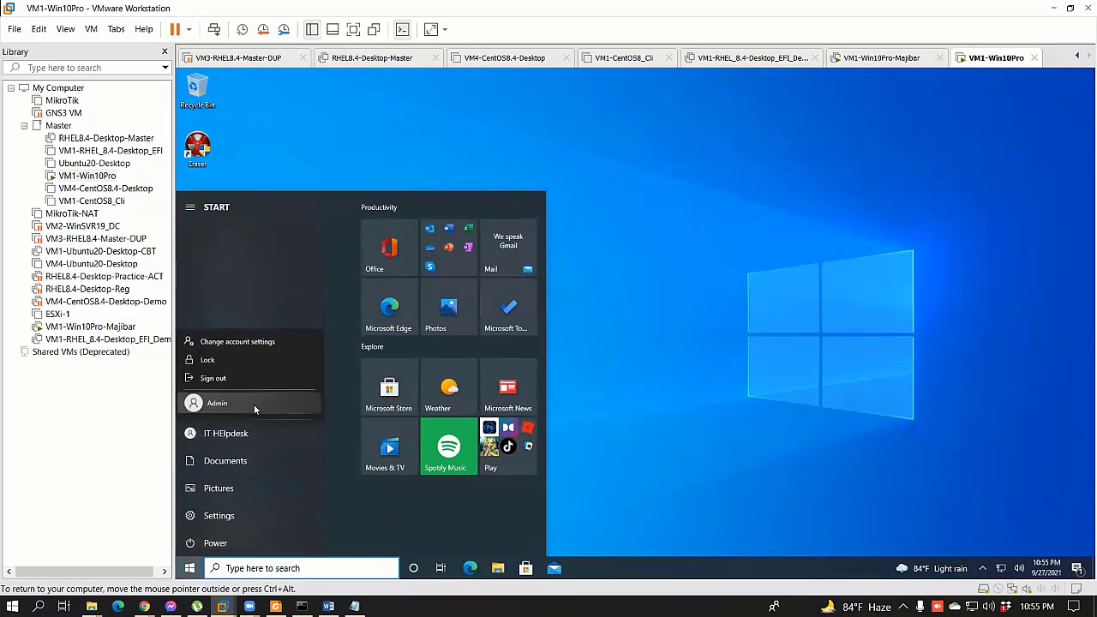
pyautogui.click(224, 377)
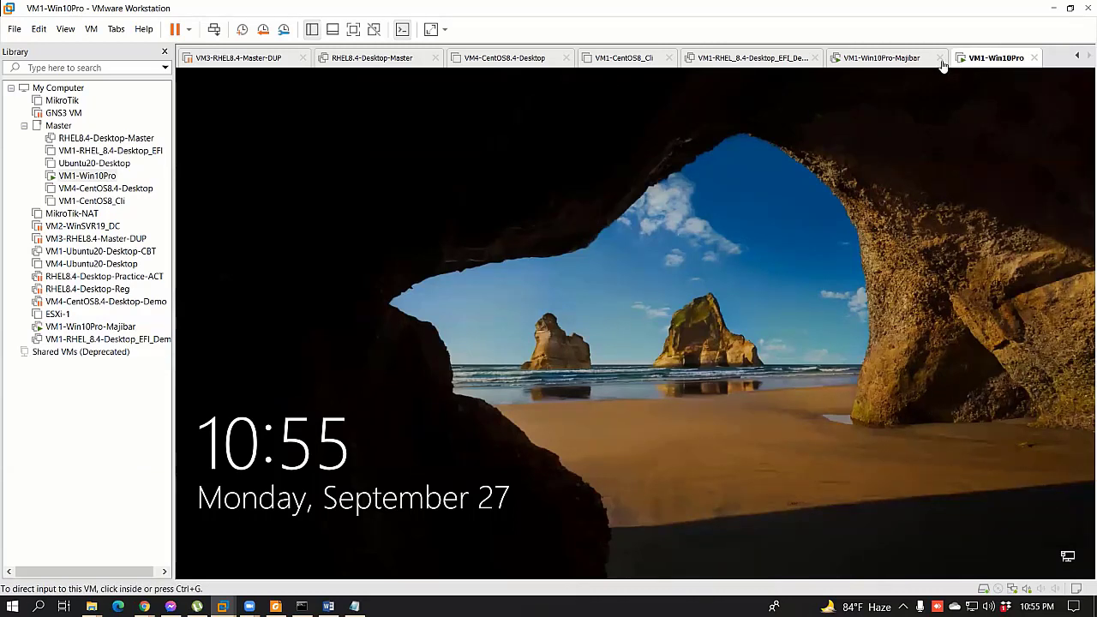
# Step: Sign back in at the lock screen with the other account's password
pyautogui.rightClick(999, 59)
pyautogui.click(994, 149)
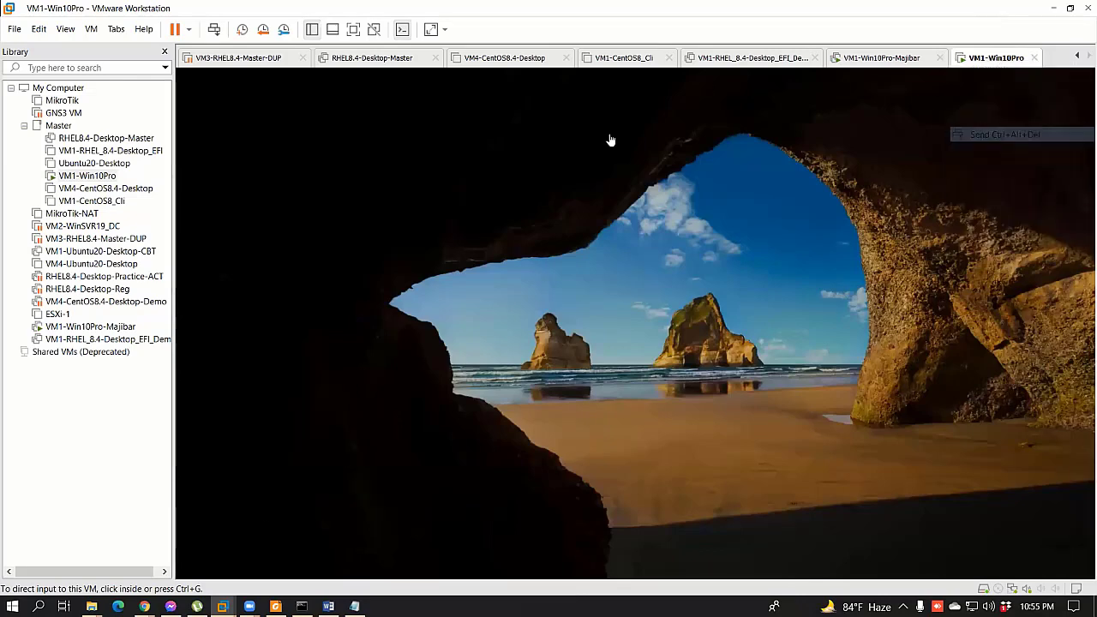
pyautogui.click(609, 139)
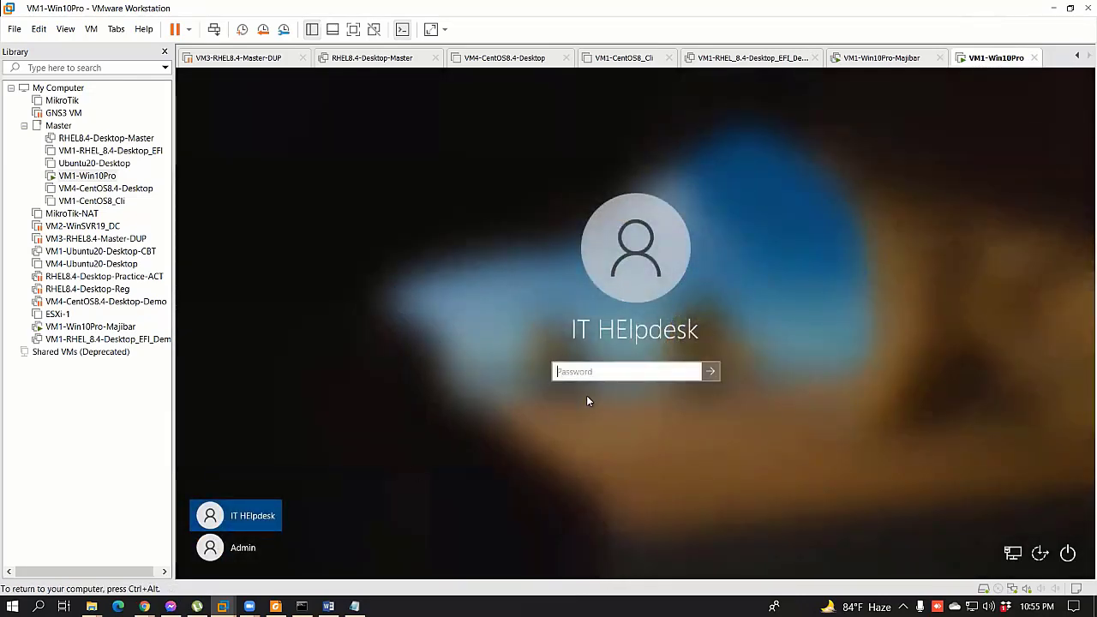
pyautogui.write('••')
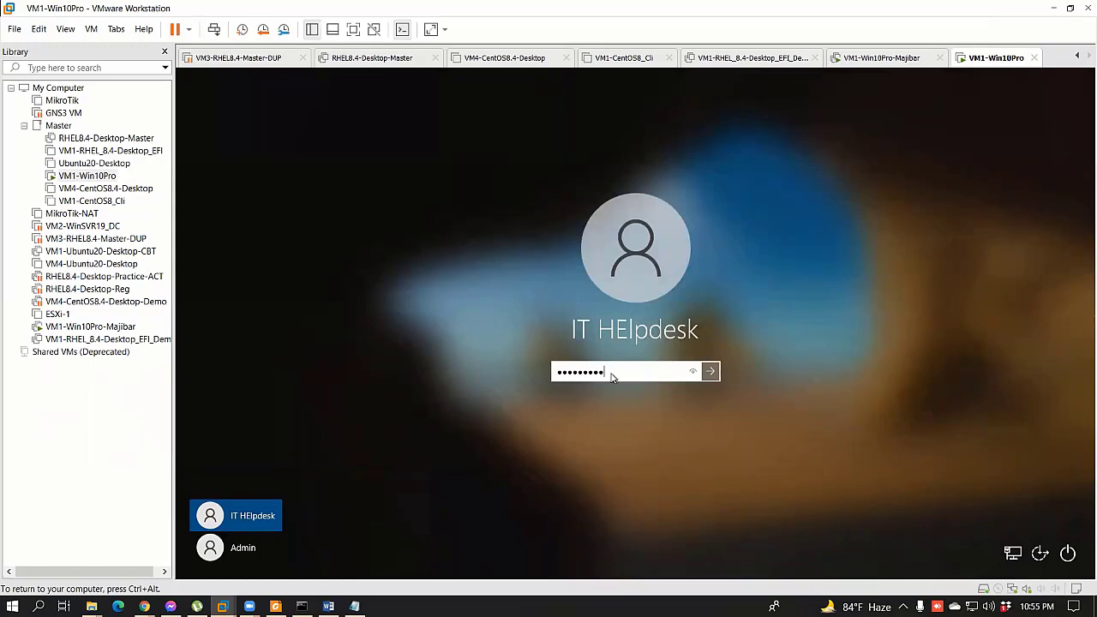
pyautogui.press('Return')
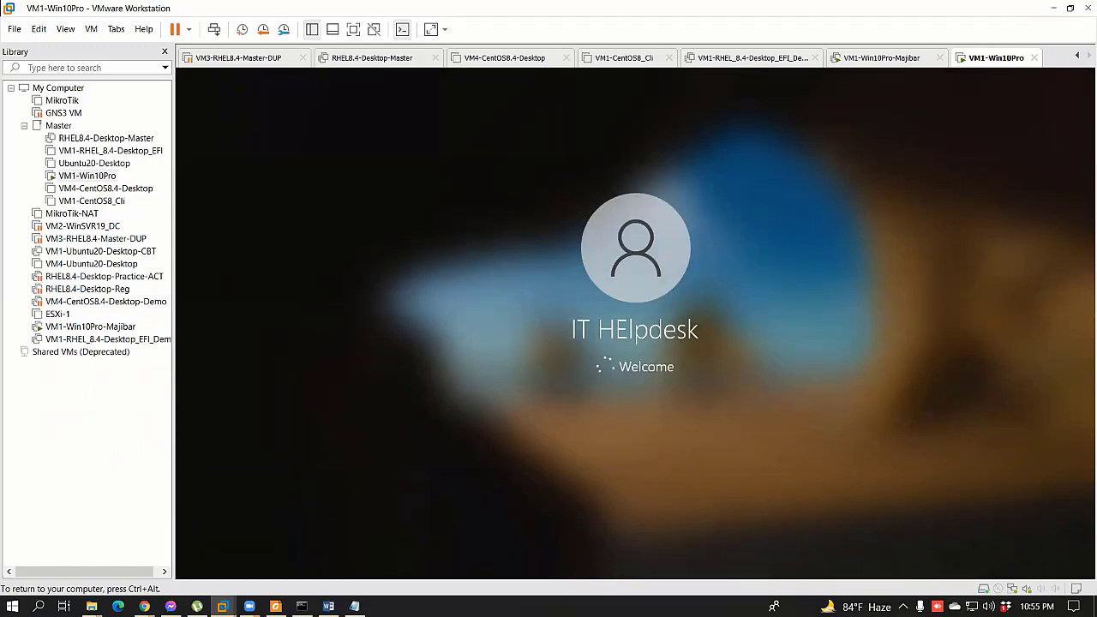
pyautogui.hotkey('ctrl', 'alt')
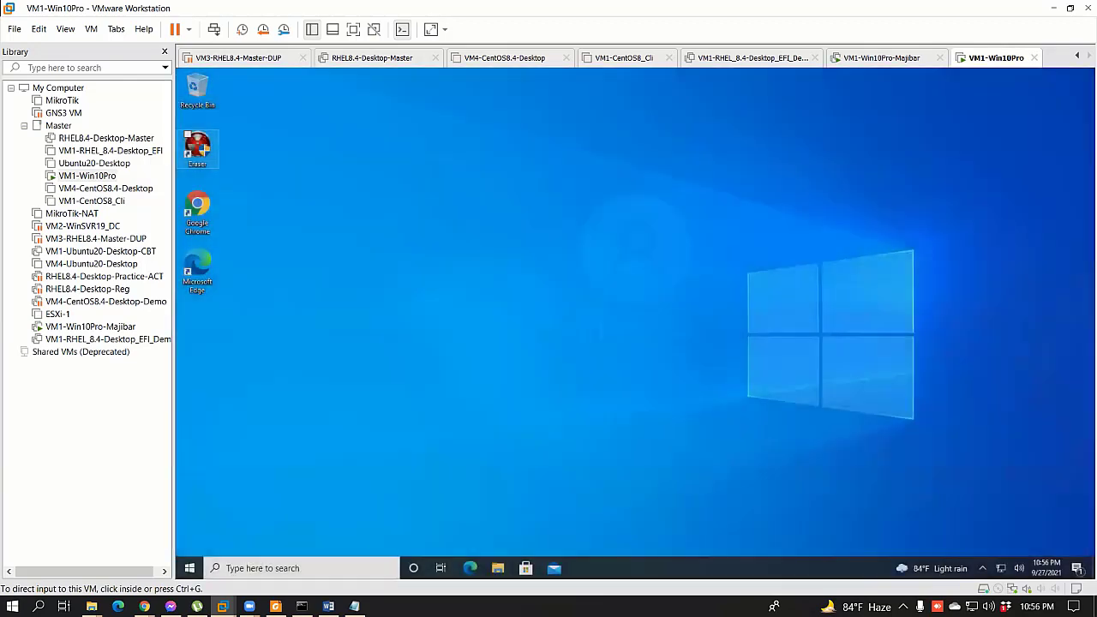
# Step: Connect to \\172.25.11.159 by entering the network user name and password
pyautogui.click(189, 568)
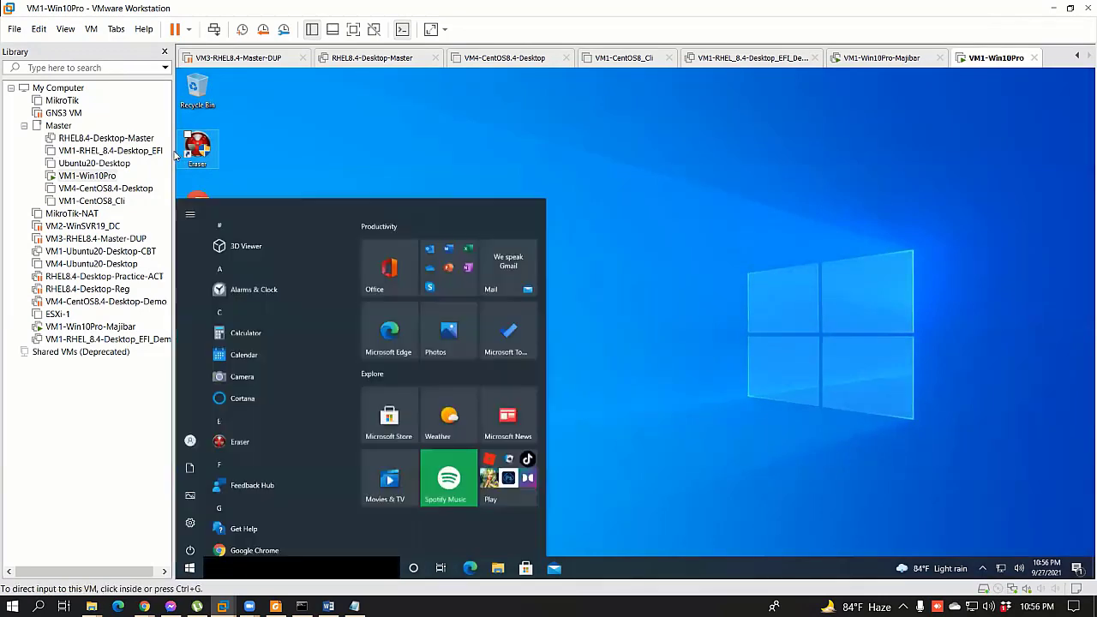
pyautogui.click(662, 183)
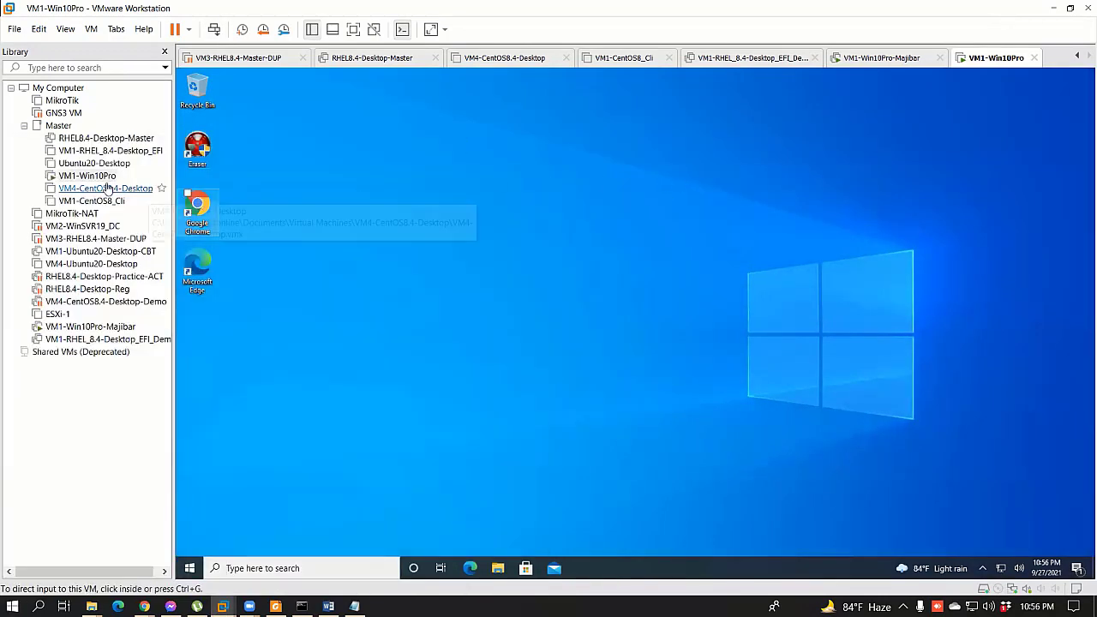
pyautogui.press('super+r')
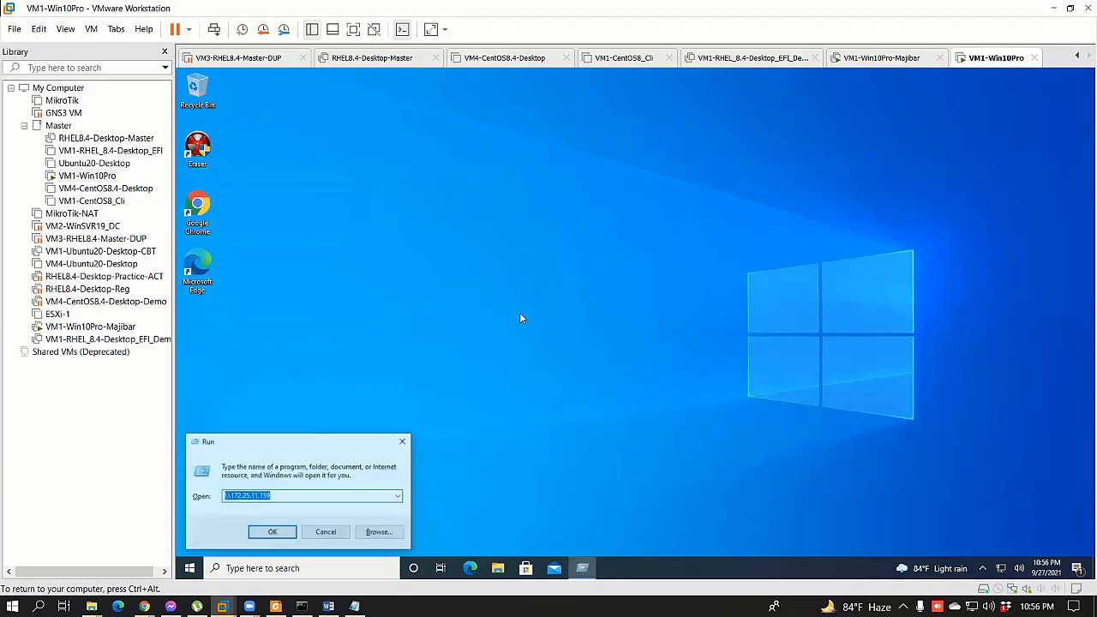
pyautogui.click(271, 535)
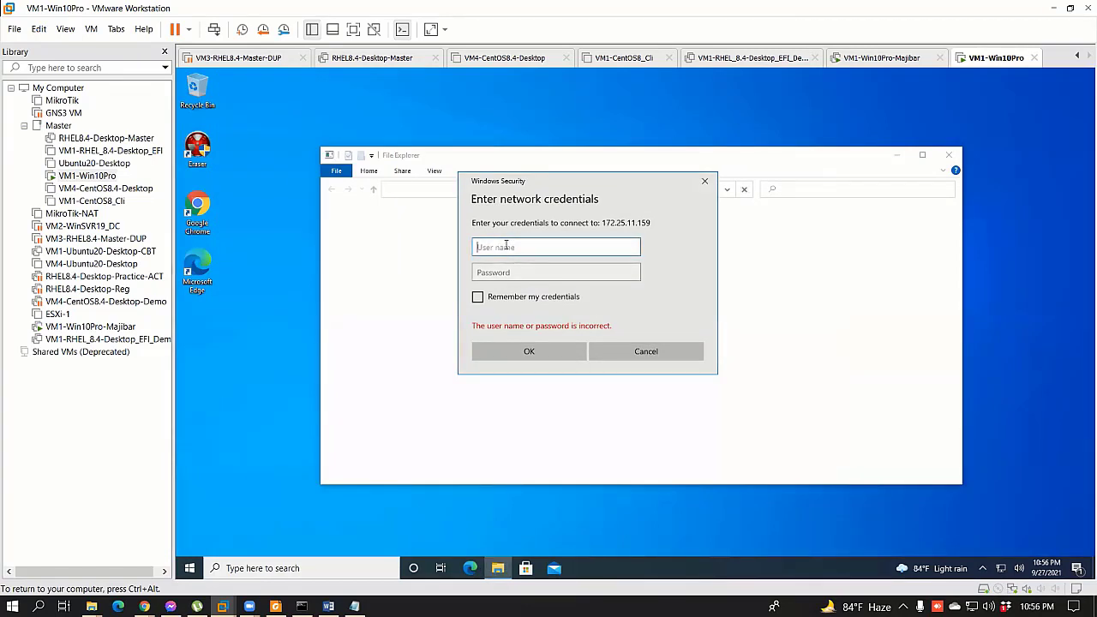
pyautogui.write('adm')
pyautogui.press('BackSpace')
pyautogui.press('BackSpace')
pyautogui.press('BackSpace')
pyautogui.write('Ac')
pyautogui.press('Tab')
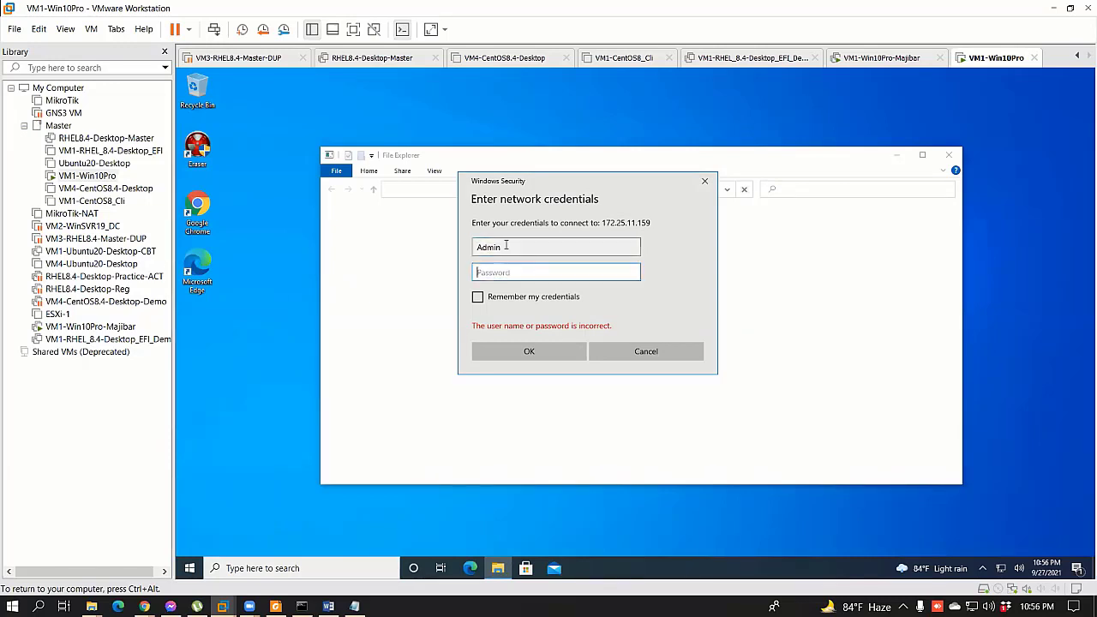
pyautogui.write('*****')
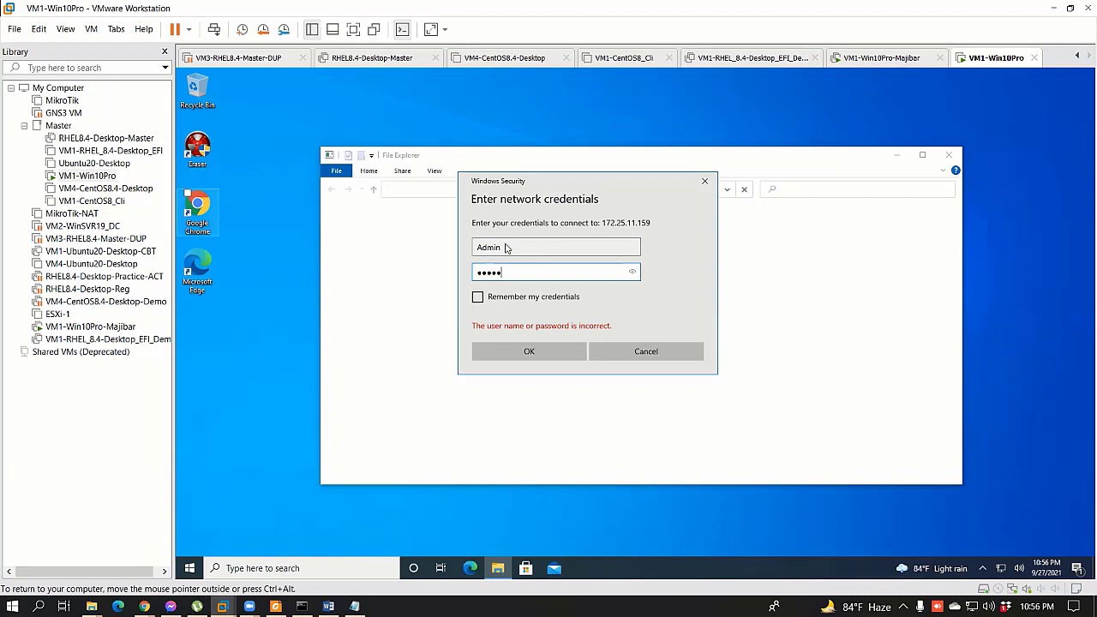
pyautogui.write('****')
pyautogui.press('Return')
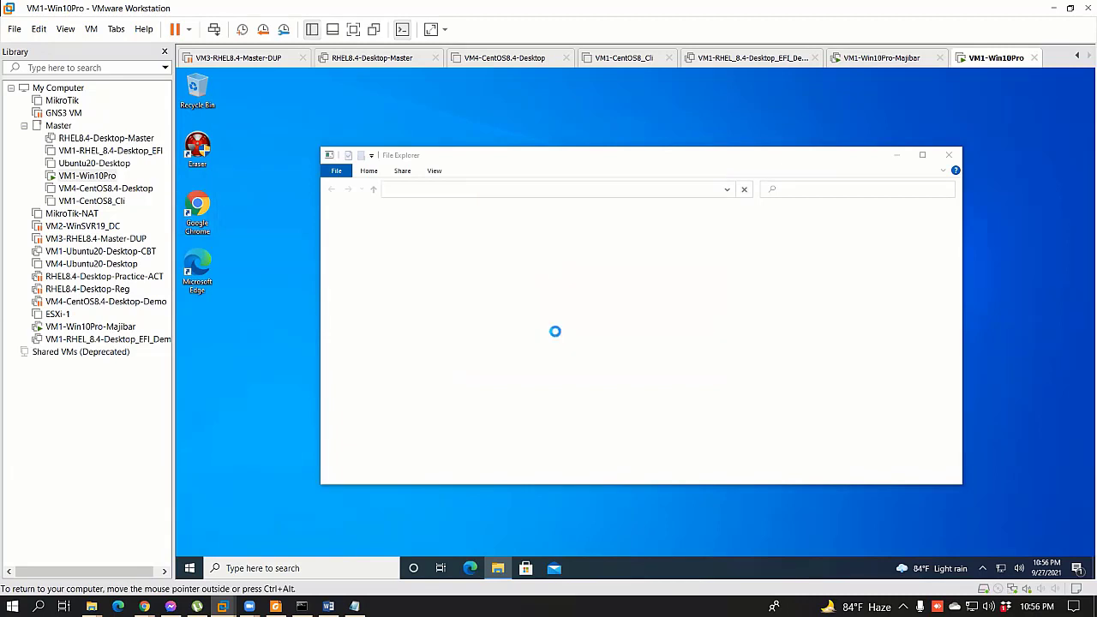
# Step: Create a new folder named 'terst' inside the MyData share
pyautogui.doubleClick(478, 220)
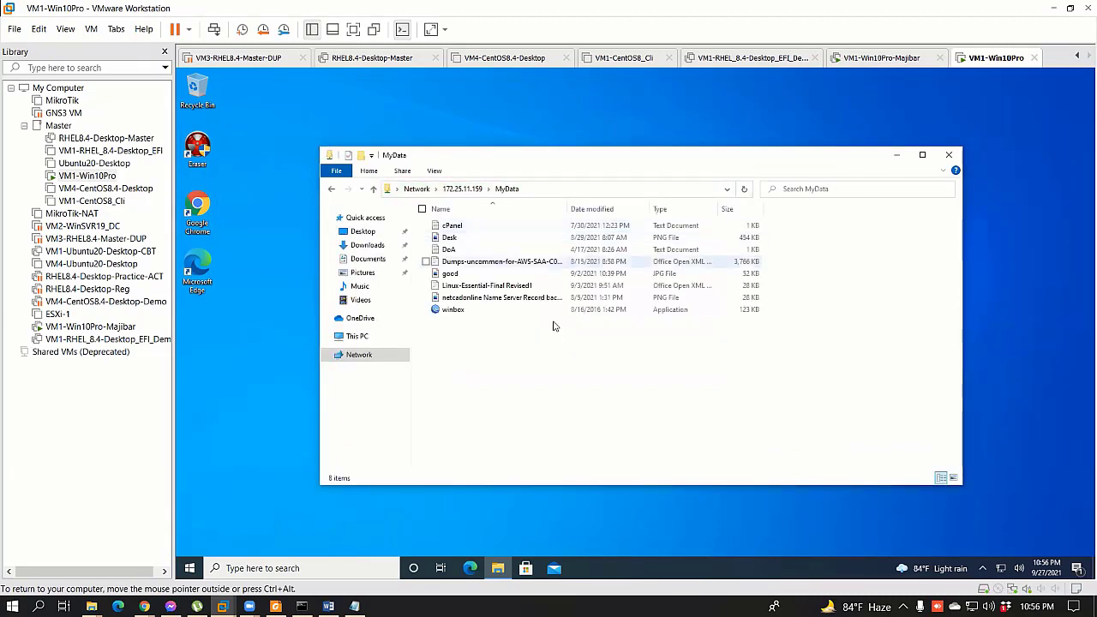
pyautogui.rightClick(511, 384)
pyautogui.moveTo(475, 493)
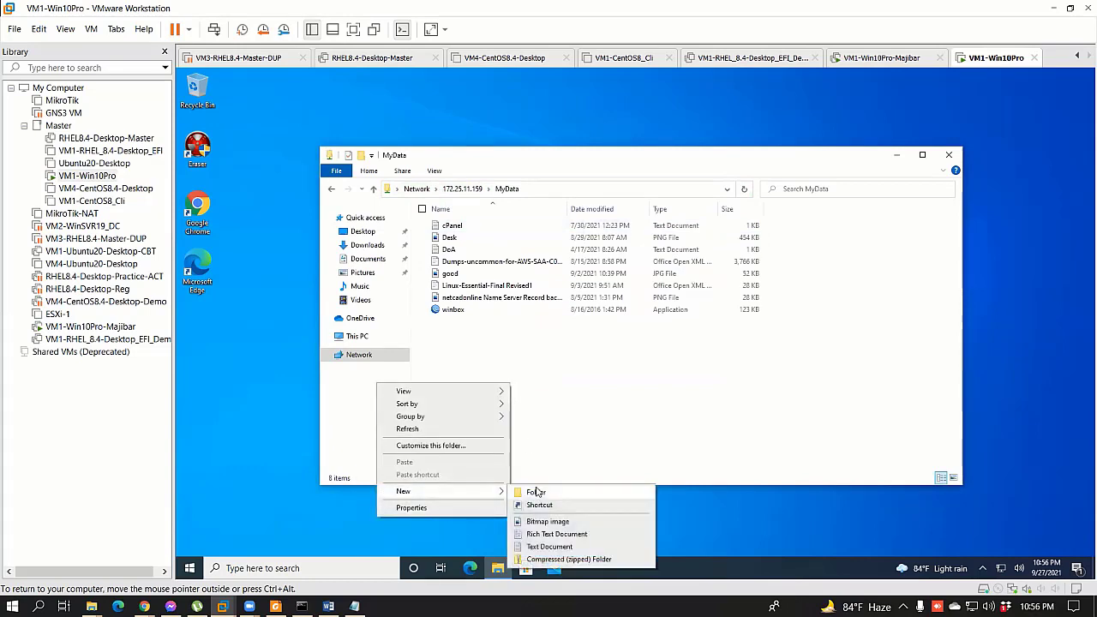
pyautogui.click(541, 493)
pyautogui.write('terst')
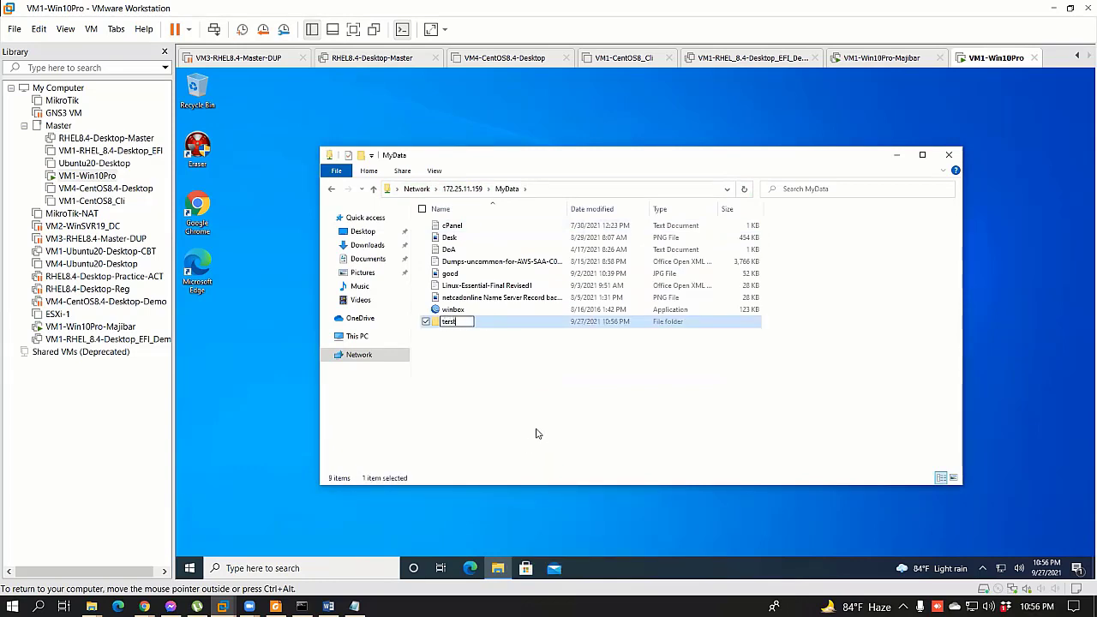
pyautogui.click(510, 418)
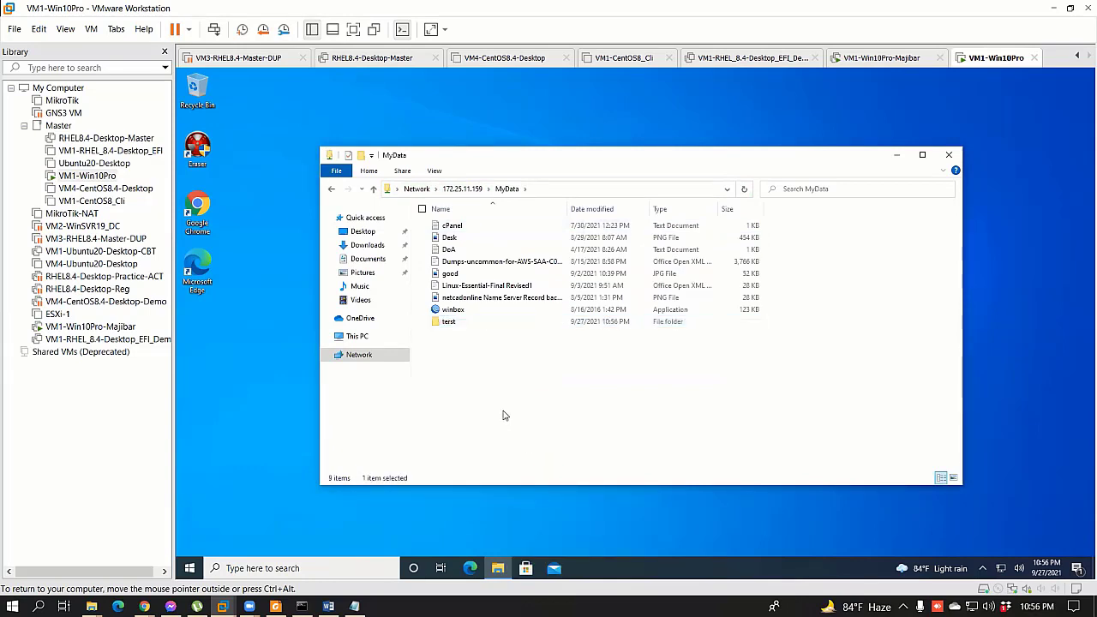
pyautogui.click(948, 154)
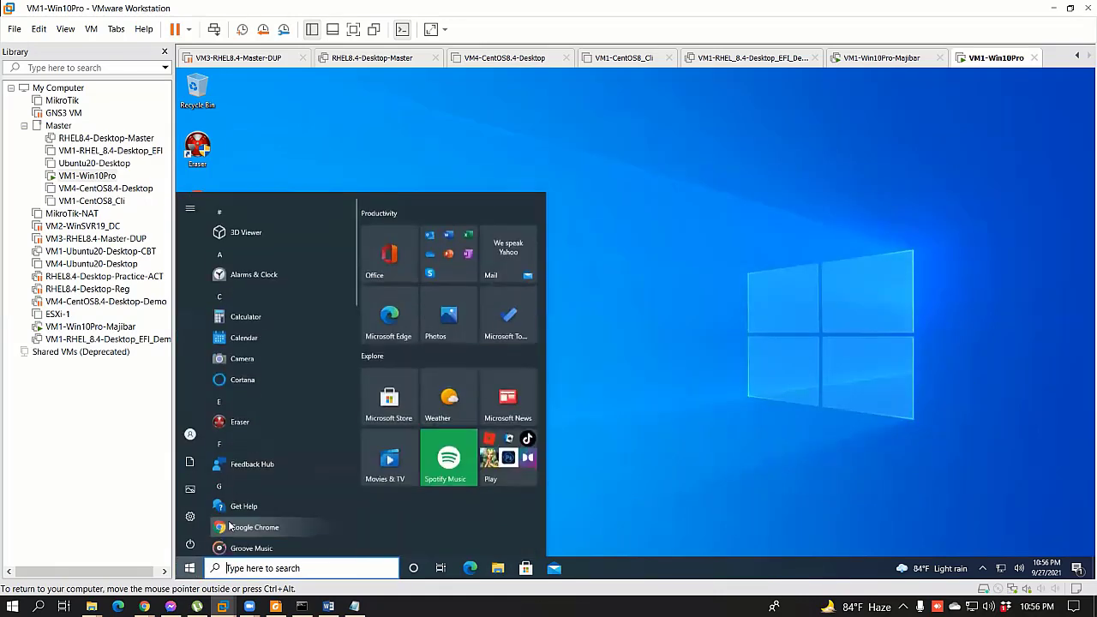
# Step: Sign out of the Windows 10 session from the Start menu account options
pyautogui.click(189, 568)
pyautogui.click(190, 432)
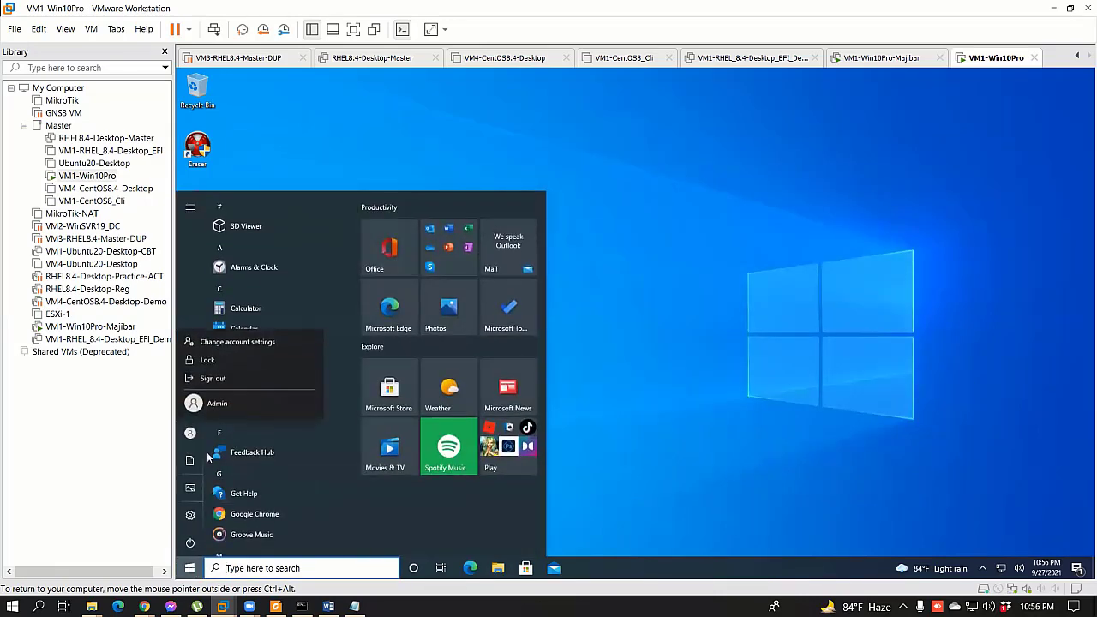
pyautogui.click(221, 379)
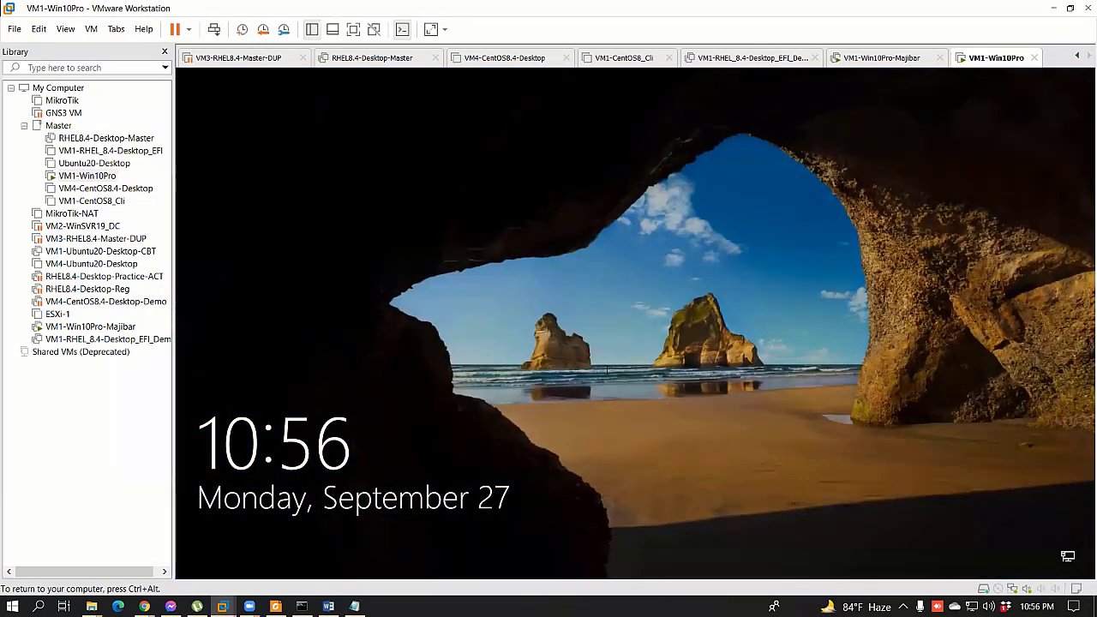
# Step: Sign back in at the lock screen with the account password
pyautogui.click(611, 368)
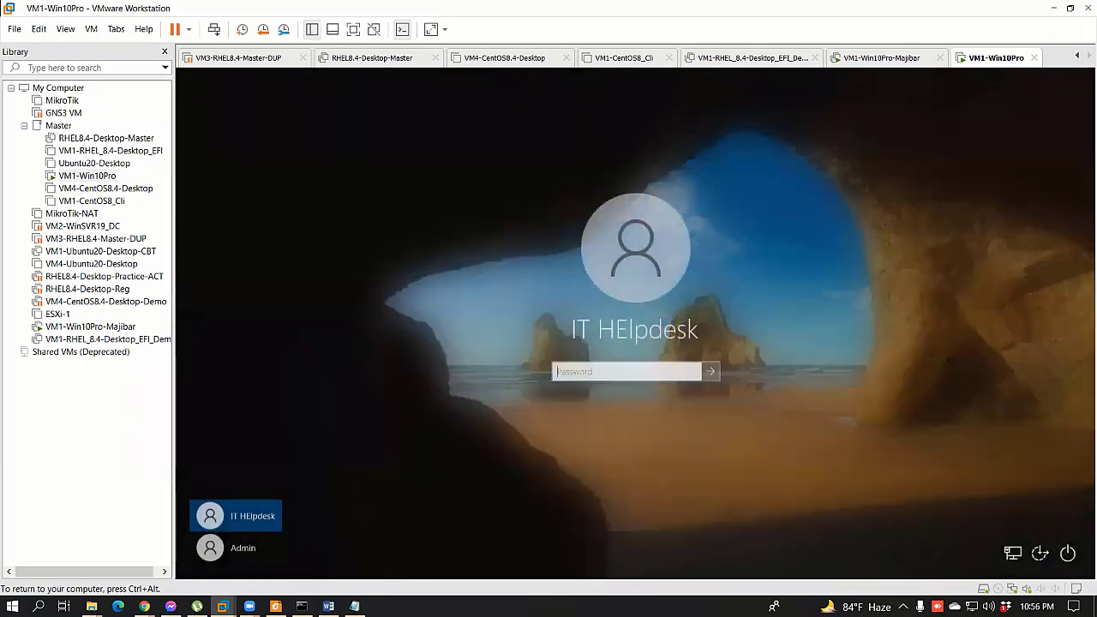
pyautogui.write('1234')
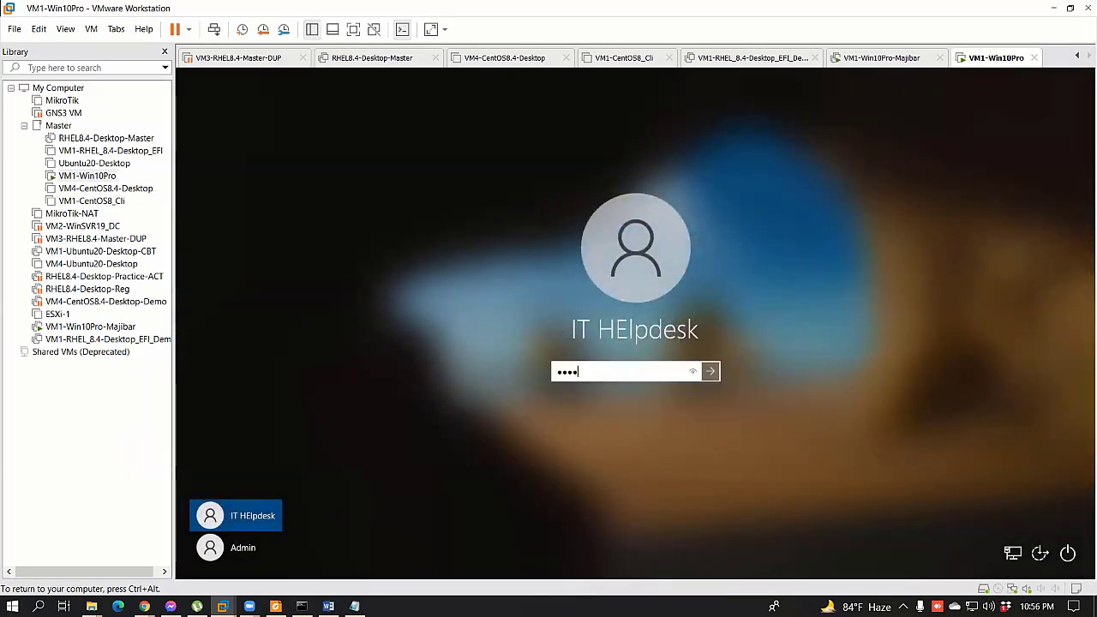
pyautogui.press('Return')
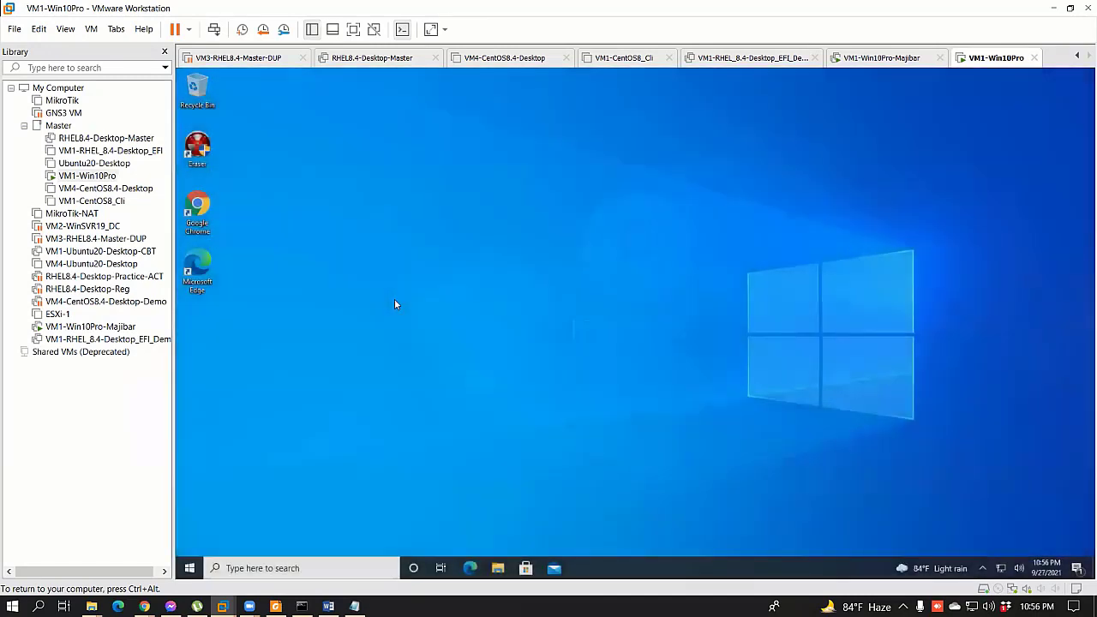
# Step: Connect to \\172.25.11.159 as the second FTP user, re-entering the password after the first attempt
pyautogui.press('super+r')
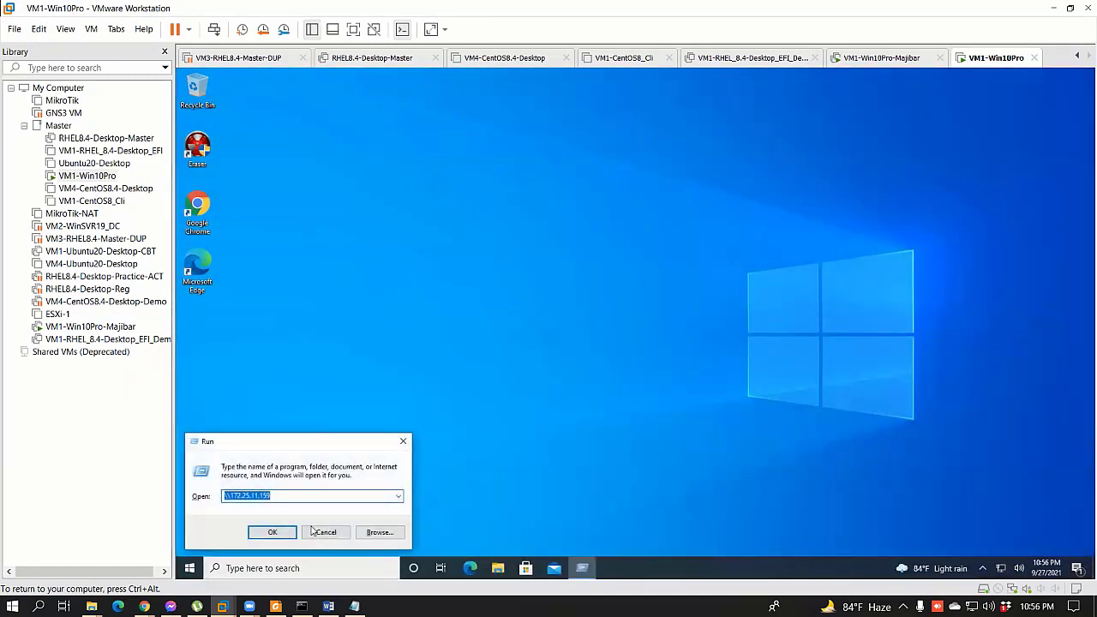
pyautogui.click(276, 535)
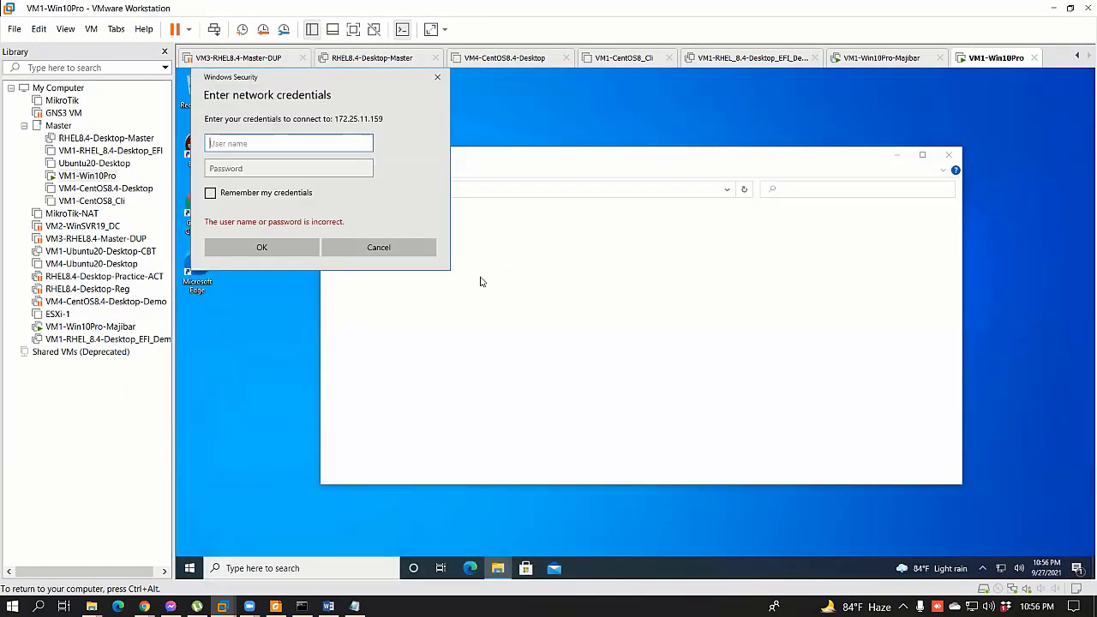
pyautogui.moveTo(311, 77); pyautogui.dragTo(476, 137)
pyautogui.write('fl')
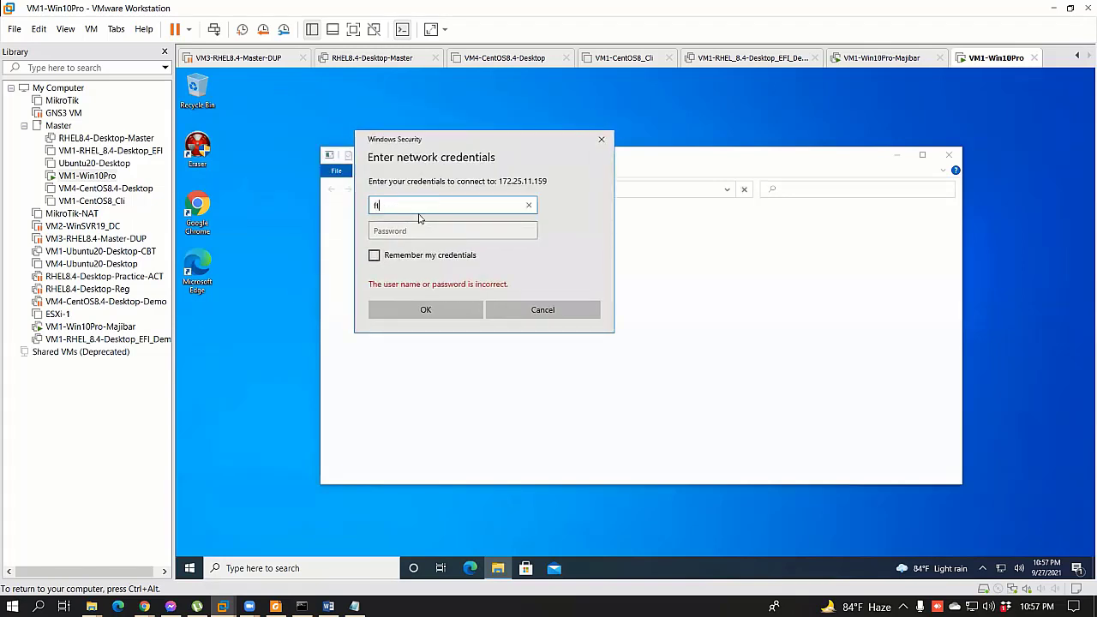
pyautogui.press('Tab')
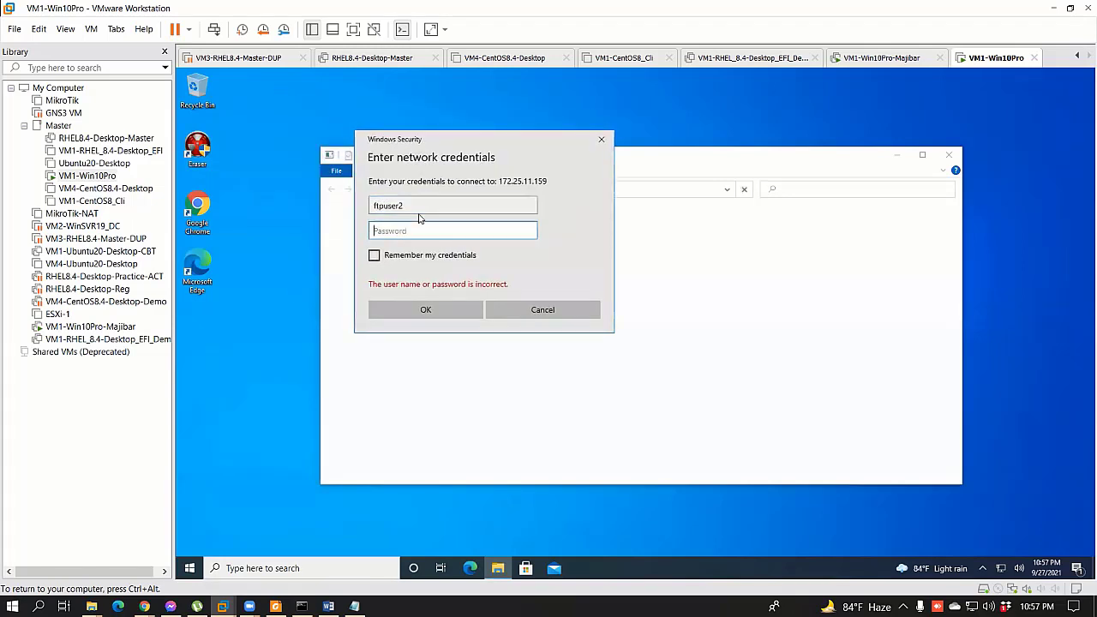
pyautogui.write('ft')
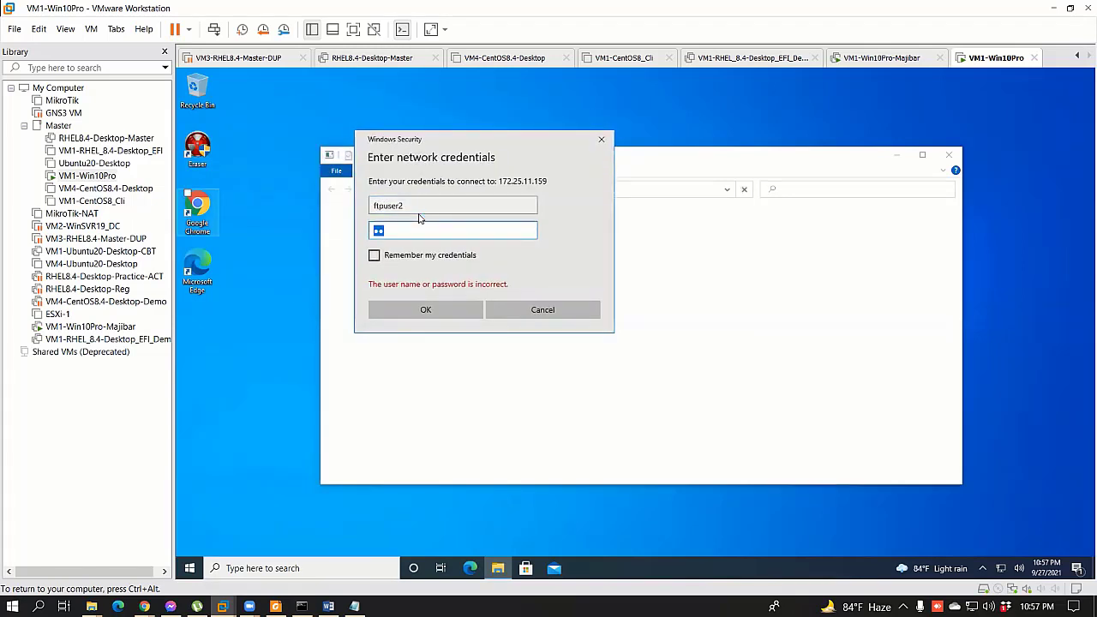
pyautogui.write('p')
pyautogui.click(468, 302)
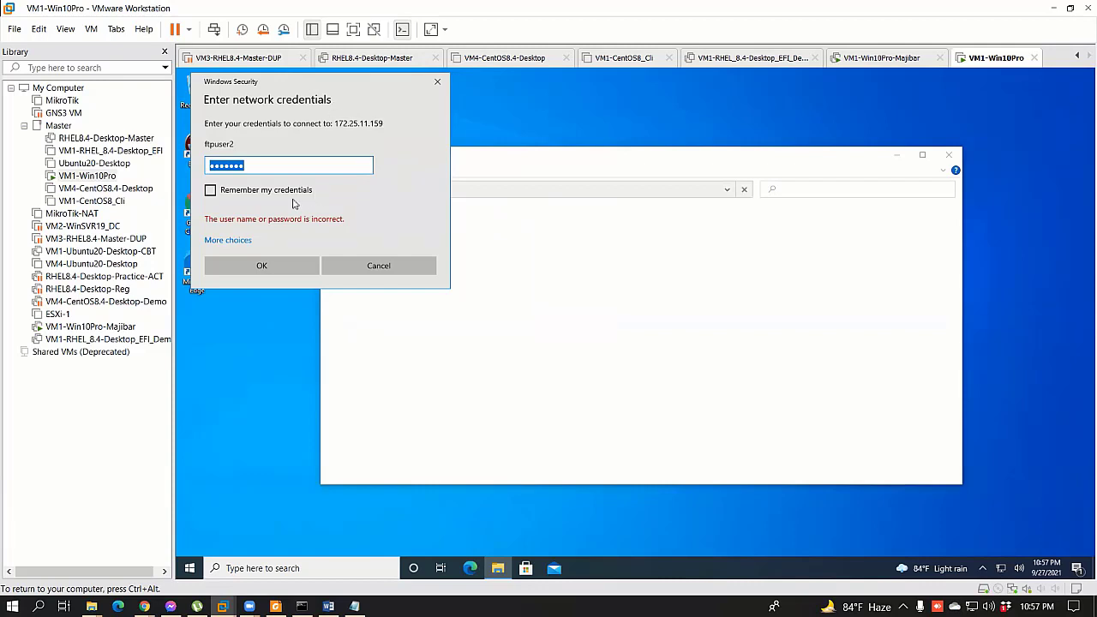
pyautogui.click(283, 171)
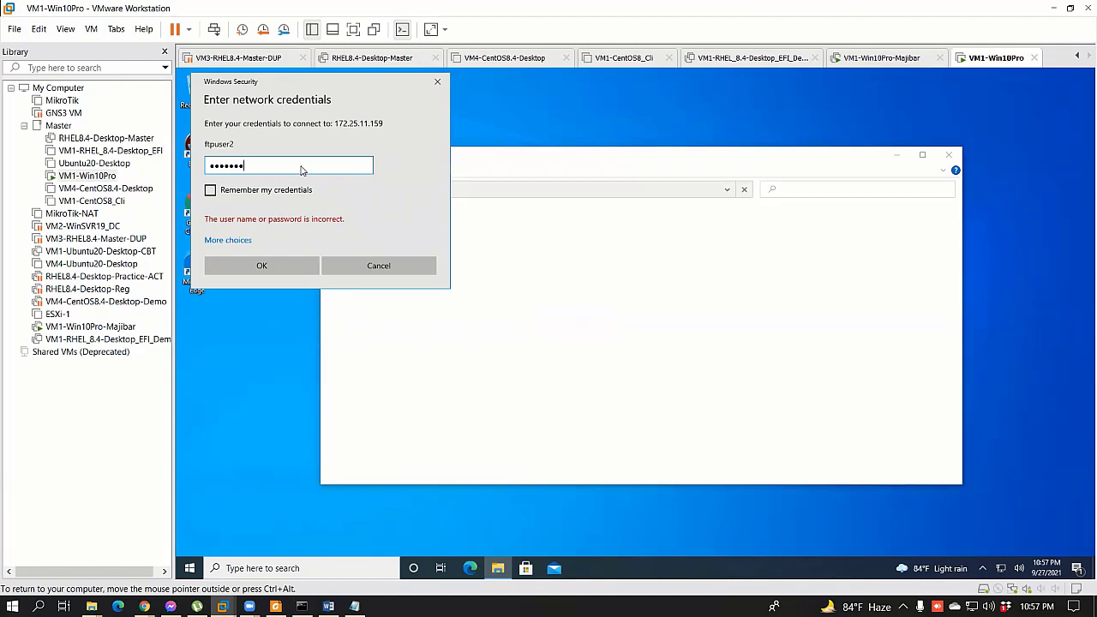
pyautogui.hotkey('ctrl', 'a')
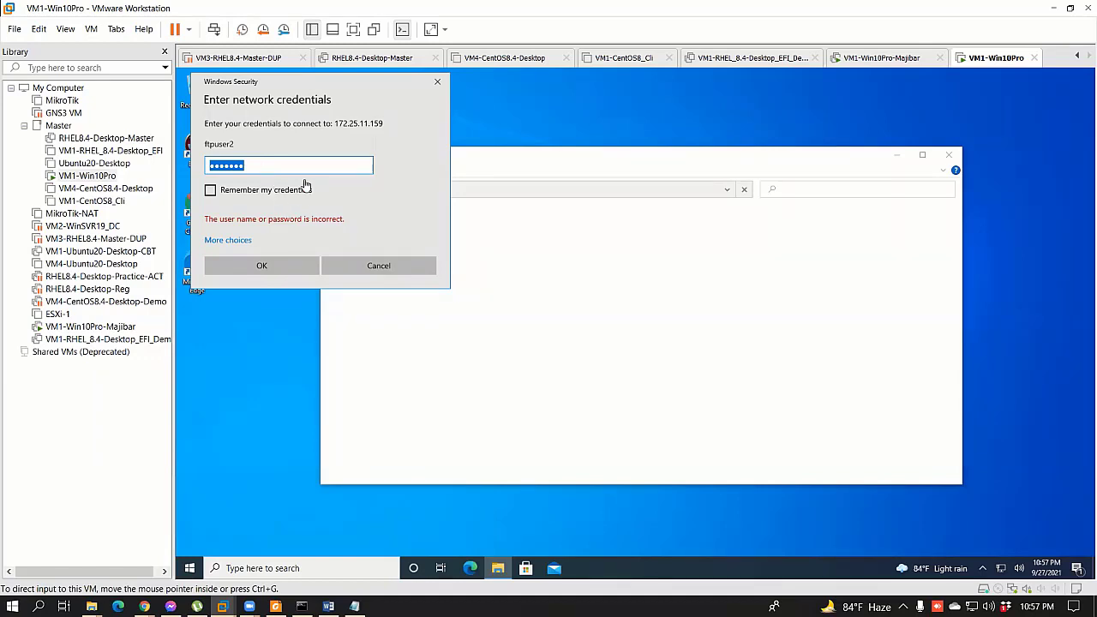
pyautogui.moveTo(297, 164); pyautogui.dragTo(181, 176)
pyautogui.write('p')
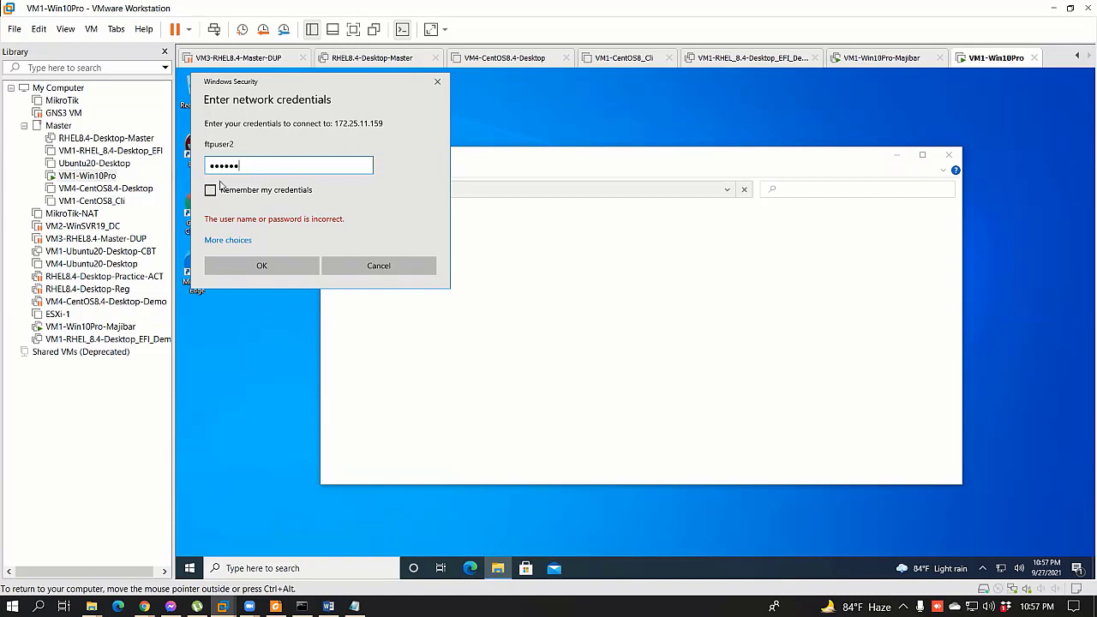
pyautogui.click(290, 271)
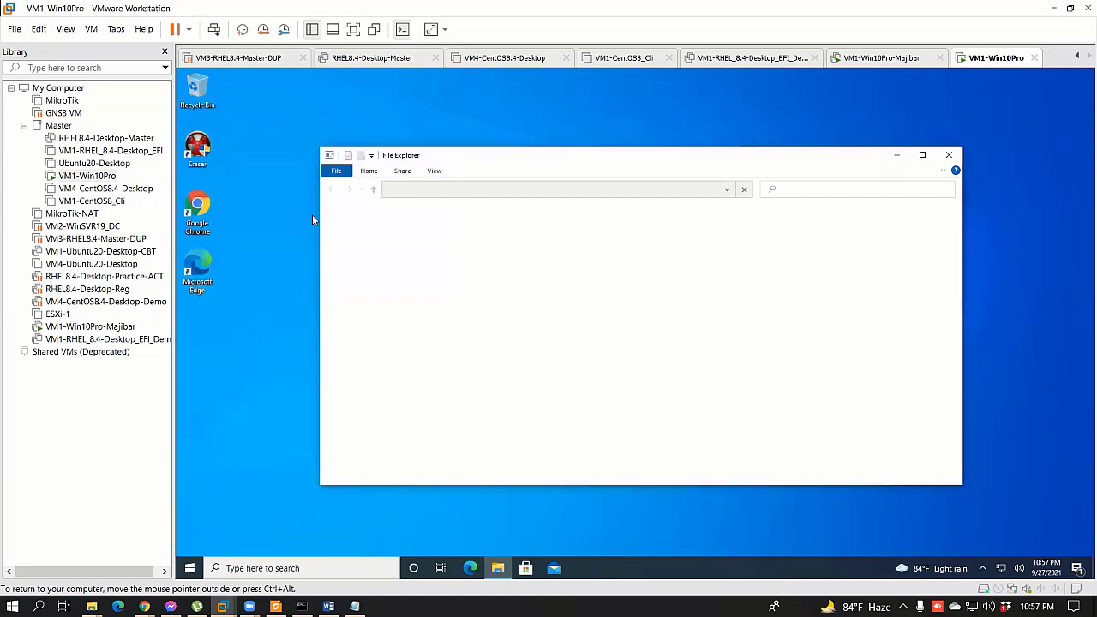
# Step: Try opening MyData and dismiss the access-denied Network Error
pyautogui.doubleClick(504, 228)
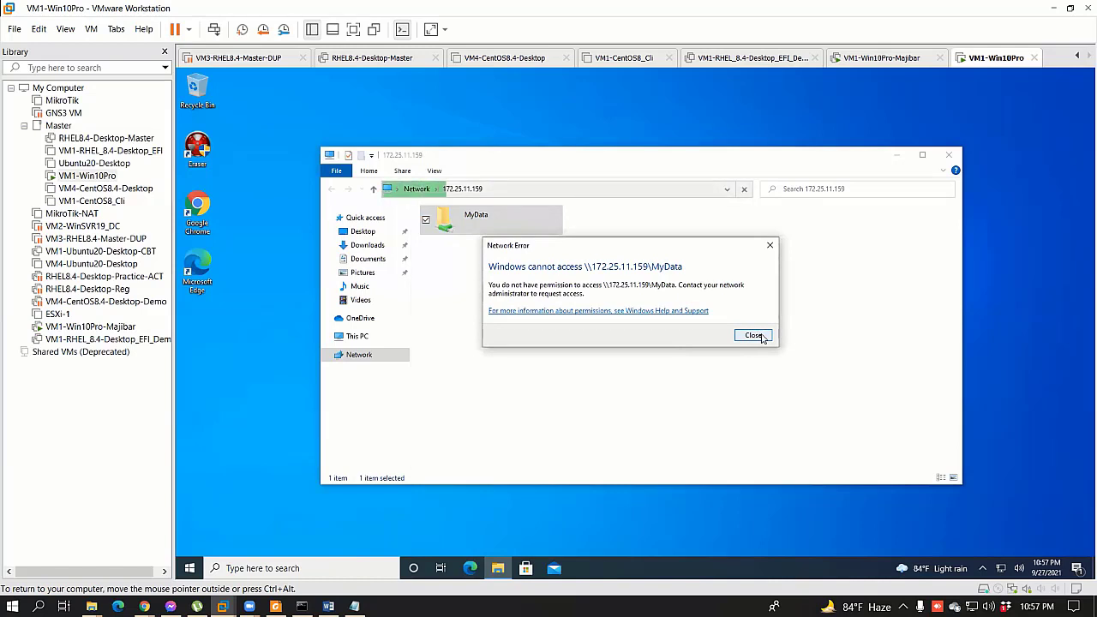
pyautogui.click(754, 335)
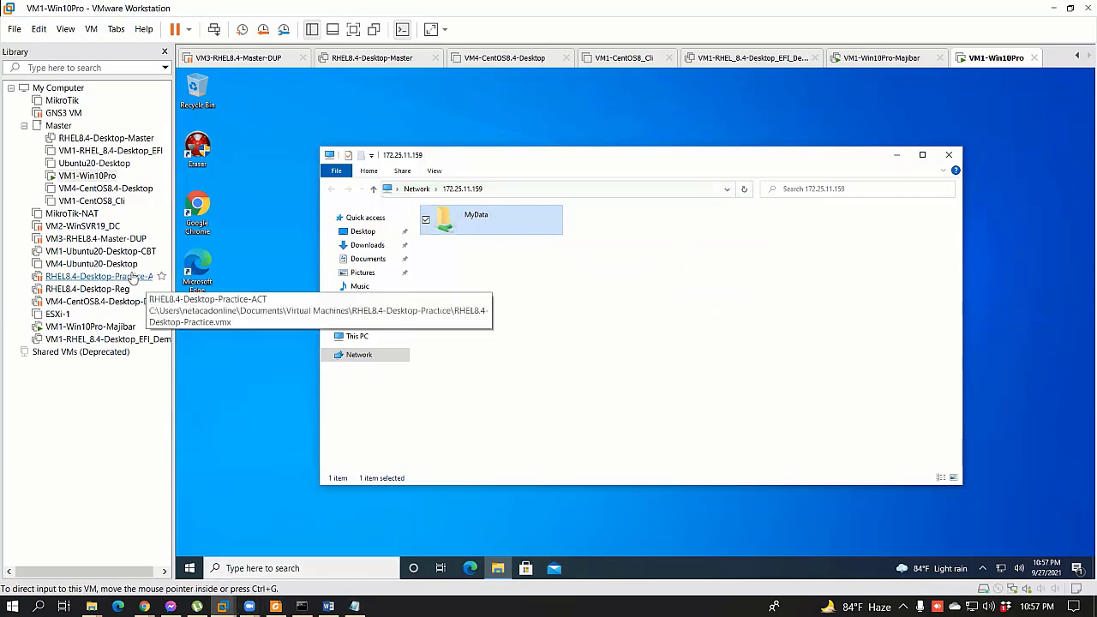
pyautogui.click(90, 326)
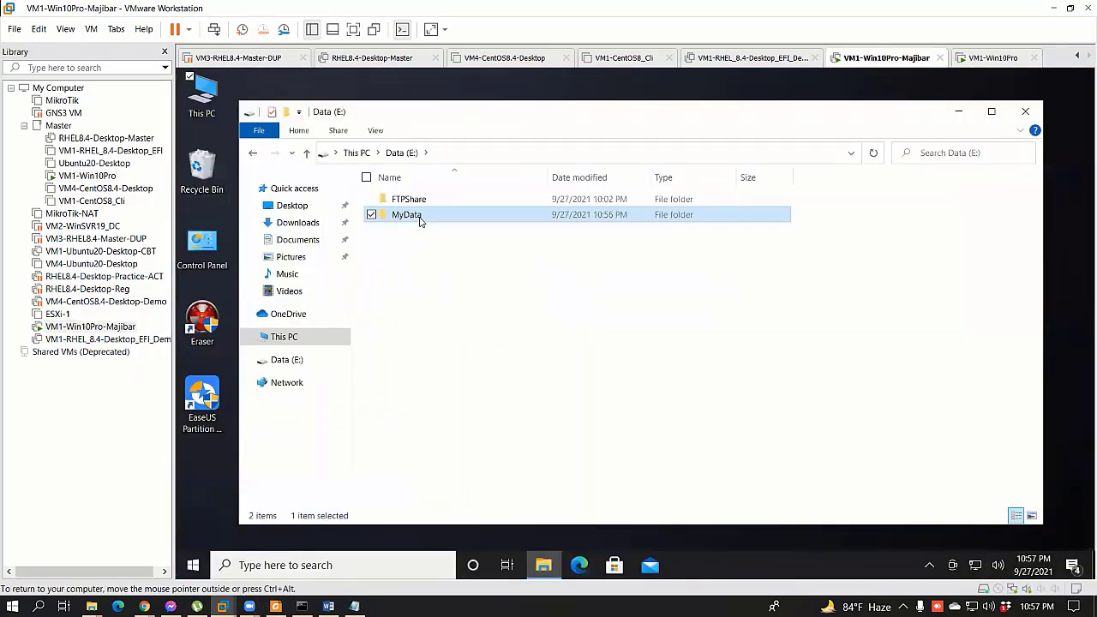
# Step: Check who MyData is shared with on its Properties Sharing tab, without changes
pyautogui.rightClick(419, 219)
pyautogui.click(352, 512)
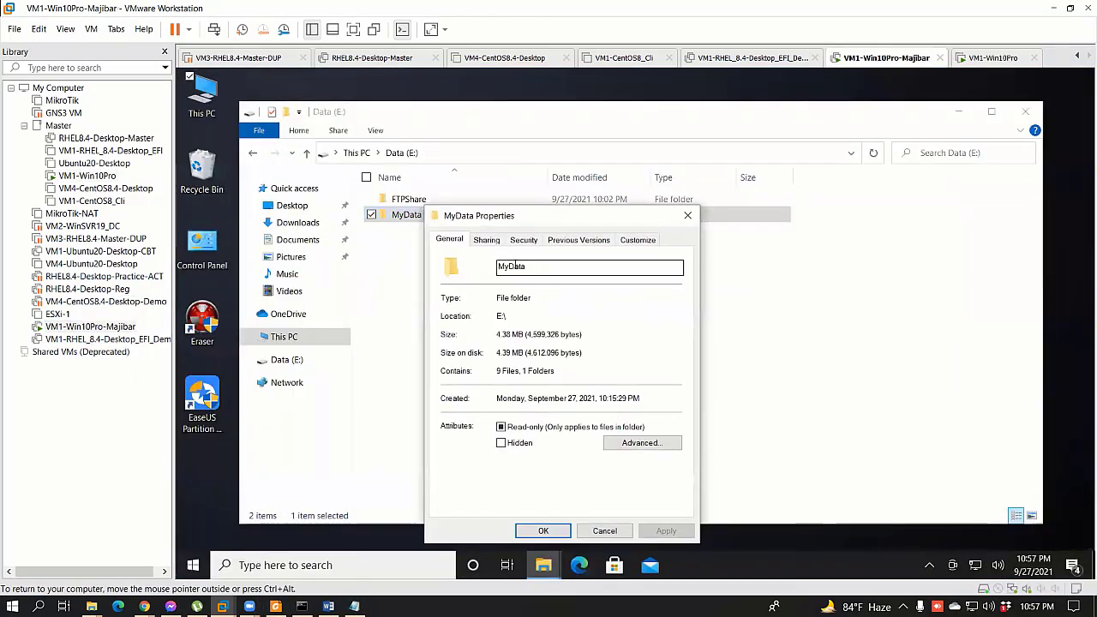
pyautogui.click(486, 240)
pyautogui.click(467, 360)
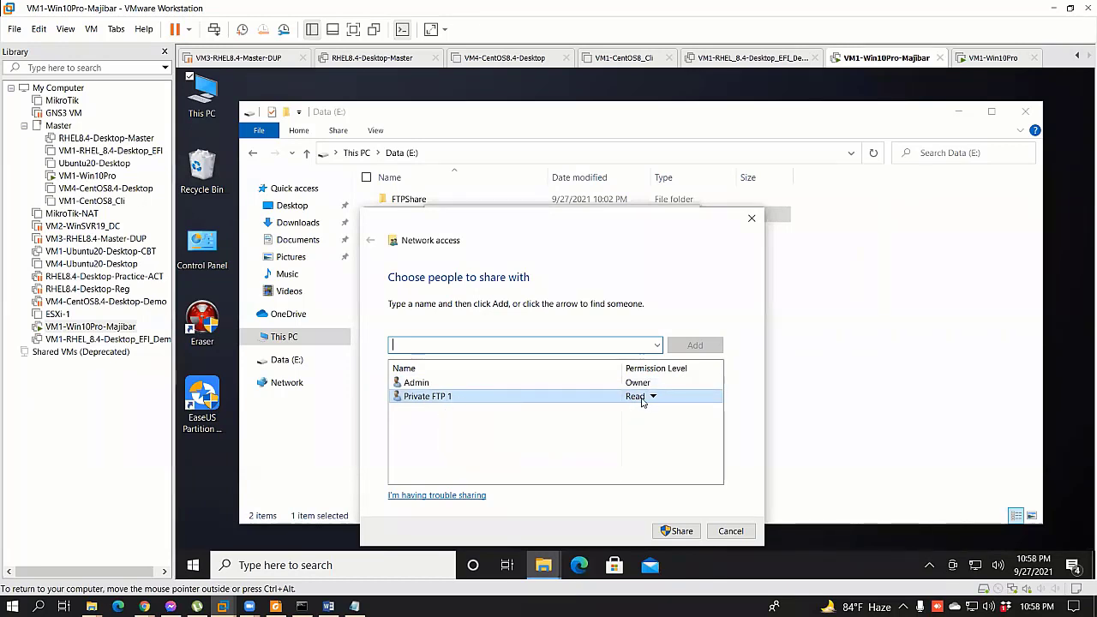
pyautogui.click(730, 531)
# Step: Review MyData's Advanced Sharing permissions, then cancel out of all dialogs
pyautogui.click(502, 407)
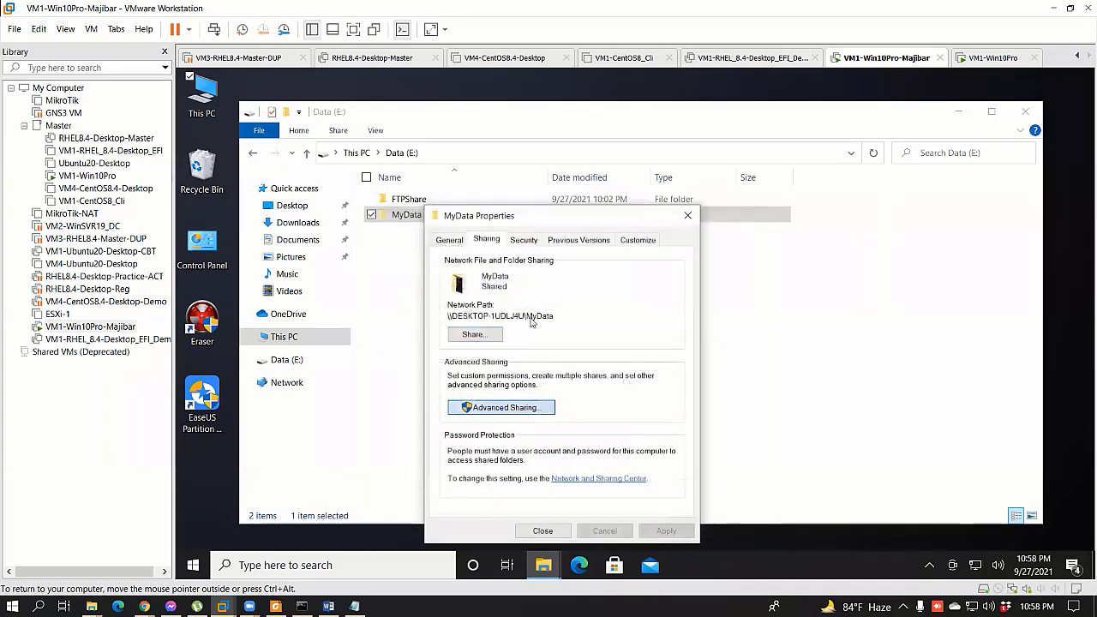
pyautogui.click(482, 435)
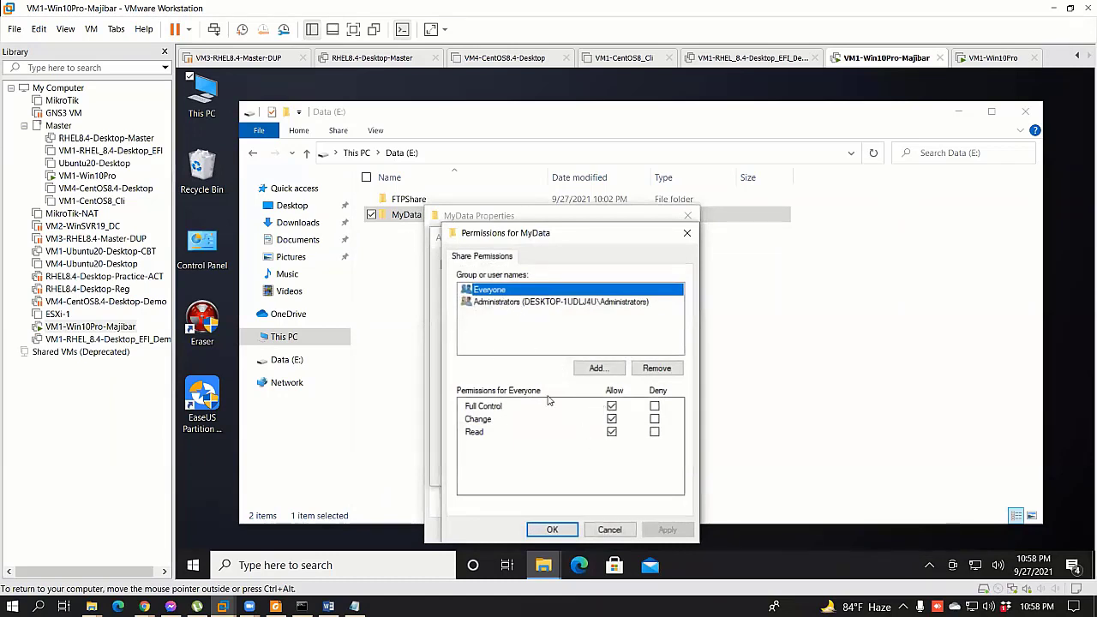
pyautogui.click(619, 531)
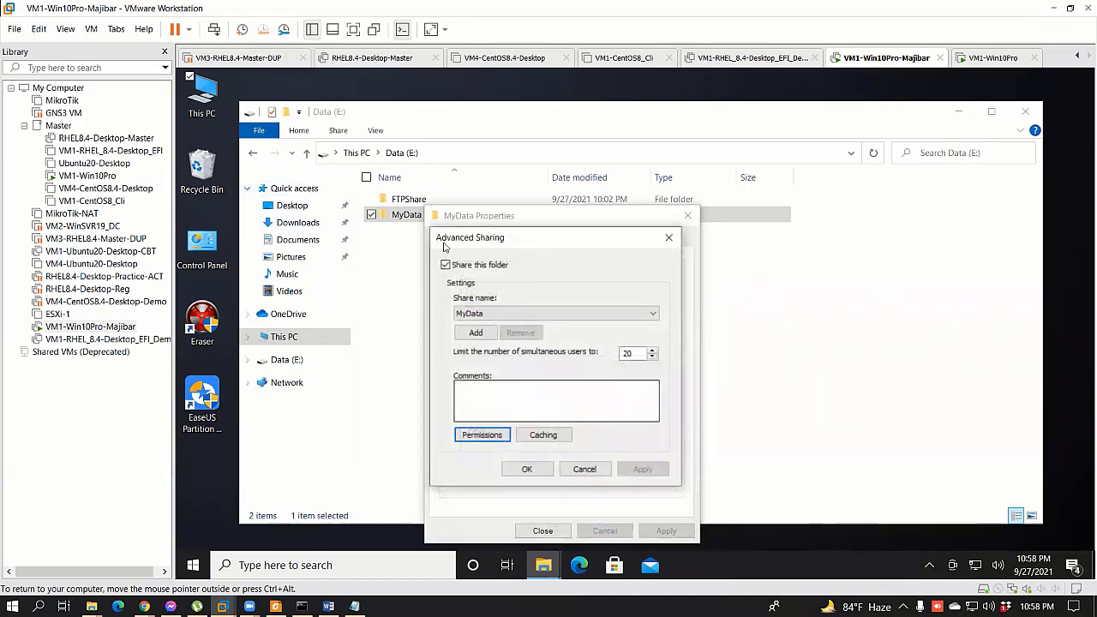
pyautogui.click(584, 470)
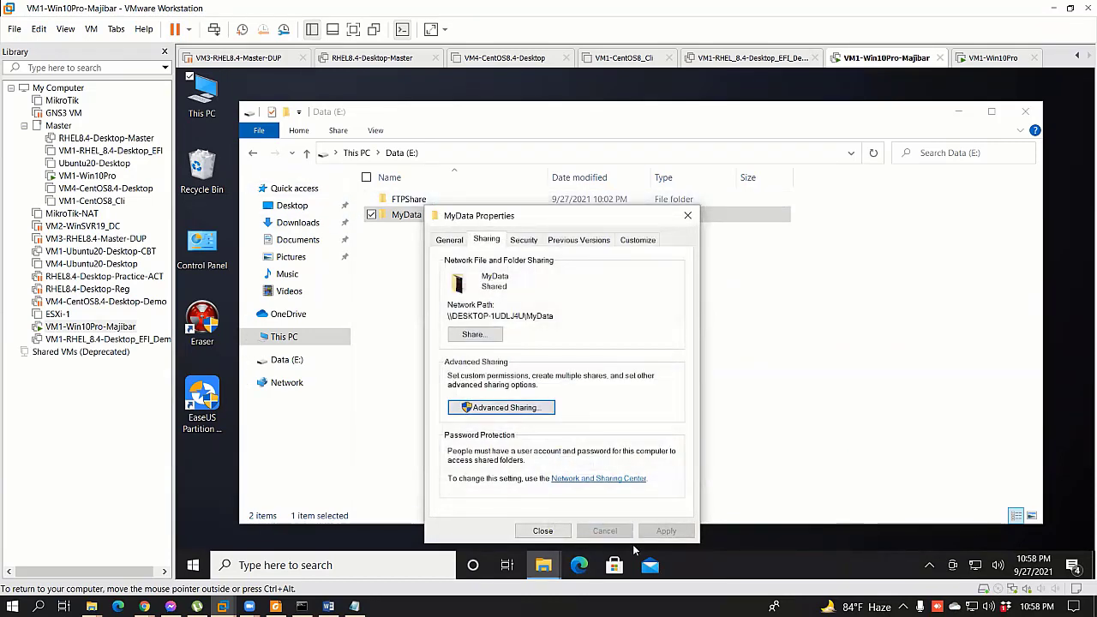
pyautogui.click(545, 533)
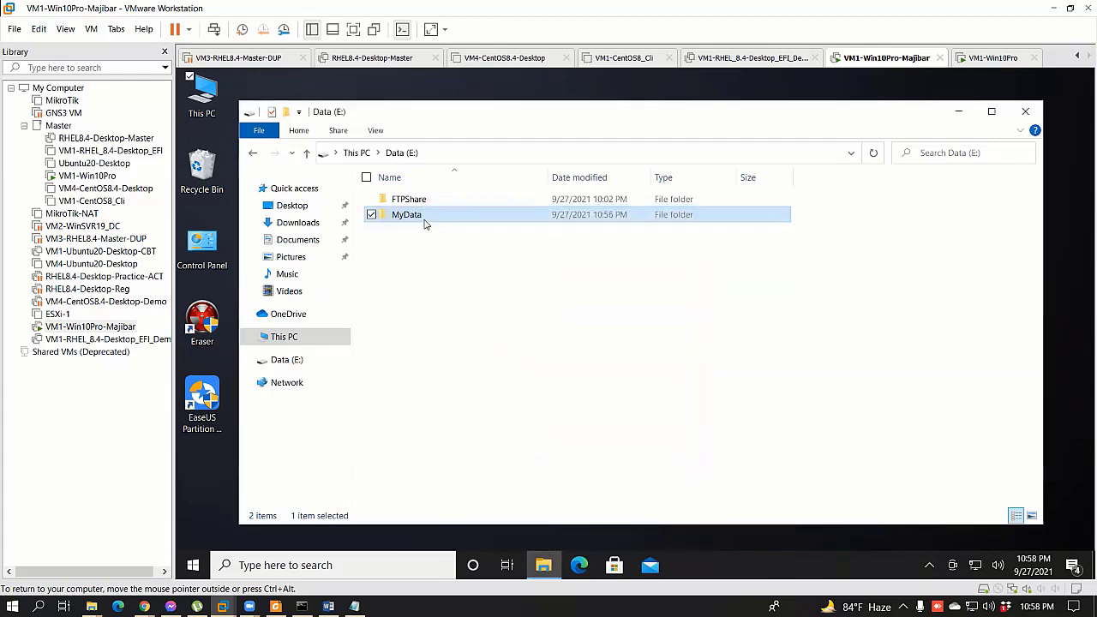
# Step: Reopen MyData's properties briefly and close them unchanged
pyautogui.rightClick(424, 224)
pyautogui.click(333, 514)
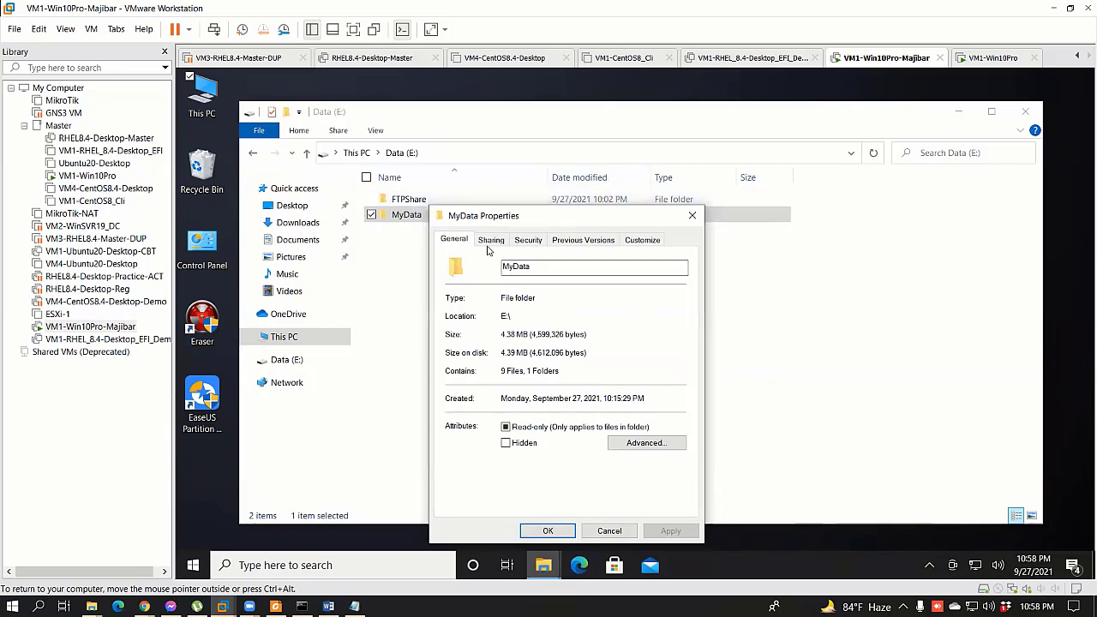
pyautogui.click(692, 215)
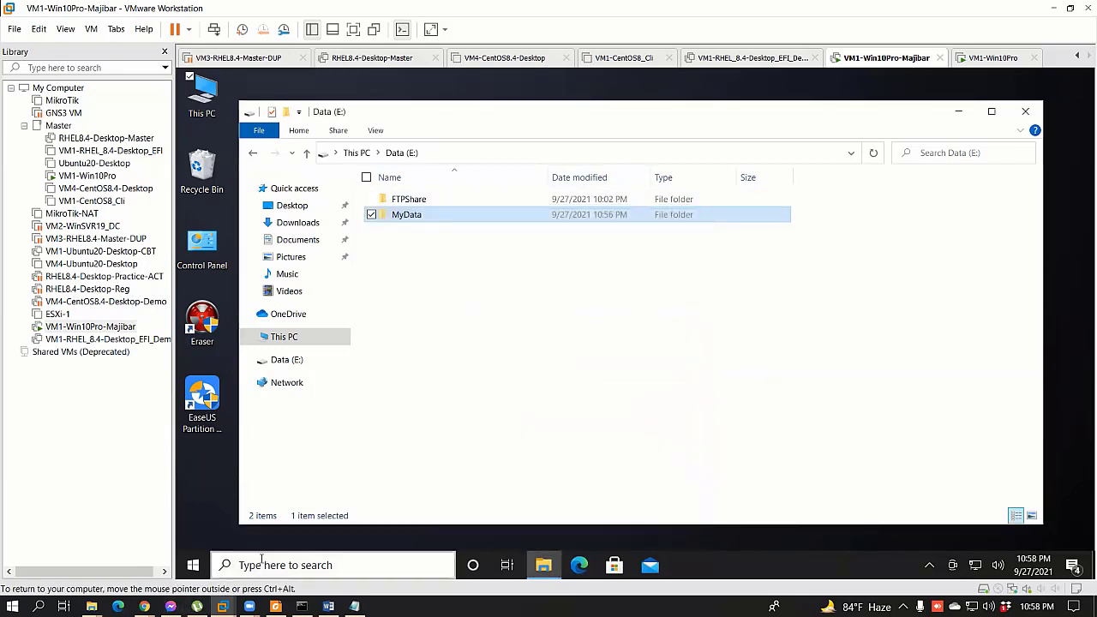
pyautogui.click(328, 606)
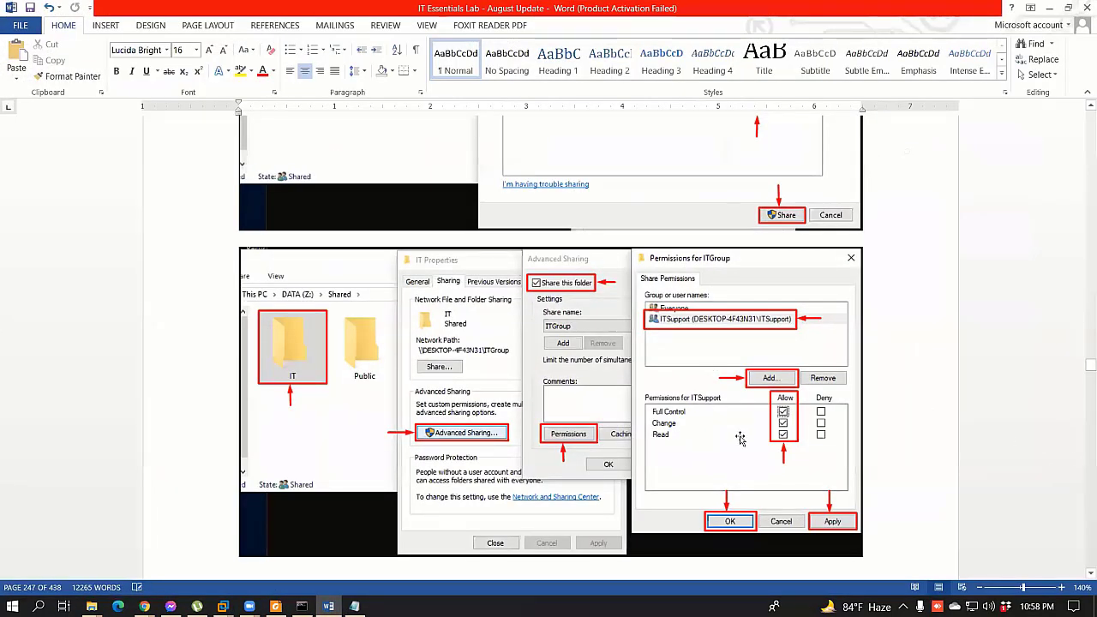
# Step: Scroll the Word lab guide down to page 247, where Lab 23 begins
pyautogui.scroll(-5, 736, 436)
pyautogui.scroll(-10, 775, 331)
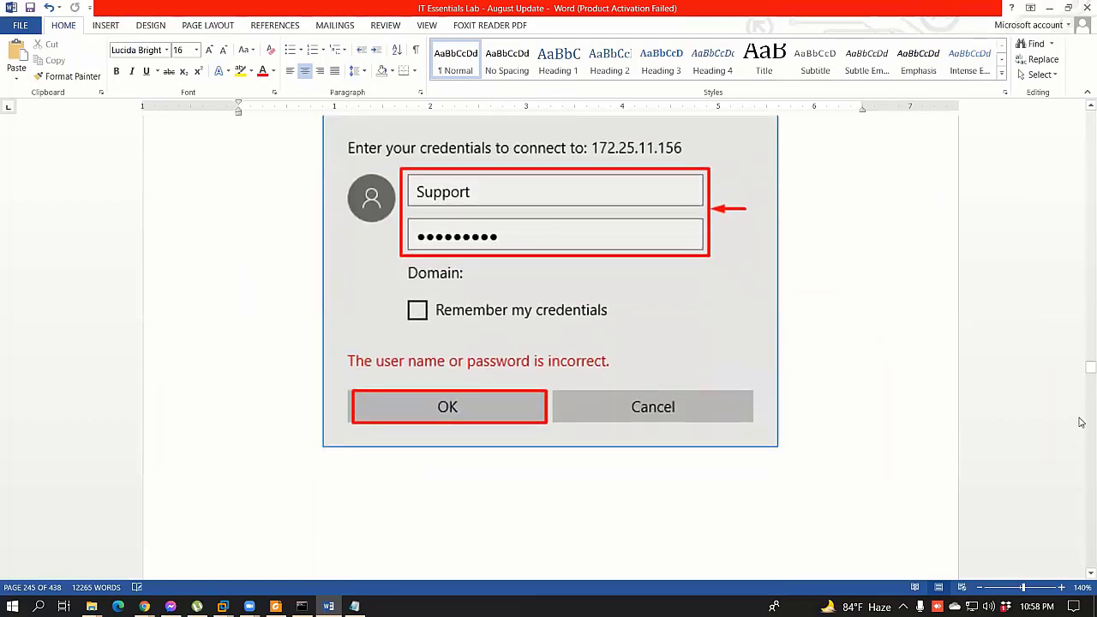
pyautogui.scroll(-5, 1076, 387)
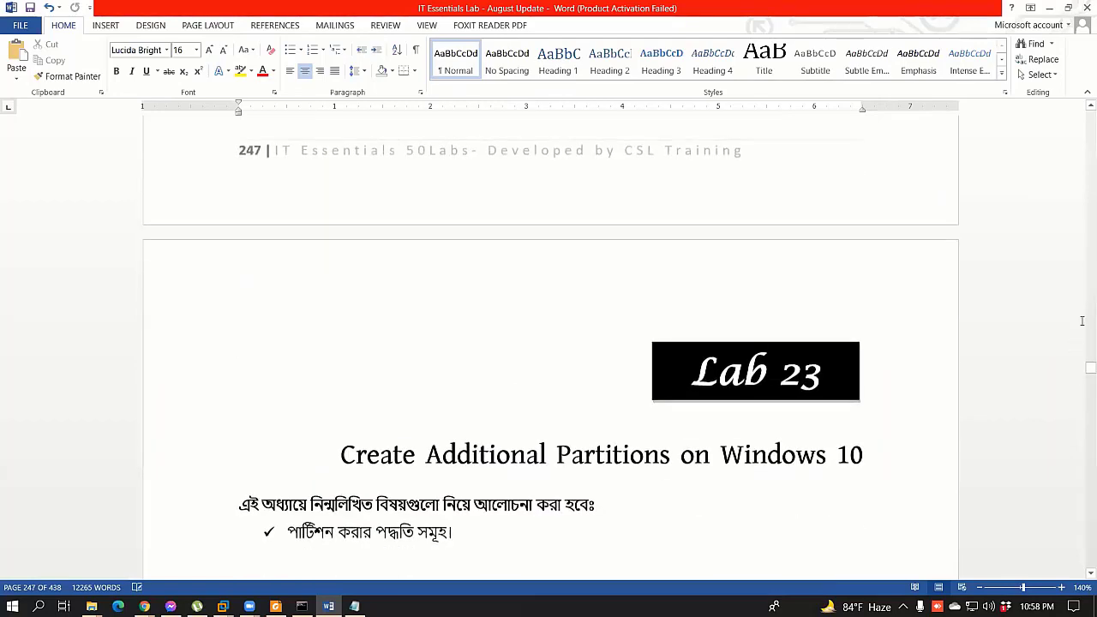